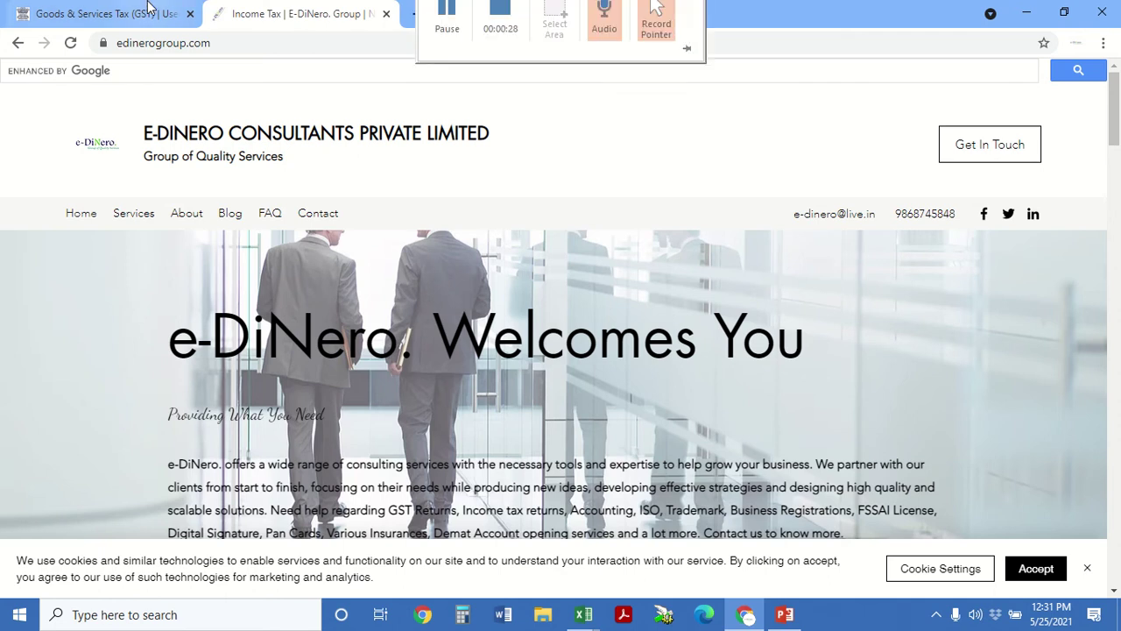
- Switch to the GST.xlsx workbook in Excel and view the GSTR-2B inward supplies on the Input B2B sheet
click(106, 12)
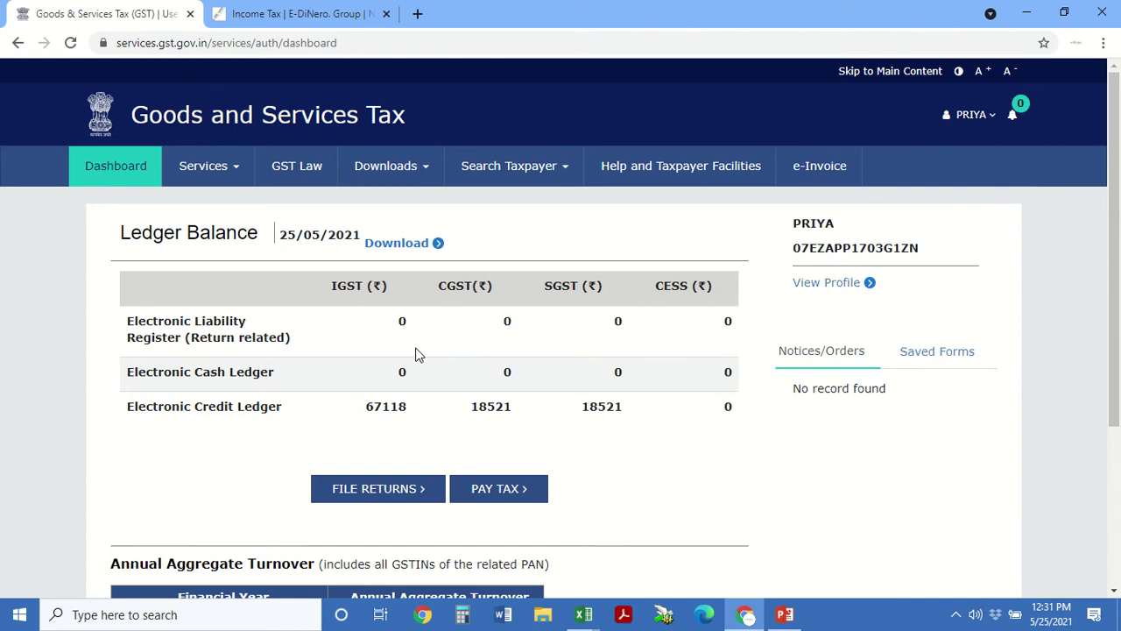
click(584, 616)
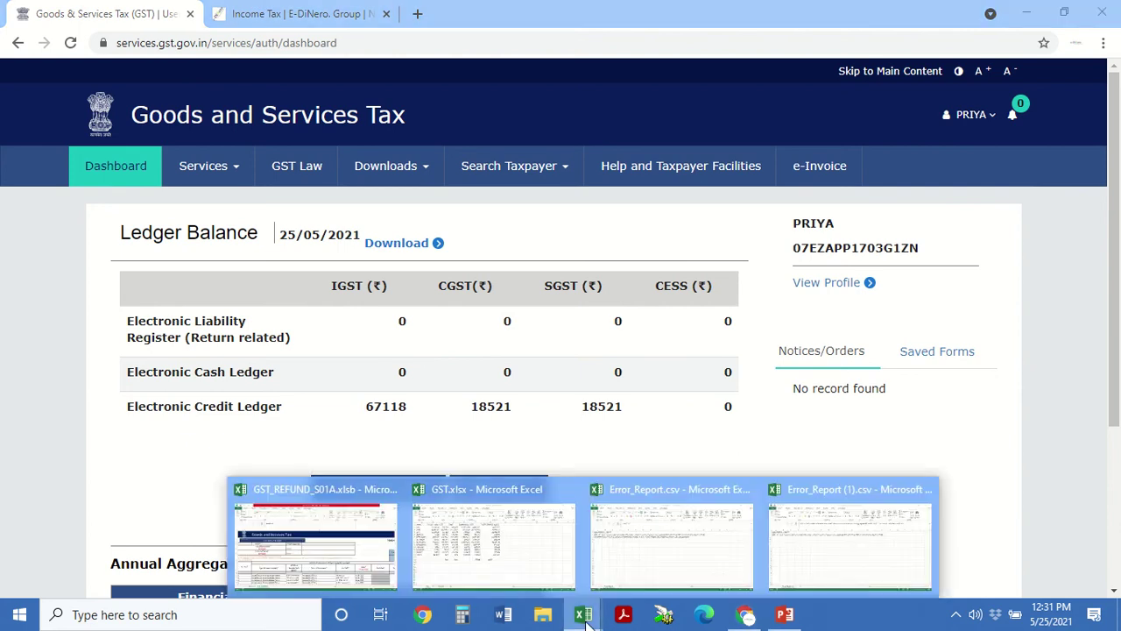
click(495, 529)
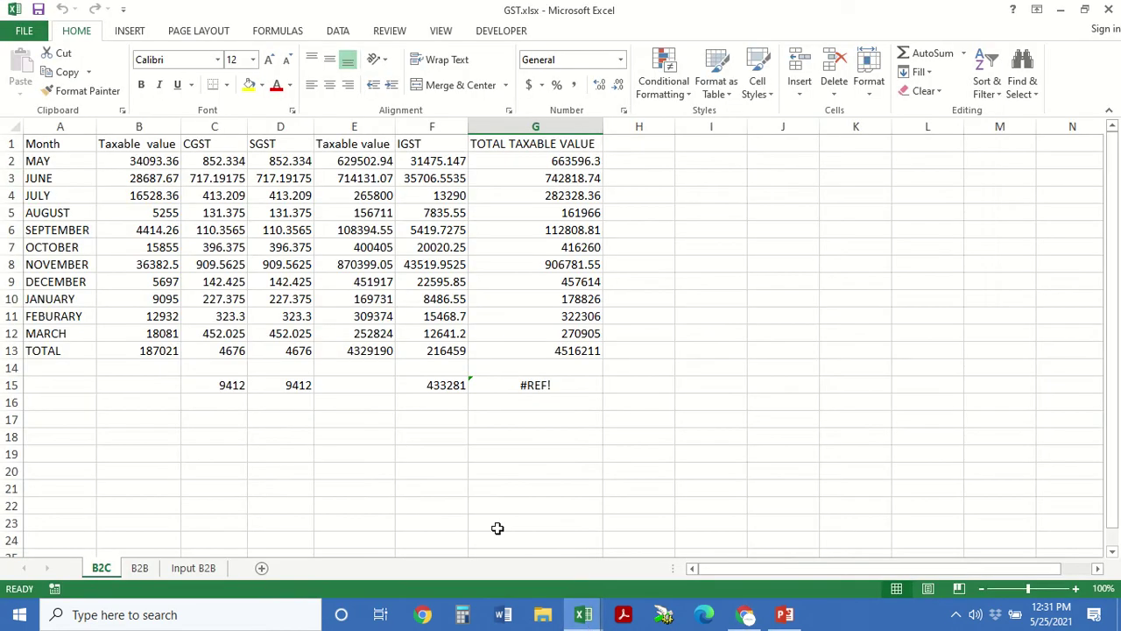
click(193, 568)
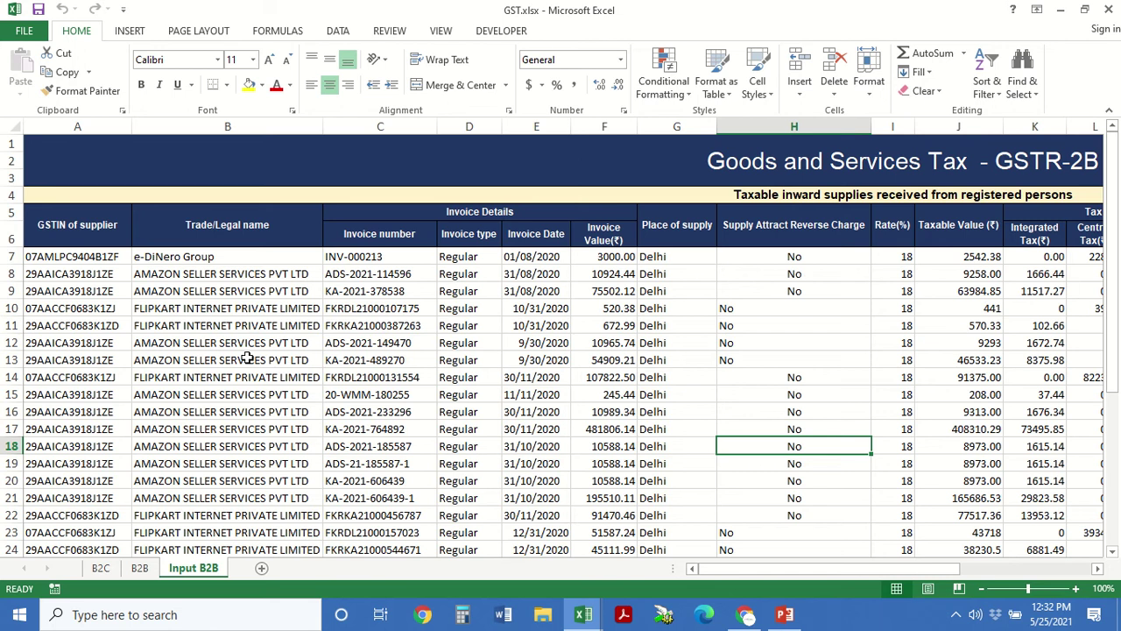
click(718, 164)
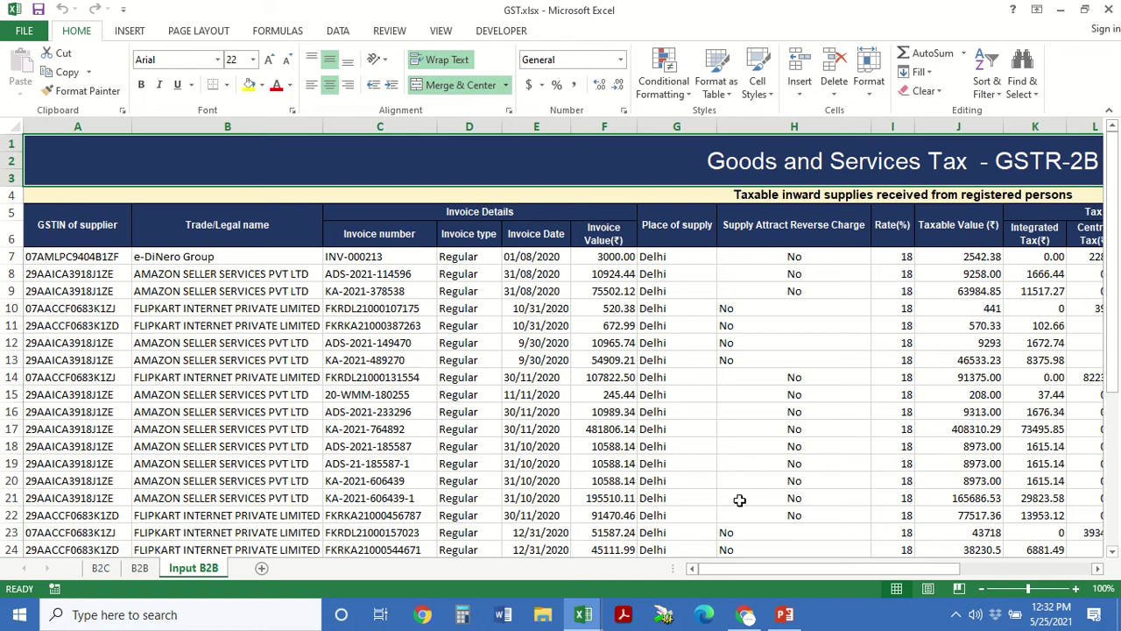
- Switch back to the GST portal in Chrome and open the File Returns page
click(744, 615)
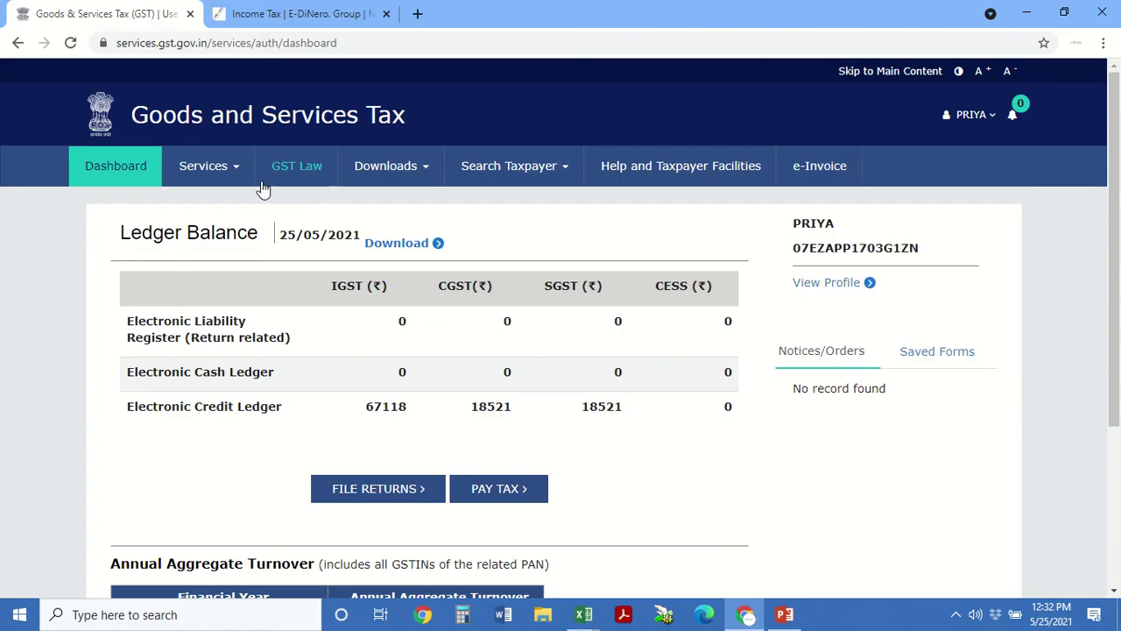
click(219, 177)
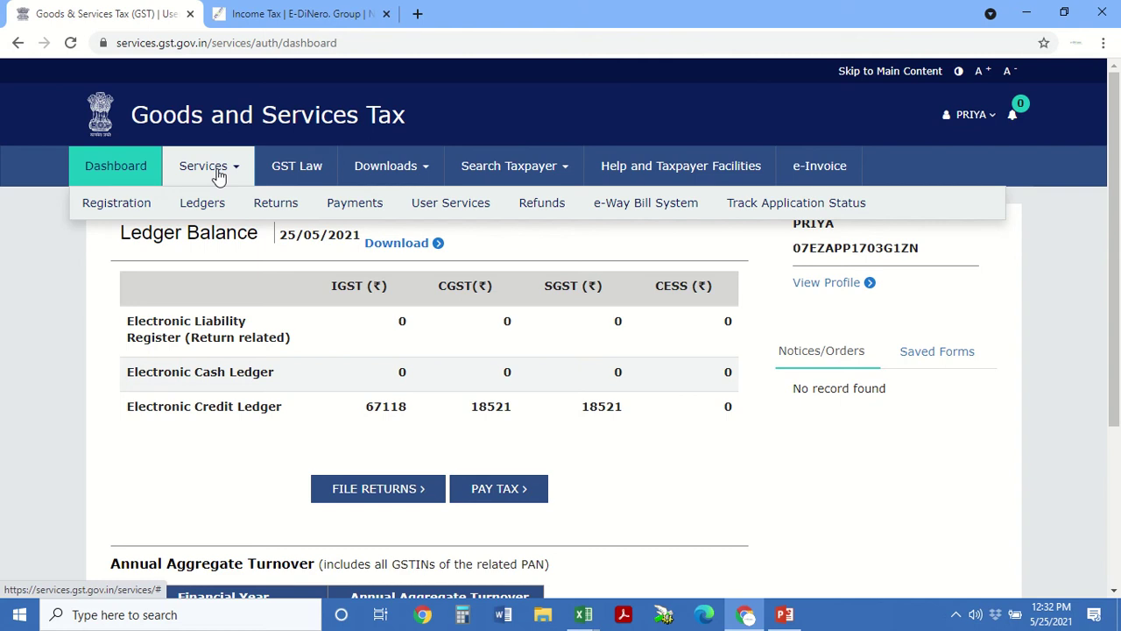
click(365, 488)
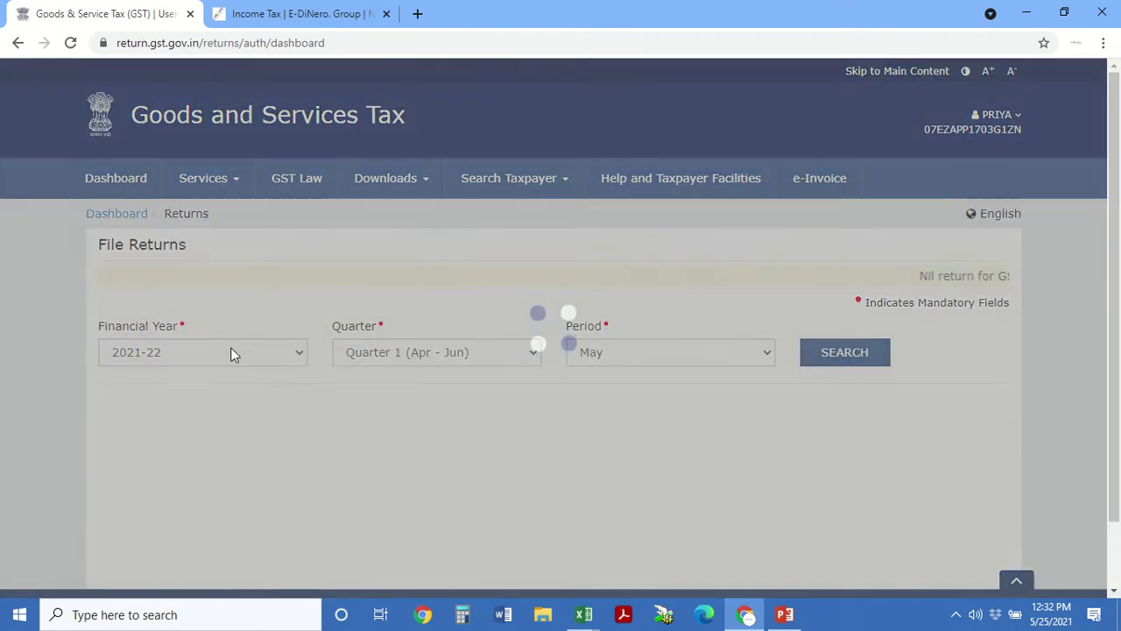
- Search the returns for financial year 2020-21, Quarter 1 (Apr - Jun), period April
click(232, 352)
click(202, 389)
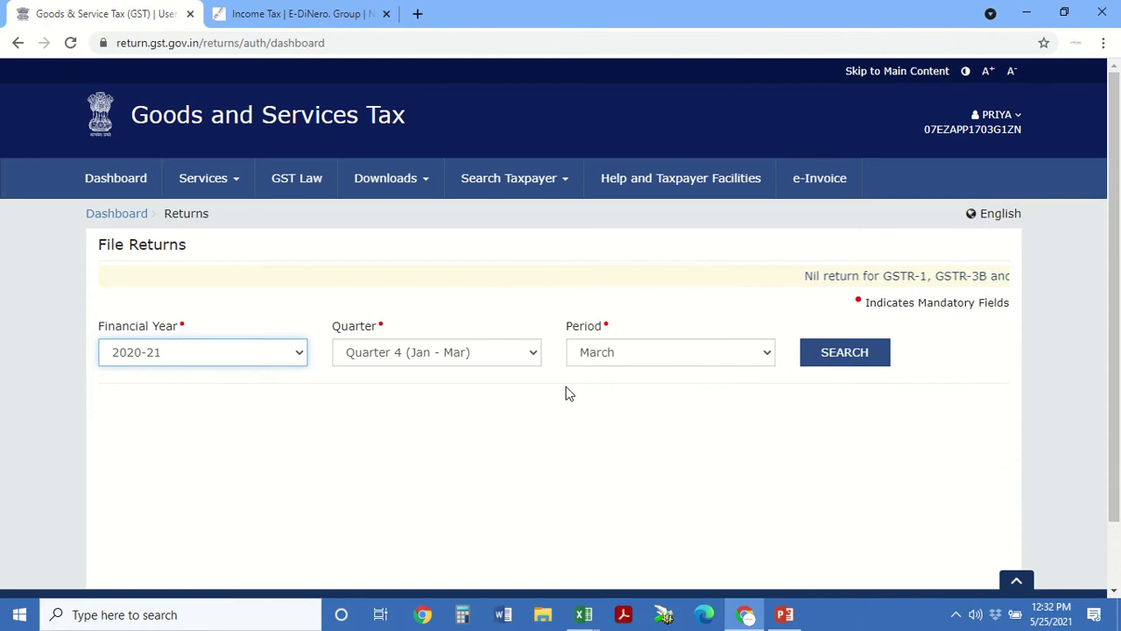
click(505, 358)
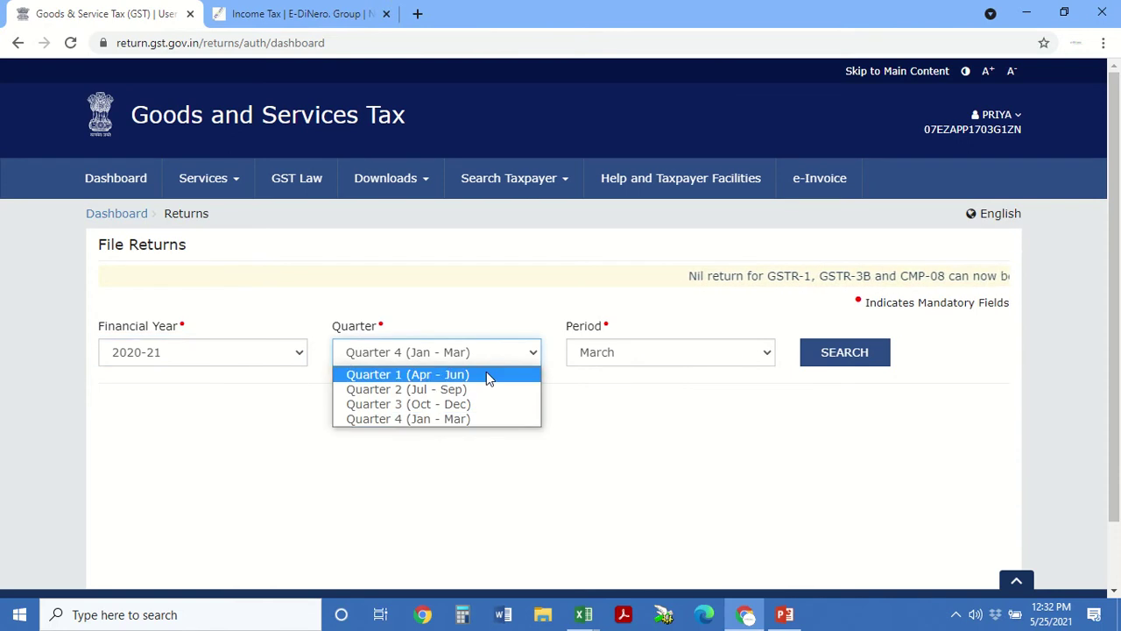
click(488, 375)
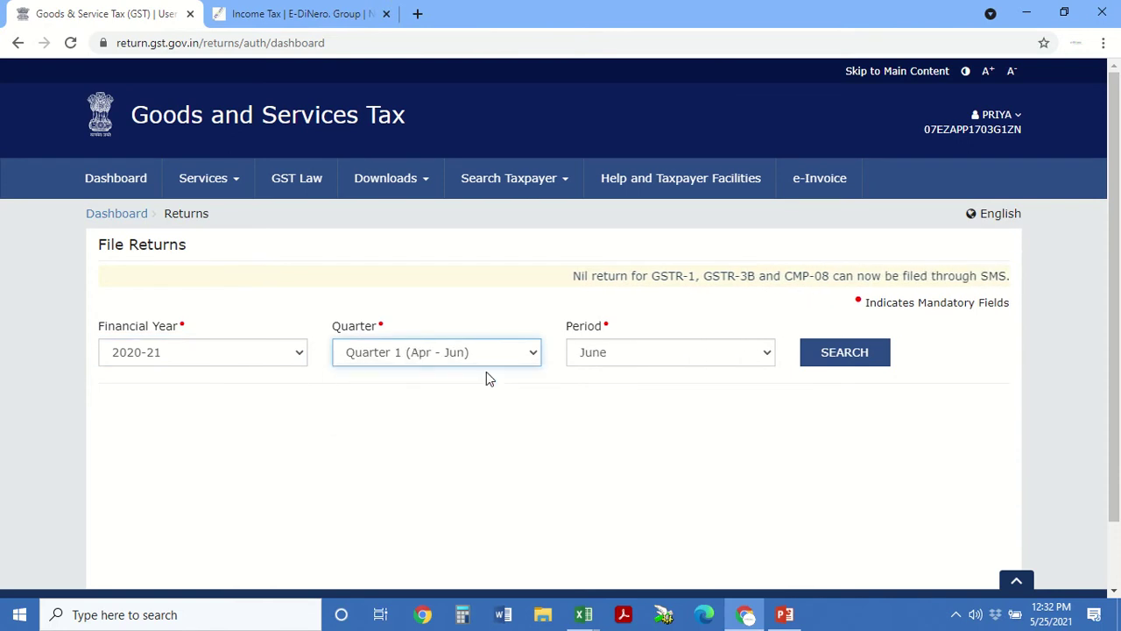
click(648, 361)
click(646, 376)
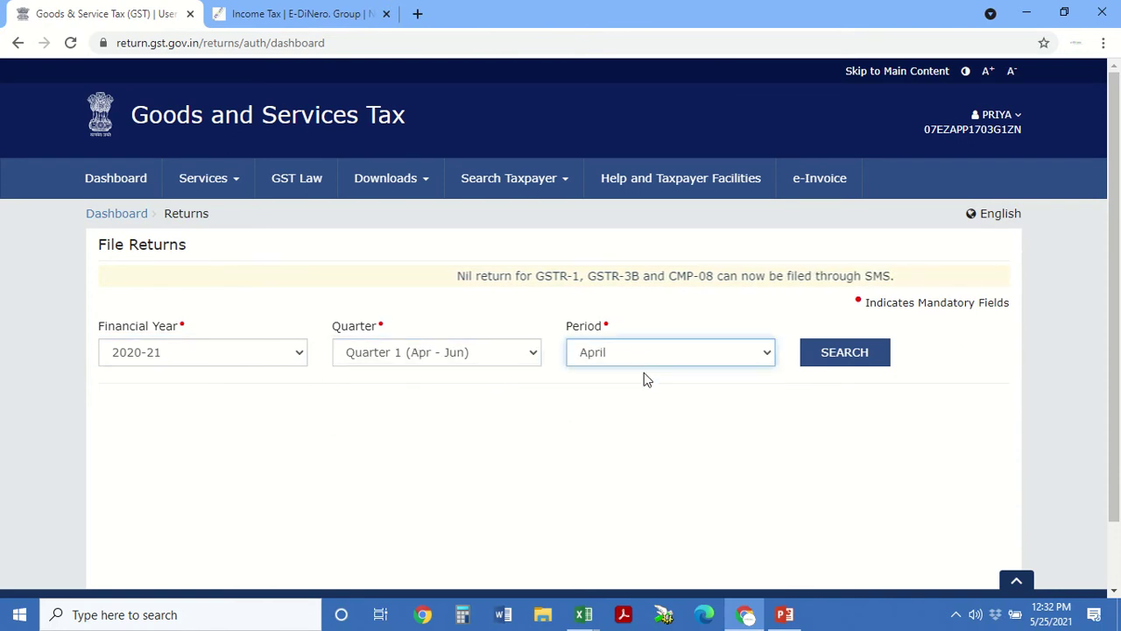
click(843, 359)
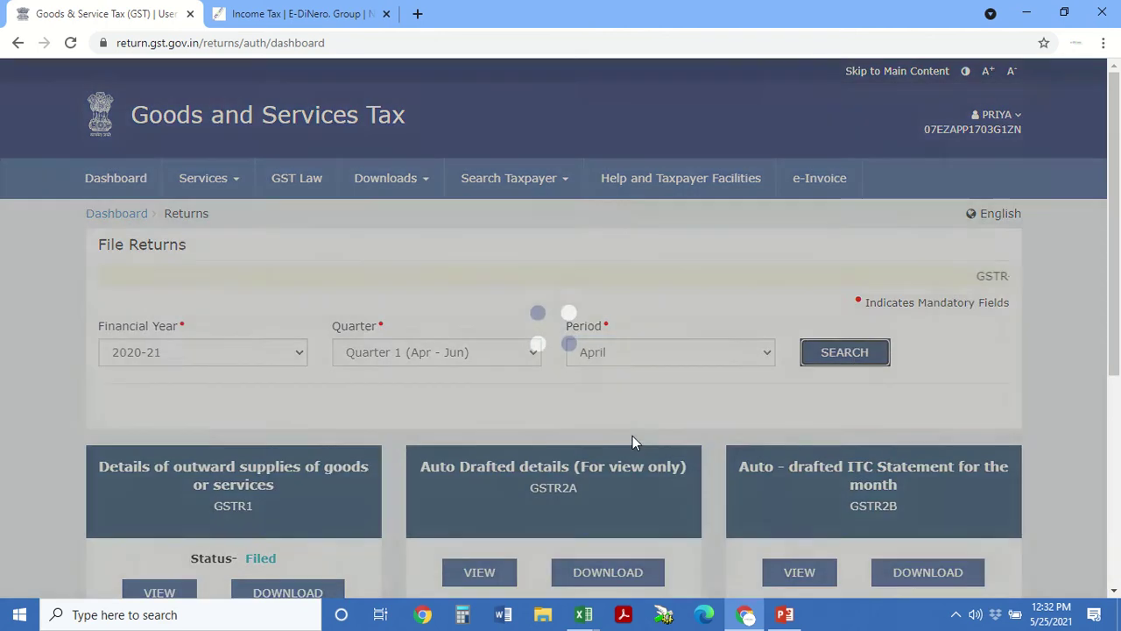
- View the GSTR2B auto-drafted ITC statement for April and return to the returns dashboard
scroll(630, 421, down, 3)
click(841, 278)
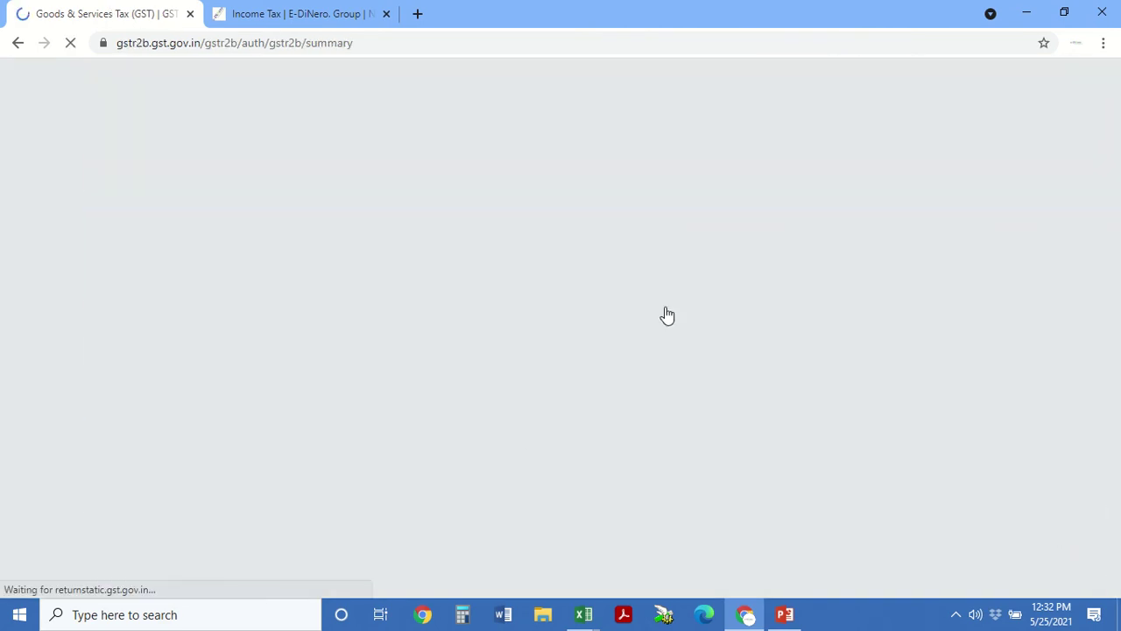
scroll(525, 466, down, 1)
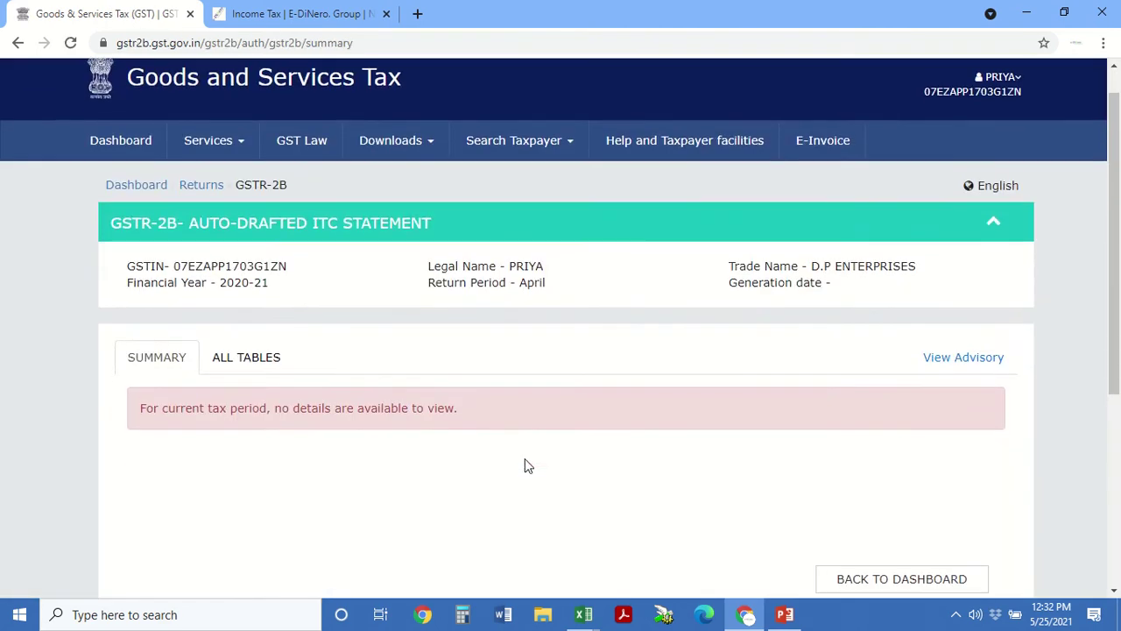
scroll(525, 466, down, 2)
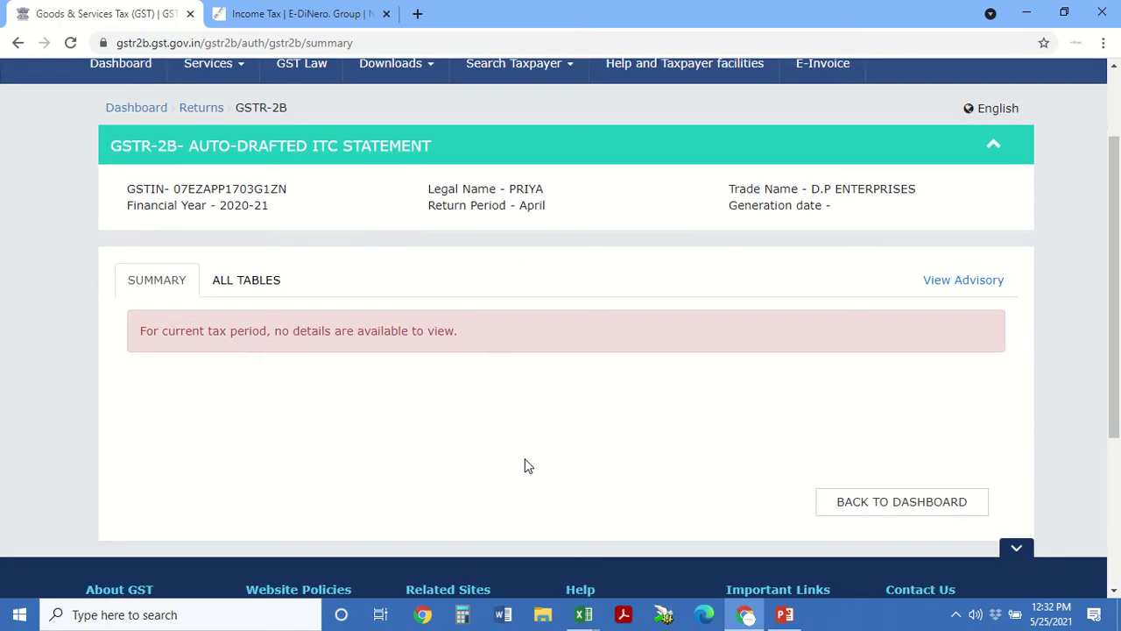
click(916, 497)
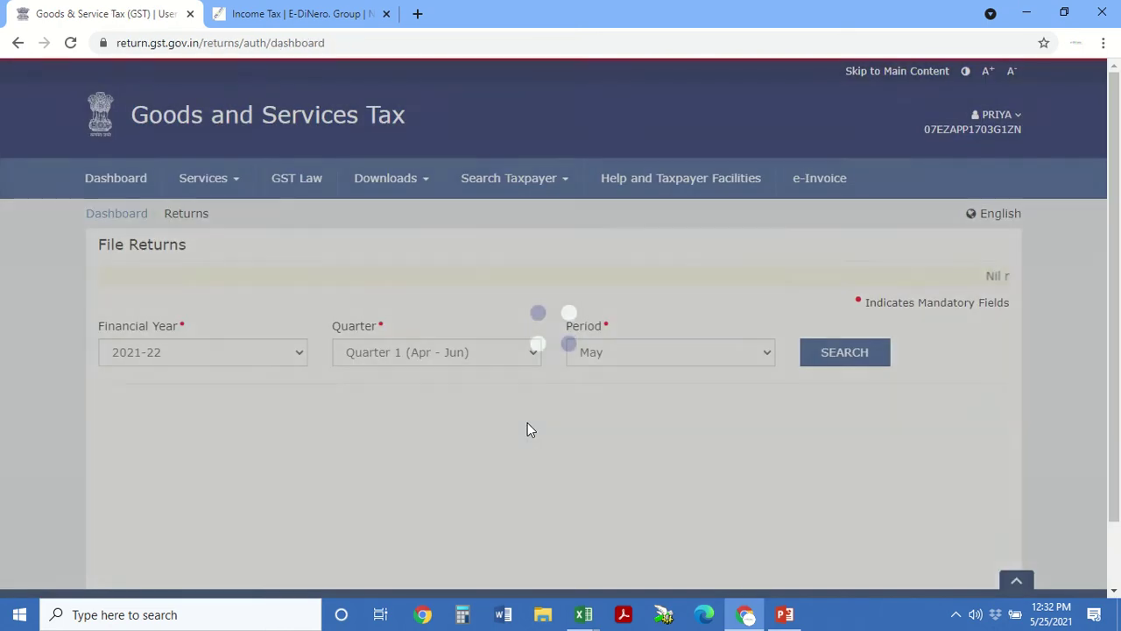
- Search the returns for financial year 2020-21, Quarter 2 (Jul - Sep), period September
click(222, 355)
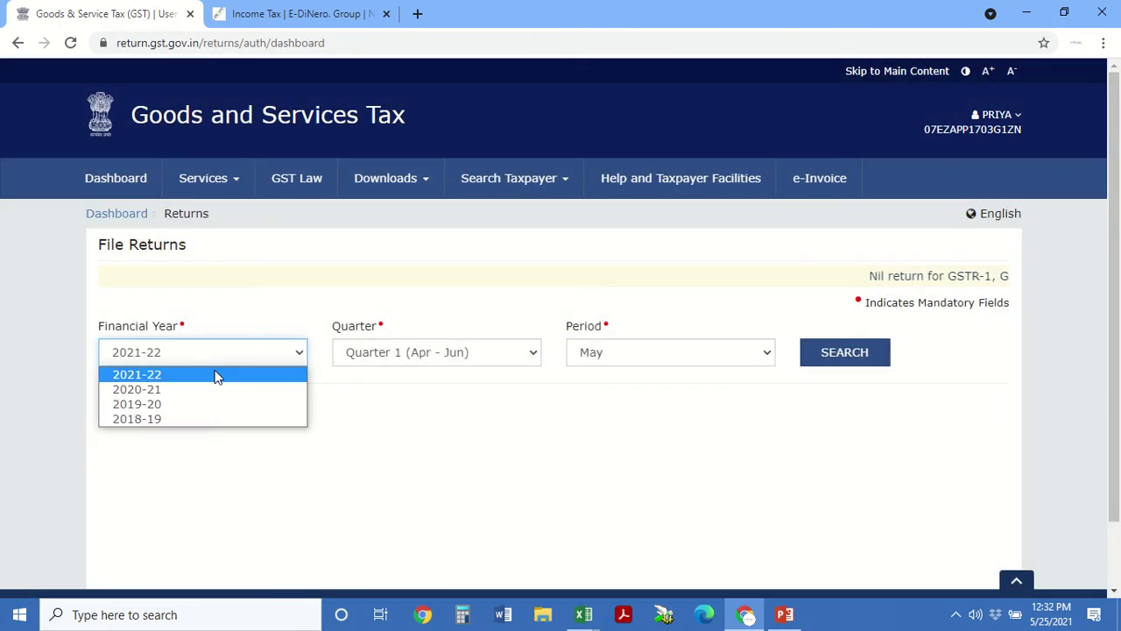
click(215, 391)
click(432, 355)
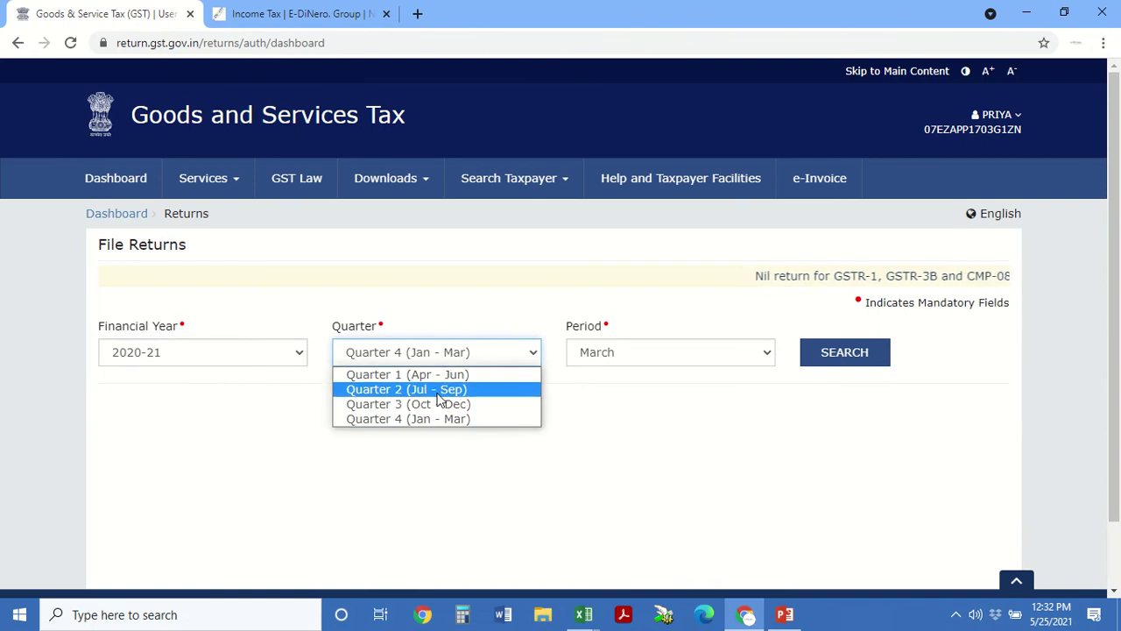
click(438, 391)
click(650, 355)
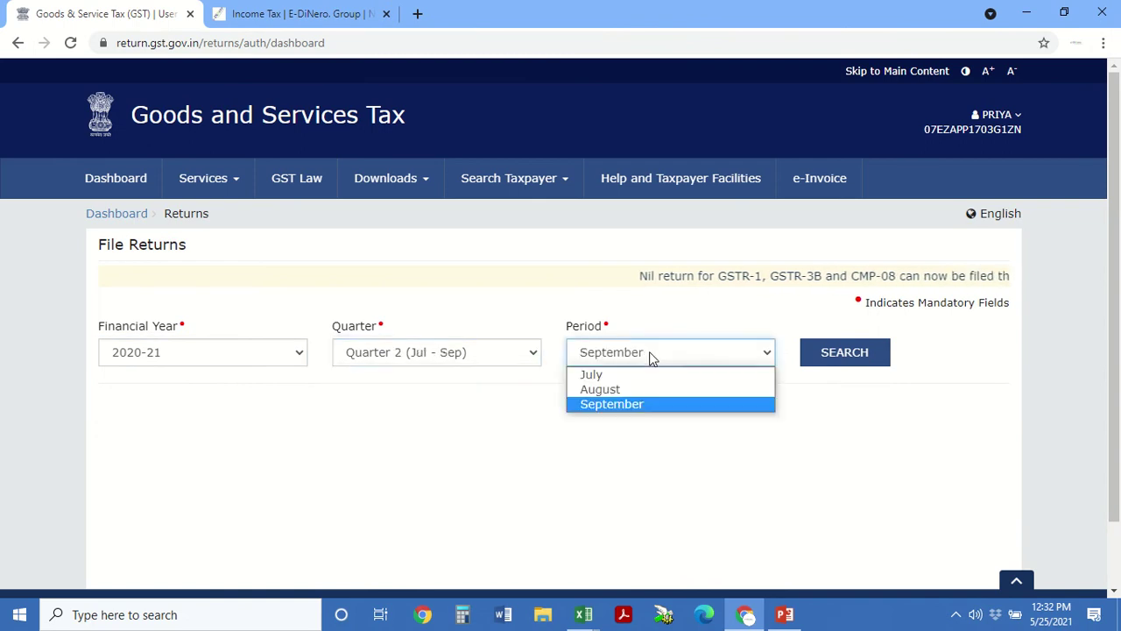
click(644, 404)
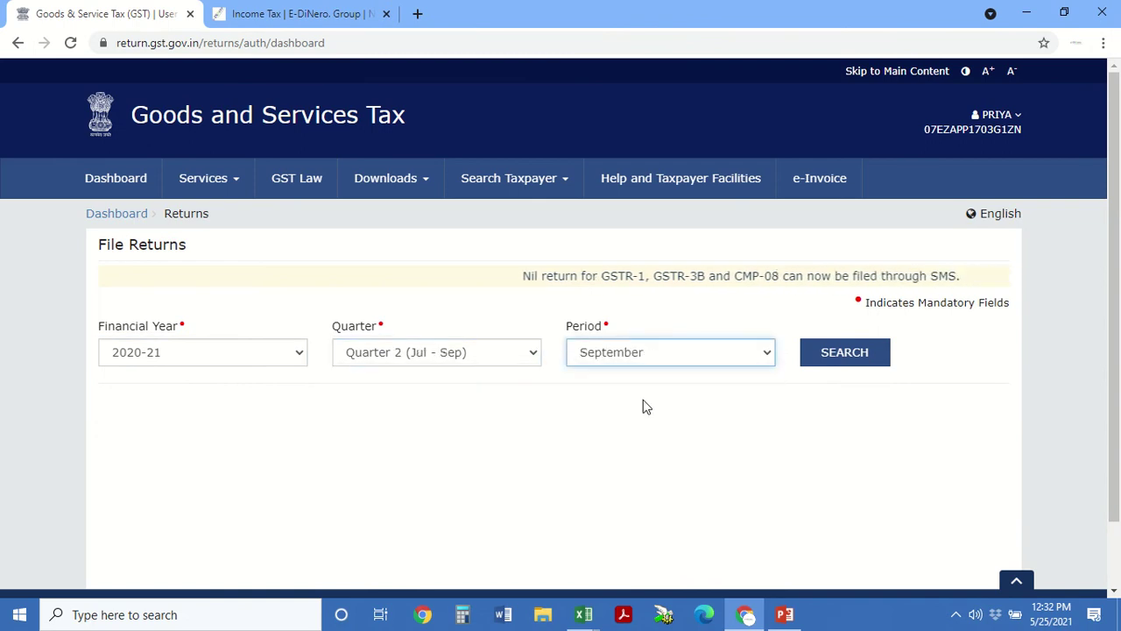
click(819, 359)
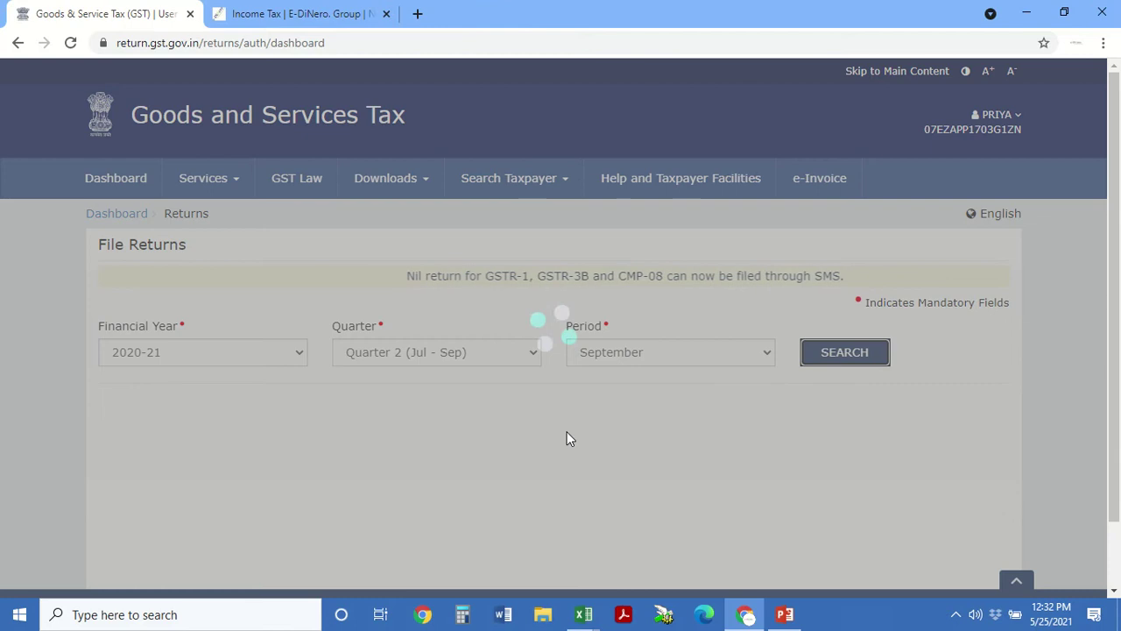
- Open the GSTR2B auto-drafted ITC statement for September and view its ITC available summary
scroll(613, 412, down, 3)
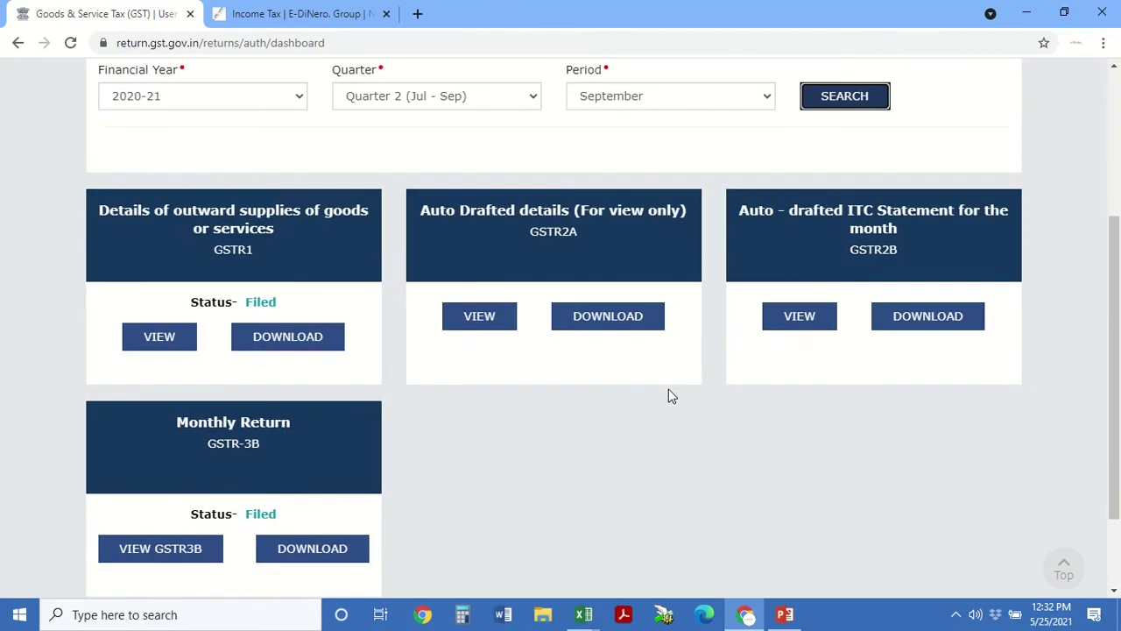
click(891, 246)
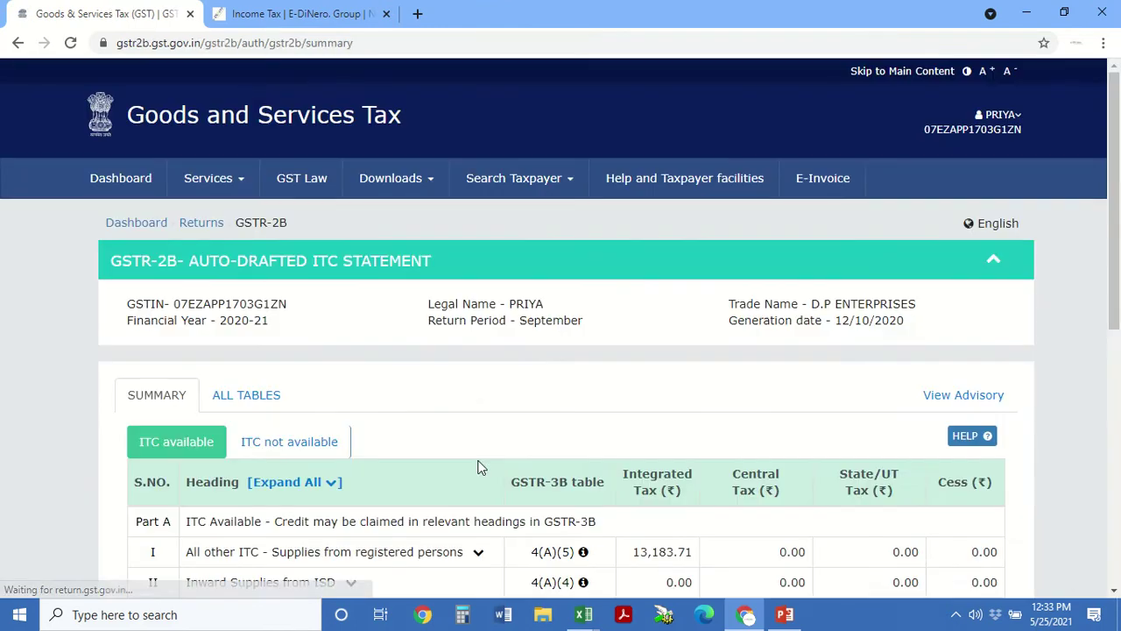
scroll(478, 467, down, 4)
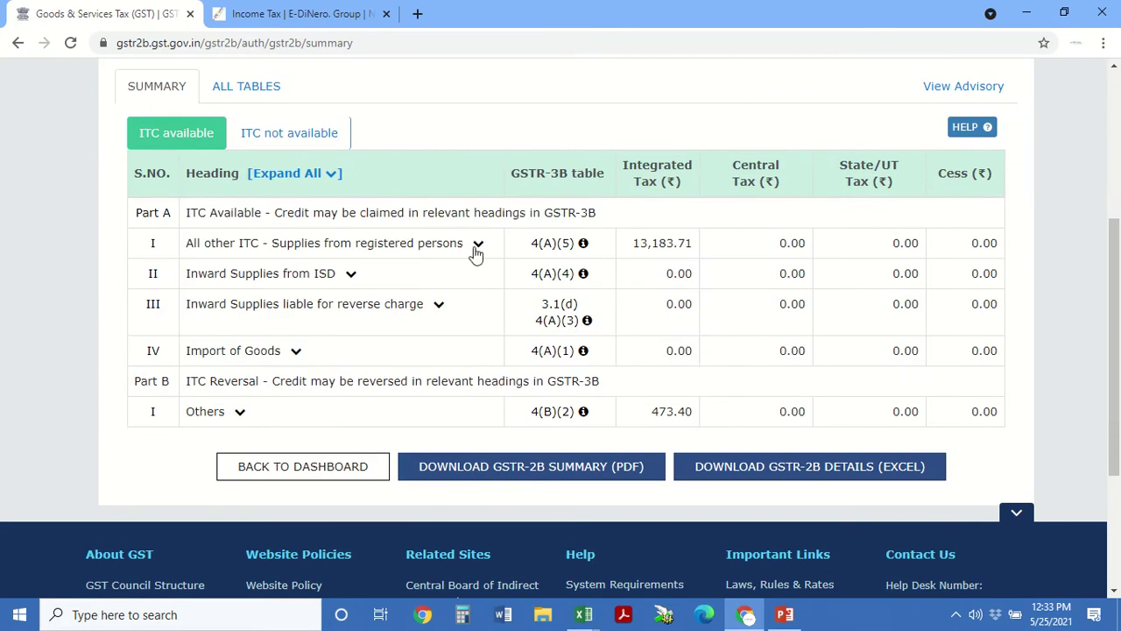
- Open the B2B invoices under All other ITC - Supplies from registered persons and download them as an Excel file
click(477, 245)
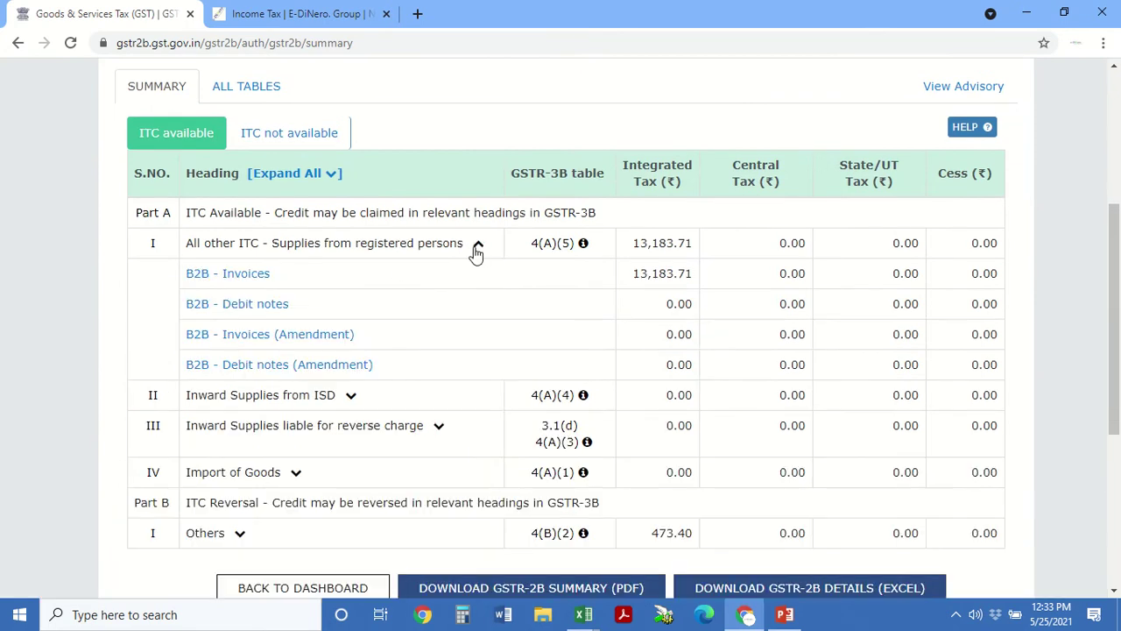
click(245, 276)
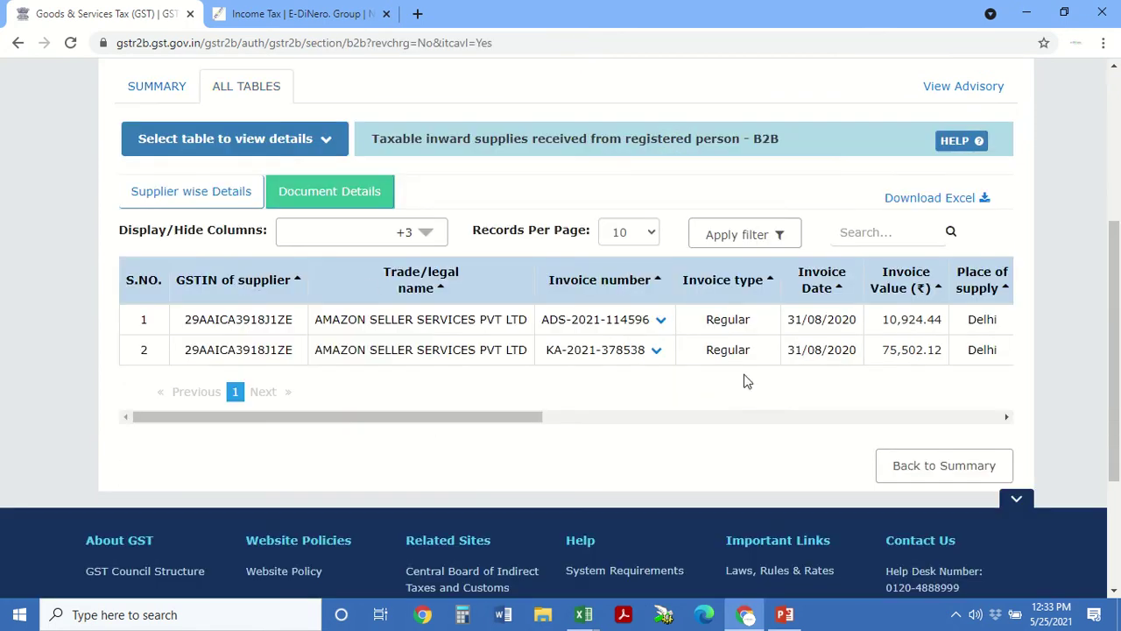
click(965, 202)
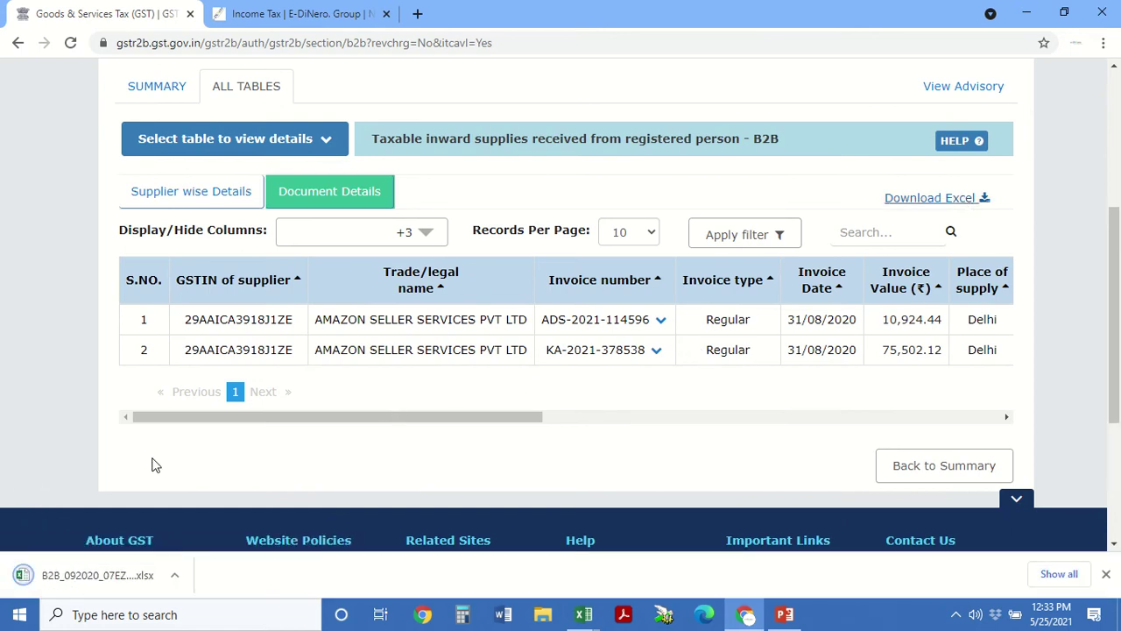
- Switch to GST.xlsx in Excel and examine the e-DiNero Group invoice entry in row 7 of the Input B2B sheet
mouse_move(583, 614)
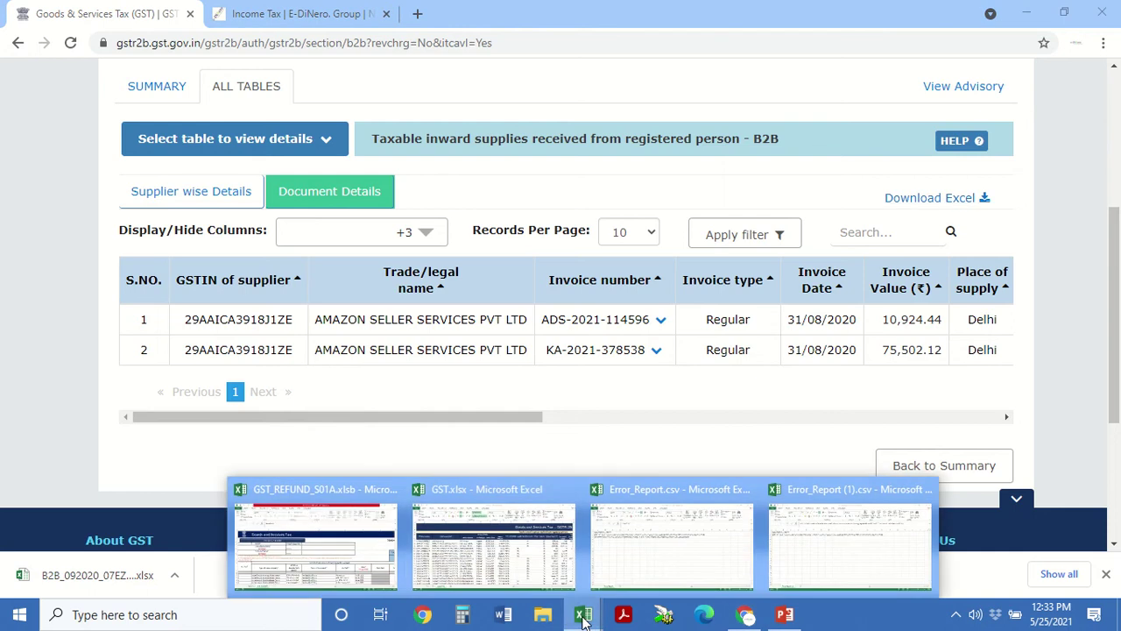
click(516, 559)
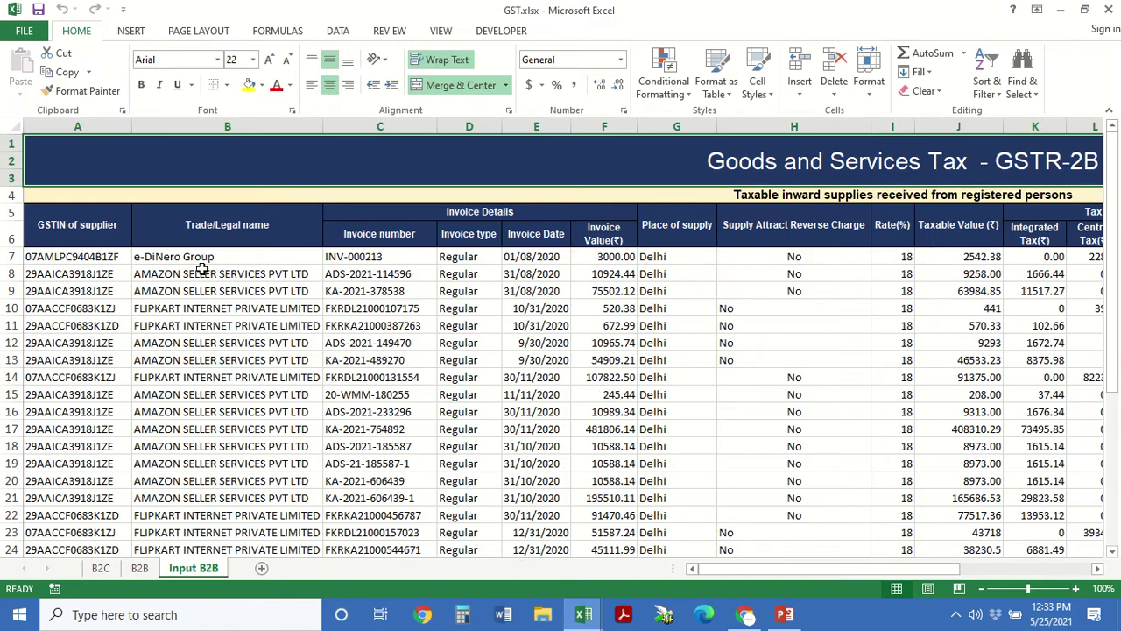
click(106, 256)
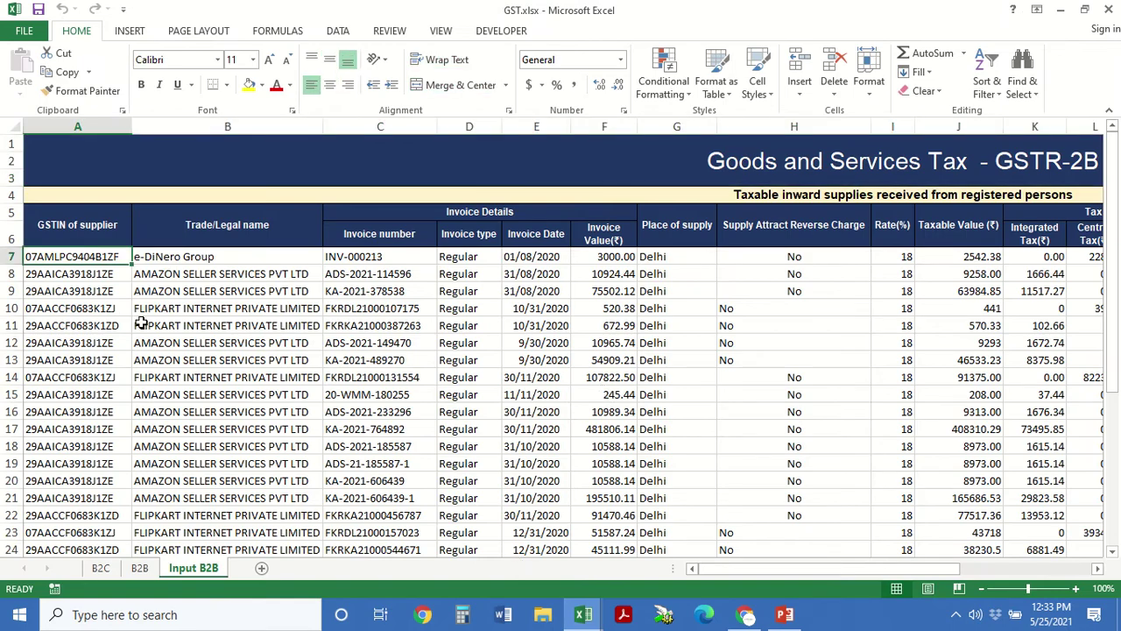
key(Right)
key(Right)
key(Right)
key(Right)
key(Right)
key(Right)
key(Right)
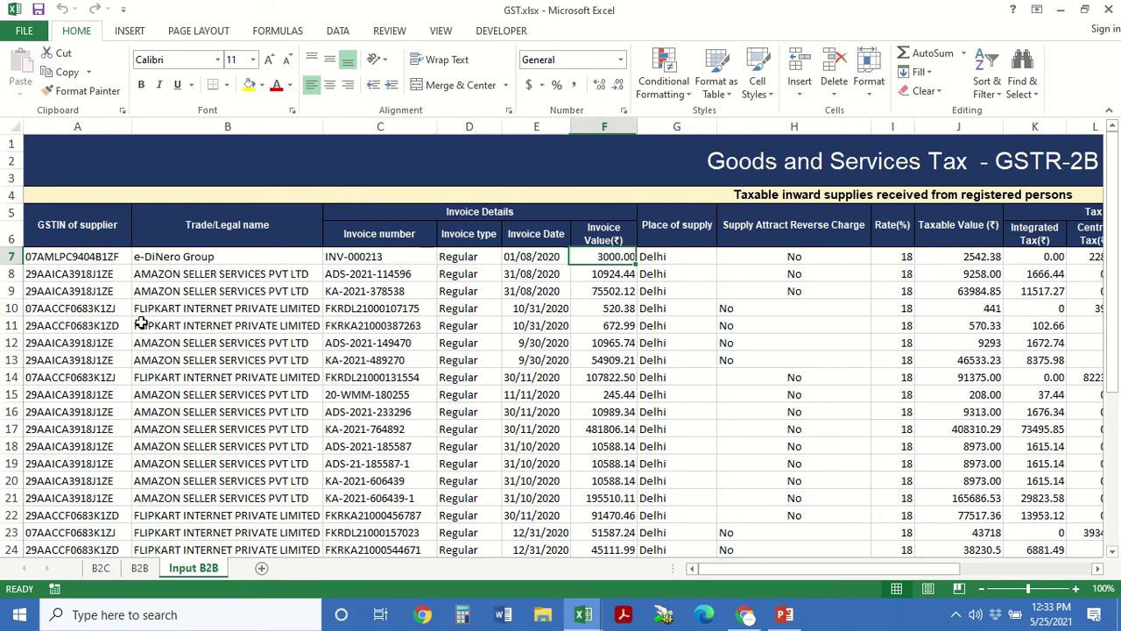
key(Left)
key(Left)
key(Left)
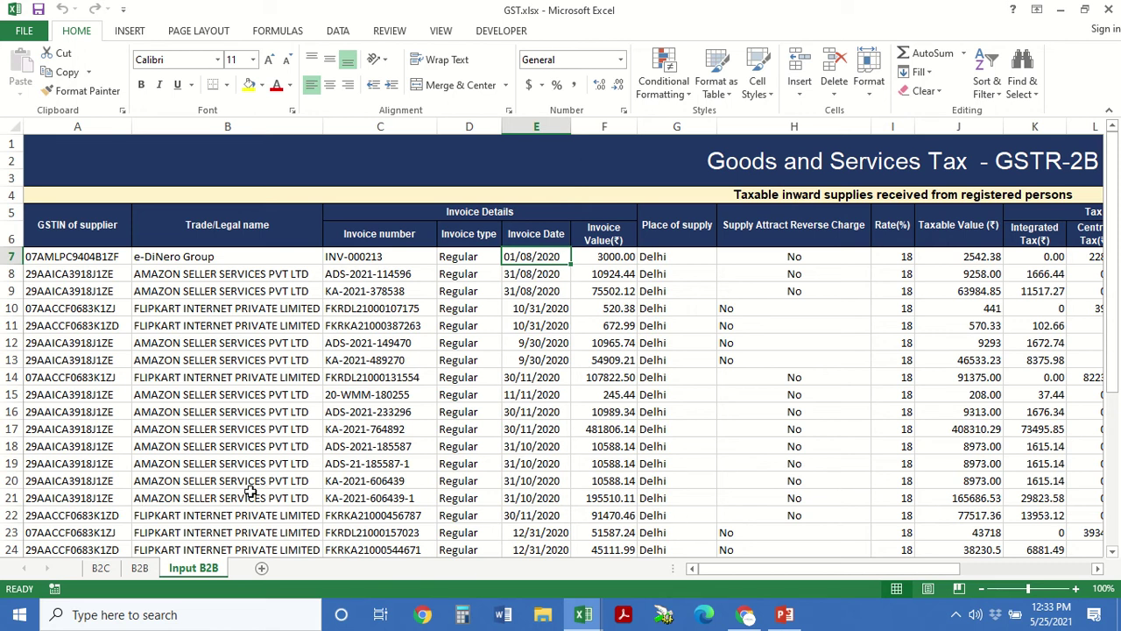
- Show the B2B sheet and select the customer GSTINs in cells B2:B21
click(140, 569)
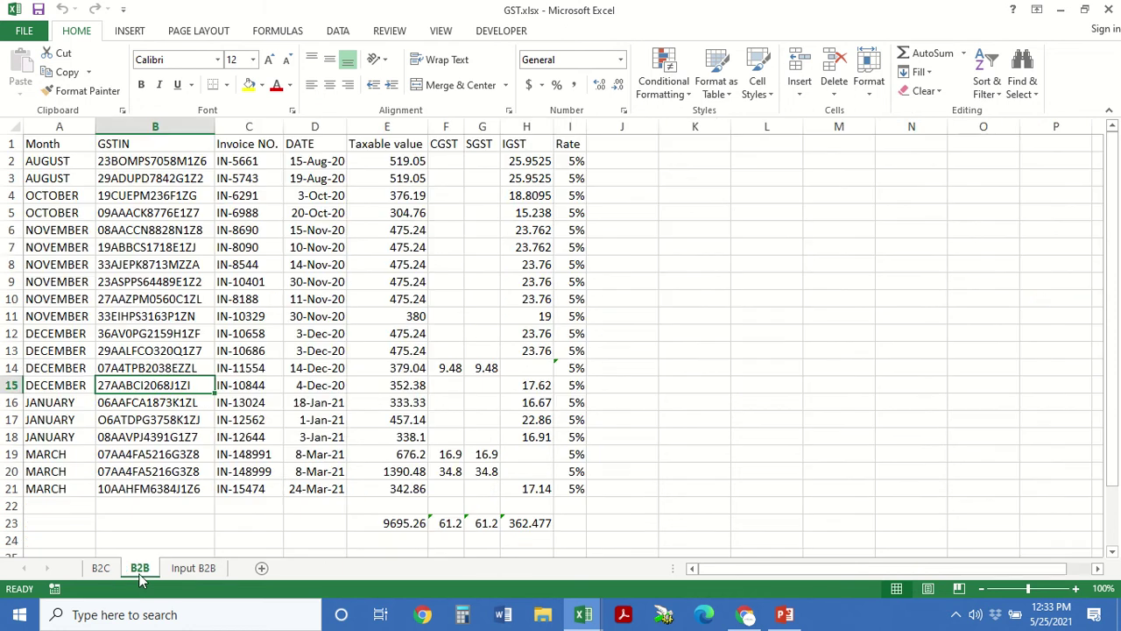
click(180, 161)
drag(179, 161, 171, 487)
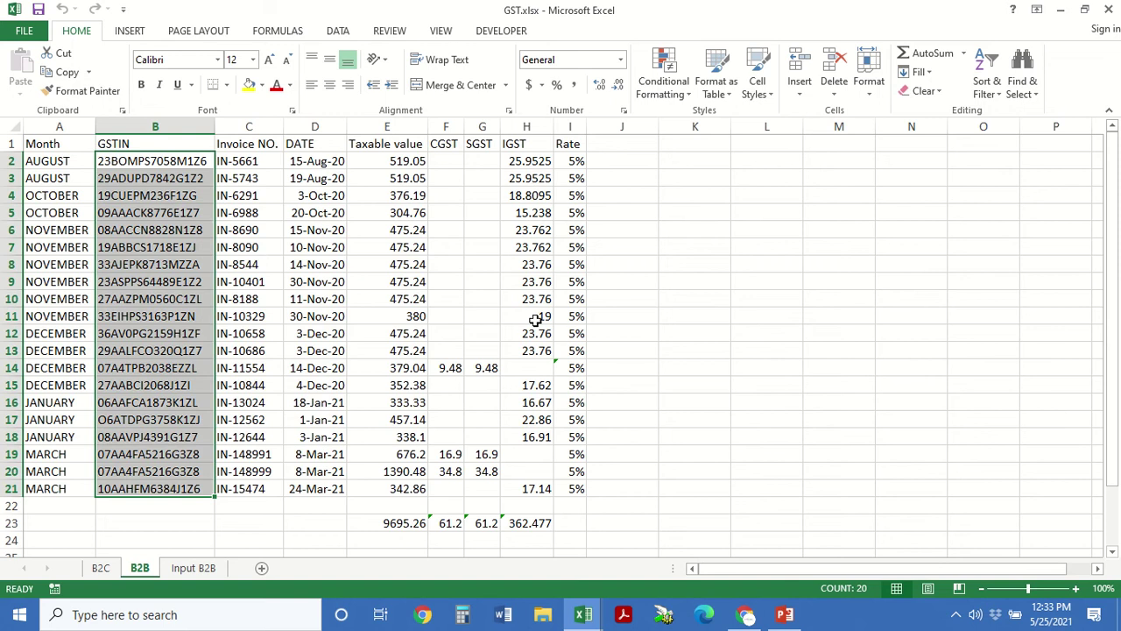
- Review the monthly outward supplies on the B2C sheet and compare the B2B and Input B2B sheets of GST.xlsx
click(103, 567)
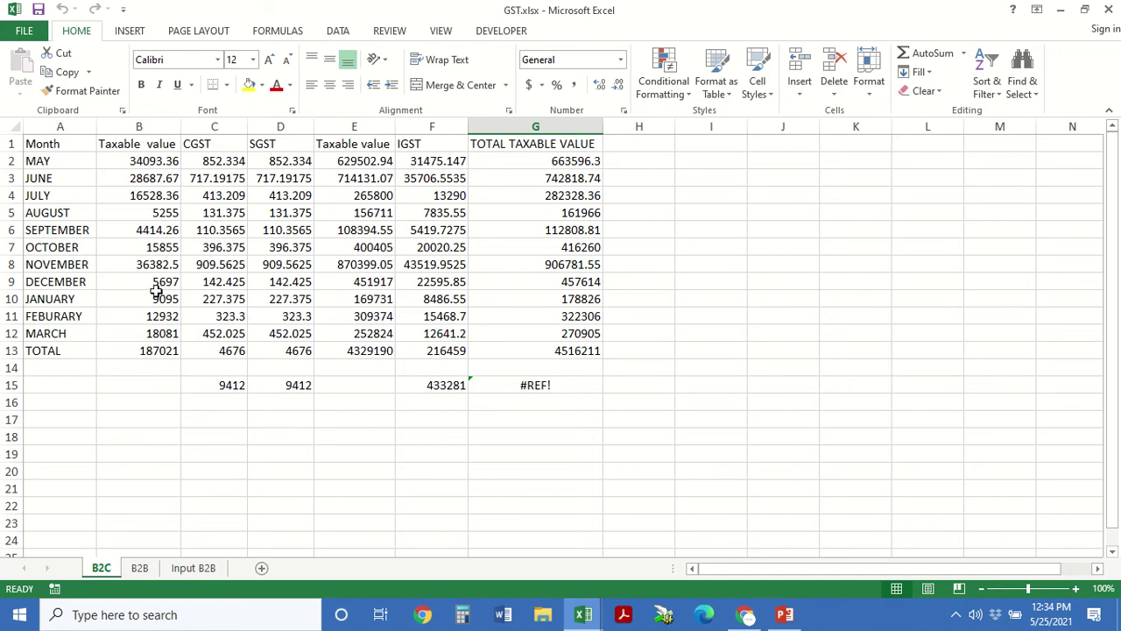
click(139, 567)
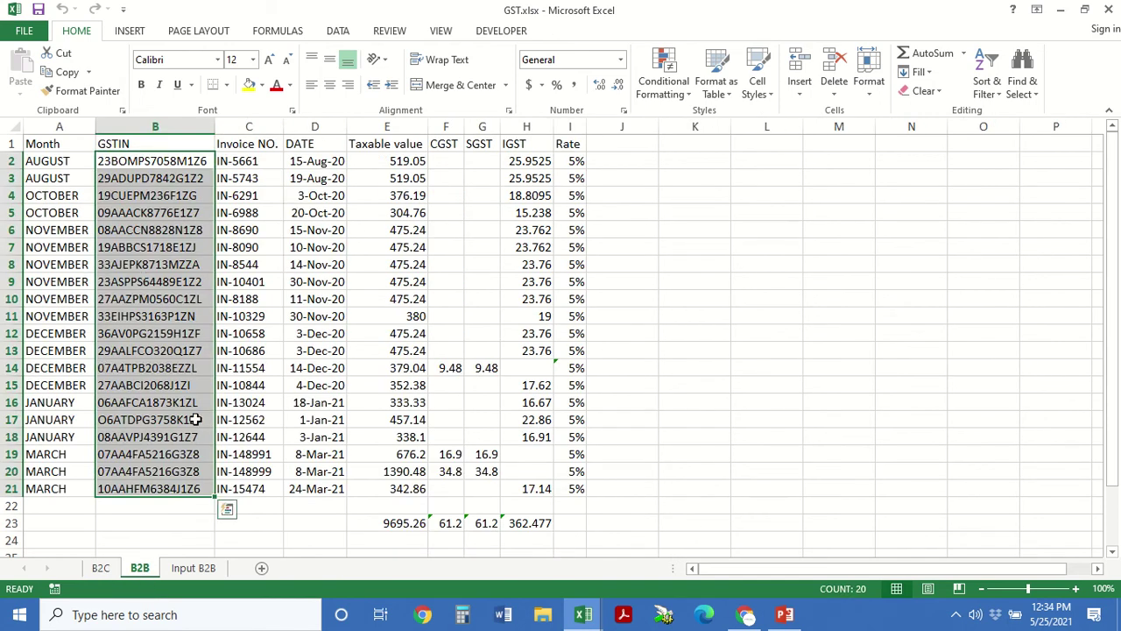
click(190, 578)
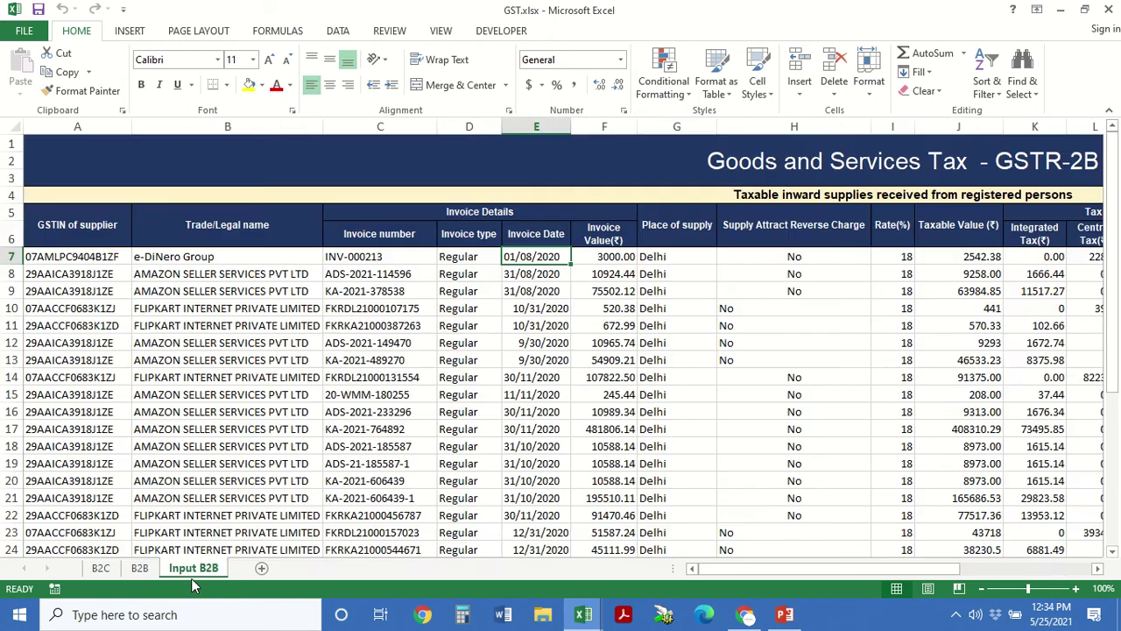
click(143, 570)
click(111, 571)
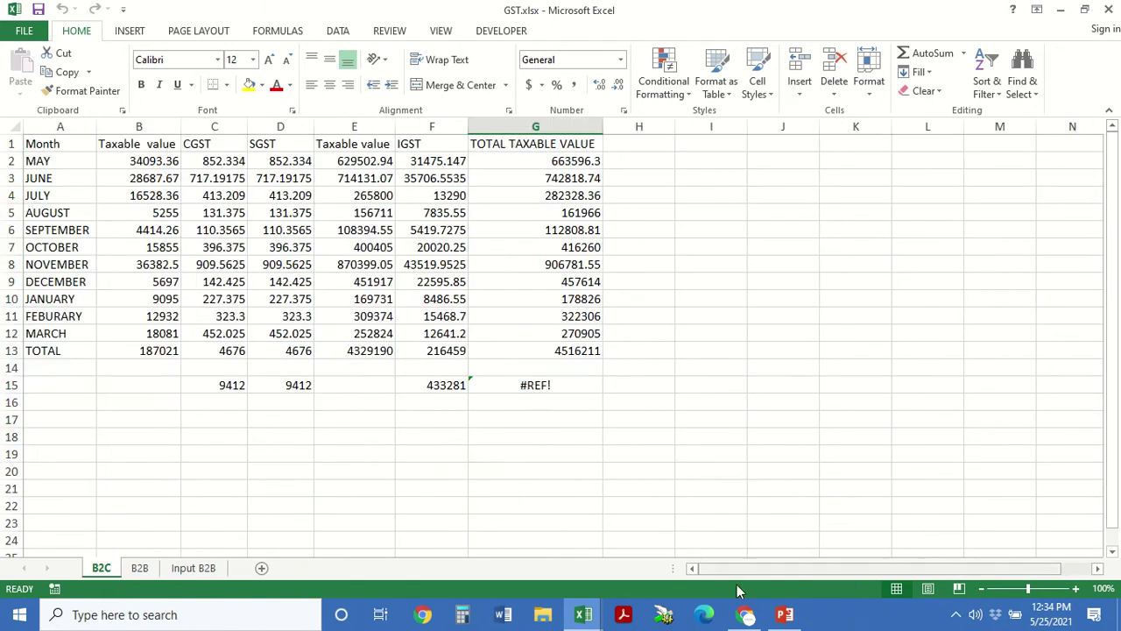
- Switch to the GST portal in Chrome and open the Application for Refund page from the taxpayer dashboard
click(746, 614)
scroll(664, 465, up, 4)
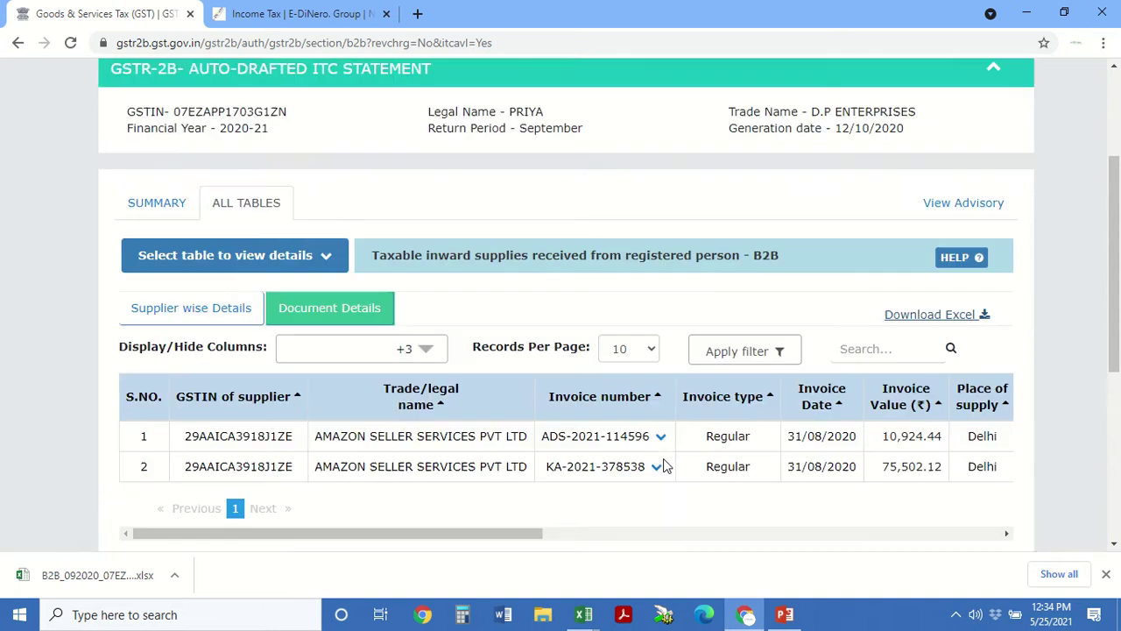
click(142, 198)
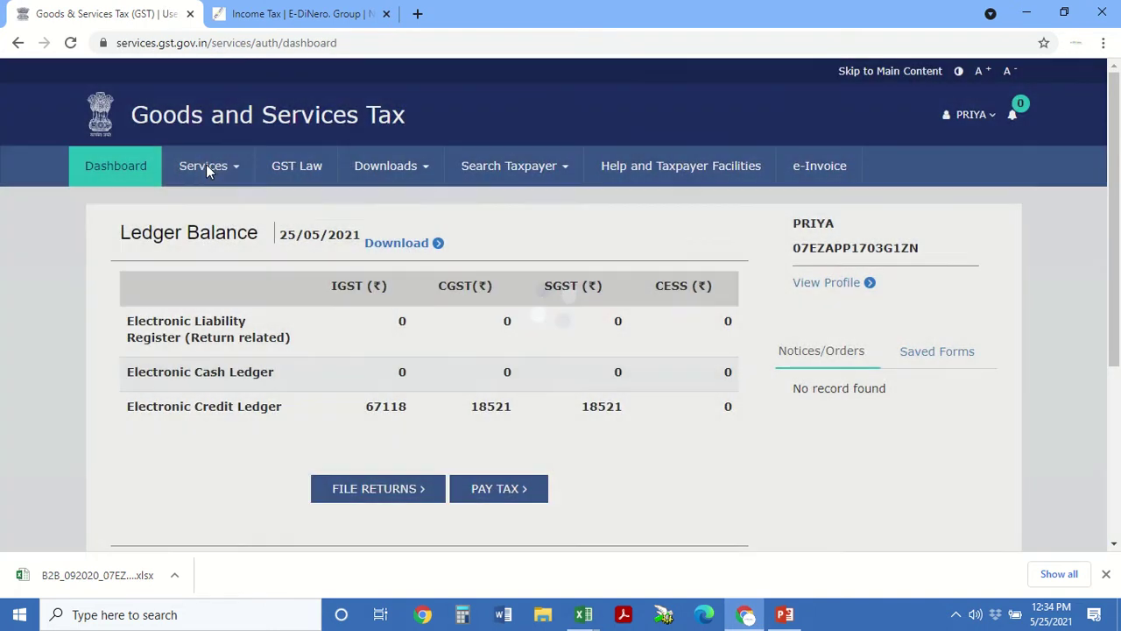
click(207, 170)
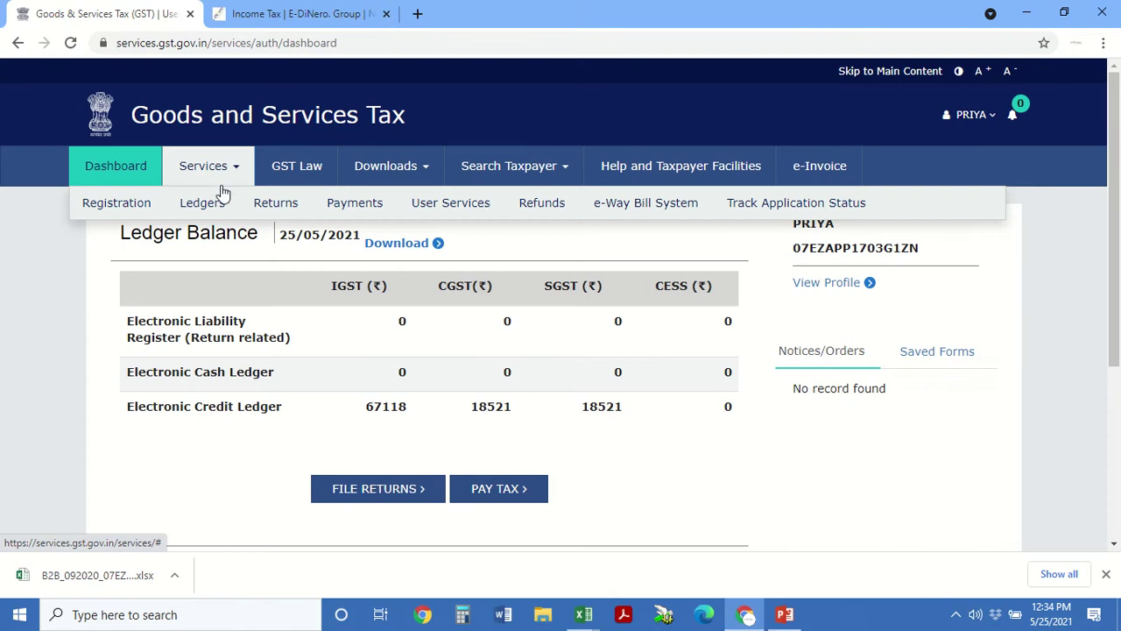
mouse_move(529, 207)
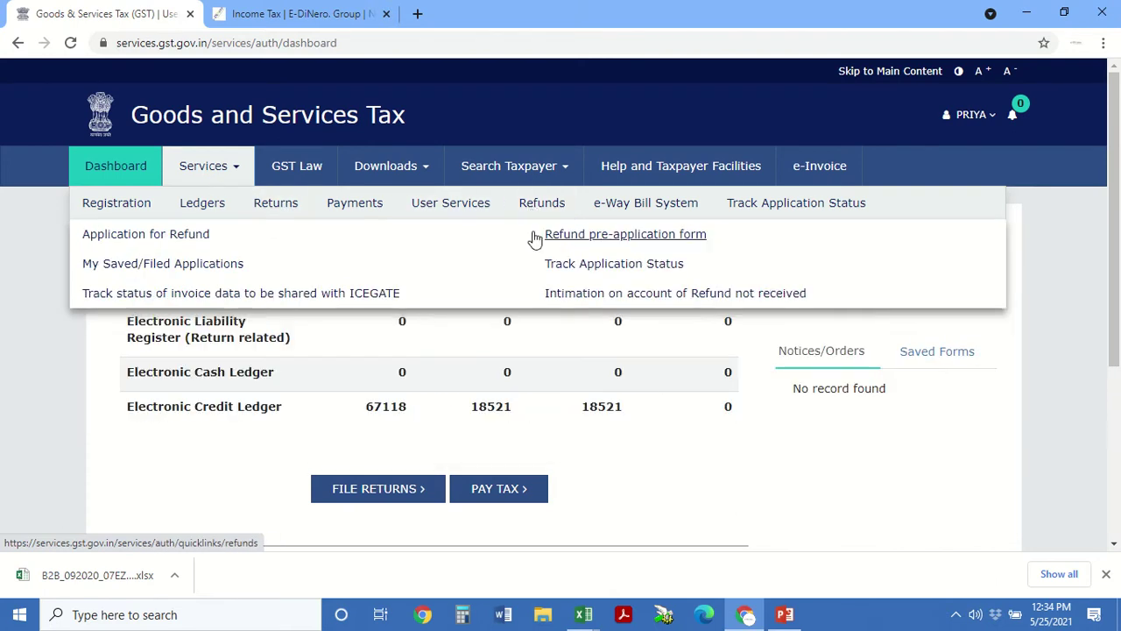
click(198, 236)
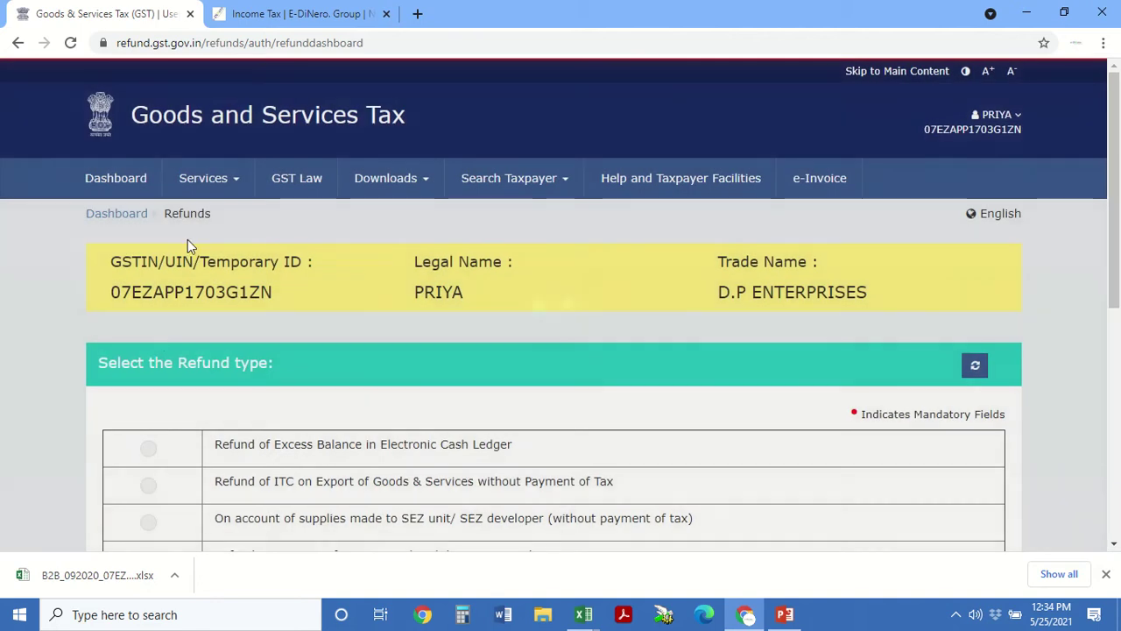
- Choose the refund type Refund on account of ITC accumulated due to Inverted Tax Structure
scroll(133, 426, down, 3)
scroll(134, 426, down, 2)
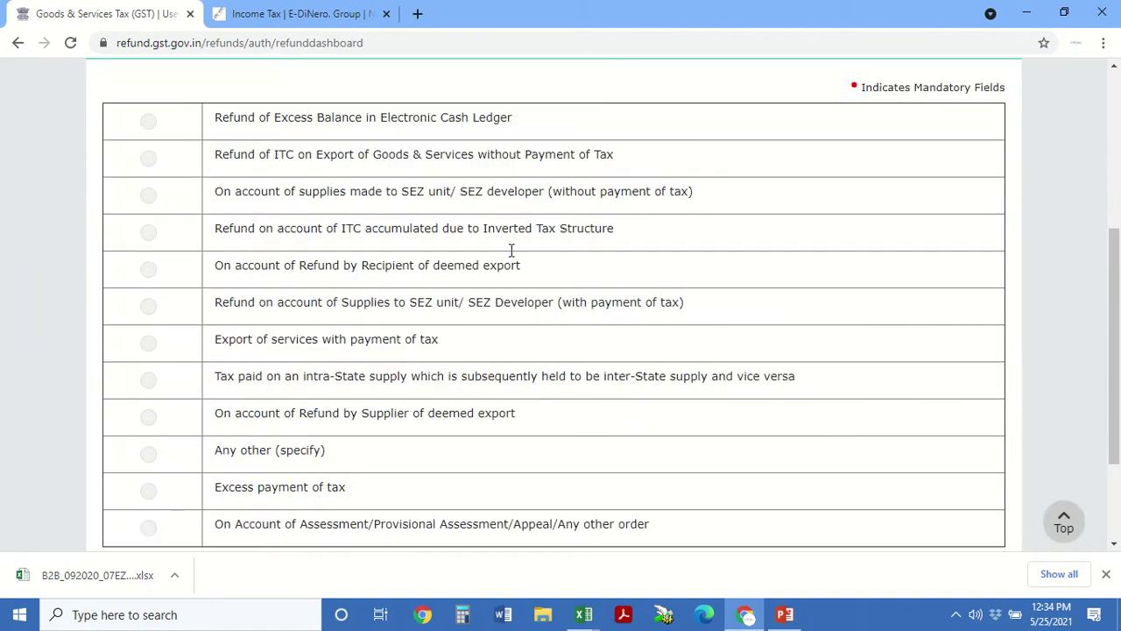
drag(620, 230, 214, 228)
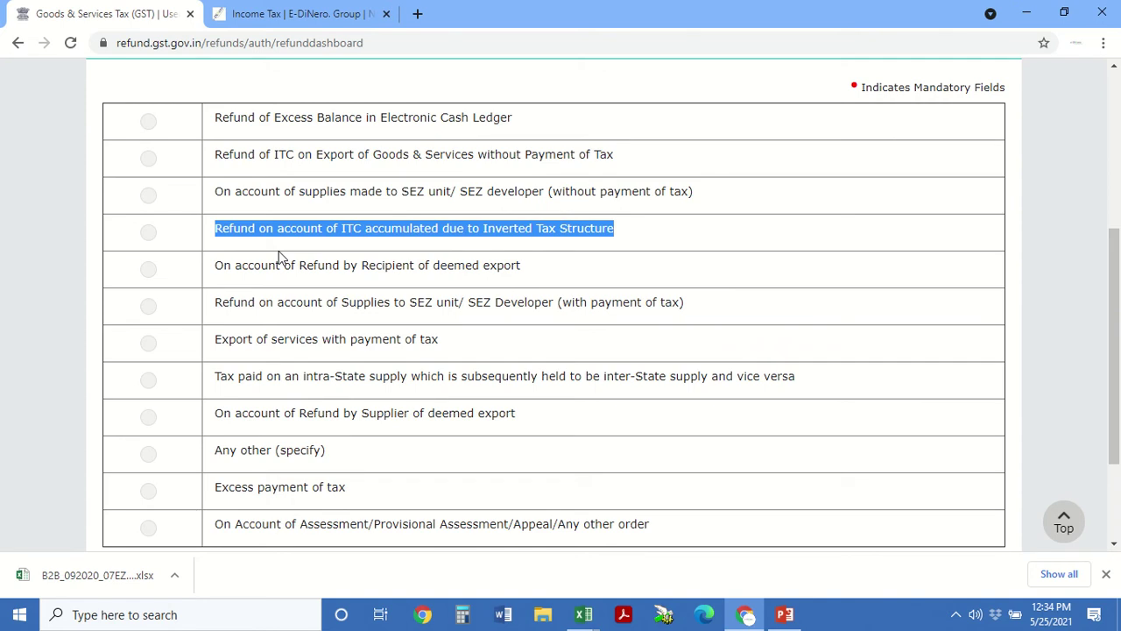
click(148, 232)
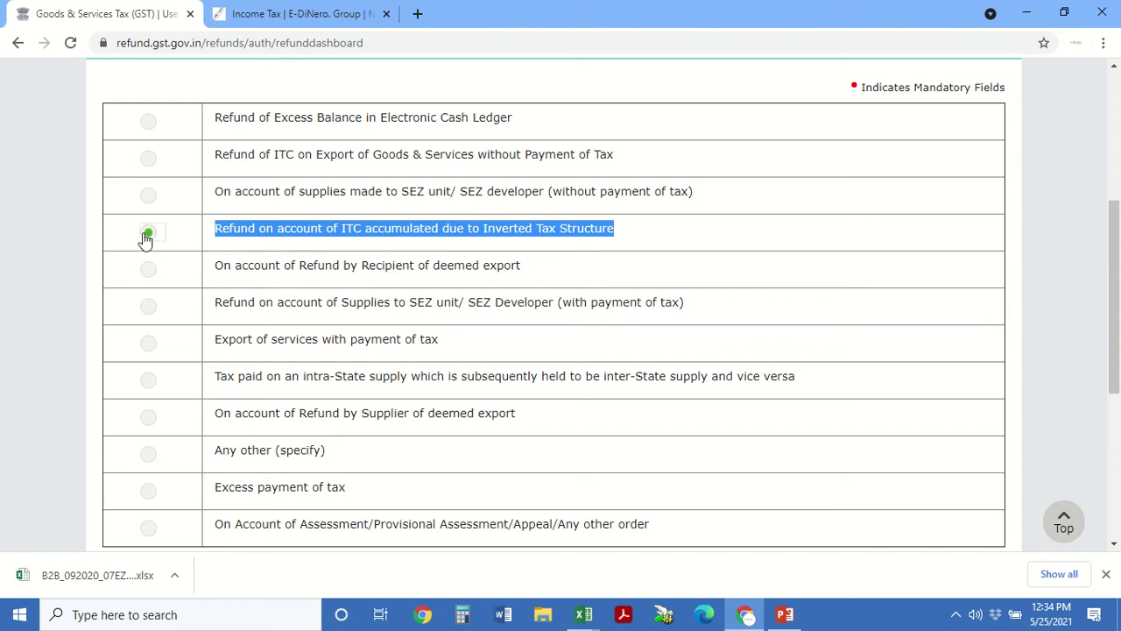
- Try to create a refund application for the tax period from Apr-2021 to Apr-2021
scroll(74, 408, down, 1)
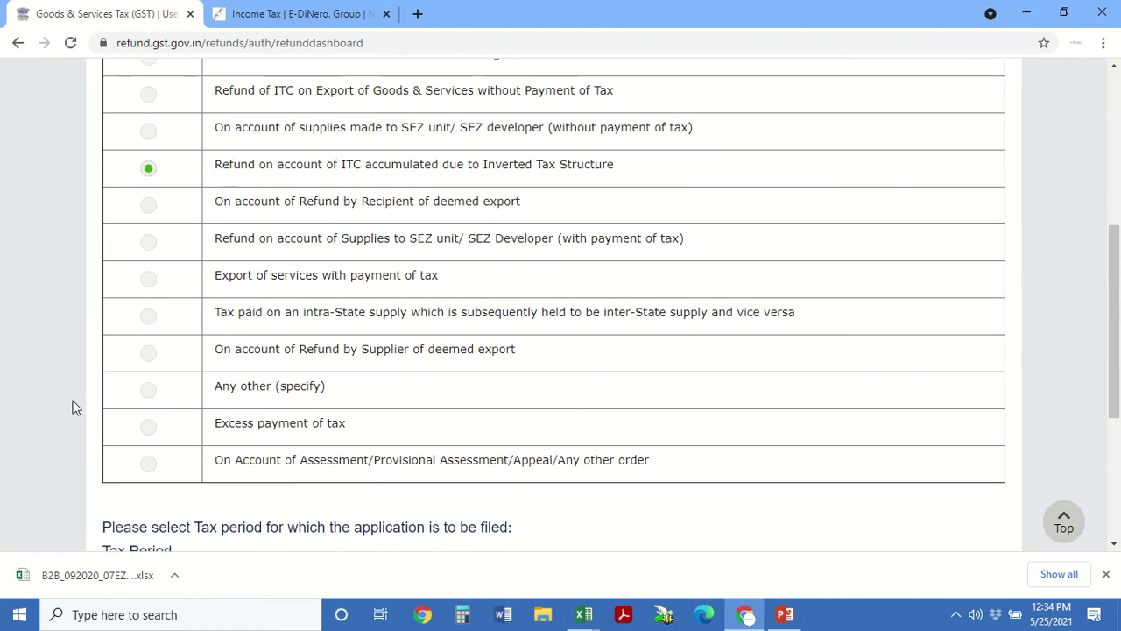
scroll(73, 408, down, 3)
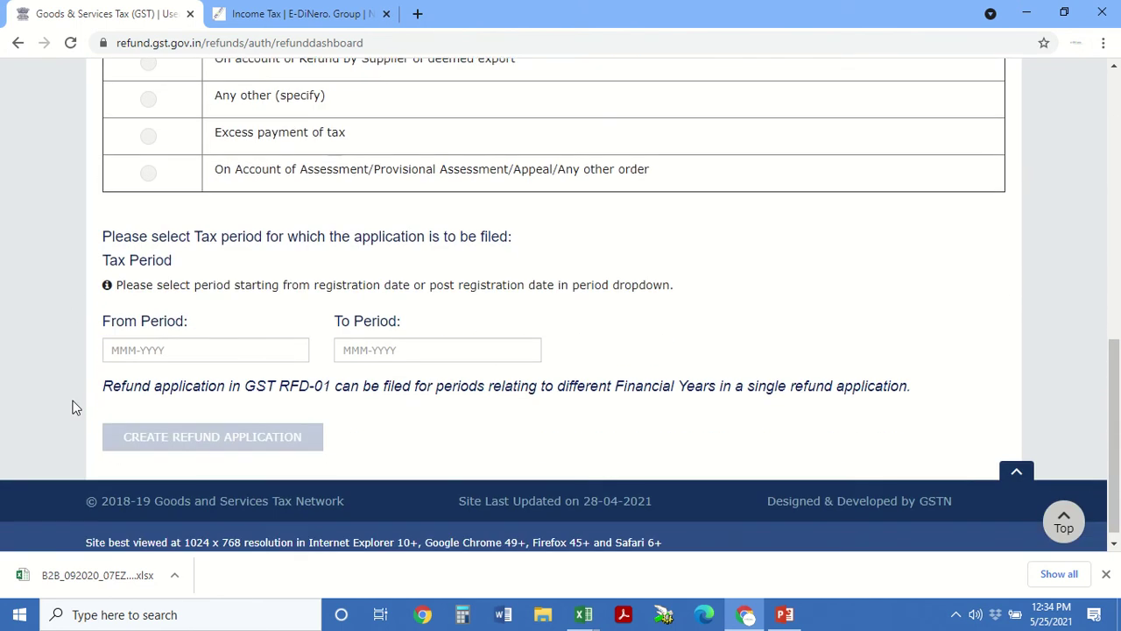
click(197, 358)
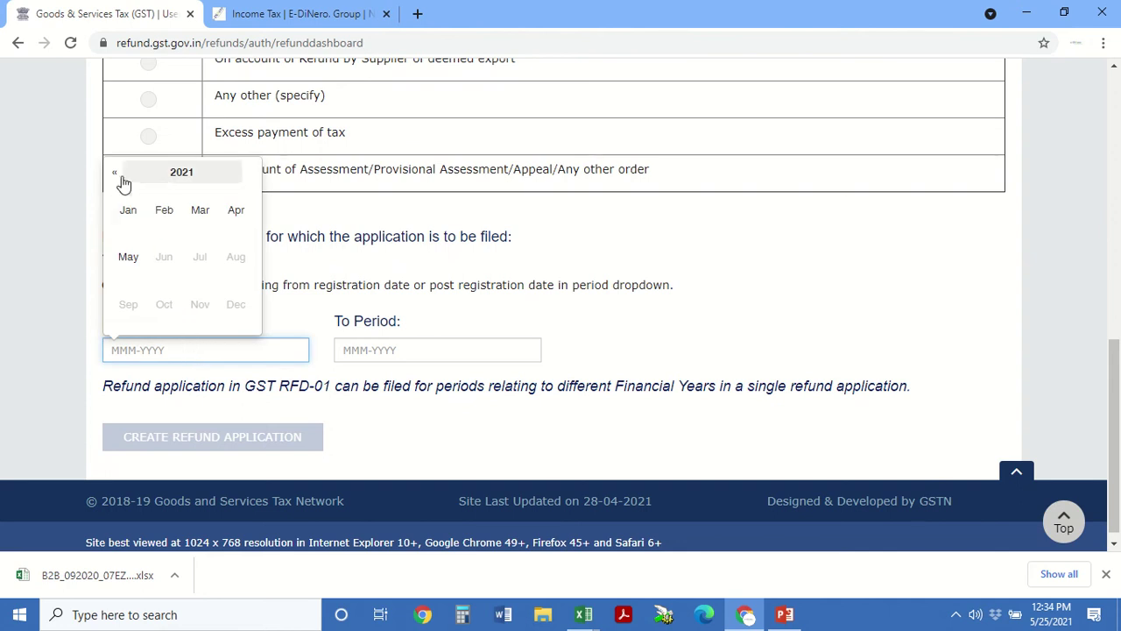
click(237, 213)
click(399, 348)
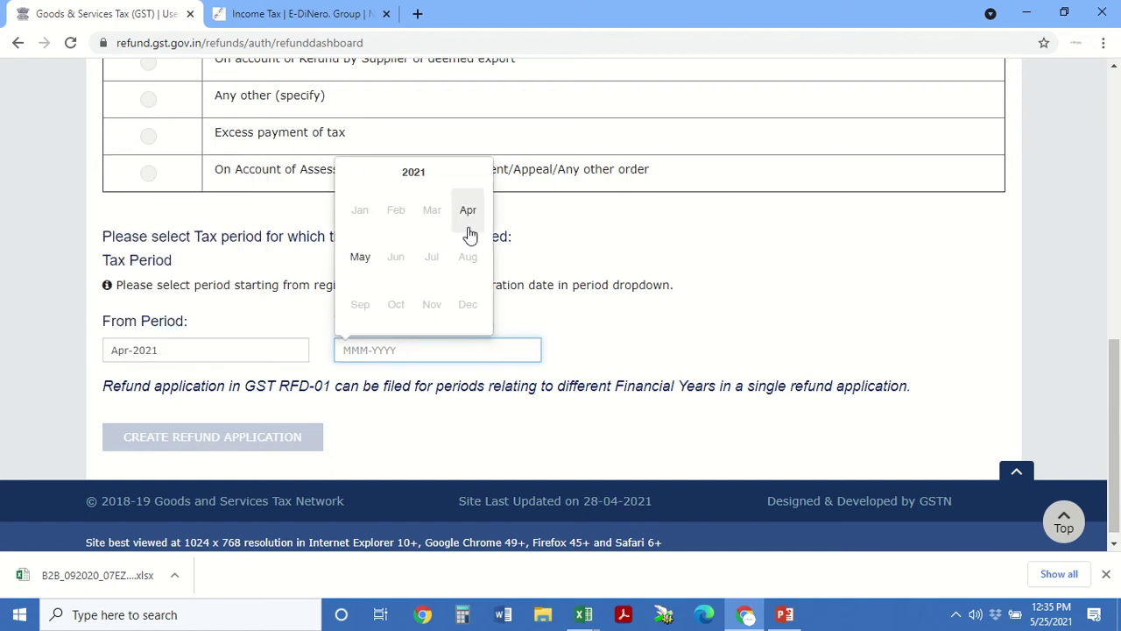
click(469, 215)
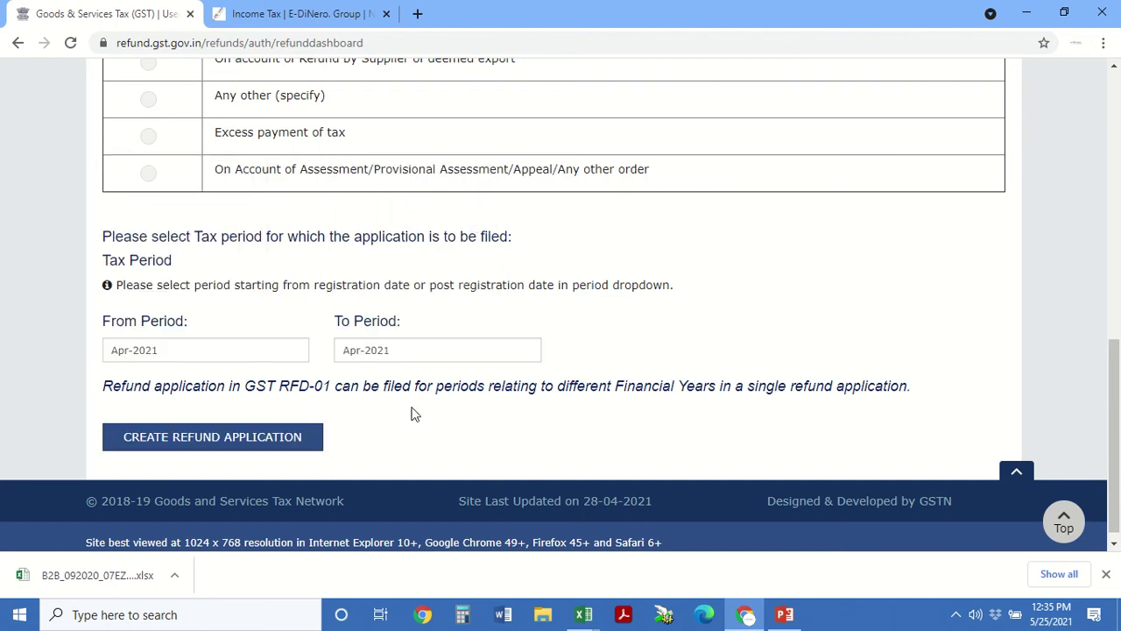
click(253, 437)
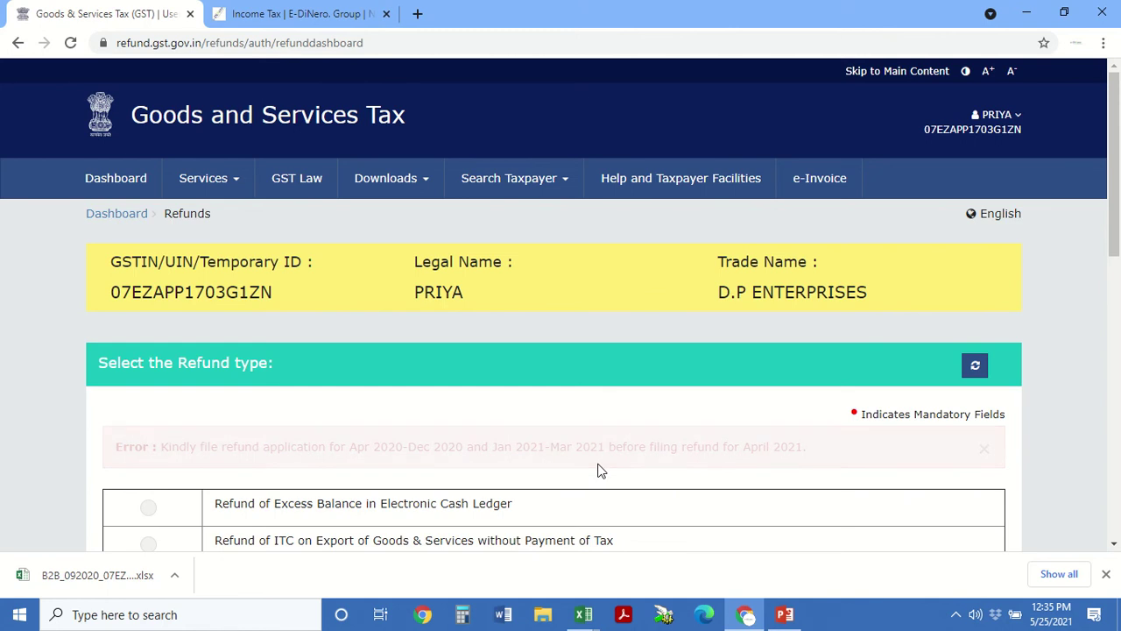
- Create the refund application for the tax period Apr-2020 to Mar-2021, answering that there is a refund to claim for it
scroll(599, 465, down, 7)
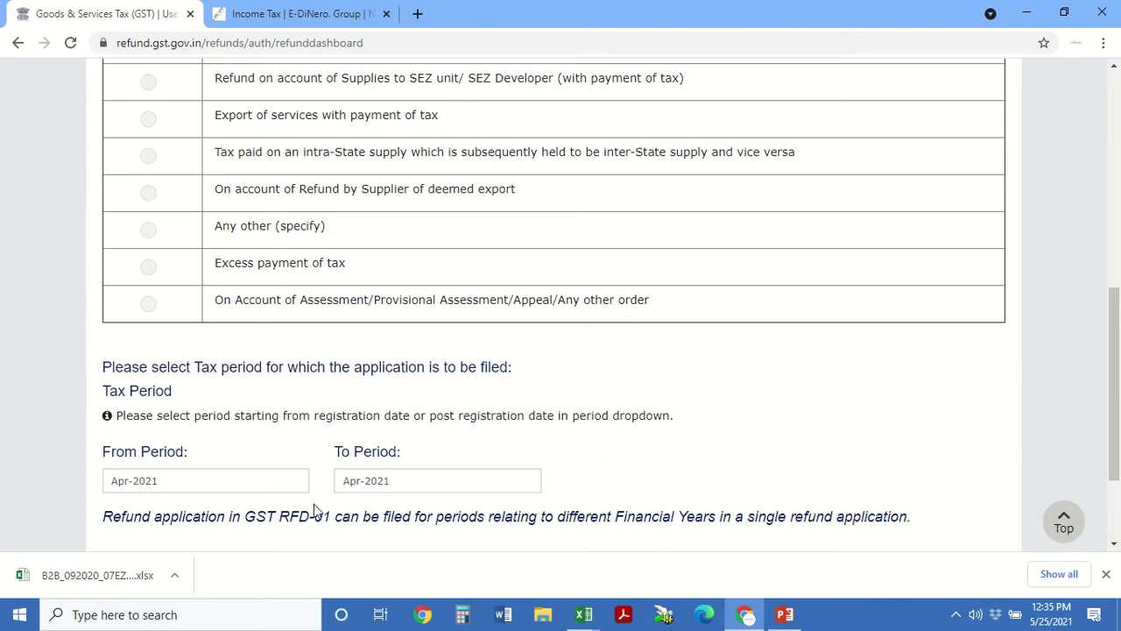
click(263, 483)
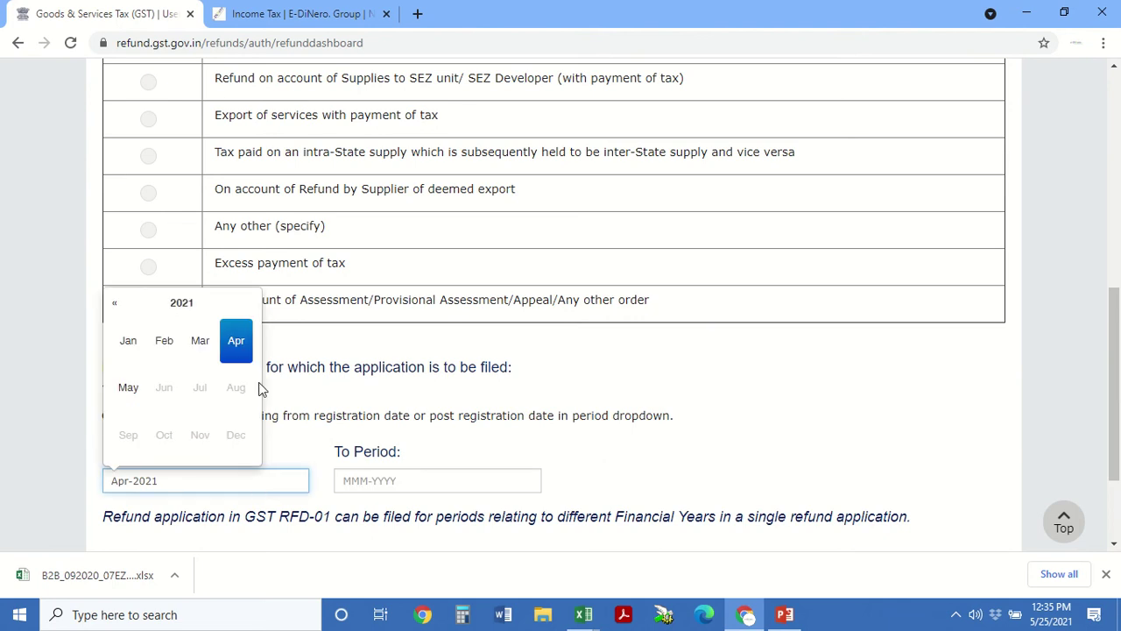
click(114, 306)
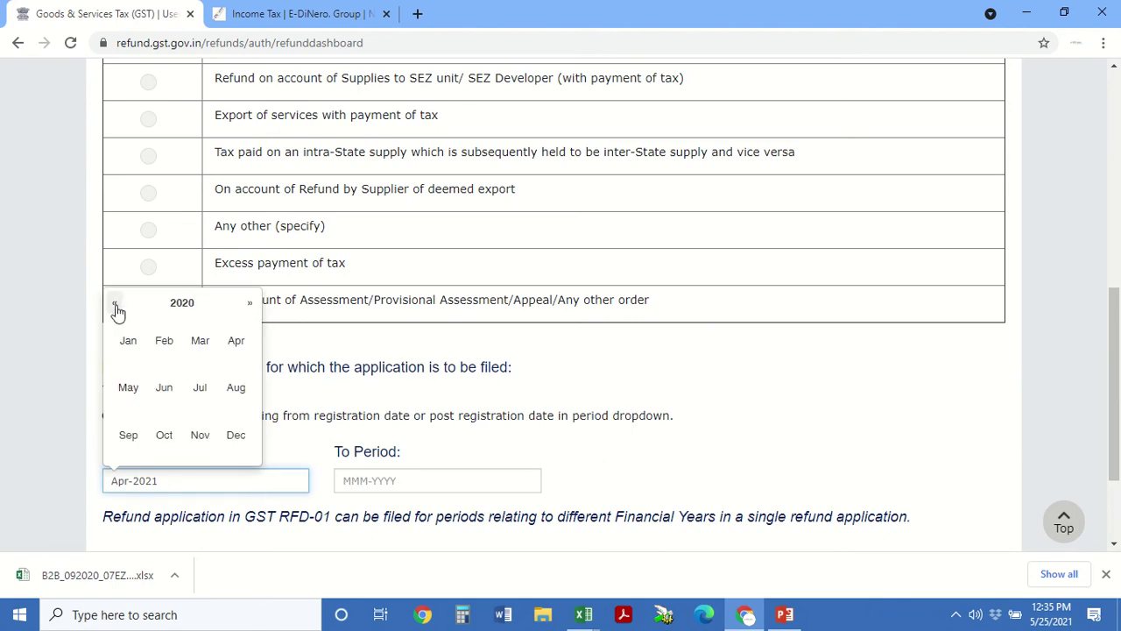
click(237, 341)
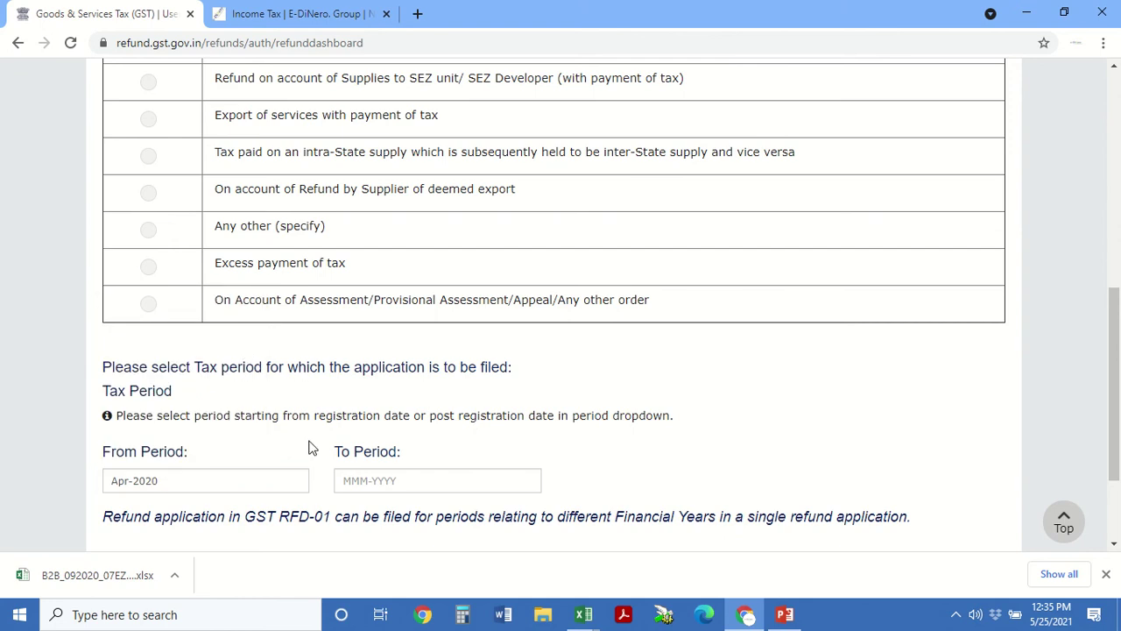
click(404, 480)
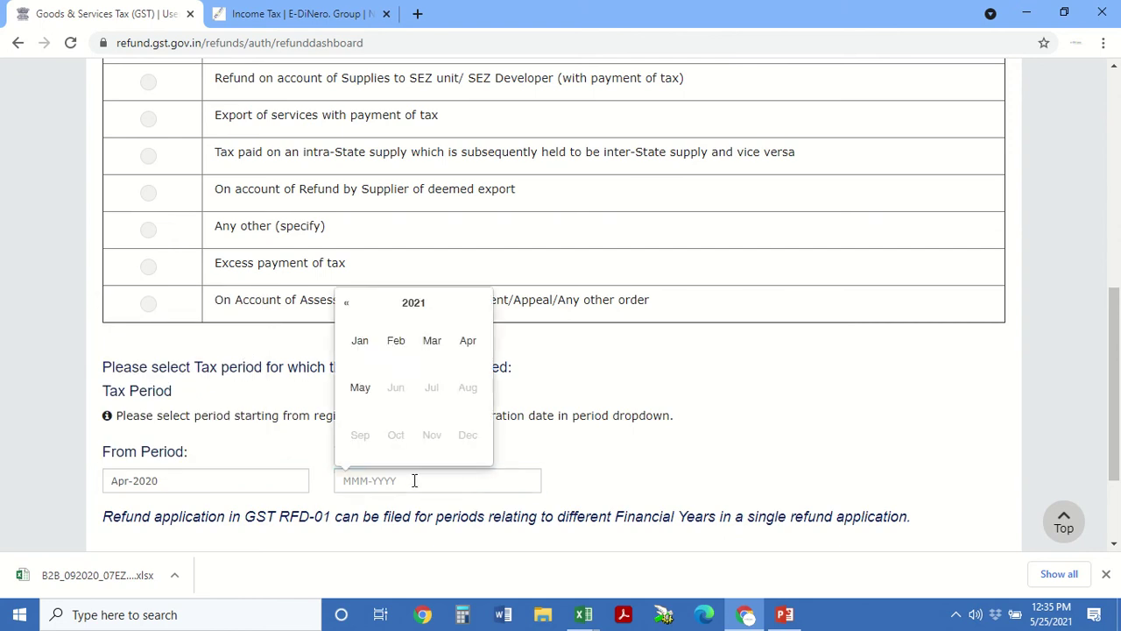
click(429, 344)
scroll(589, 452, down, 2)
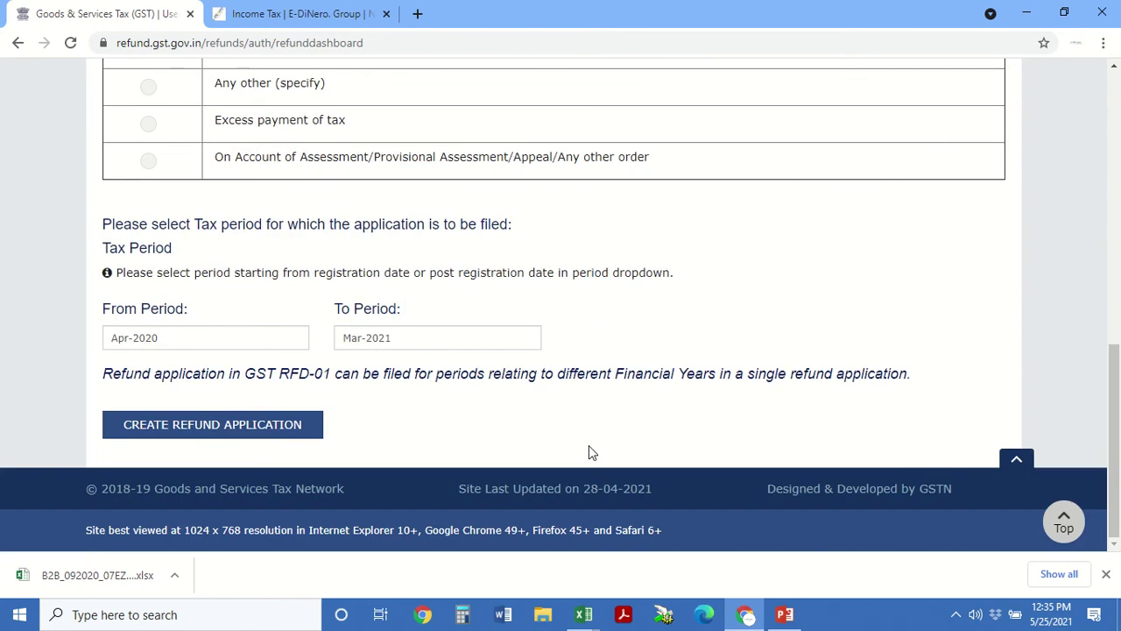
click(213, 428)
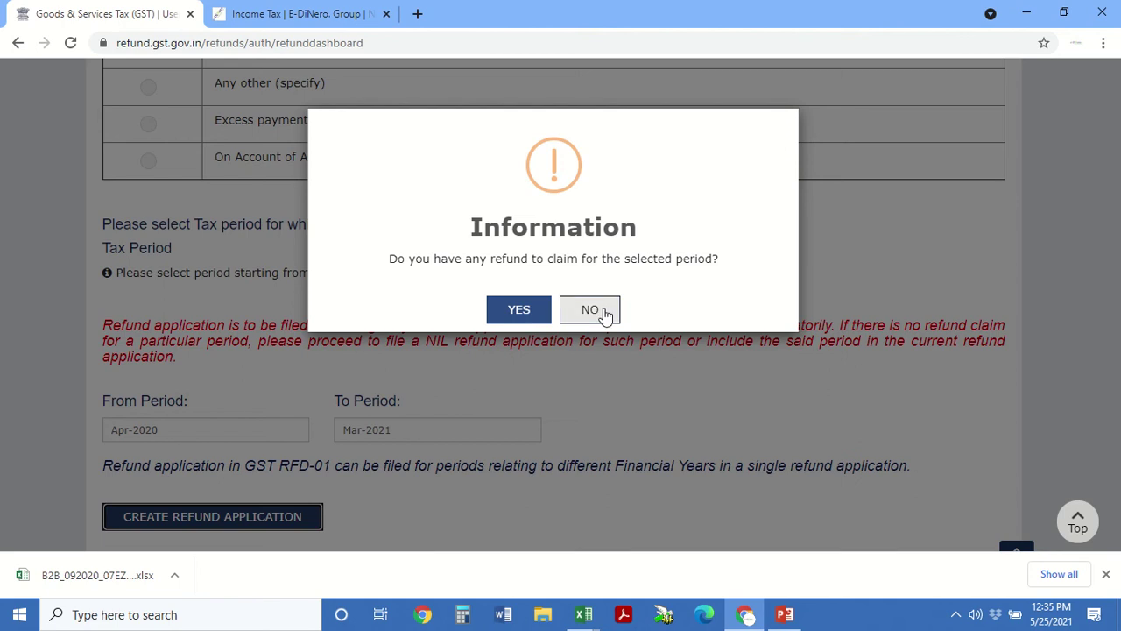
click(498, 309)
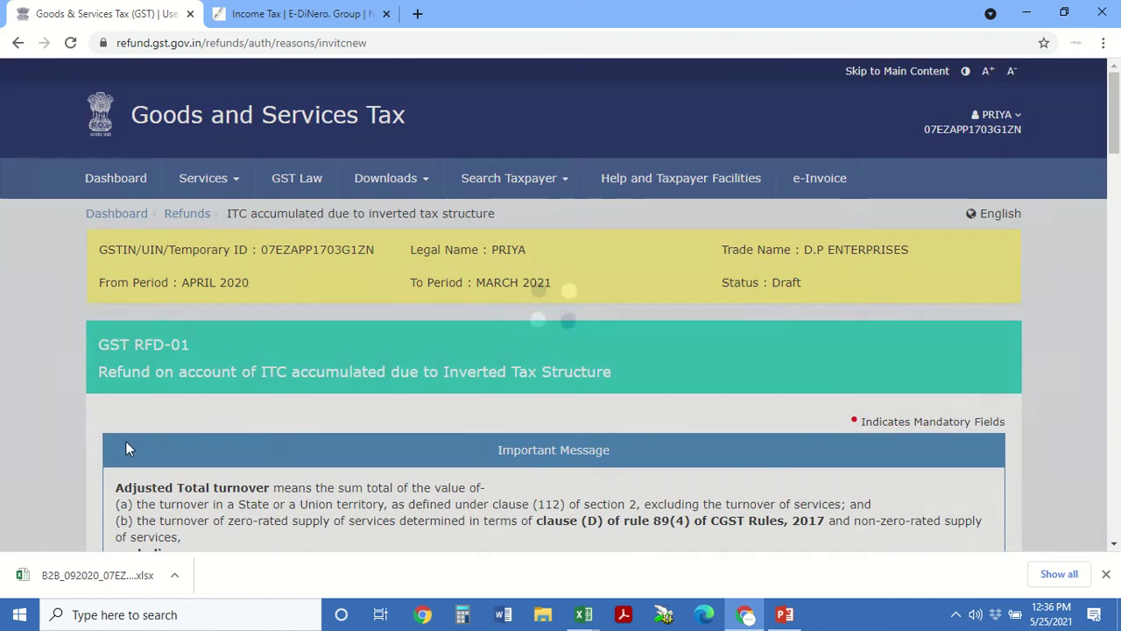
- Examine the Statement 1 refund computation, net input tax credit and Amount eligible for Refund tables in the GST RFD-01 form
scroll(125, 440, down, 4)
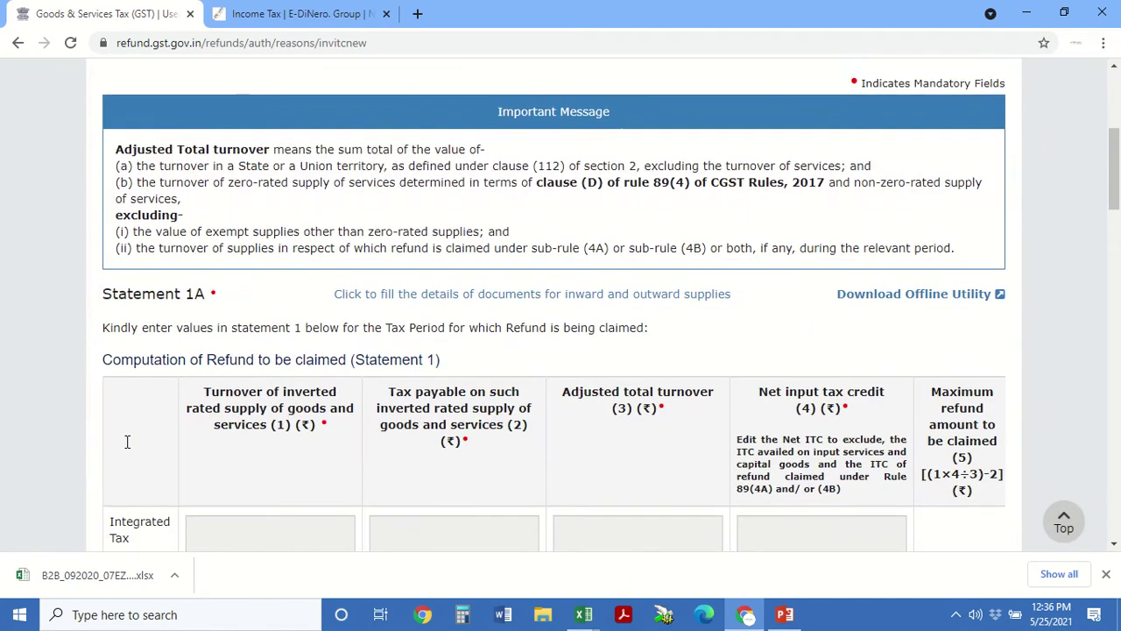
scroll(41, 419, down, 7)
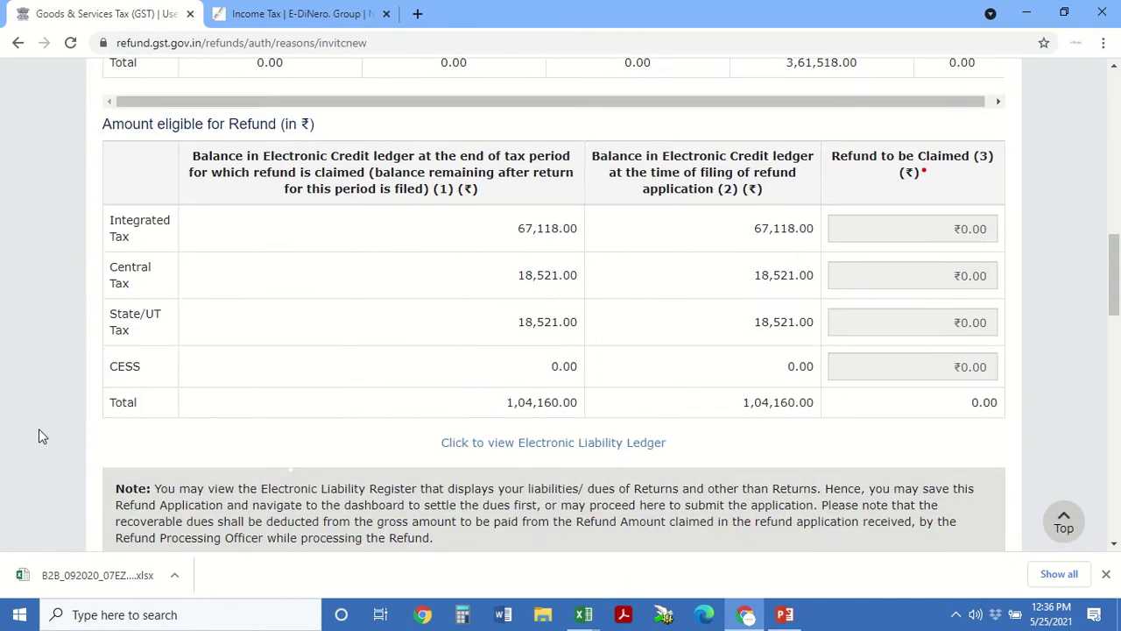
scroll(39, 428, down, 4)
scroll(38, 427, up, 5)
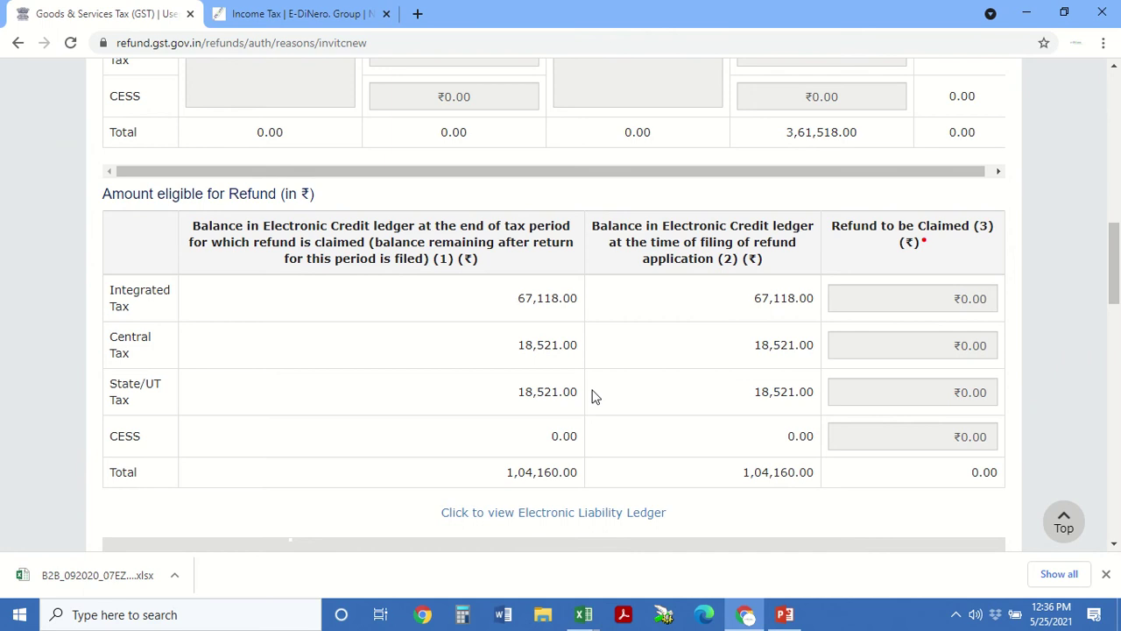
drag(493, 481, 592, 478)
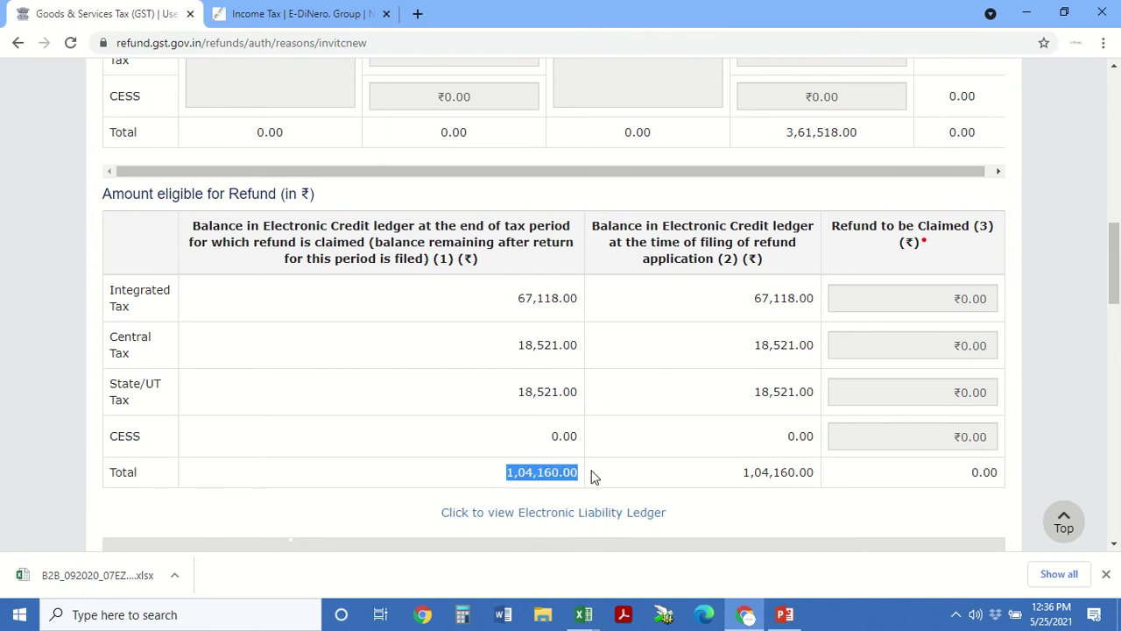
scroll(653, 461, up, 3)
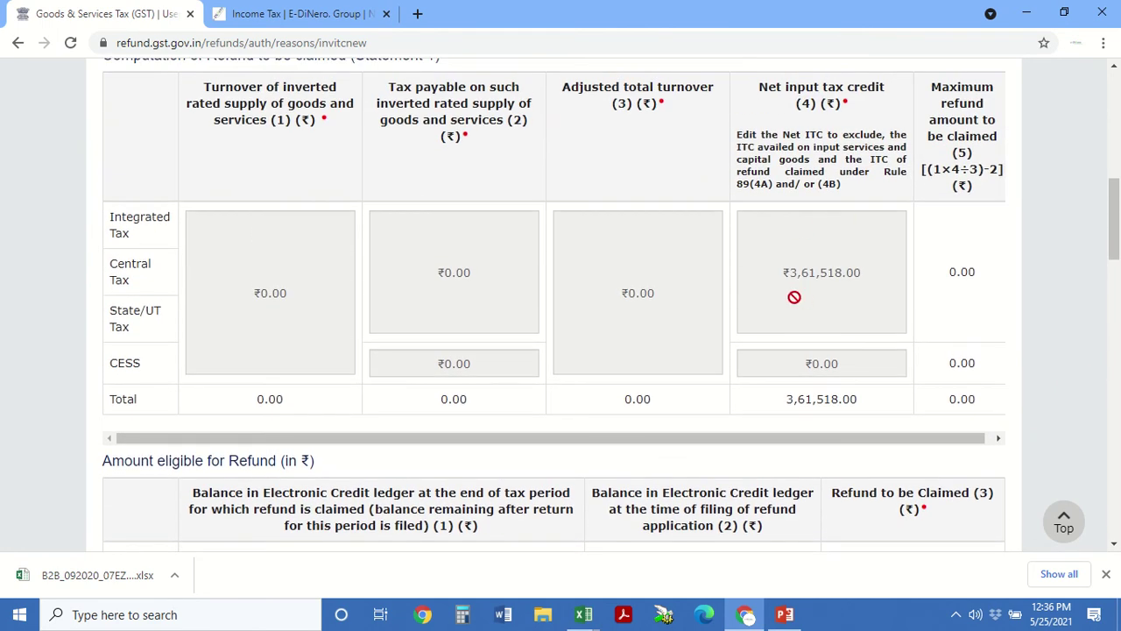
- Download the offline utility for Statement 1A and confirm the download
scroll(602, 339, up, 4)
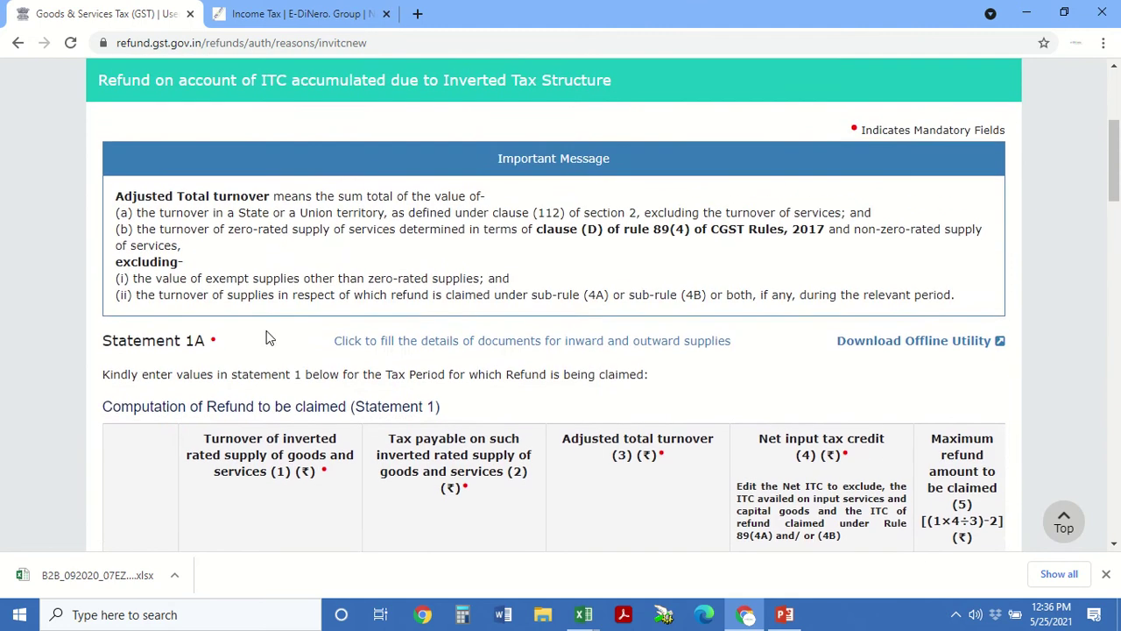
drag(101, 343, 218, 355)
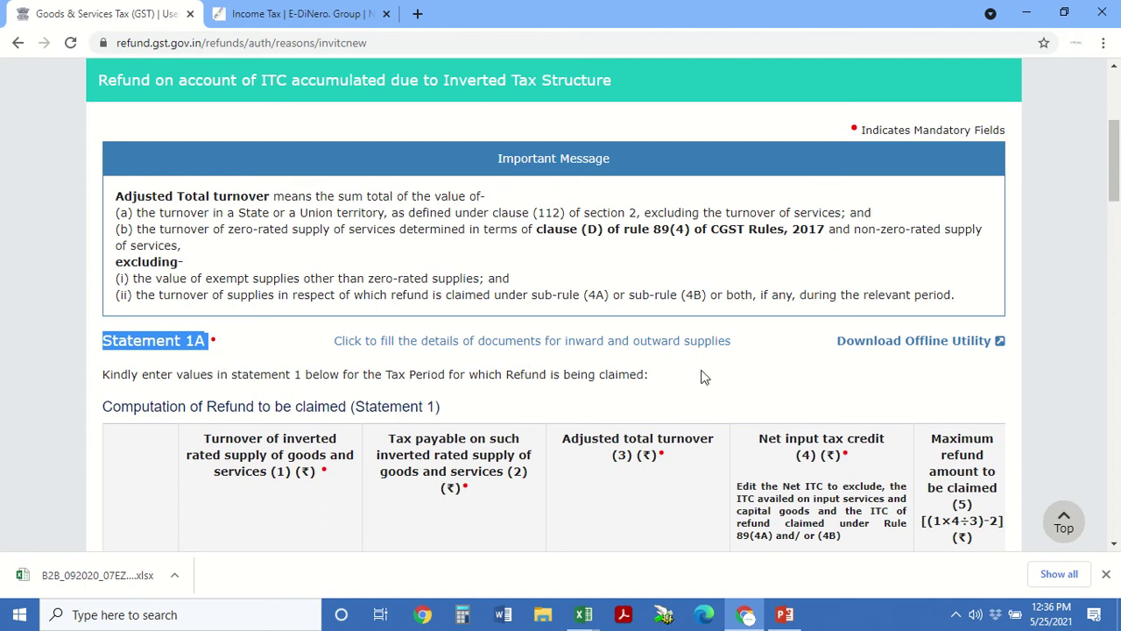
click(920, 345)
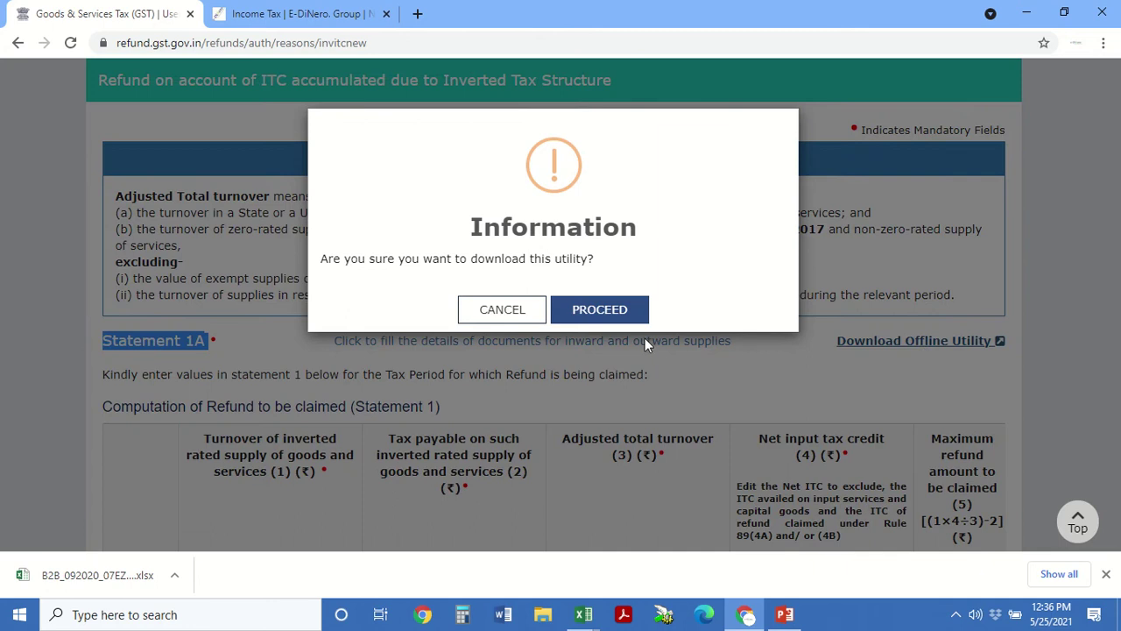
click(596, 313)
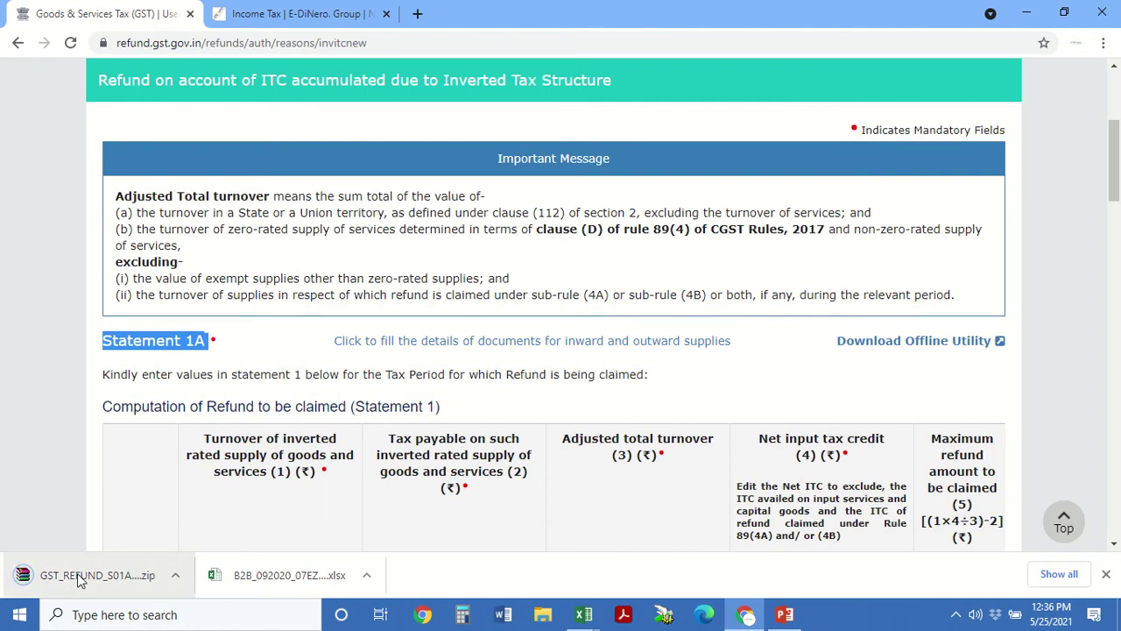
- Locate the downloaded GST_REFUND_S01A (1).zip in its folder, extract it there, and select the extracted GST_REFUND_S01A.xlsb
click(177, 576)
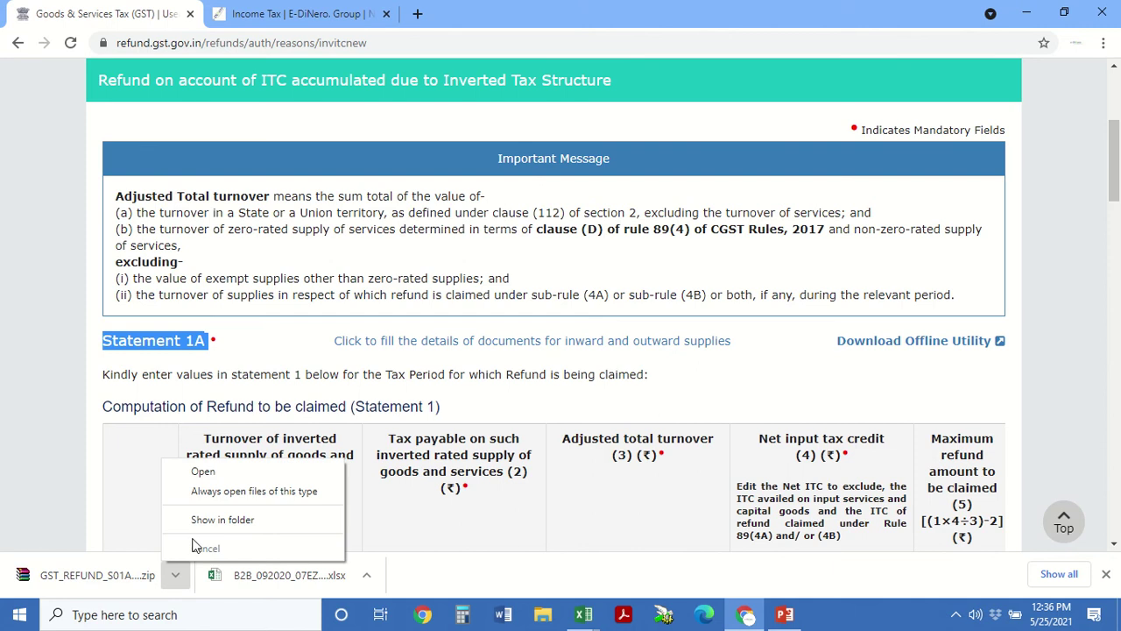
click(212, 522)
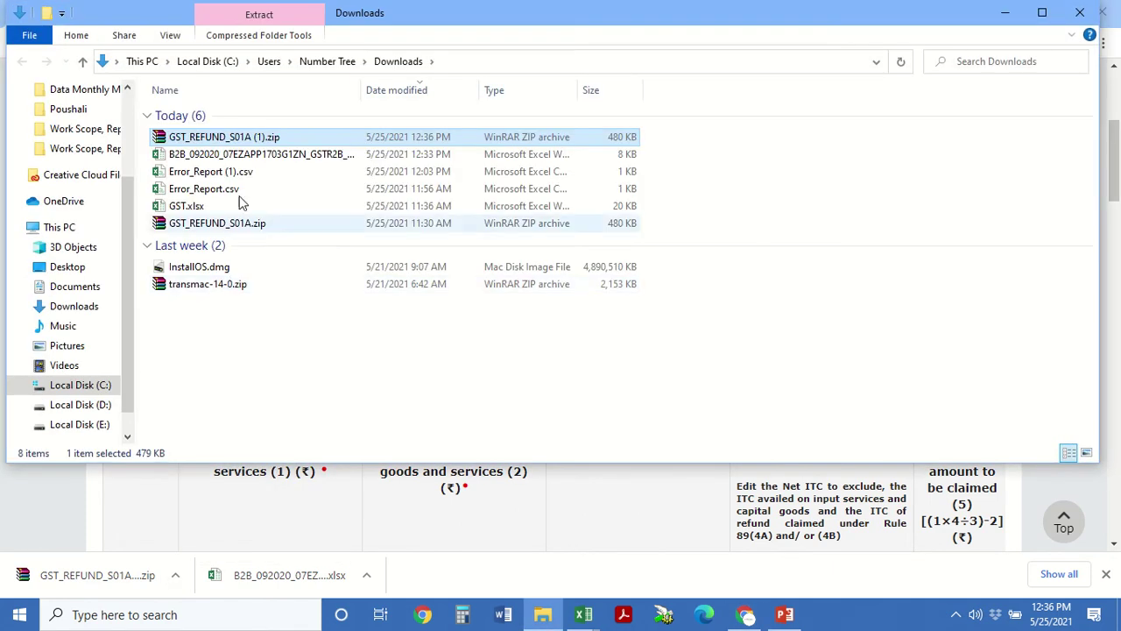
double_click(225, 138)
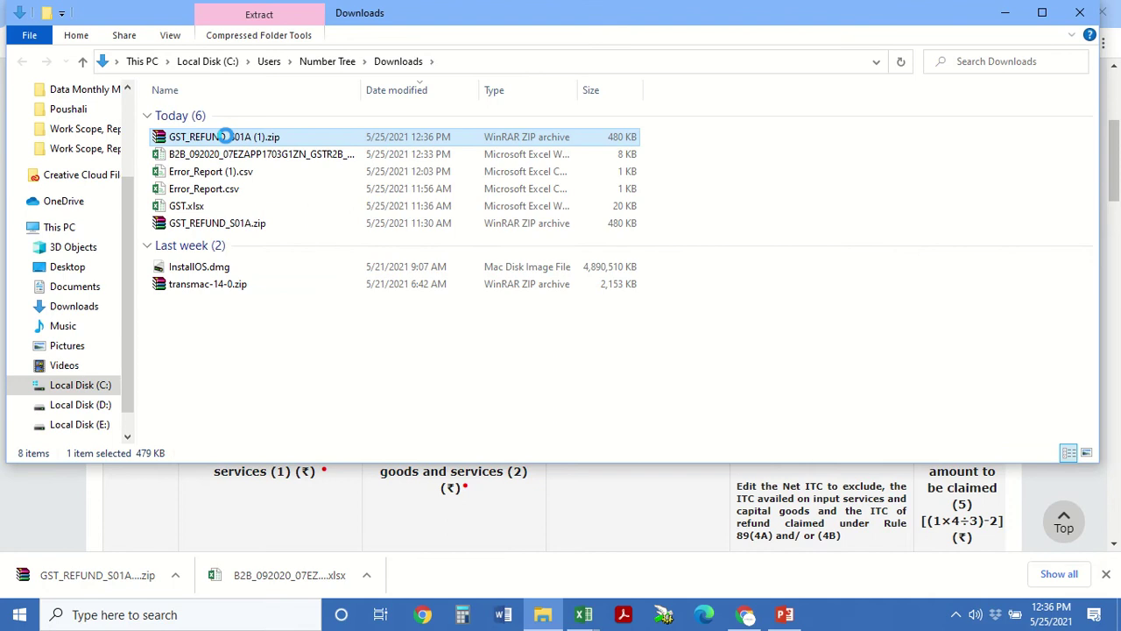
right_click(226, 138)
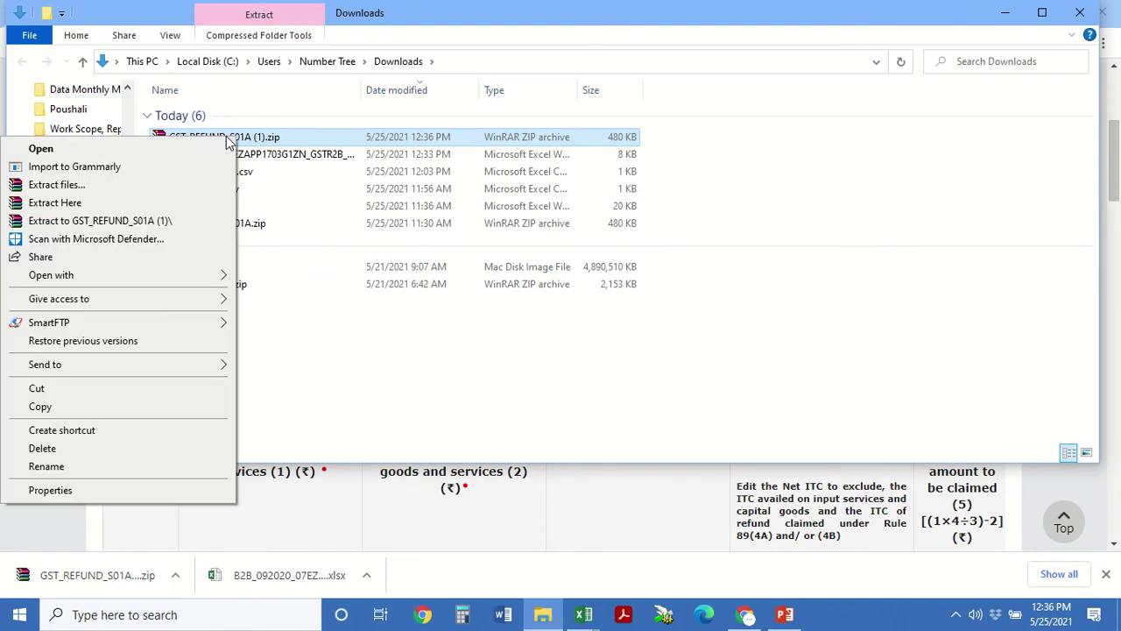
click(117, 202)
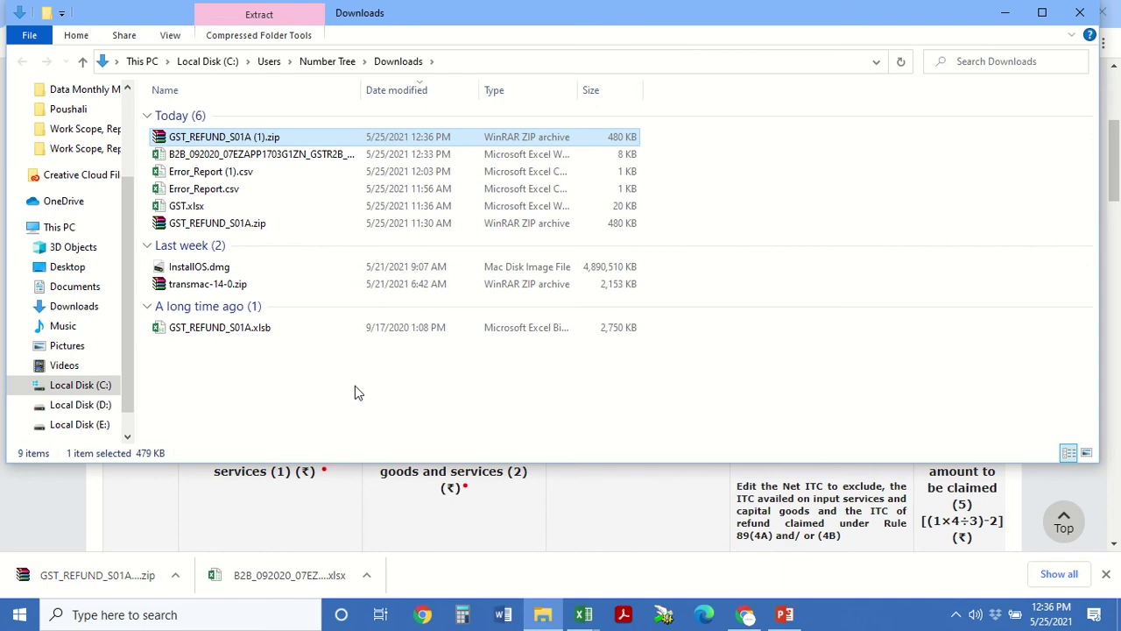
click(221, 328)
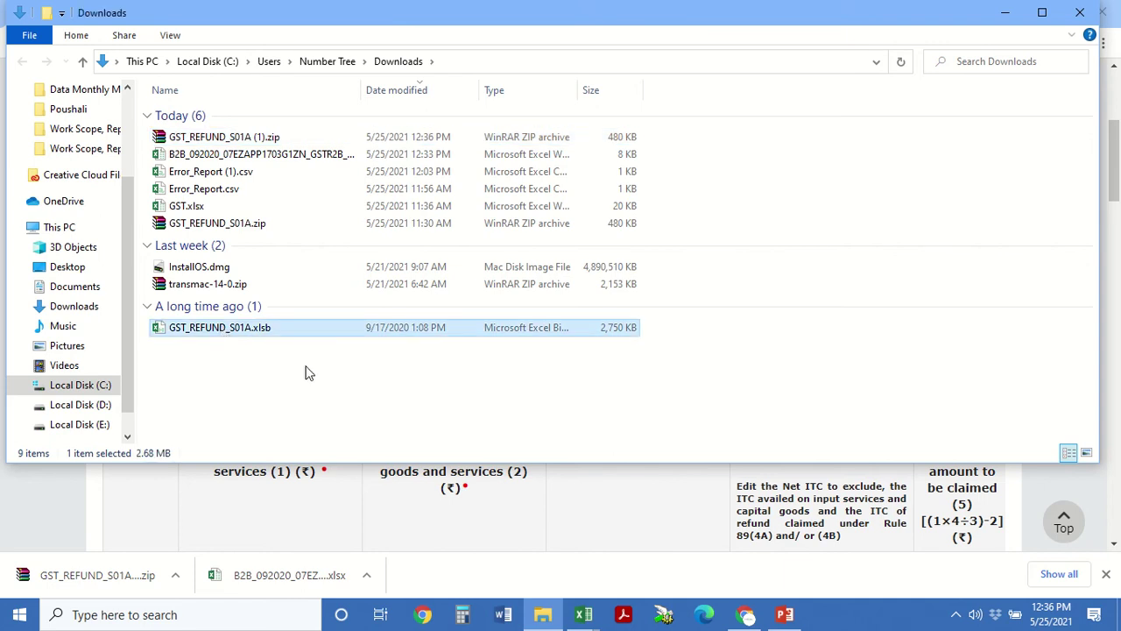
- Switch to the GST_REFUND_S01A.xlsb workbook in Excel and review the GSTIN, From Return Period and To Return Period cells
click(580, 616)
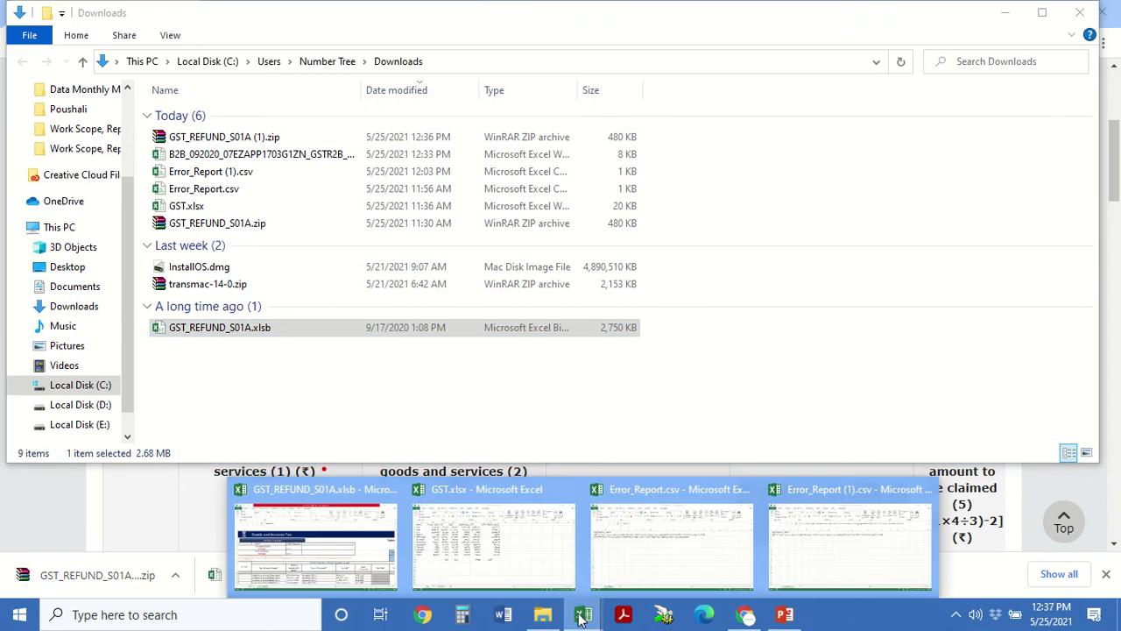
click(336, 538)
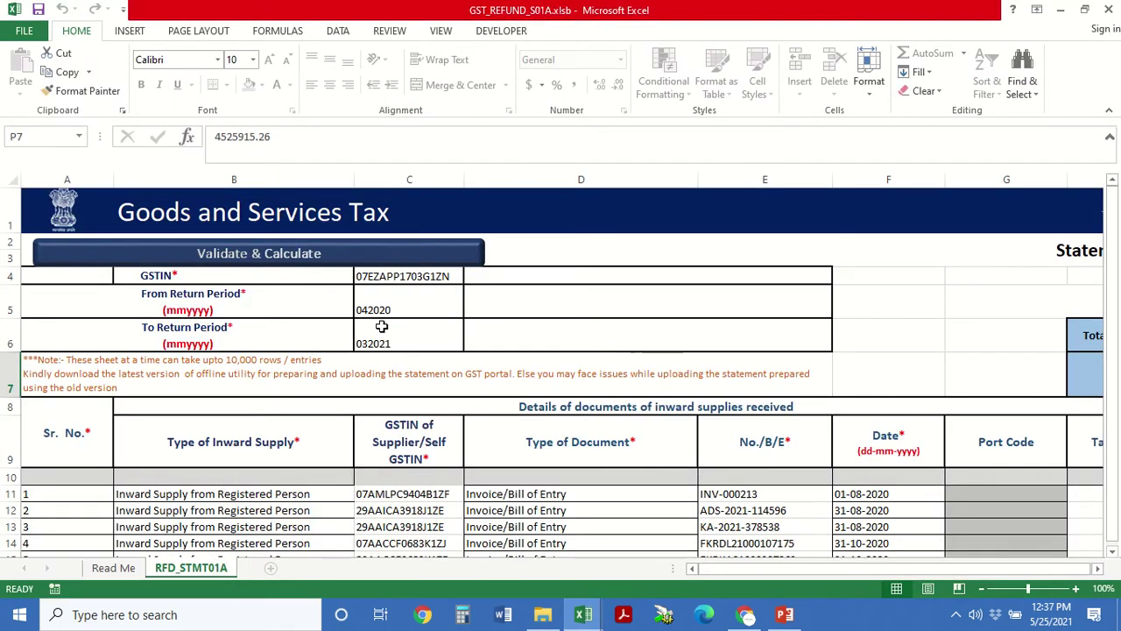
click(395, 280)
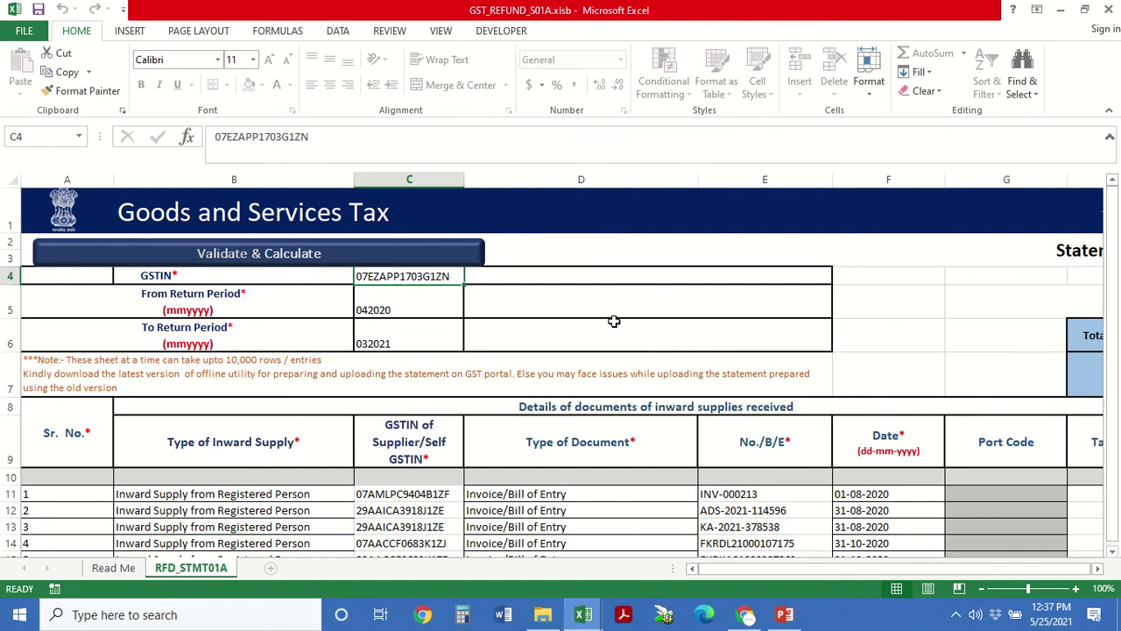
key(Down)
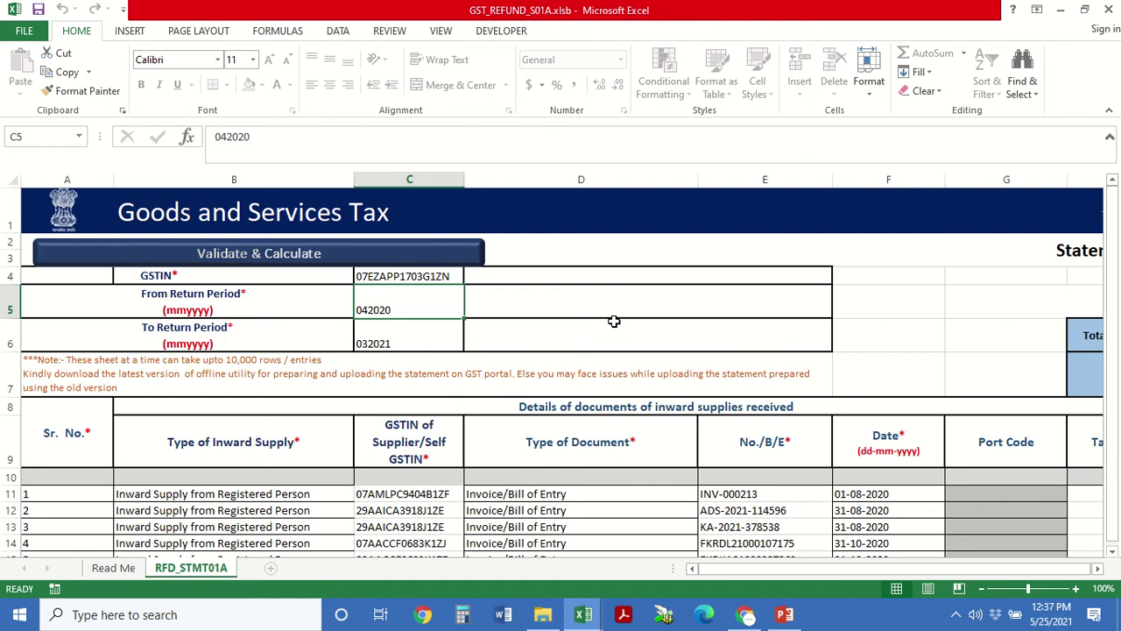
key(Down)
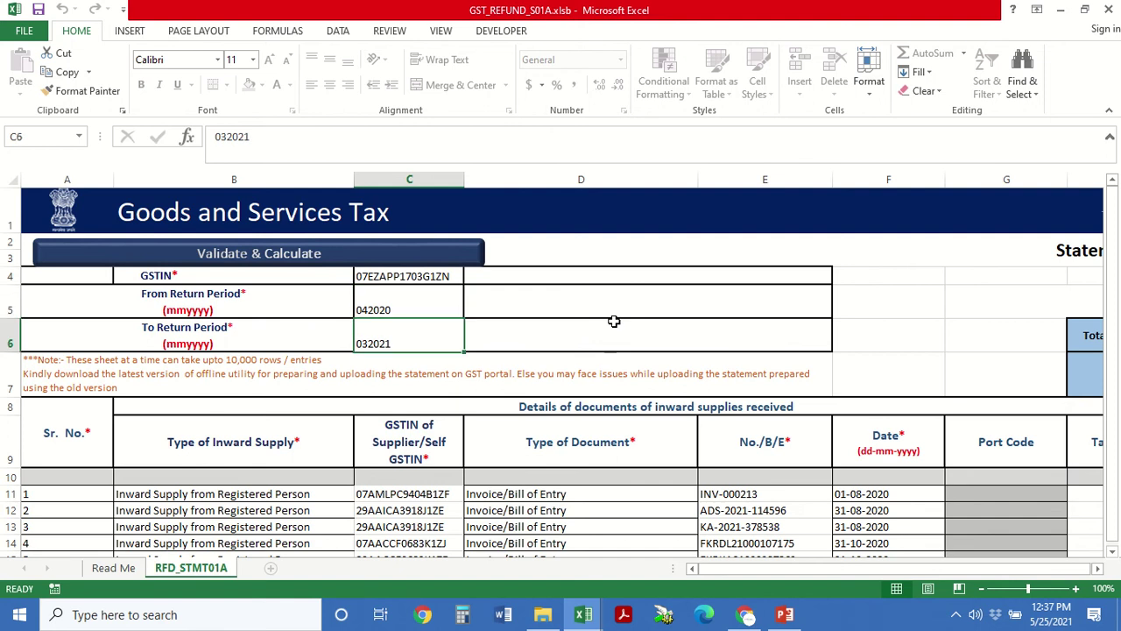
key(Down)
key(Down)
key(Down)
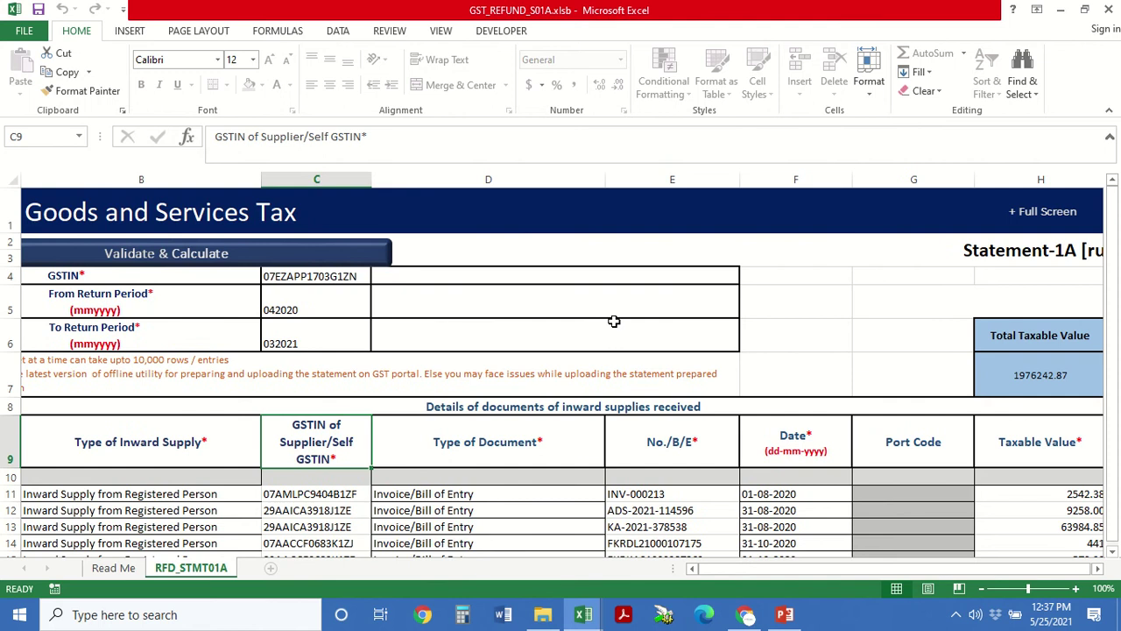
- Examine the Sr. No. column and the Details of documents of inward supplies received section of the RFD_STMT01A sheet
key(Left)
key(Left)
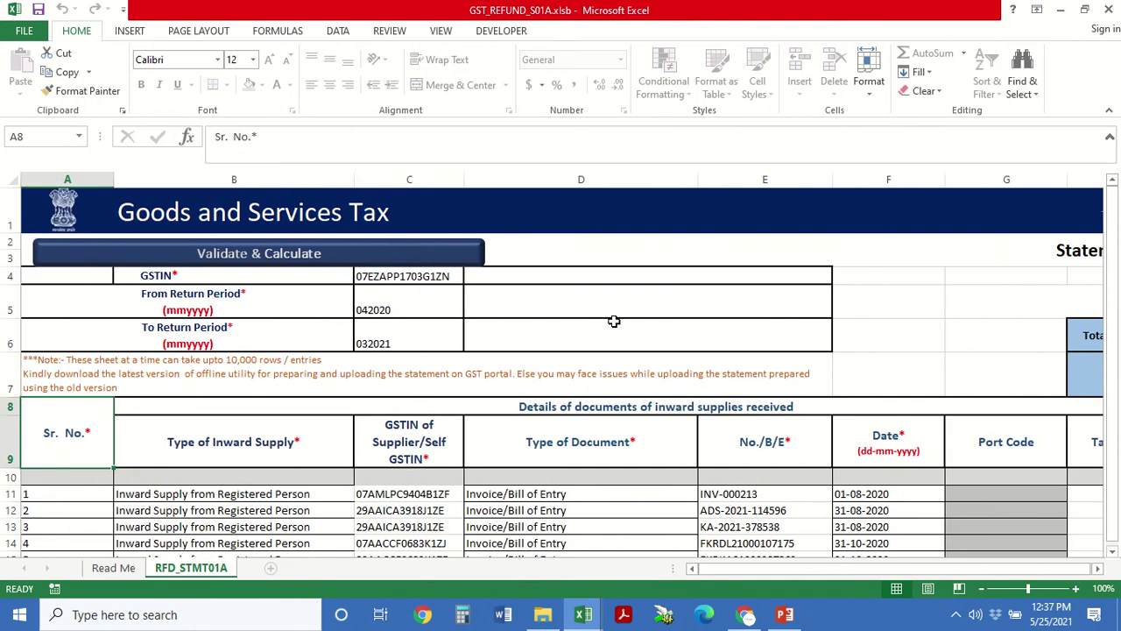
key(Down)
key(Down)
key(Down)
key(Down)
key(Down)
key(Down)
key(Down)
key(Down)
key(Down)
key(Up)
key(Up)
key(Up)
key(Up)
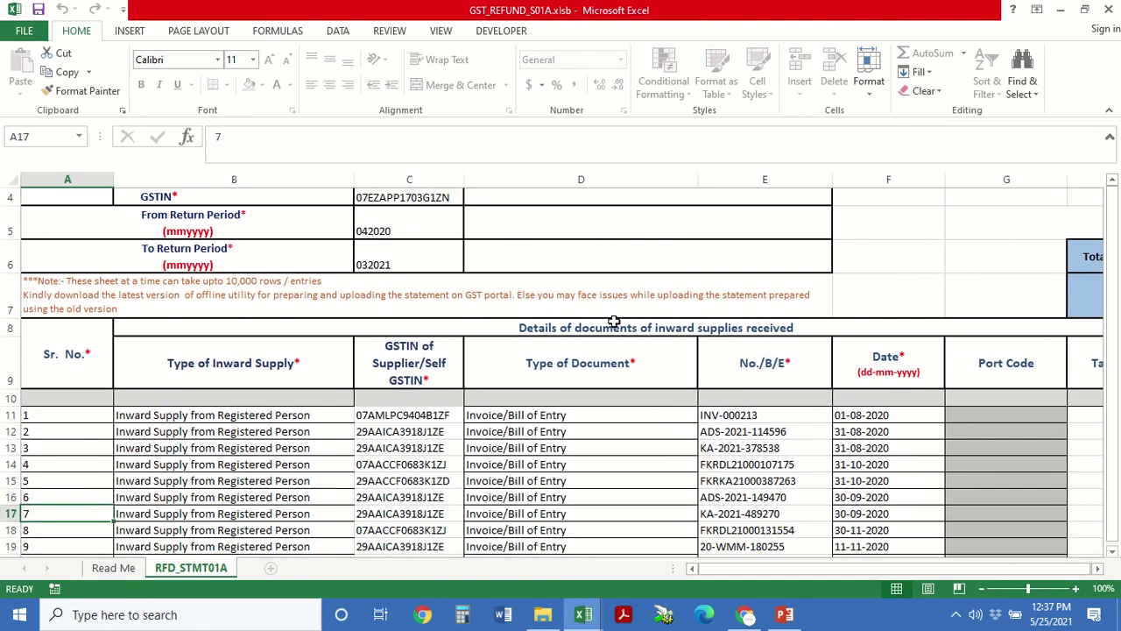
click(603, 326)
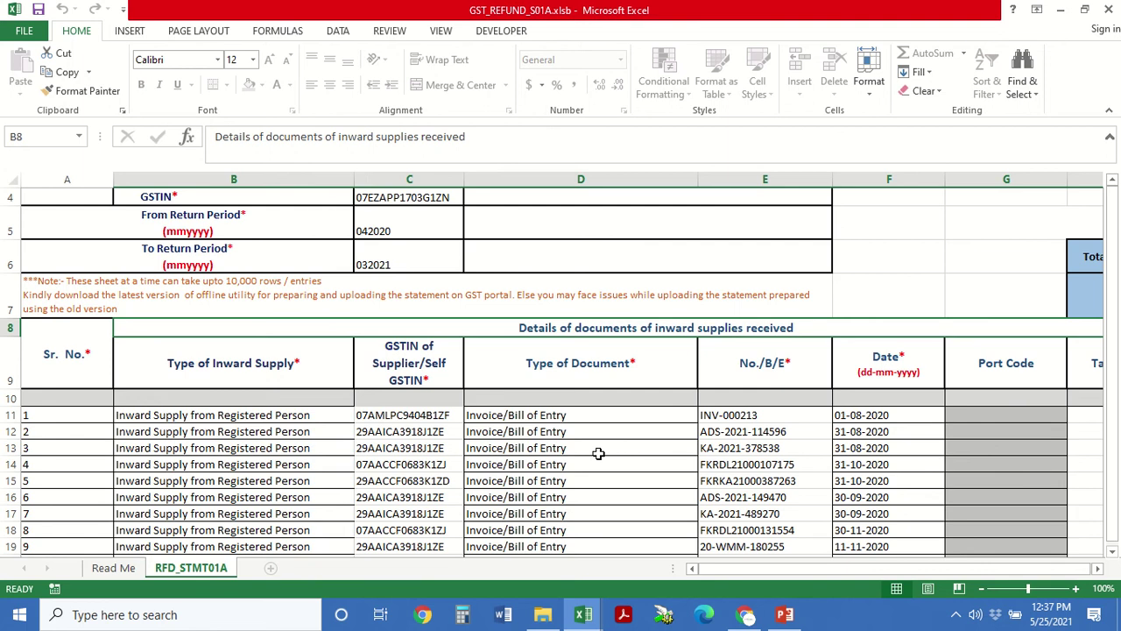
- View the GSTR-2B invoices on the Input B2B sheet of GST.xlsx and return to the GST_REFUND_S01A.xlsb workbook
click(580, 616)
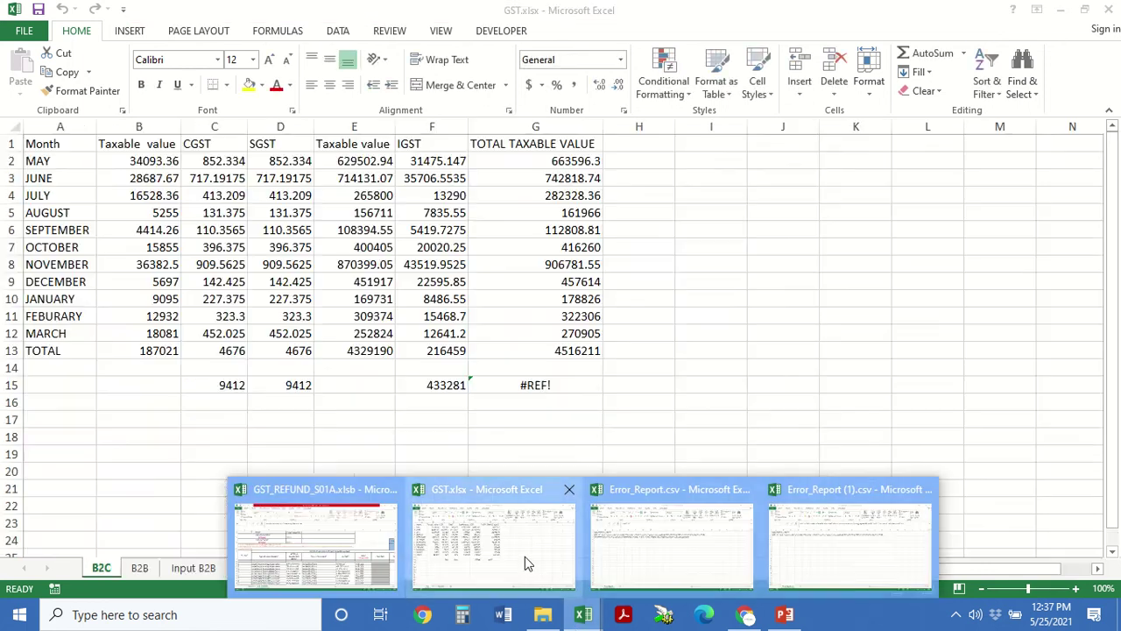
click(525, 556)
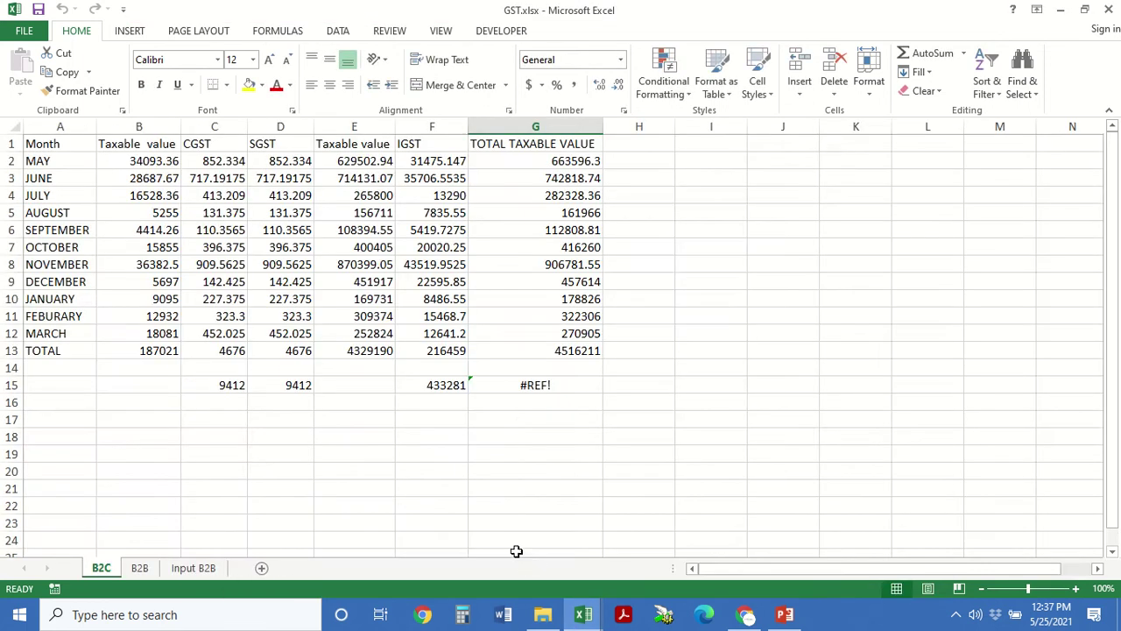
click(191, 569)
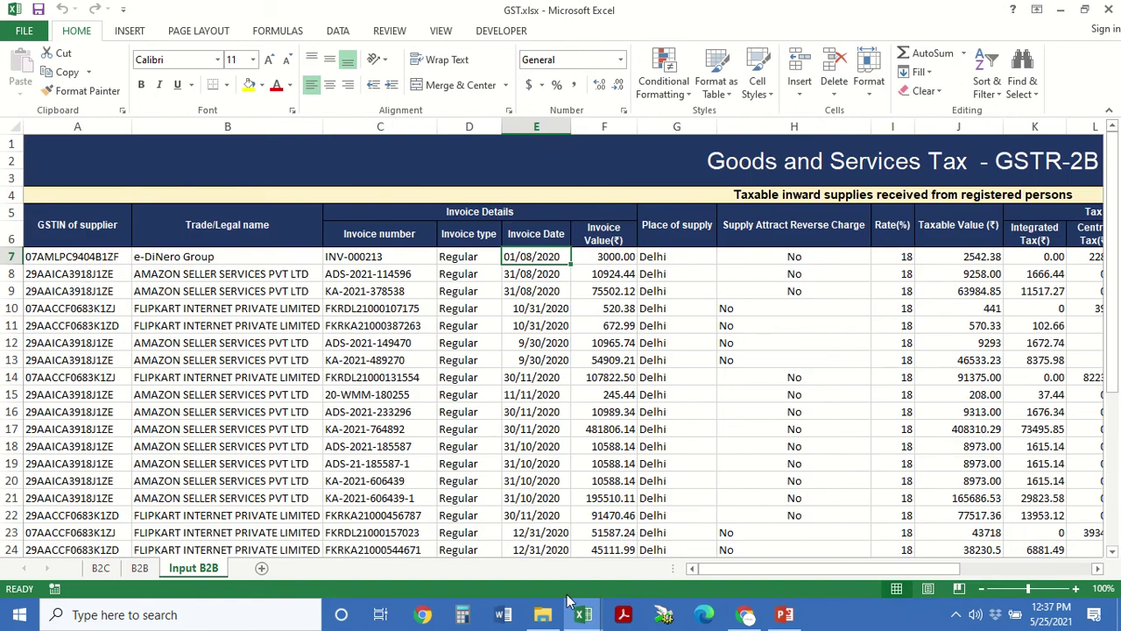
mouse_move(576, 623)
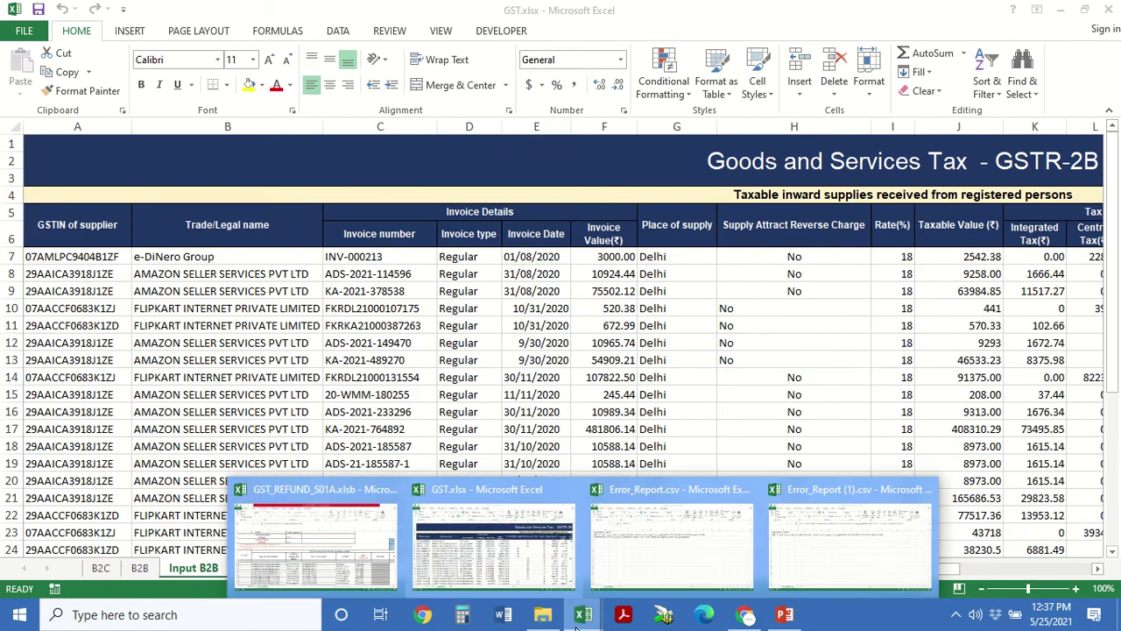
click(355, 534)
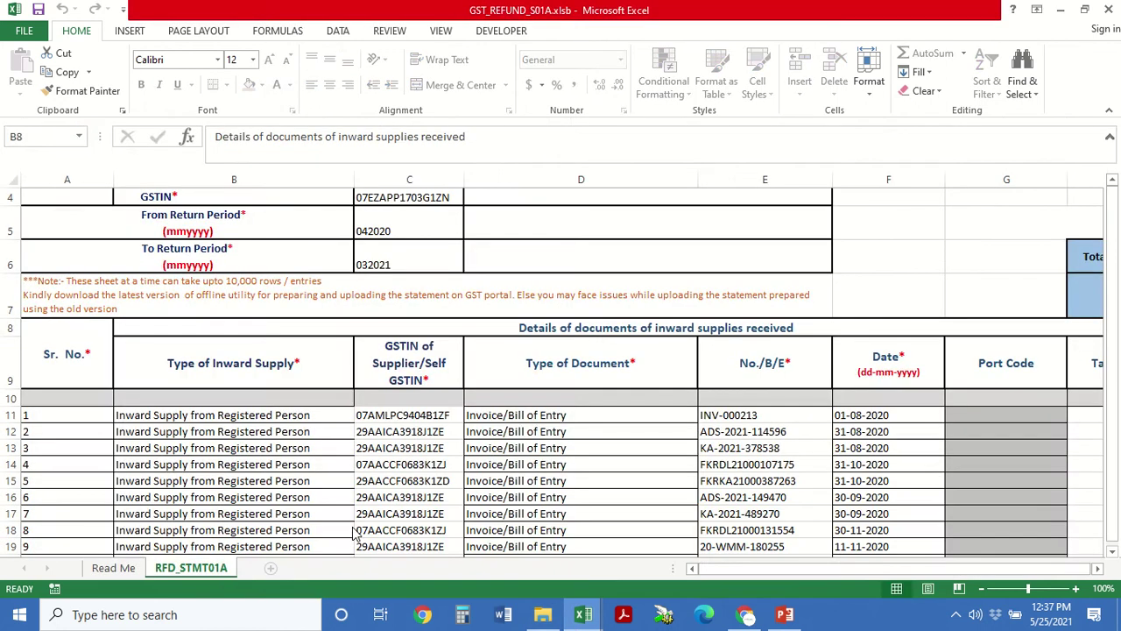
- Review the Type of Inward Supply entries from row 11 down to the last filled row
click(191, 415)
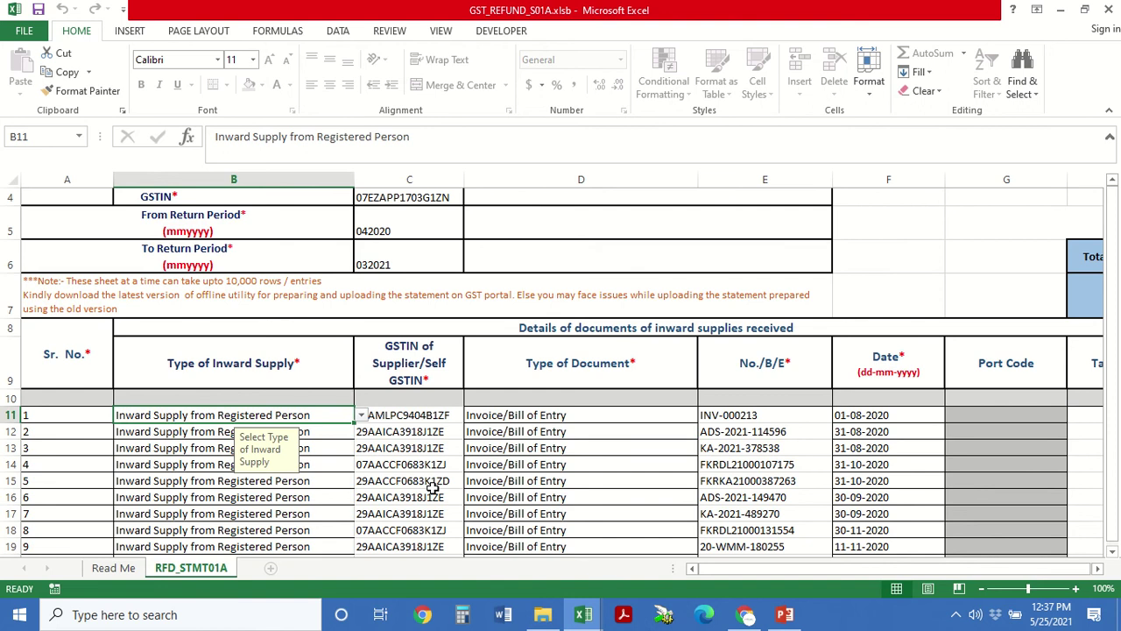
scroll(432, 488, down, 2)
key(Down)
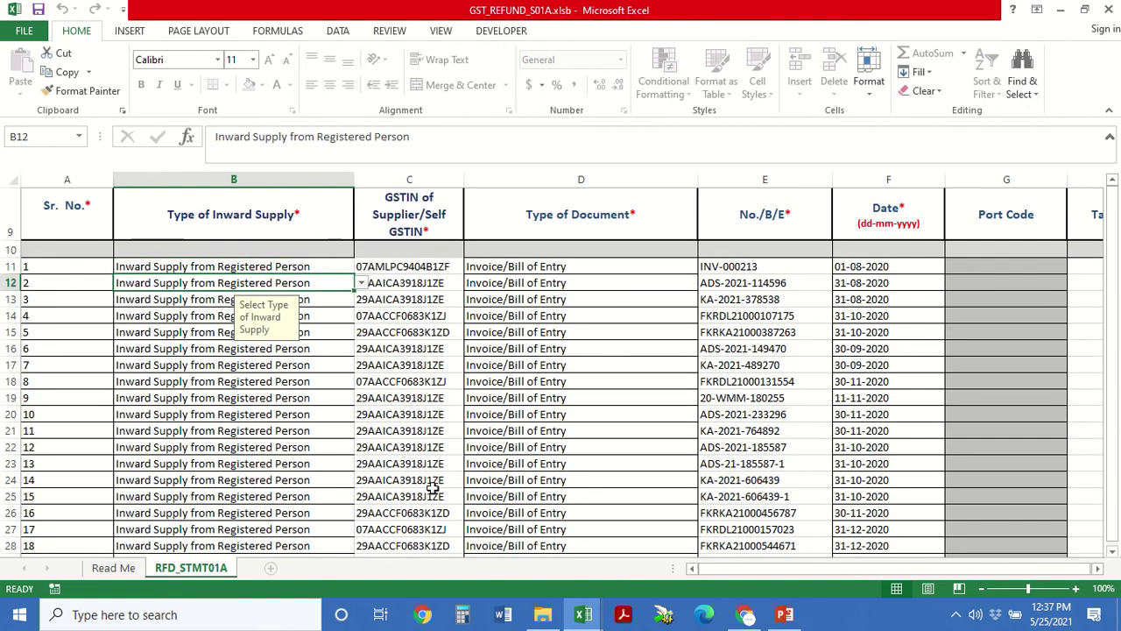
key(Left)
key(Up)
key(Right)
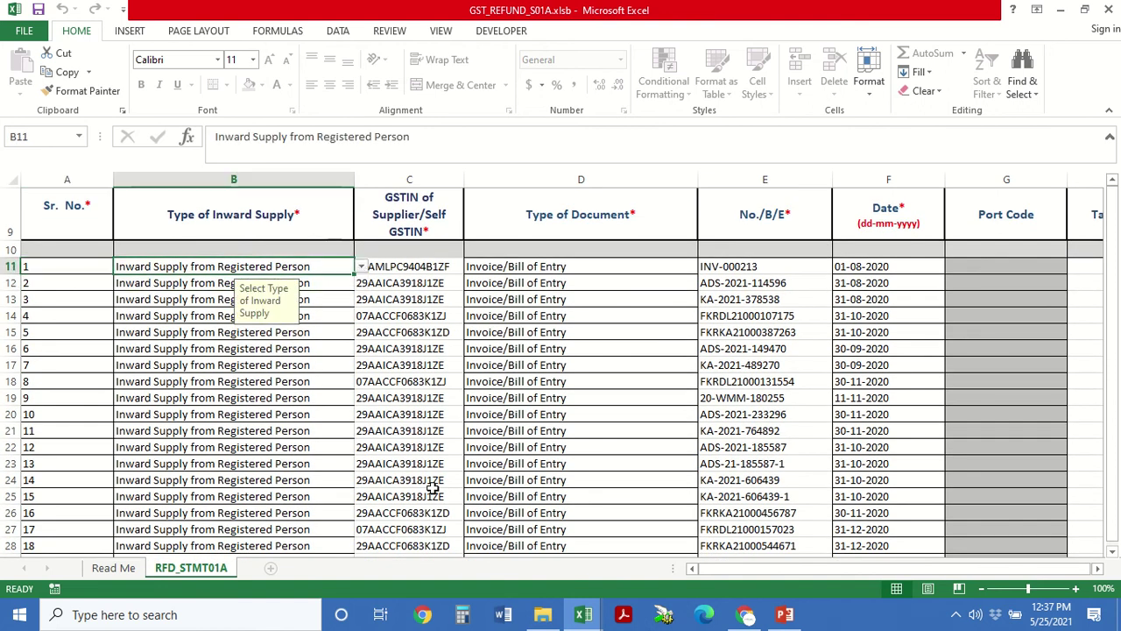
key(Down)
key(Down)
key(Down)
key(Down)
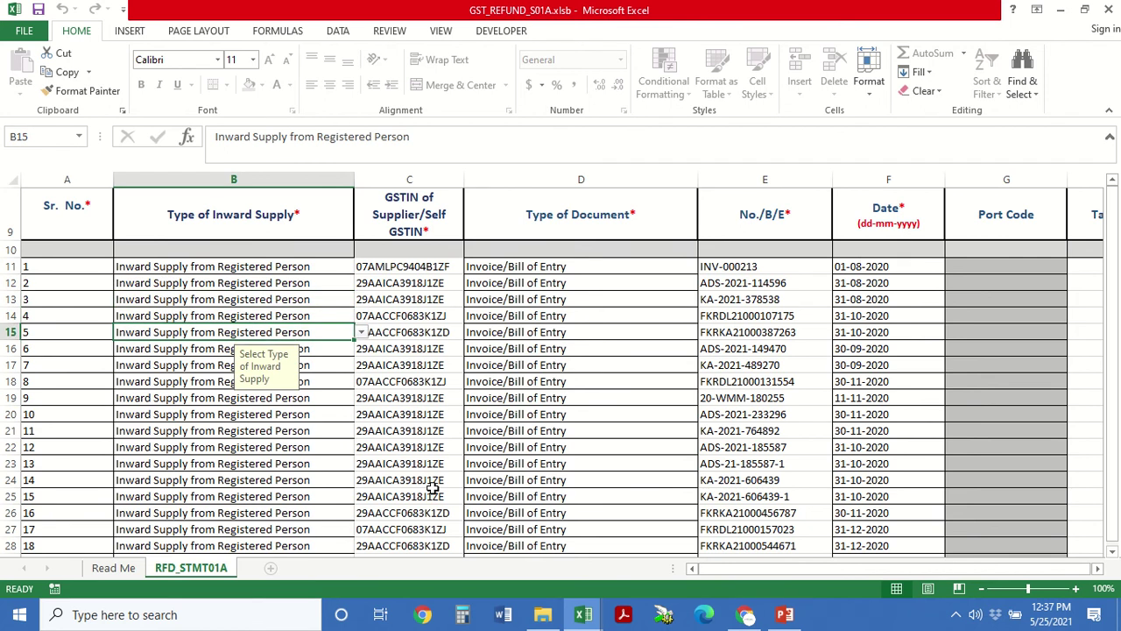
key(Down)
key(Down)
key(Down)
key(Down)
key(Down)
key(Down)
key(Down)
key(Down)
key(Down)
key(Down)
key(Down)
key(Down)
key(Down)
key(Down)
key(Down)
key(Down)
key(Down)
key(Down)
key(Down)
key(Down)
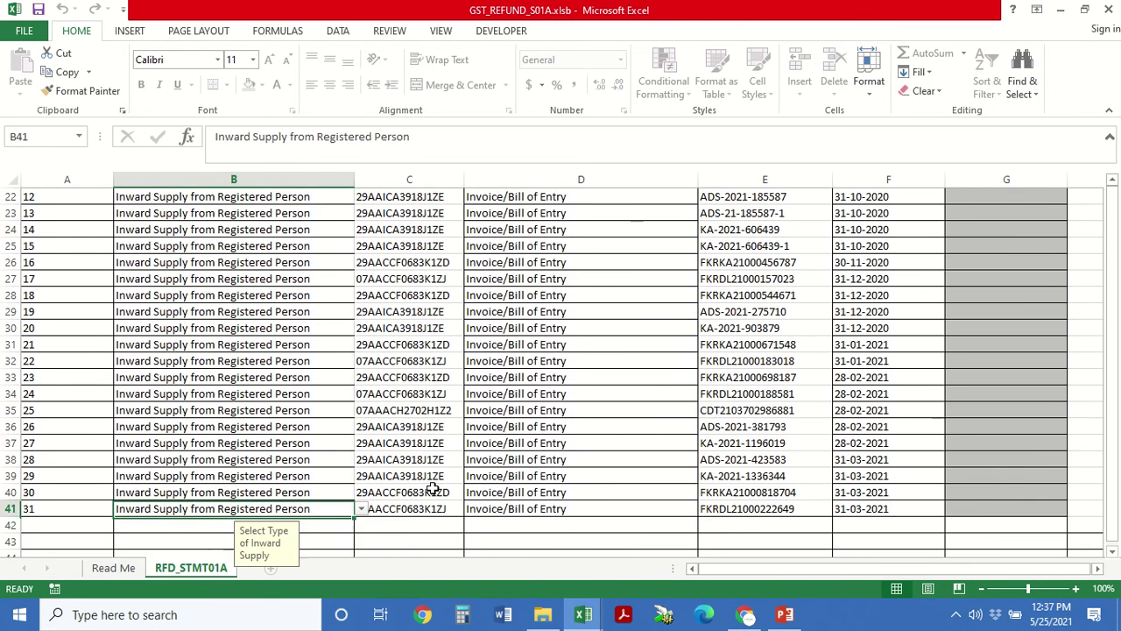
- Enter "Inward Supply from Registered Person" as the type of inward supply in cells B42, B43 and B44
key(Down)
text(Inward Supply from Registered Person)
key(Return)
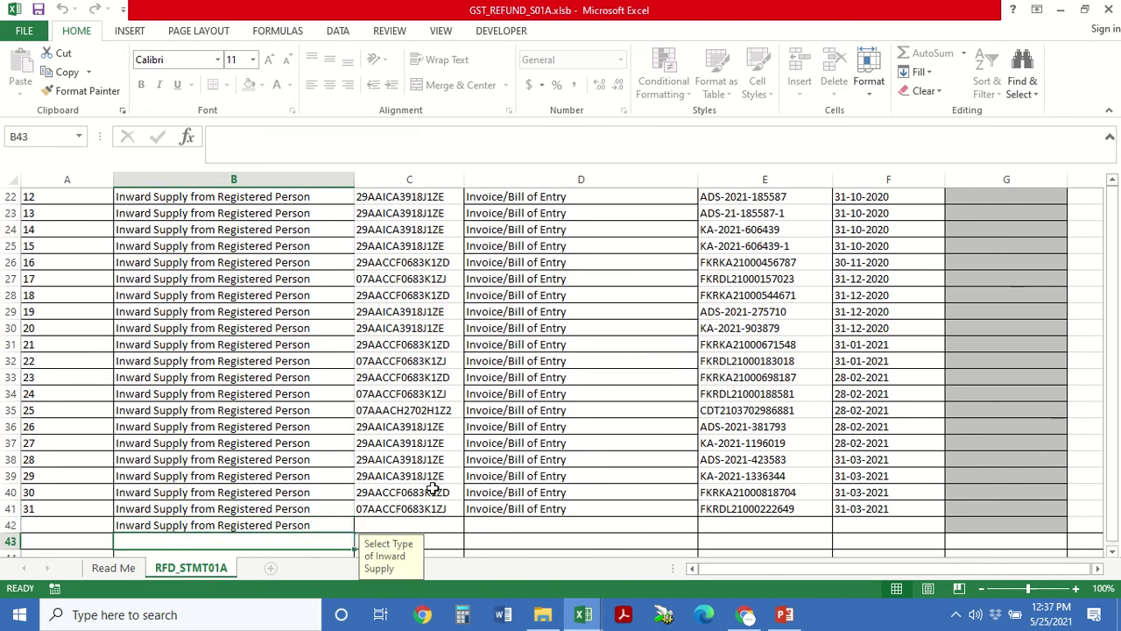
text(Inward Supply from Registered Person)
key(Return)
text(Inward Supply from Registered Person)
key(Return)
- Clear the trial inward supply type entries from cells B42 to B44
key(Up)
key(Up)
key(Up)
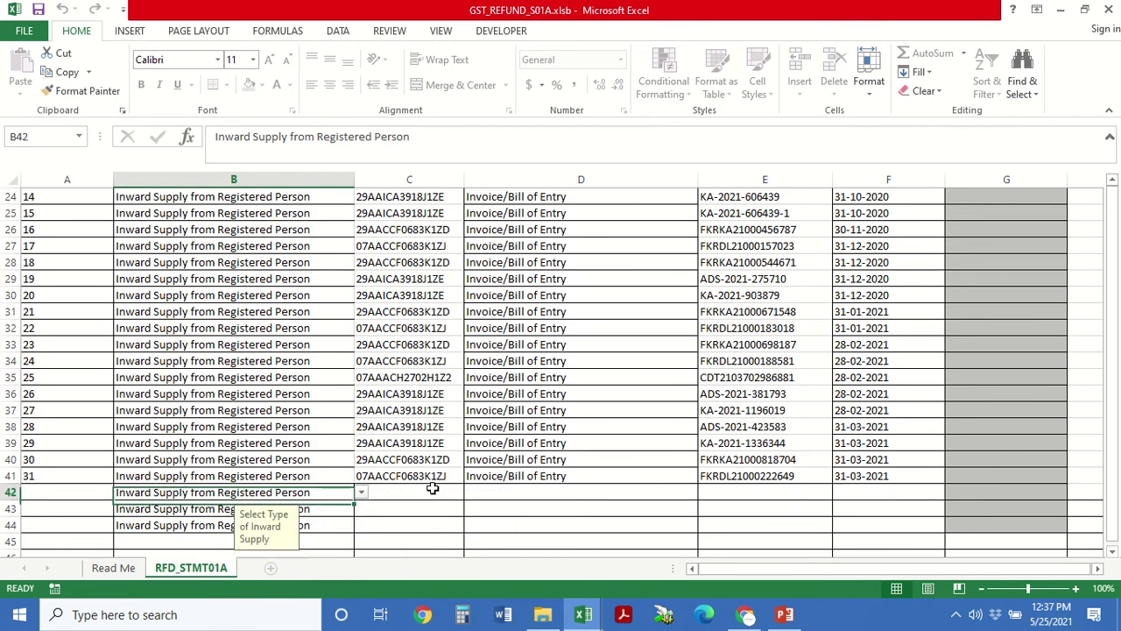
key(Delete)
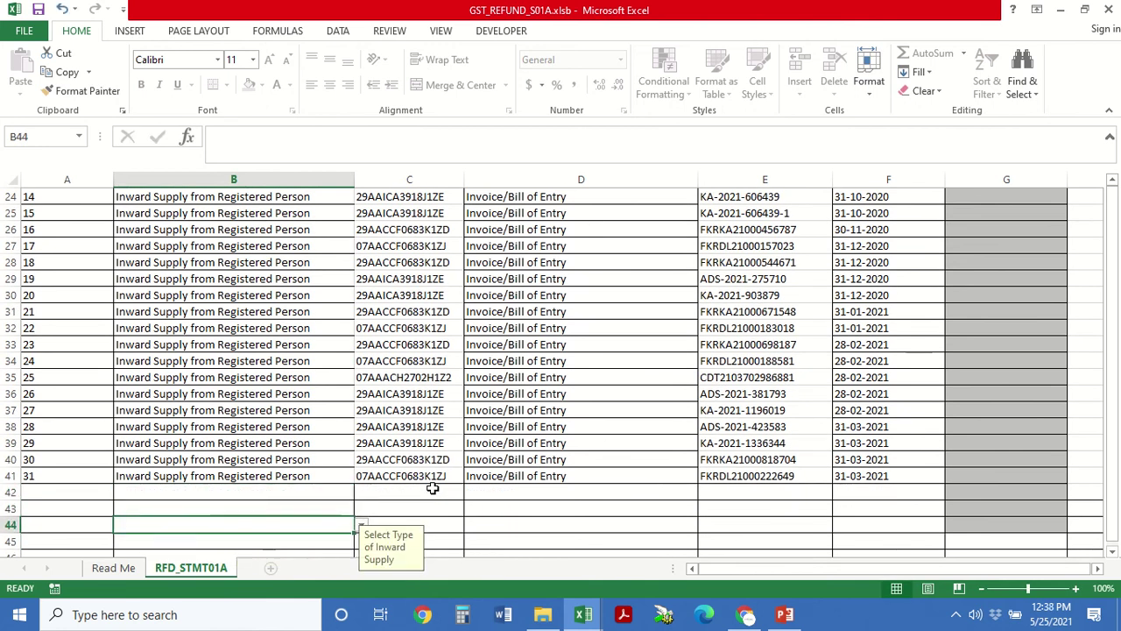
- Examine the GSTIN of Supplier/Self GSTIN column from row 11 through the end of the inward supply entries
key(ctrl+Up)
key(ctrl+Up)
key(Right)
scroll(432, 488, up, 2)
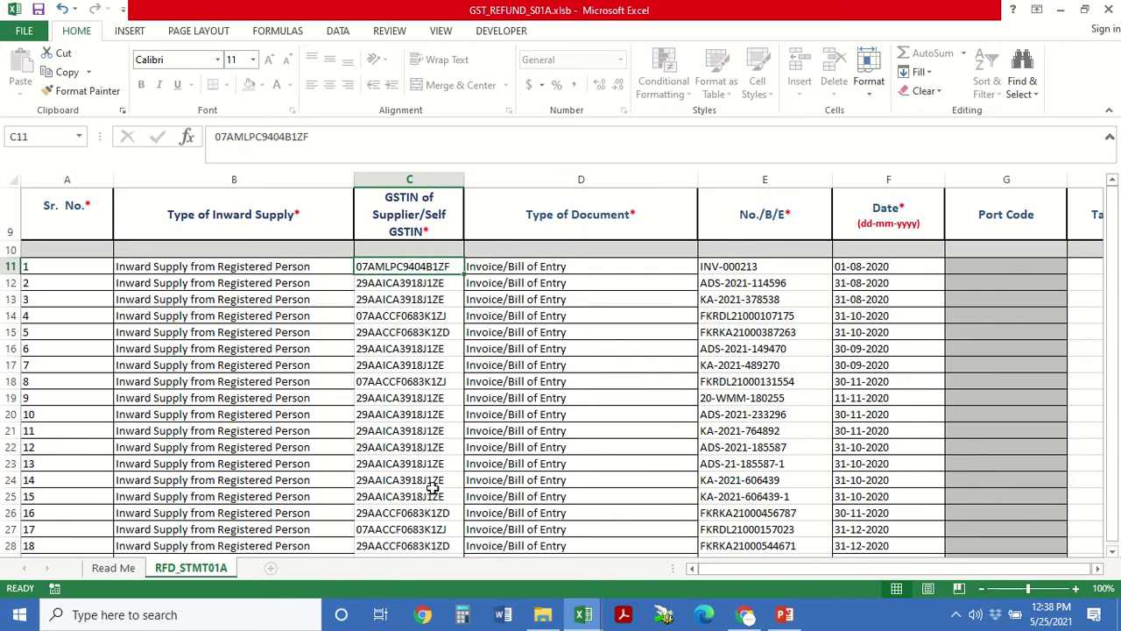
key(ctrl+shift+Down)
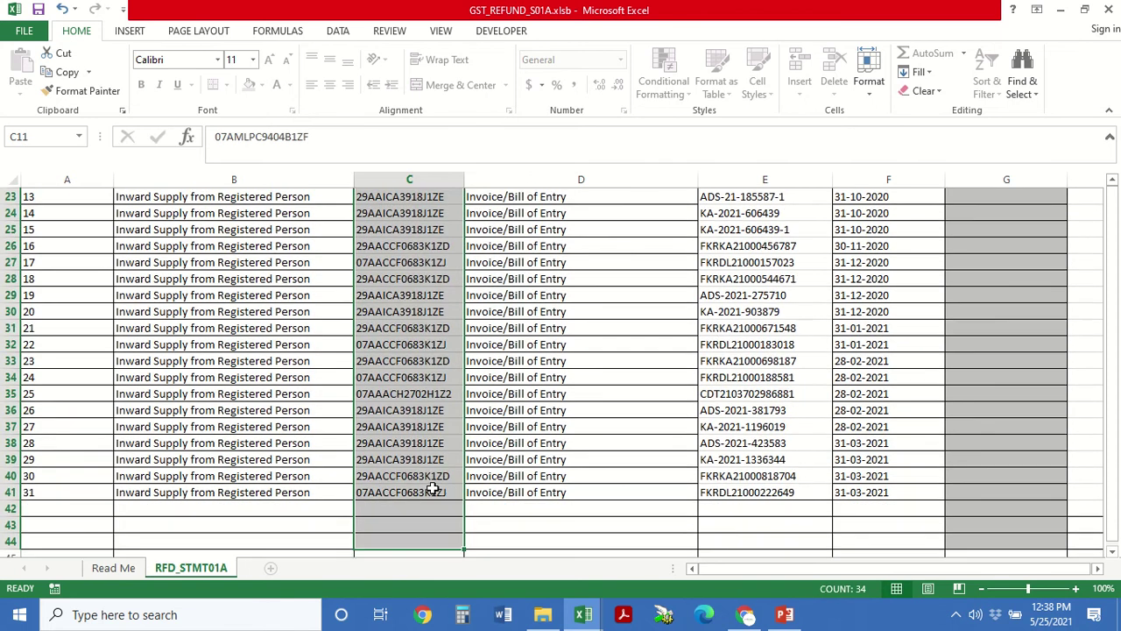
scroll(433, 488, up, 4)
key(Up)
key(Up)
key(Up)
key(Down)
key(Down)
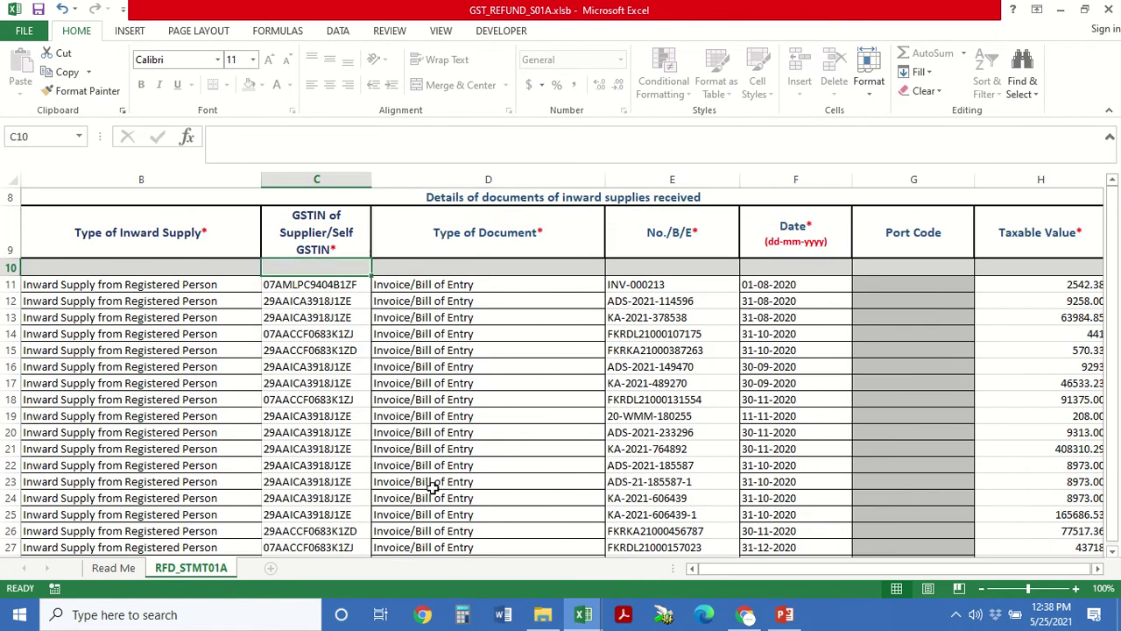
- Check the Type of Document, No./B/E and Date entries in row 11 along with the date column's required format
key(Down)
key(Right)
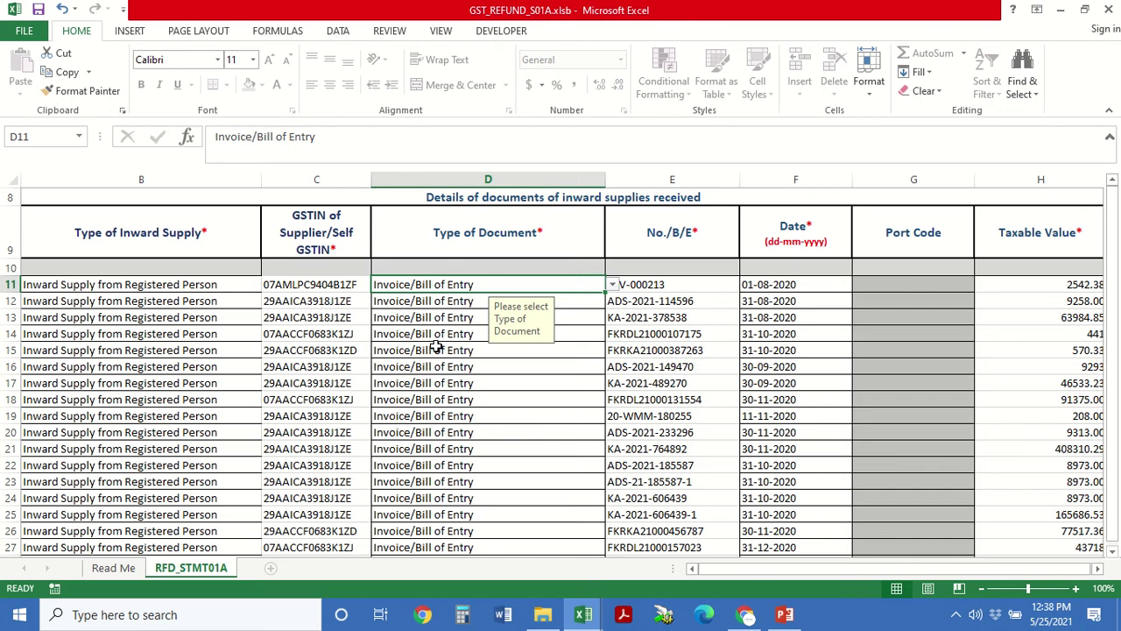
key(Right)
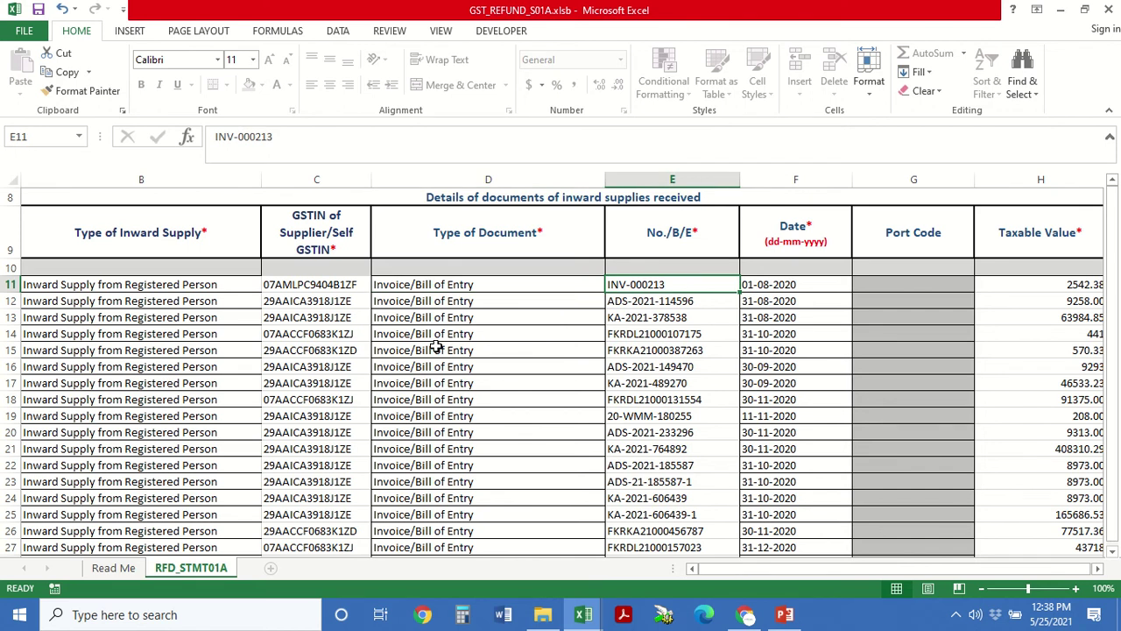
key(Right)
key(Up)
key(Up)
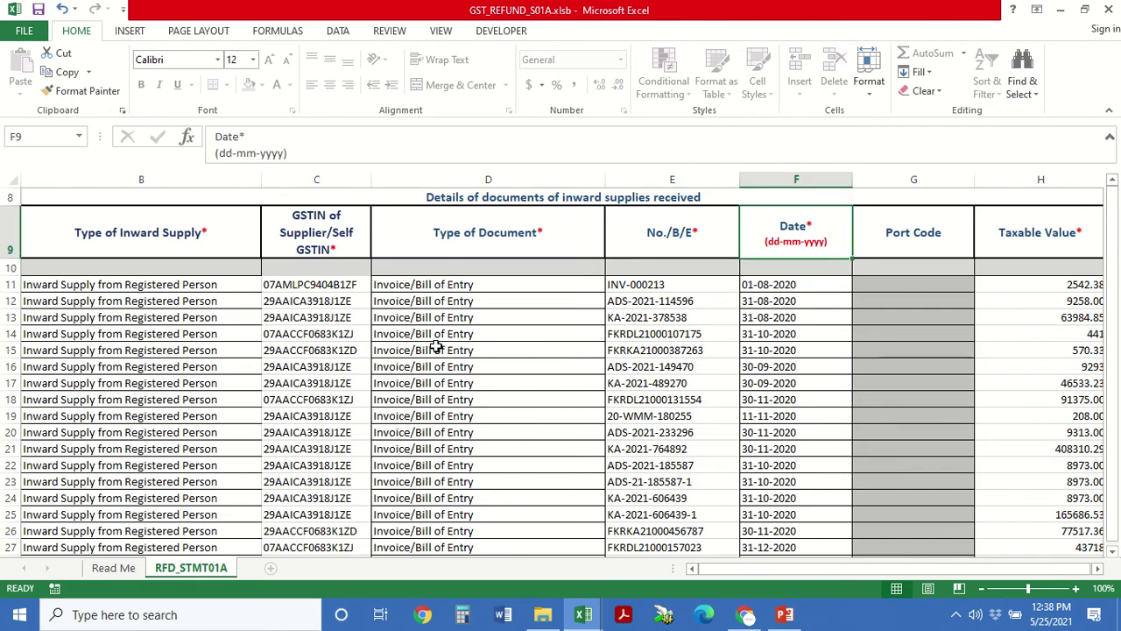
key(Down)
key(Down)
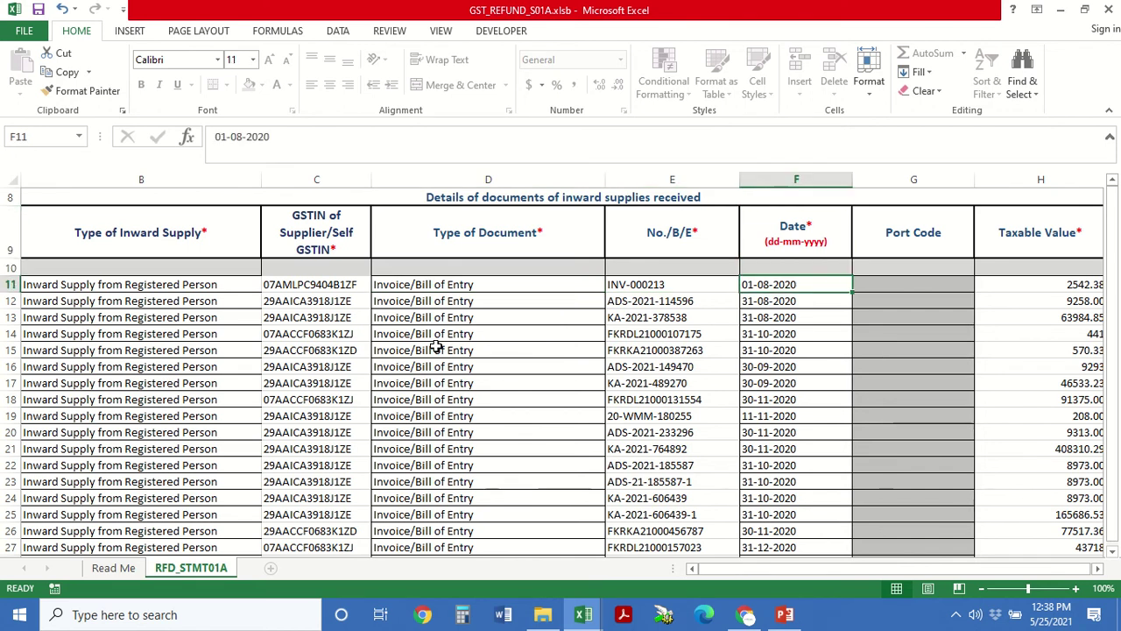
- Check the Date column's dd-mm-yyyy header against the first date entries in rows 11 to 13
key(Up)
key(Up)
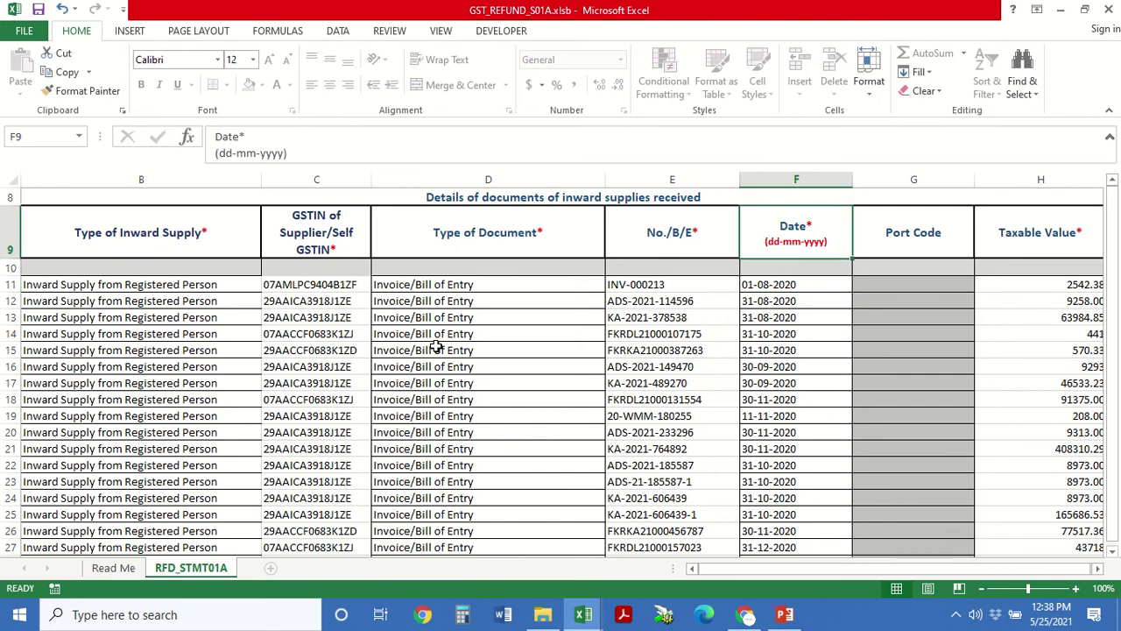
key(Down)
key(Down)
key(Down)
key(Down)
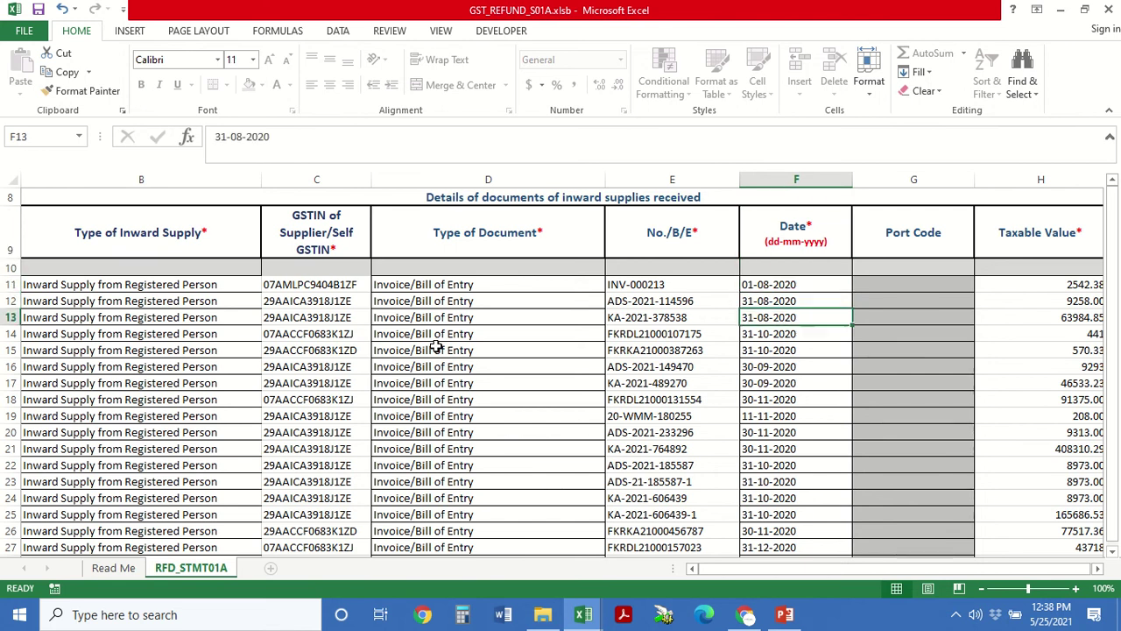
key(Up)
key(Up)
- Review the Taxable Value, Integrated Tax, Central Tax and State/Union Territory Tax entries for the inward supply in row 11
key(Right)
key(Right)
key(Right)
key(Right)
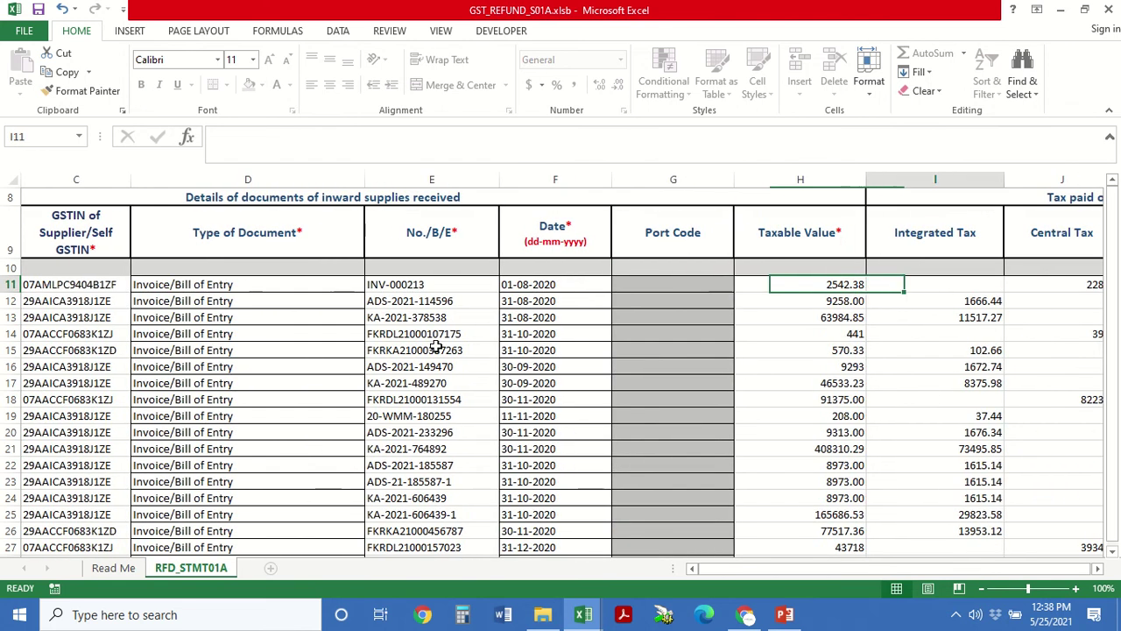
key(Right)
key(Left)
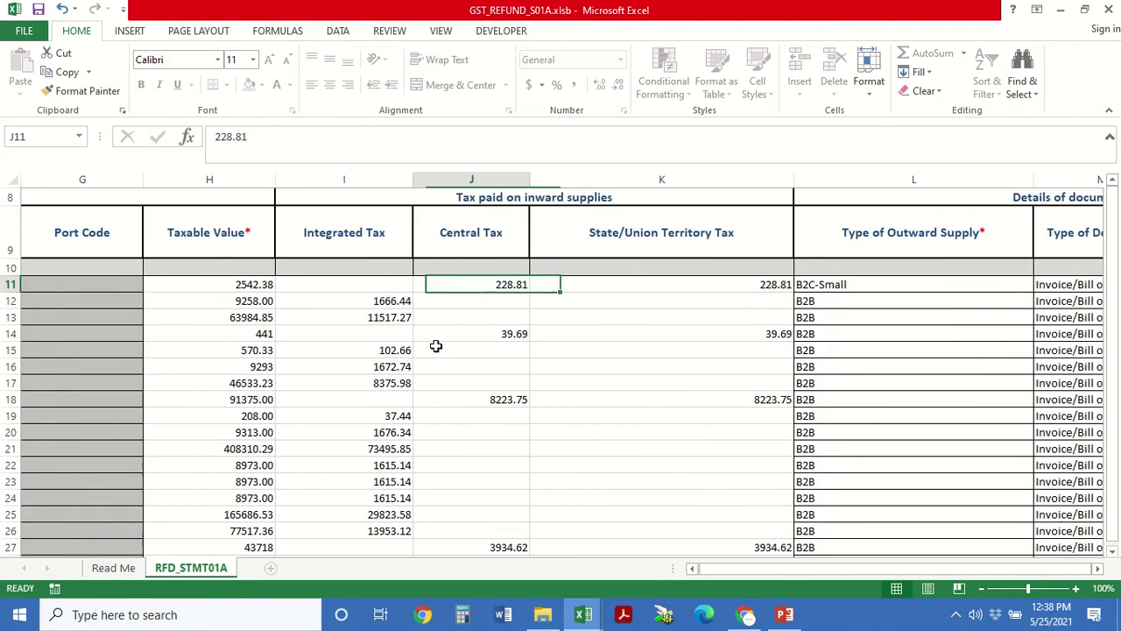
key(Left)
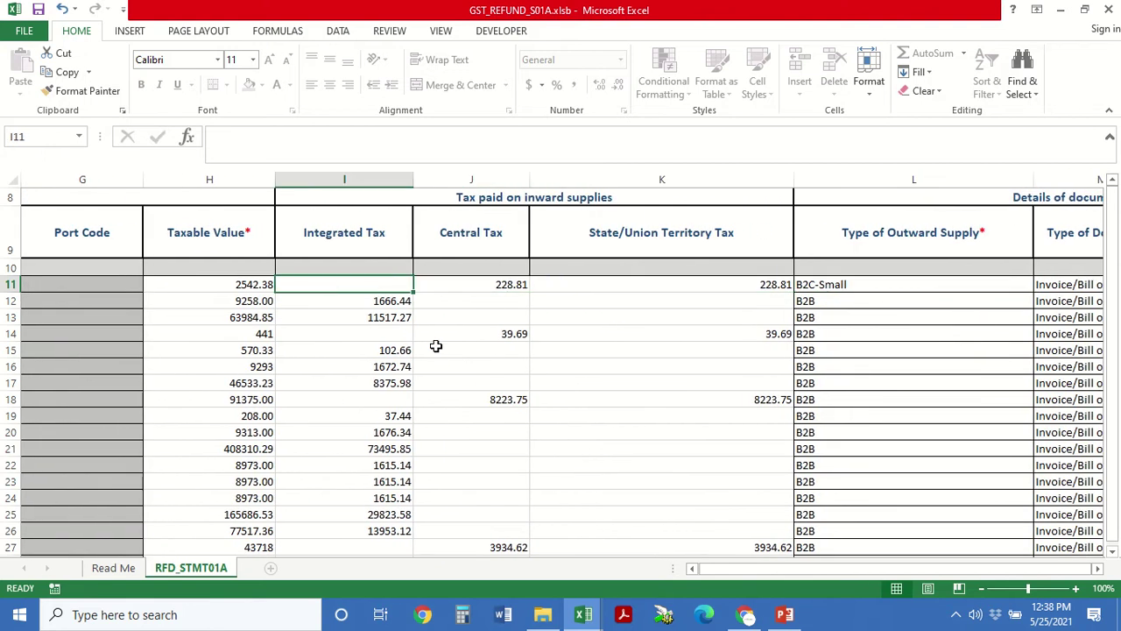
key(Right)
key(Right)
key(Left)
key(Left)
key(Left)
- Switch to GST.xlsx and check the taxable value and tax amounts of invoice INV-000213 on the Input B2B sheet
key(alt+Tab)
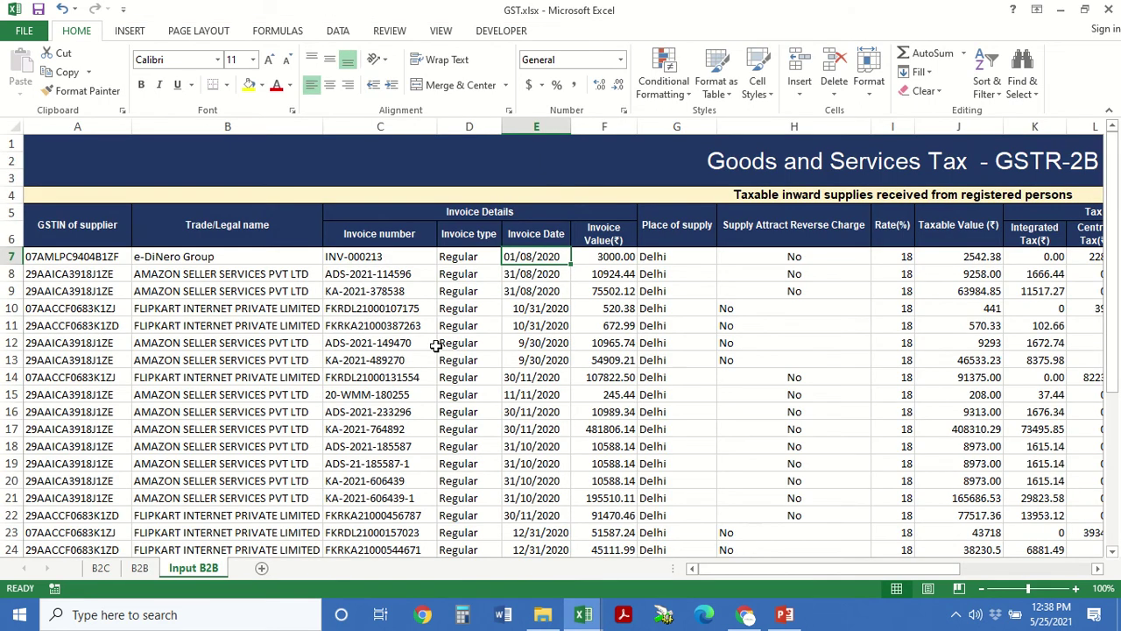
key(Right)
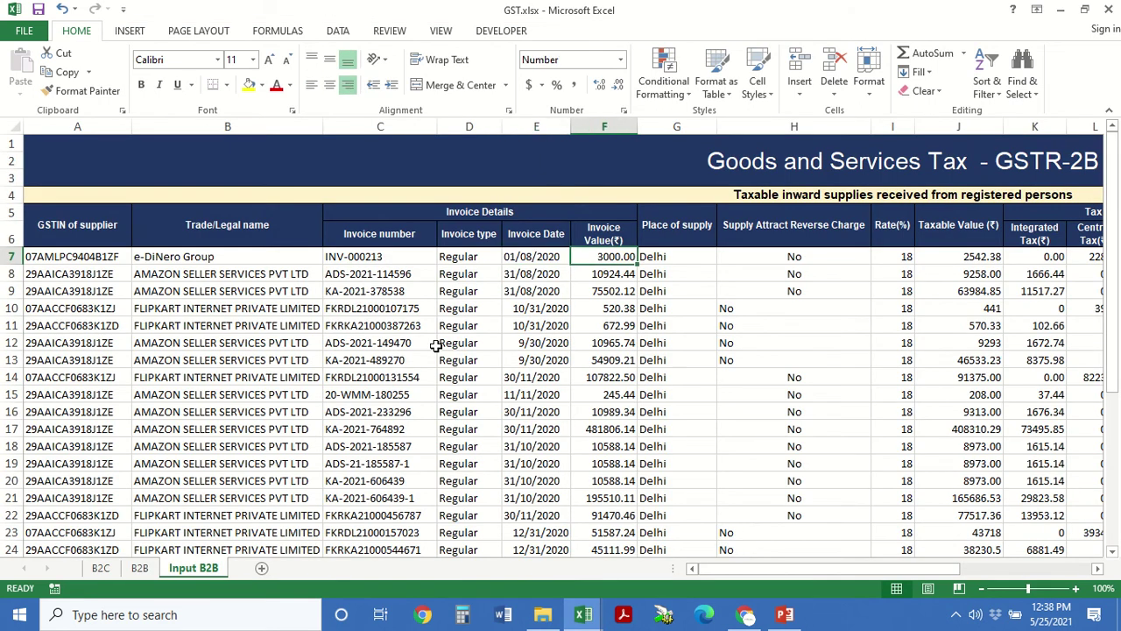
key(Right)
key(Right)
key(Right)
key(Right)
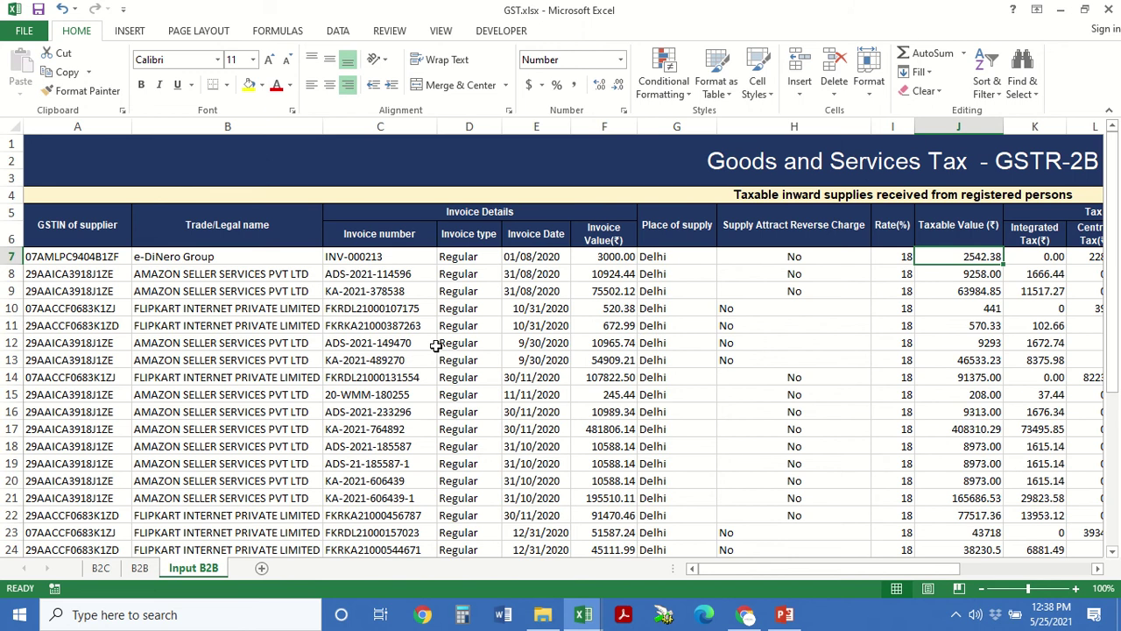
key(Right)
key(Right)
key(Right)
key(Right)
key(Right)
key(Left)
key(Left)
key(Left)
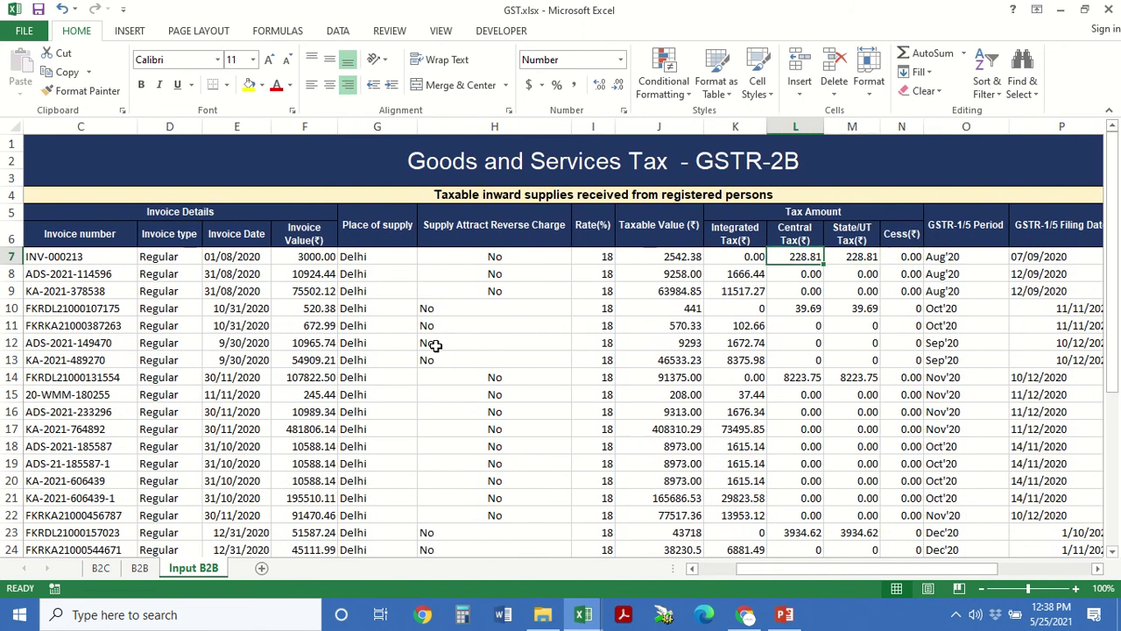
key(Left)
key(Left)
- Return to GST_REFUND_S01A.xlsb and examine the inward supplies' Taxable Value column from row 11 to the last entry
key(ctrl+Tab)
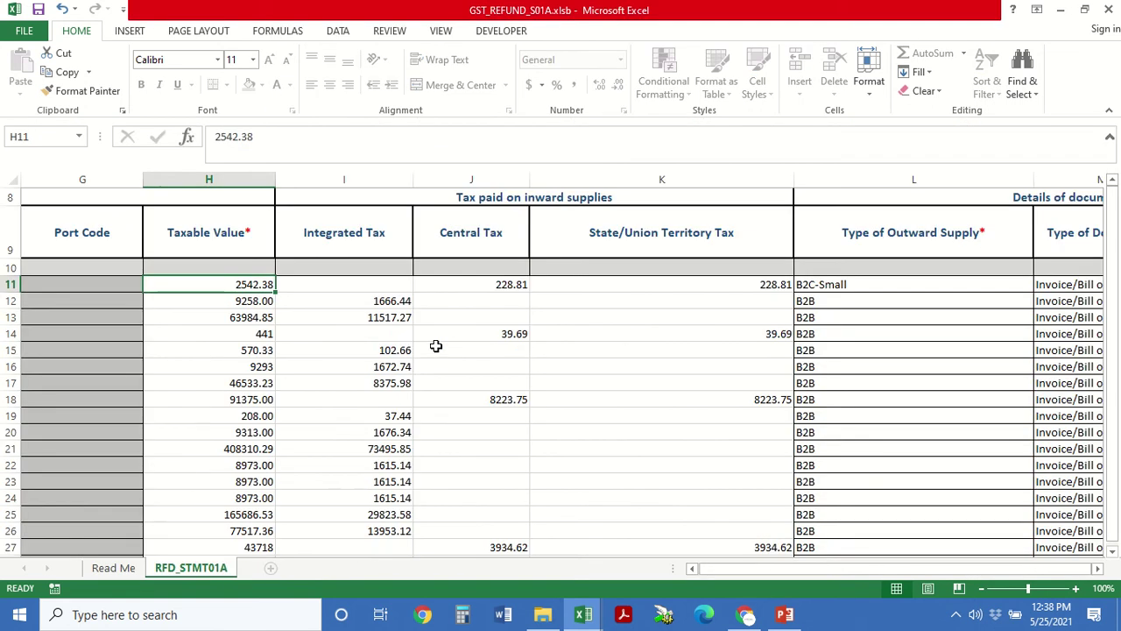
key(Down)
key(Down)
key(Down)
key(Down)
key(Down)
key(Down)
key(Down)
key(Down)
key(Down)
key(Down)
key(Down)
key(Down)
key(Down)
key(Down)
key(Down)
key(Down)
key(Down)
key(Down)
key(Down)
key(Down)
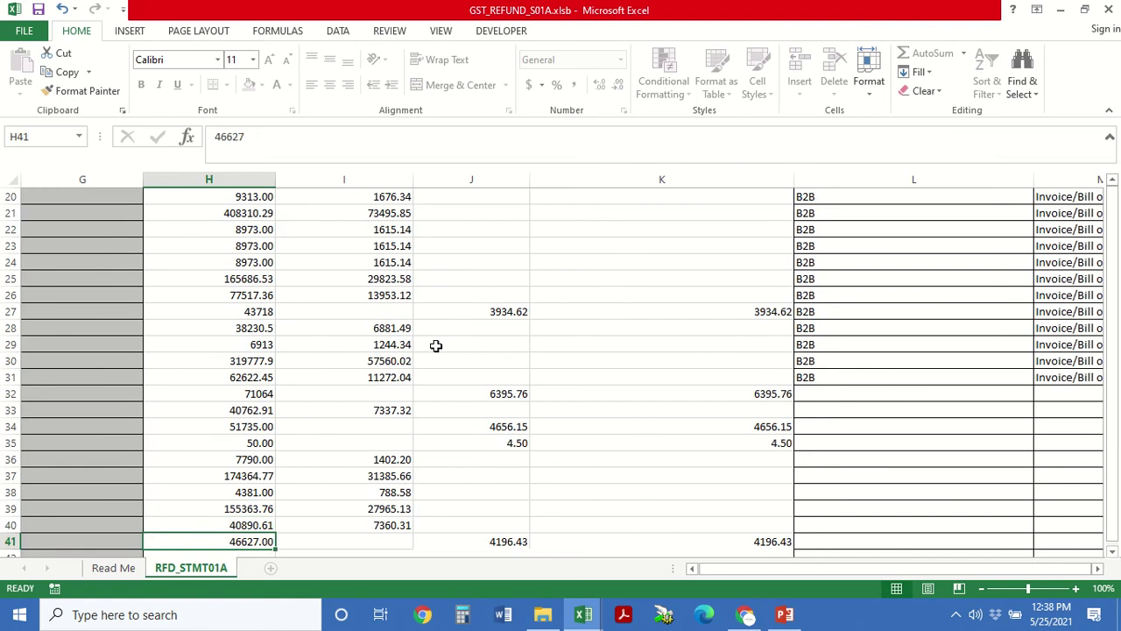
key(Up)
key(ctrl+Up)
key(Down)
key(ctrl+Down)
key(Down)
key(Down)
key(Up)
key(Up)
key(ctrl+Up)
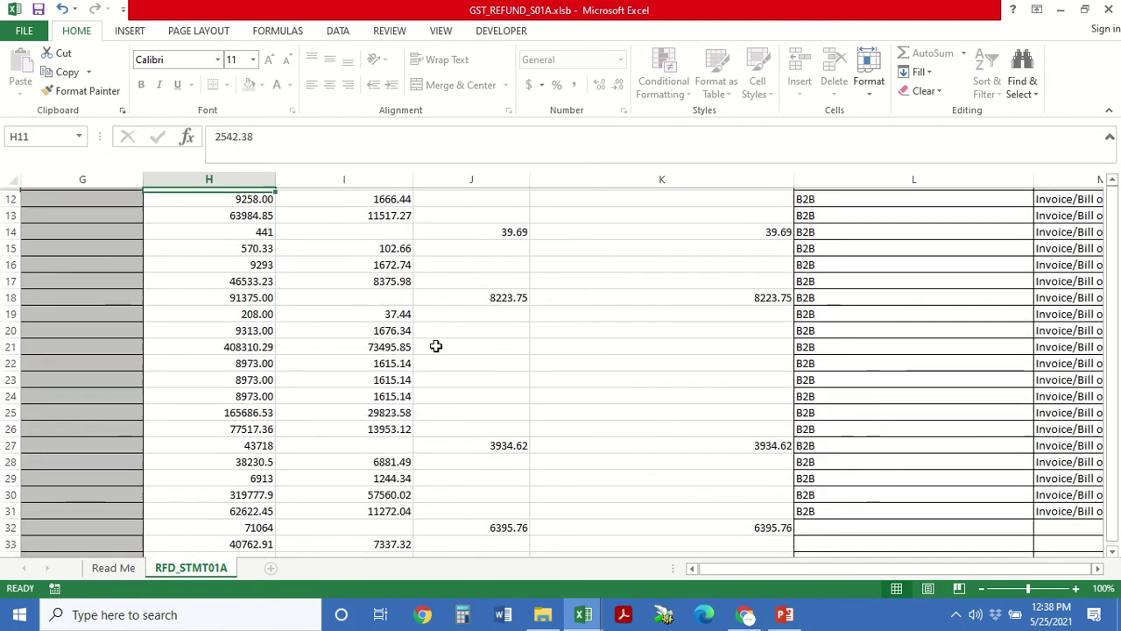
- Examine the row 7 totals above the inward supplies' Taxable Value, Integrated Tax, Central Tax and State/Union Territory Tax columns
key(Up)
key(Up)
key(Up)
key(Up)
key(Down)
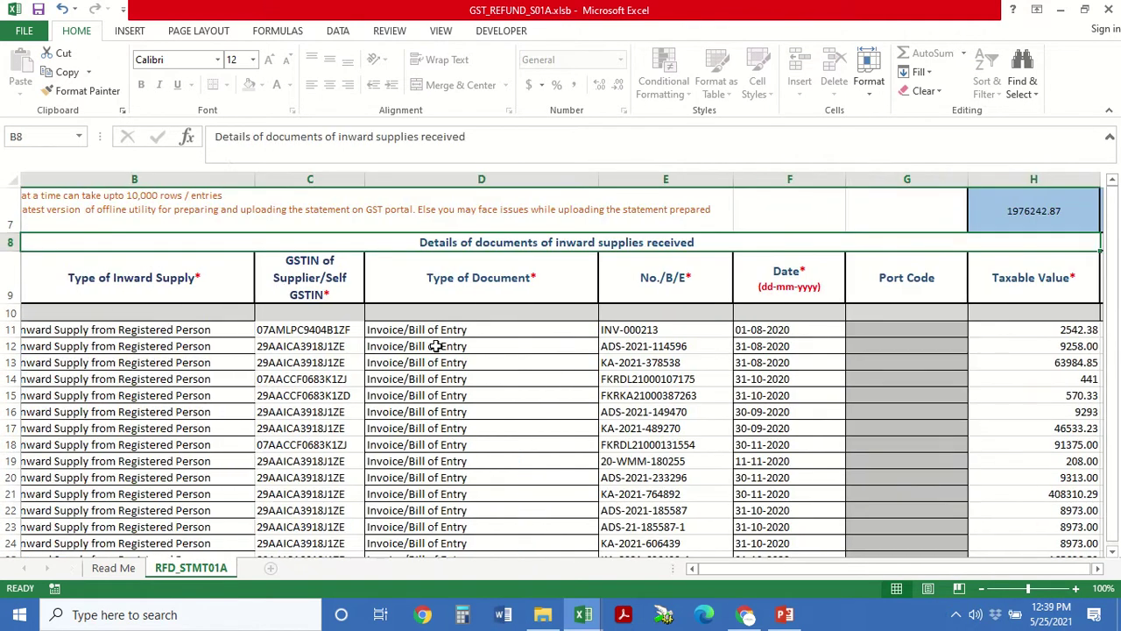
key(Down)
key(Right)
key(Right)
key(Right)
key(Down)
key(Down)
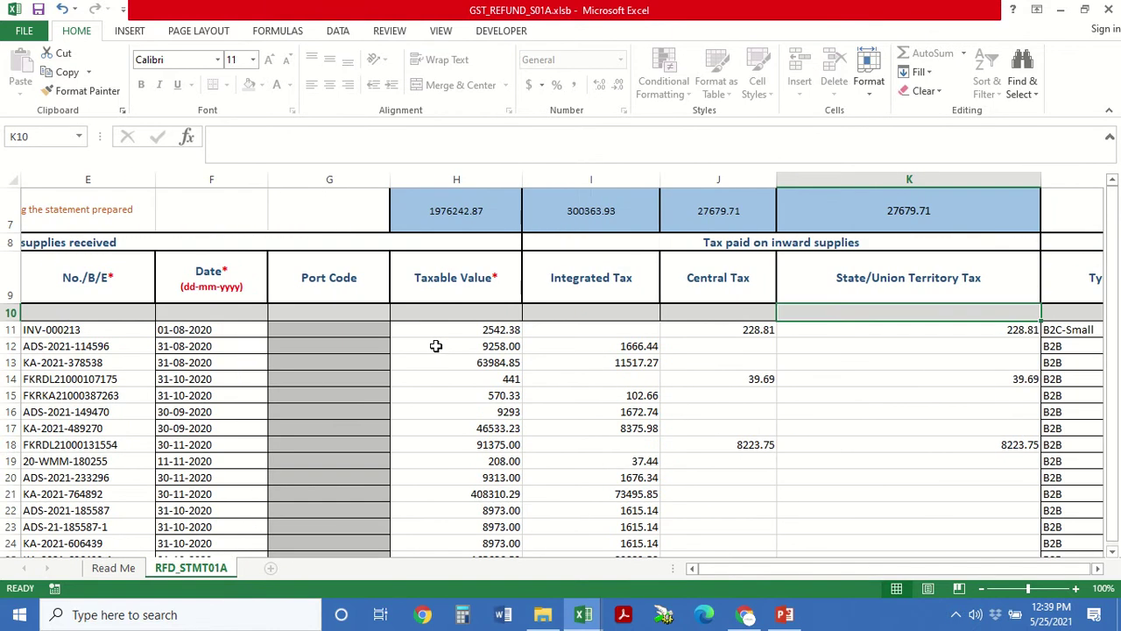
key(Left)
key(Left)
key(Right)
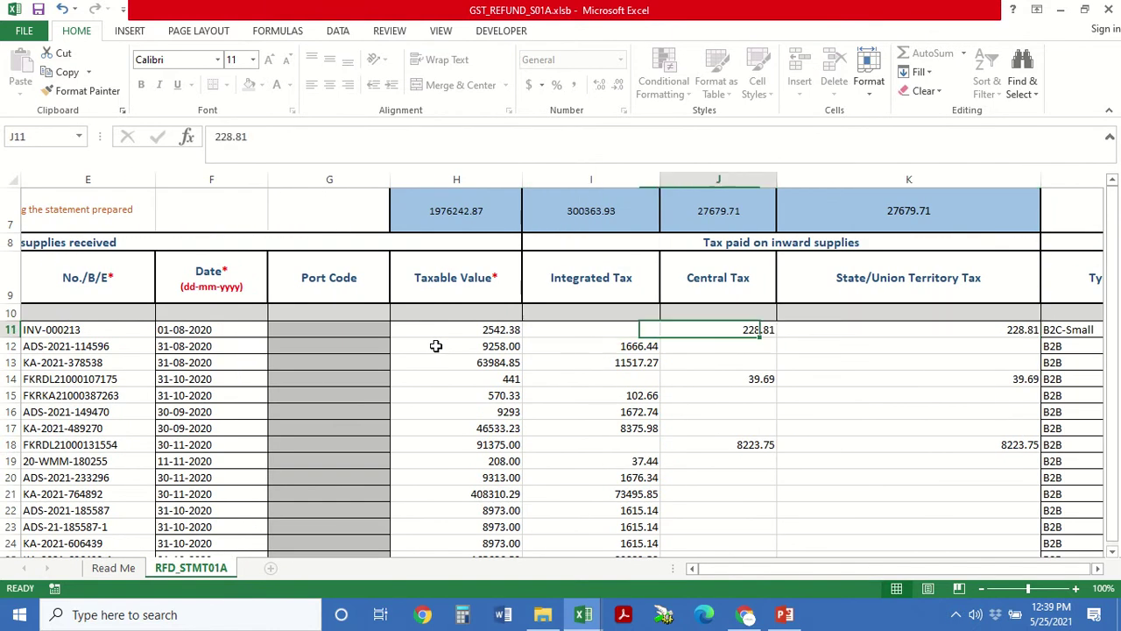
- Review row 11's outward supply details, including Type of Outward Supply, Type of Document, No, Date and Taxable Value
key(Right)
key(Right)
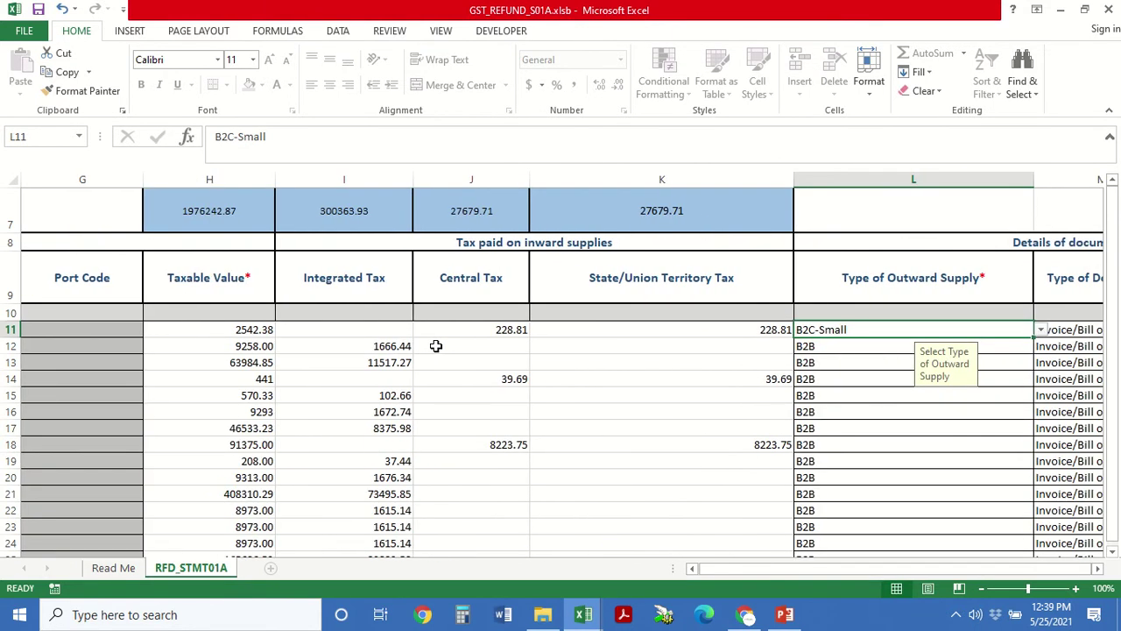
key(Right)
key(Right)
key(Right)
key(Right)
key(Left)
key(Left)
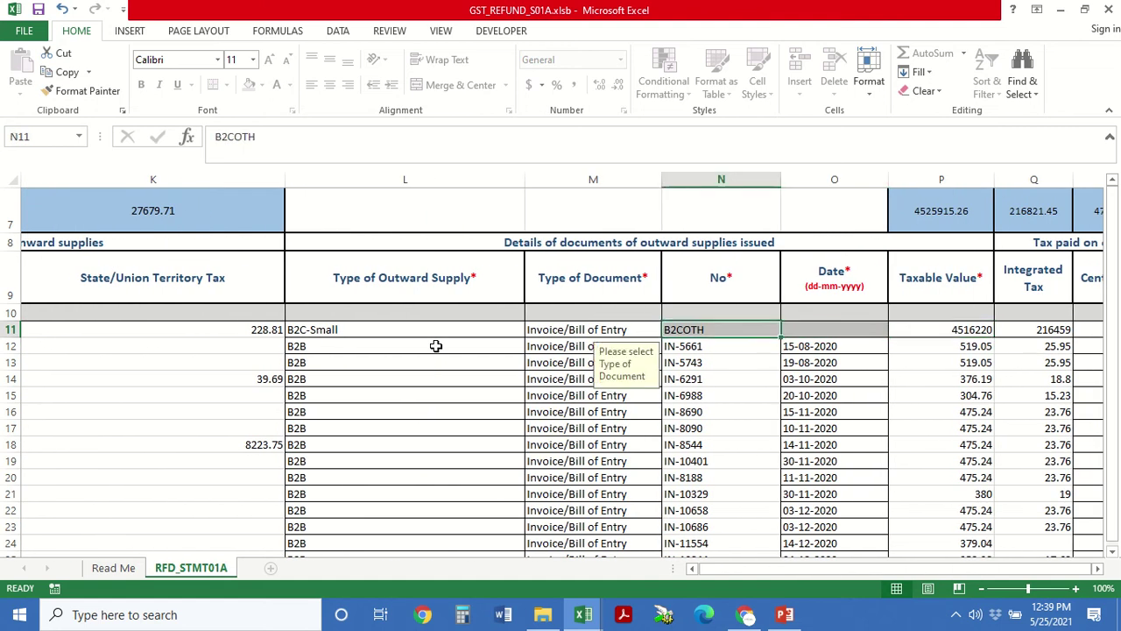
key(Left)
key(Left)
key(Left)
key(Right)
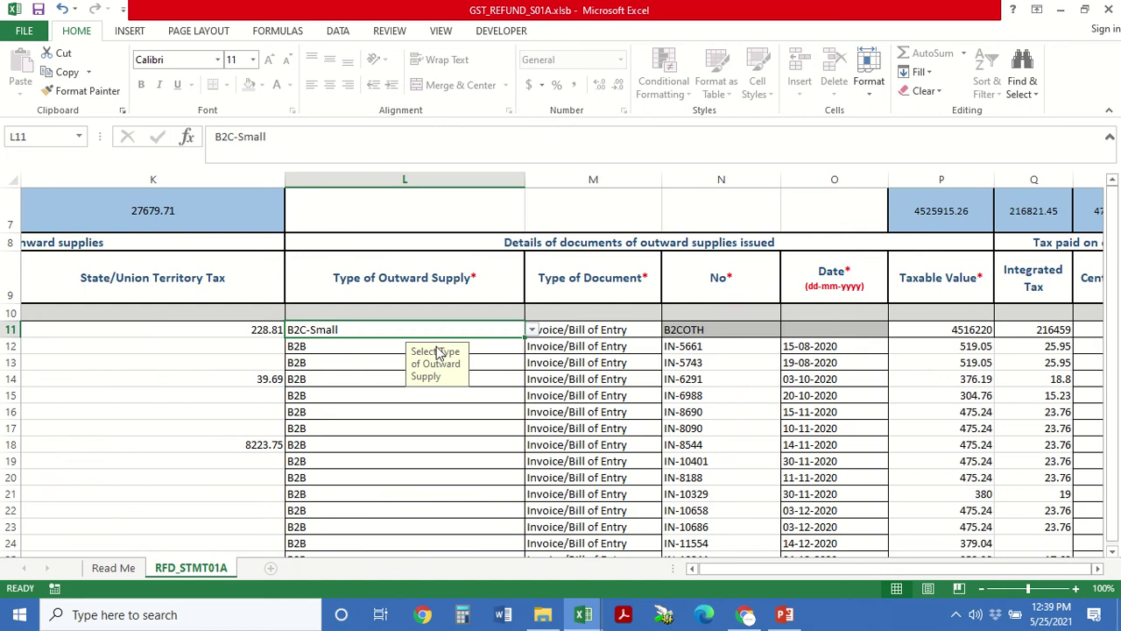
- Switch to GST.xlsx and examine the B2C sheet's TOTAL TAXABLE VALUE column from May through the TOTAL row
key(alt+Tab)
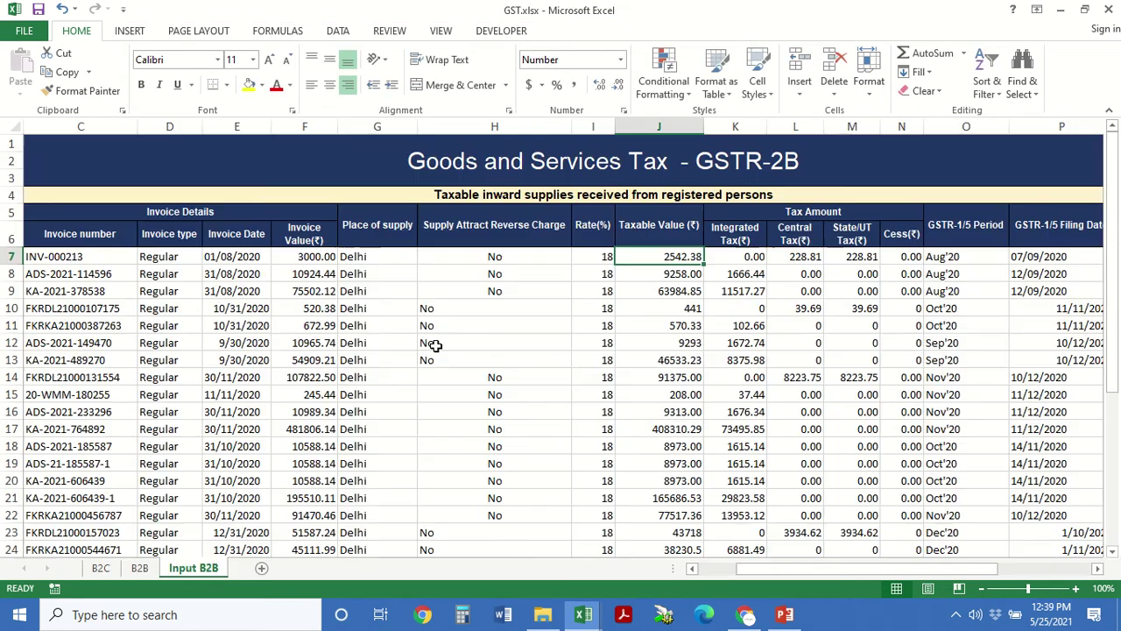
click(100, 569)
click(134, 570)
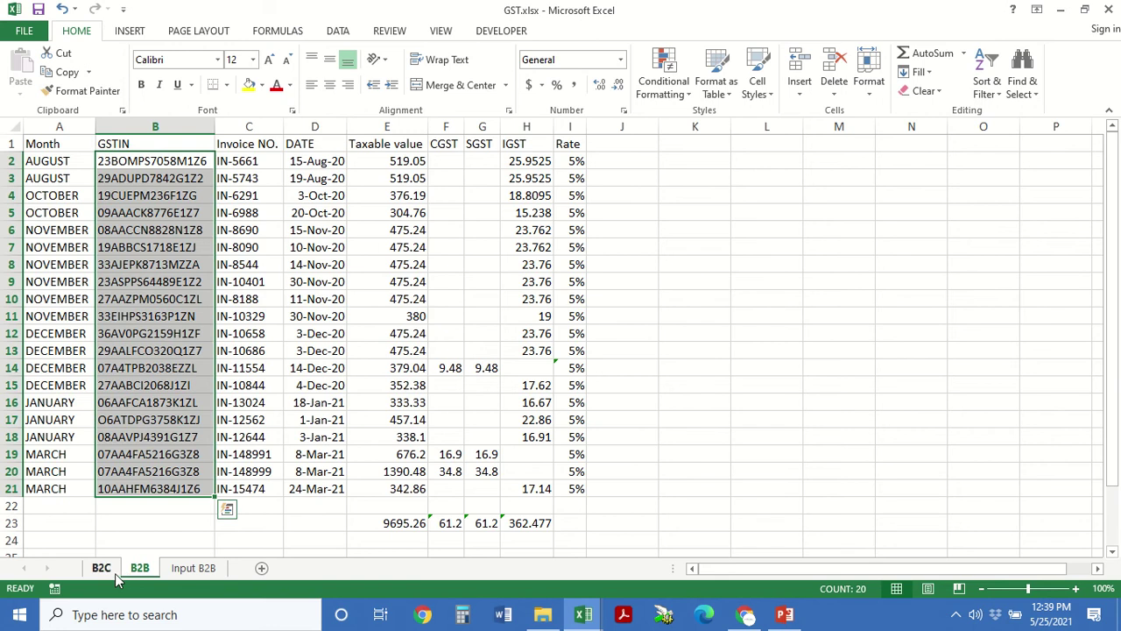
click(115, 573)
key(Up)
key(Up)
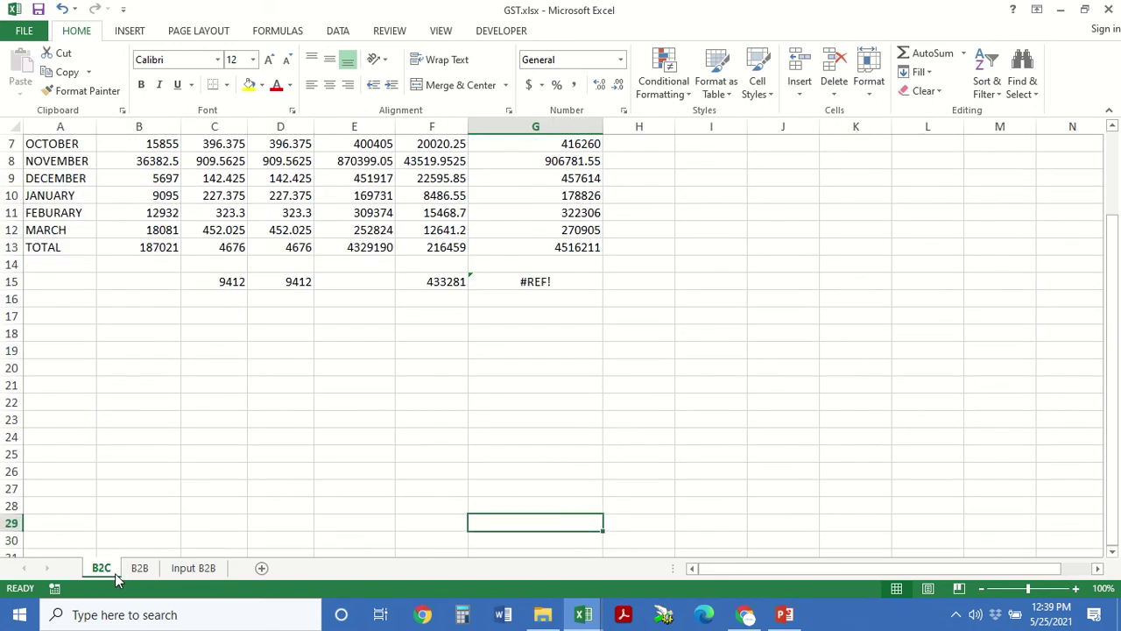
key(Up)
key(Up)
key(Up)
key(Up)
key(Up)
key(Up)
key(Up)
key(Up)
key(Up)
key(Up)
key(Up)
key(Up)
key(Up)
key(Up)
key(Up)
key(Up)
key(Up)
key(Up)
key(Up)
key(Up)
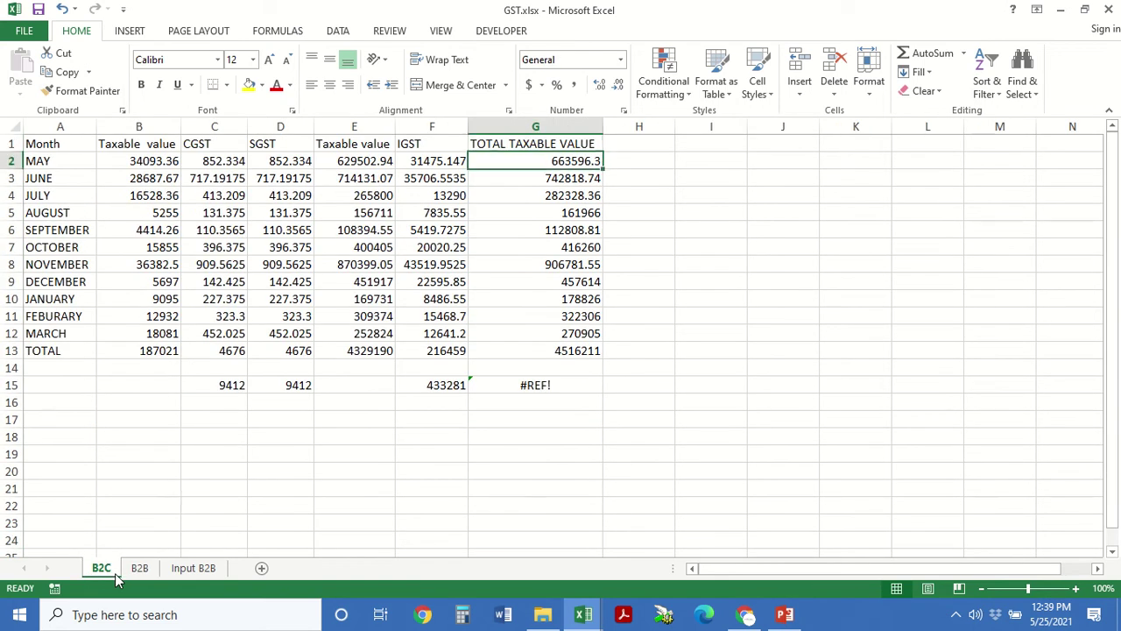
key(Down)
key(Down)
key(Down)
key(Down)
key(Down)
key(Down)
key(Down)
key(Down)
key(Down)
key(Down)
key(Down)
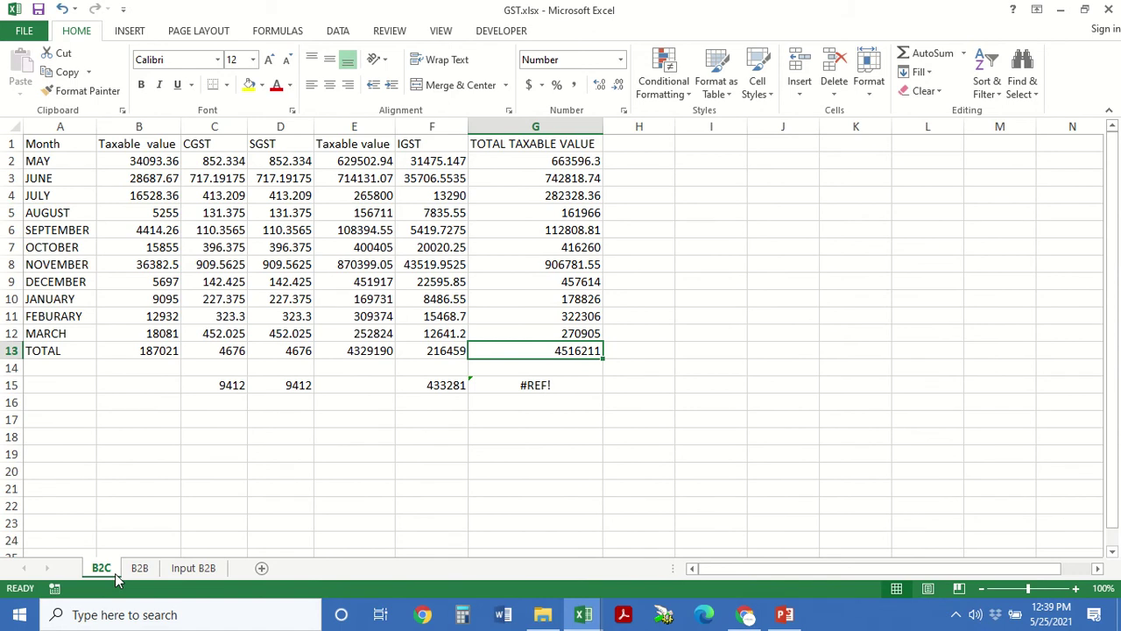
- Examine the monthly CGST and first Taxable value columns on the B2C sheet
key(Left)
key(Left)
key(Left)
key(Left)
key(Up)
key(Up)
key(Up)
key(Up)
key(Up)
key(Up)
key(Up)
key(Up)
key(Up)
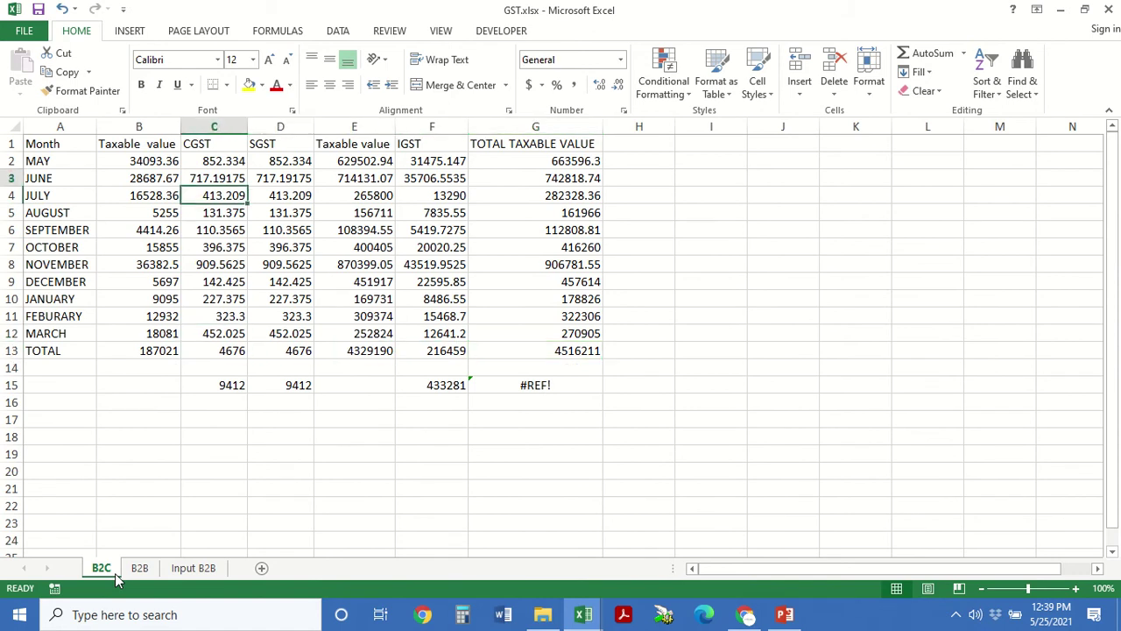
key(Up)
key(Up)
key(Up)
key(Down)
key(Down)
key(Down)
key(Down)
key(Down)
key(Down)
key(Down)
key(Down)
key(Down)
key(Down)
key(Left)
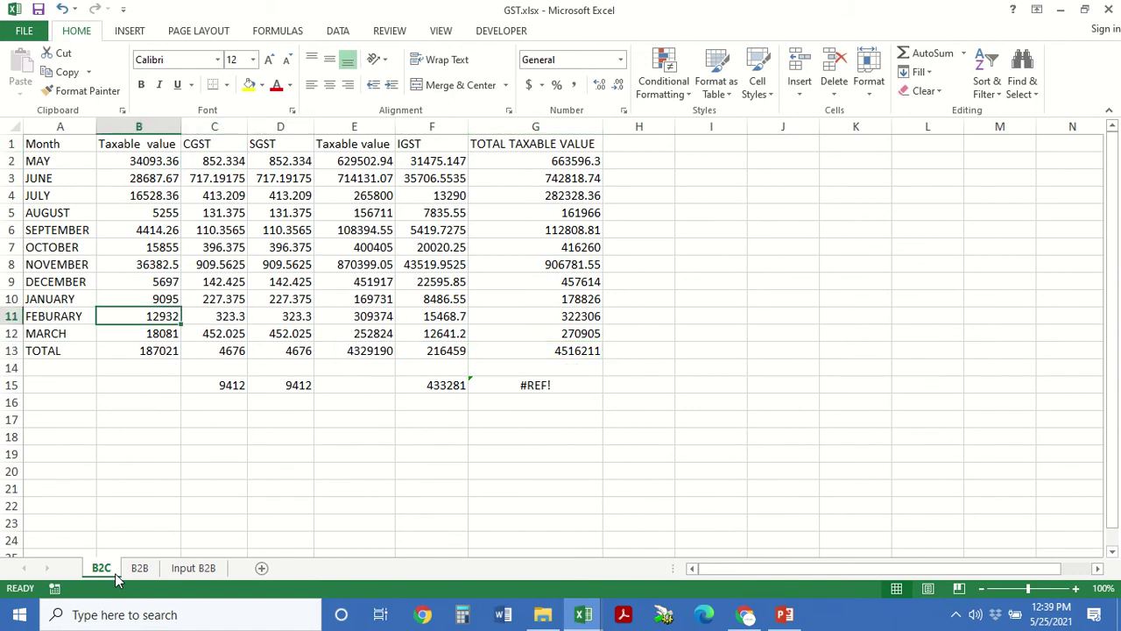
- Examine the first Taxable value and CGST figures in the B2C sheet's lower rows, from November through the TOTAL row
key(Down)
key(Down)
key(Right)
key(Right)
key(Right)
key(Right)
key(Left)
key(Left)
key(Left)
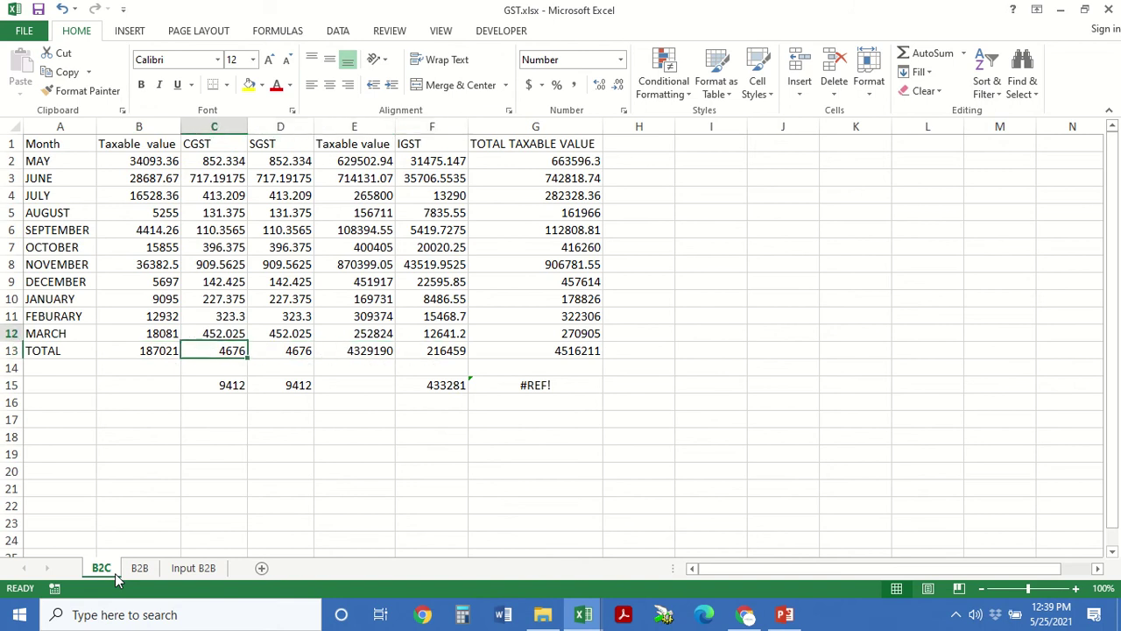
key(Up)
key(Left)
key(Right)
key(Up)
key(Up)
key(Up)
key(Up)
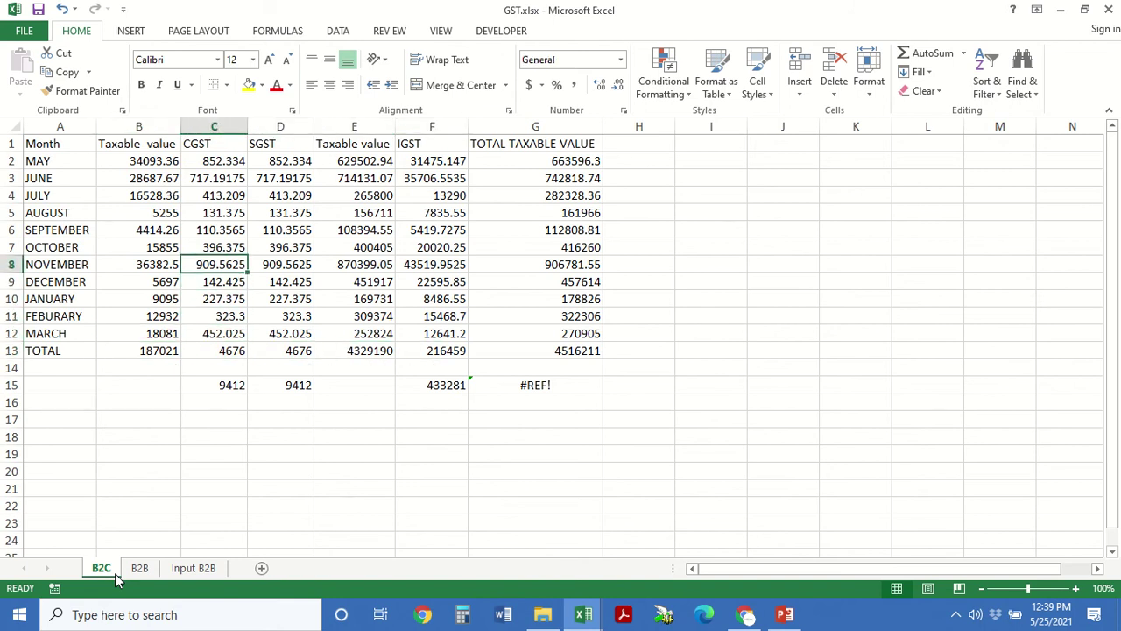
- Review the B2C sheet's IGST figures from November onward and the TOTAL row's TOTAL TAXABLE VALUE
key(Right)
key(Right)
key(Right)
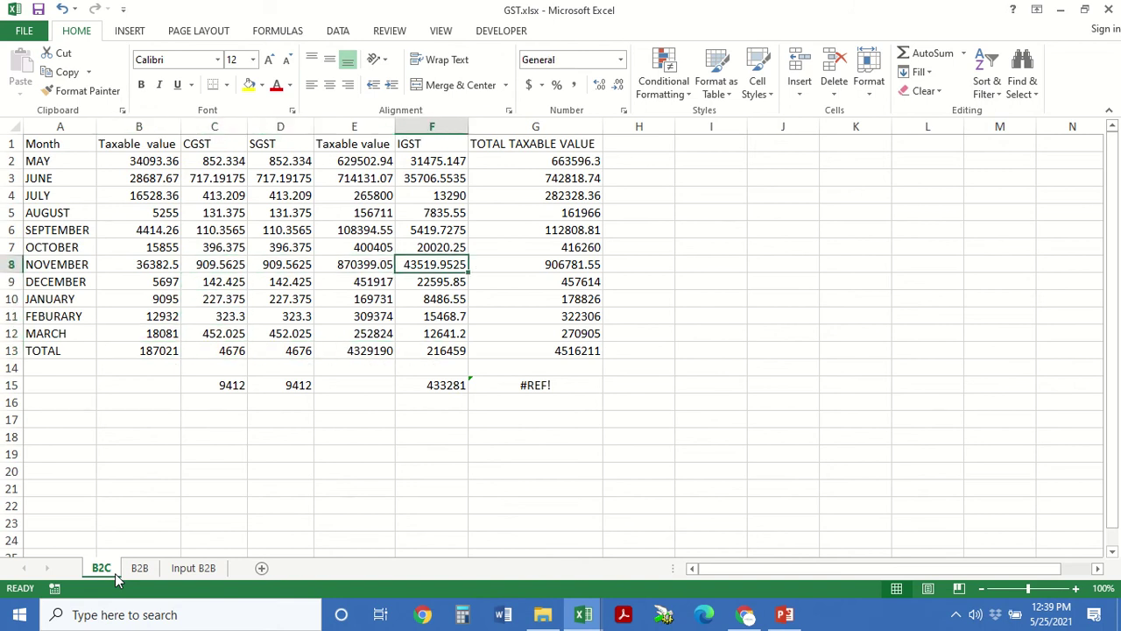
key(Down)
key(Down)
key(Down)
key(Down)
key(Right)
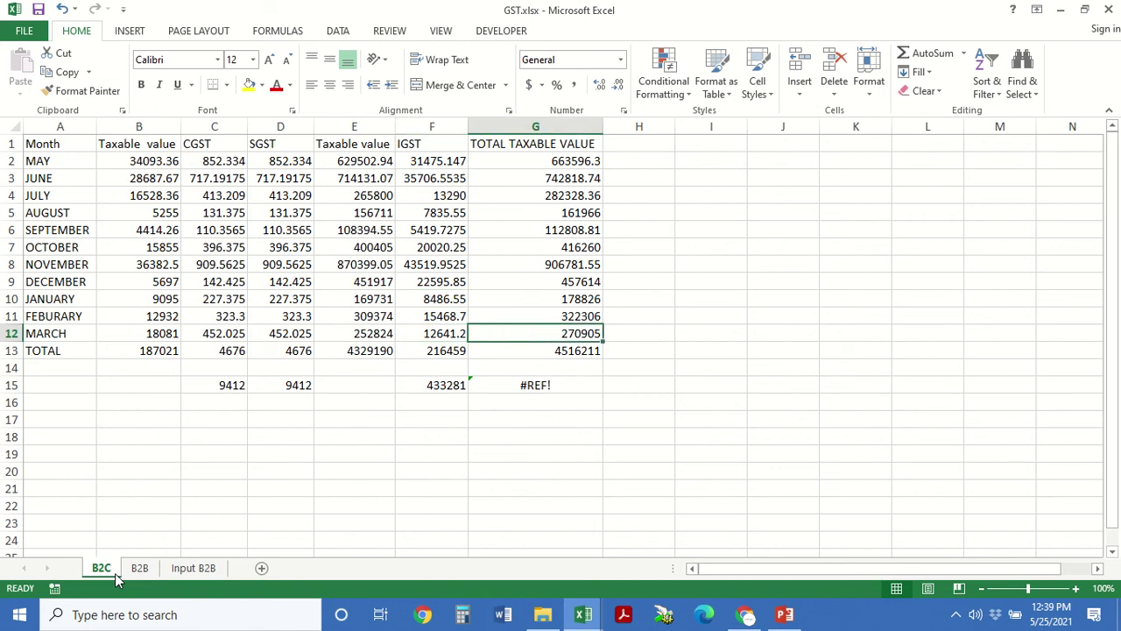
key(Down)
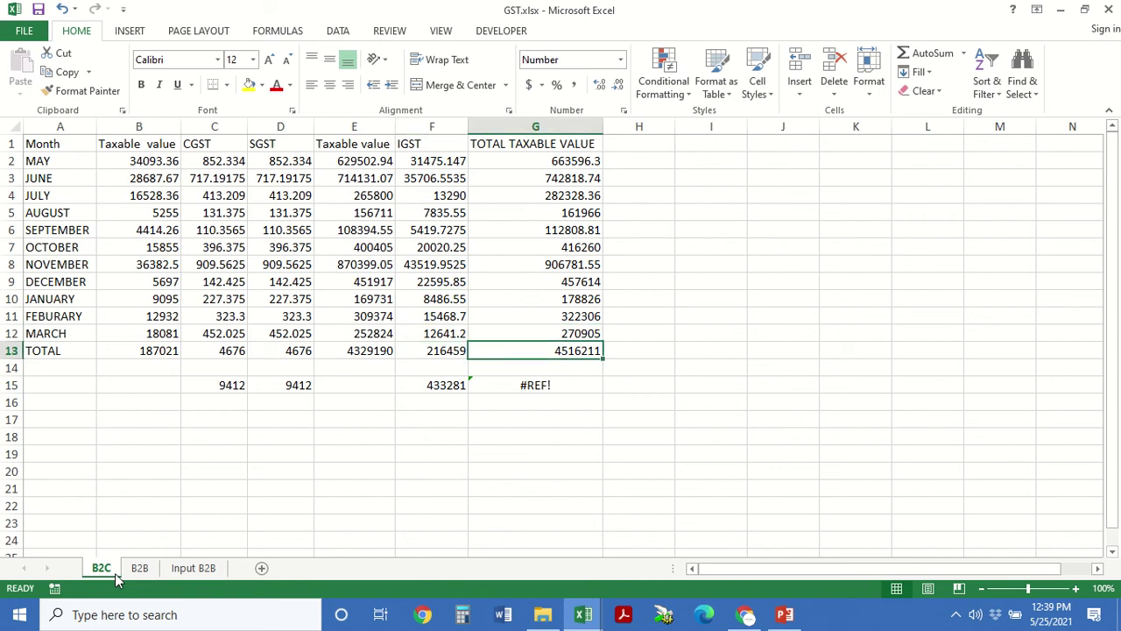
- Switch to GST_REFUND_S01A.xlsb and review row 11's B2C-Small document number, taxable value and tax amounts
key(ctrl+Tab)
key(Right)
key(Right)
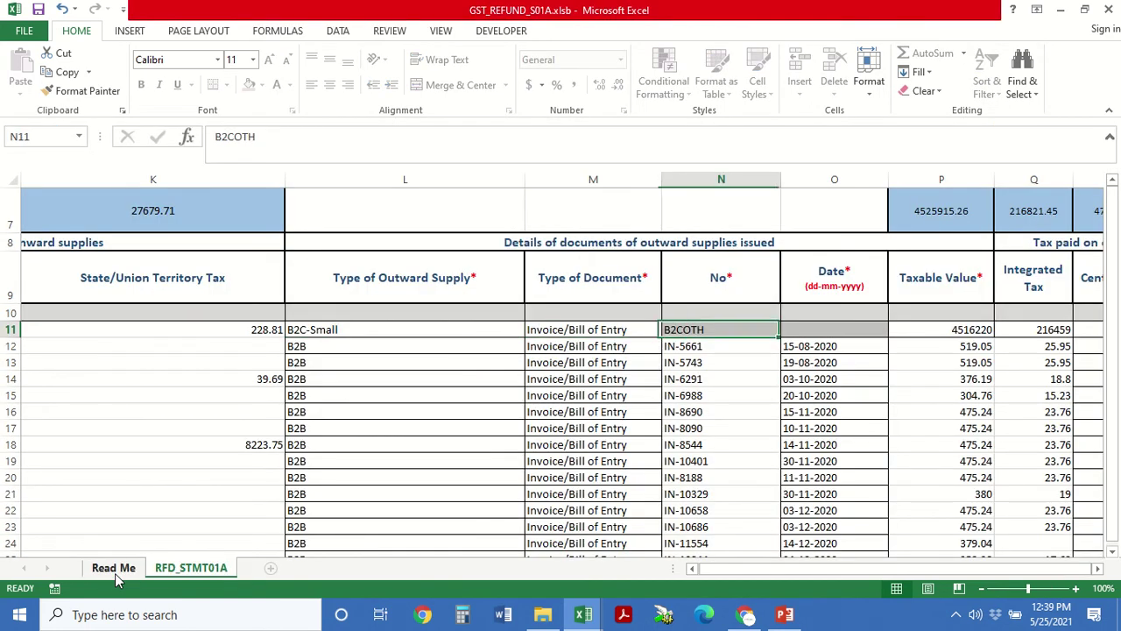
key(Right)
key(Right)
key(Right)
key(Right)
key(Right)
key(Left)
key(Left)
key(Left)
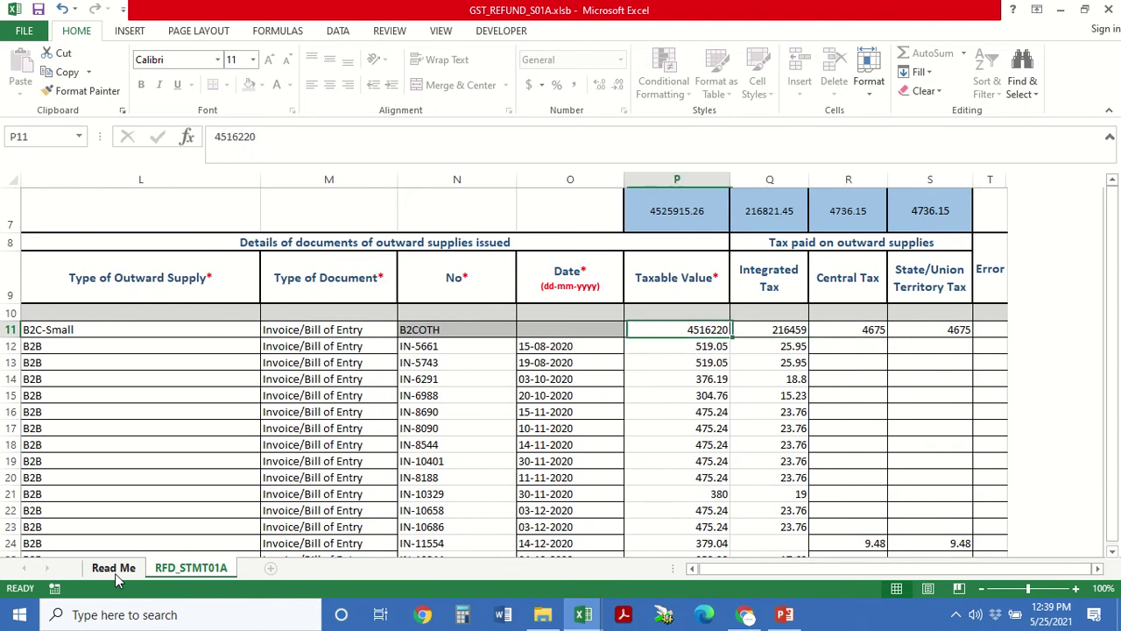
- Compare the B2C sheet's overall TOTAL TAXABLE VALUE with row 11's Taxable Value in the refund statement
key(ctrl+Tab)
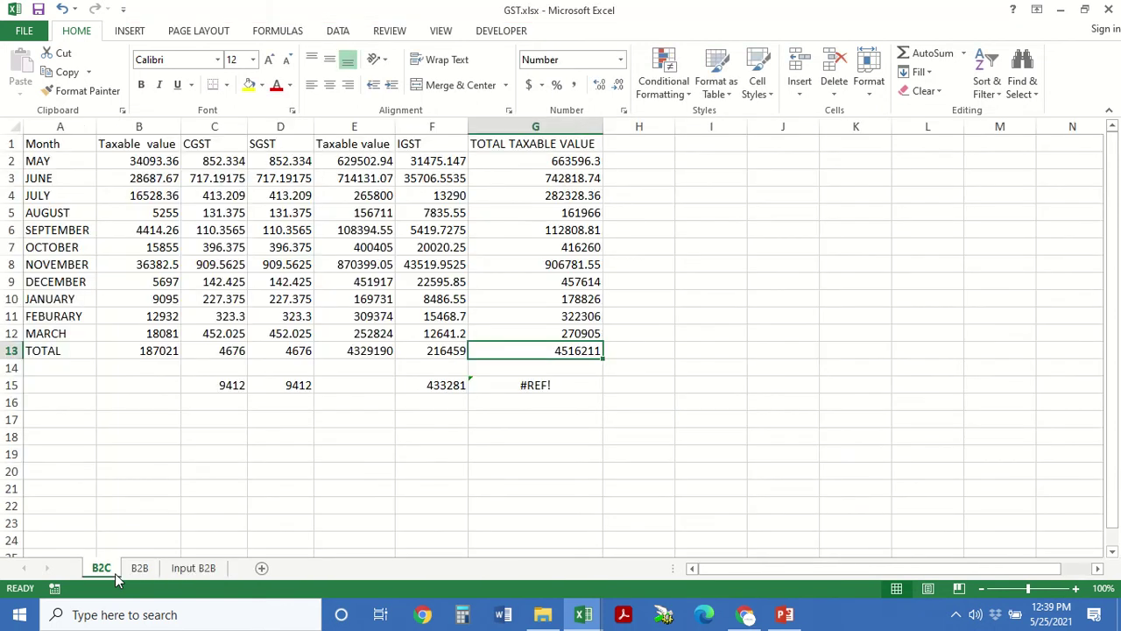
key(ctrl+Tab)
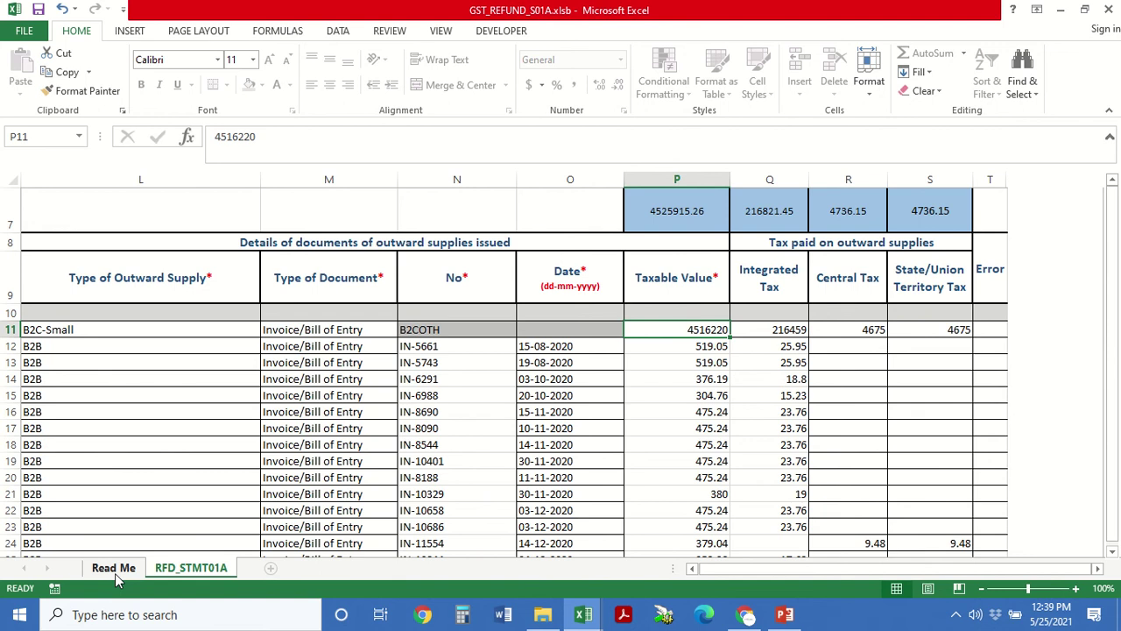
key(ctrl+Tab)
key(Return)
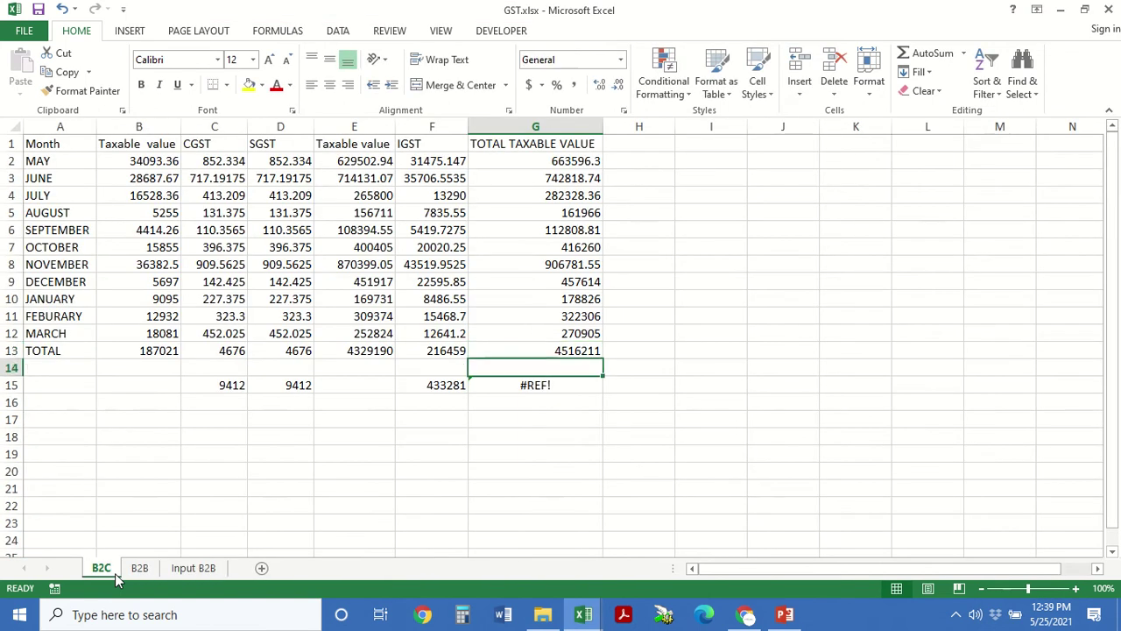
key(Up)
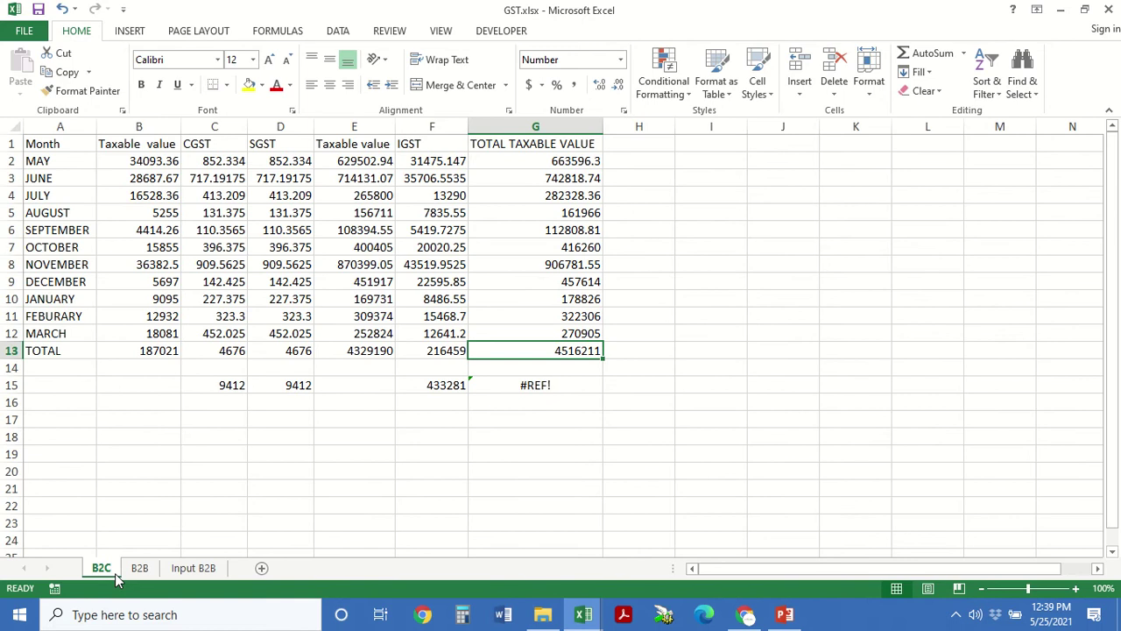
key(ctrl+Tab)
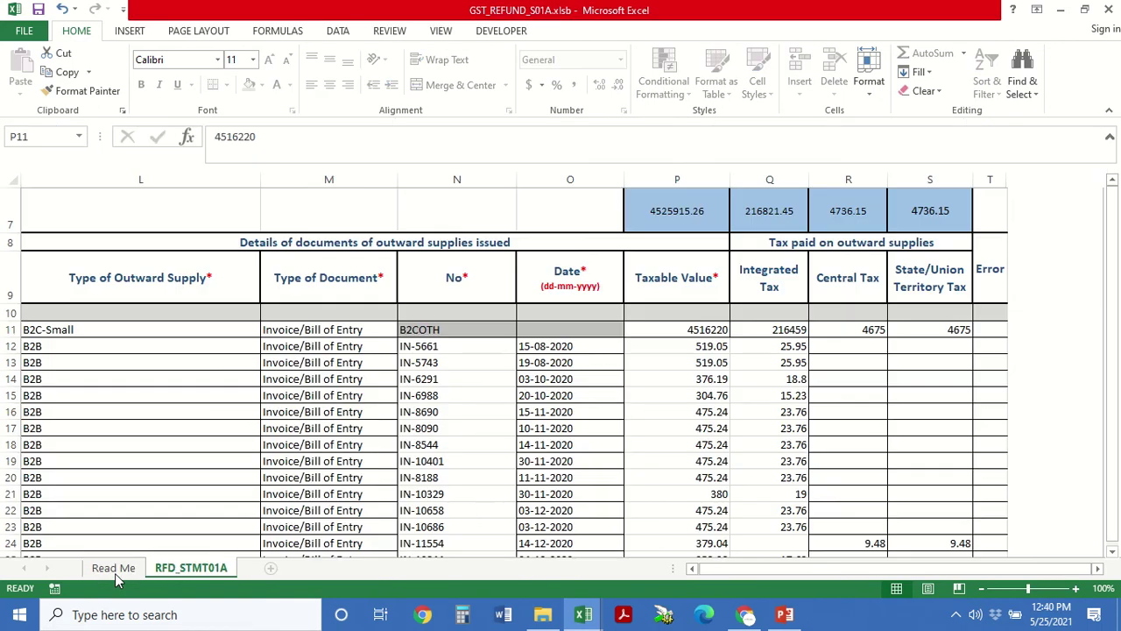
- Compare the B2C sheet's IGST, CGST and SGST totals with row 11's Integrated, Central and State/Union Territory Tax in the statement
key(Right)
key(ctrl+Tab)
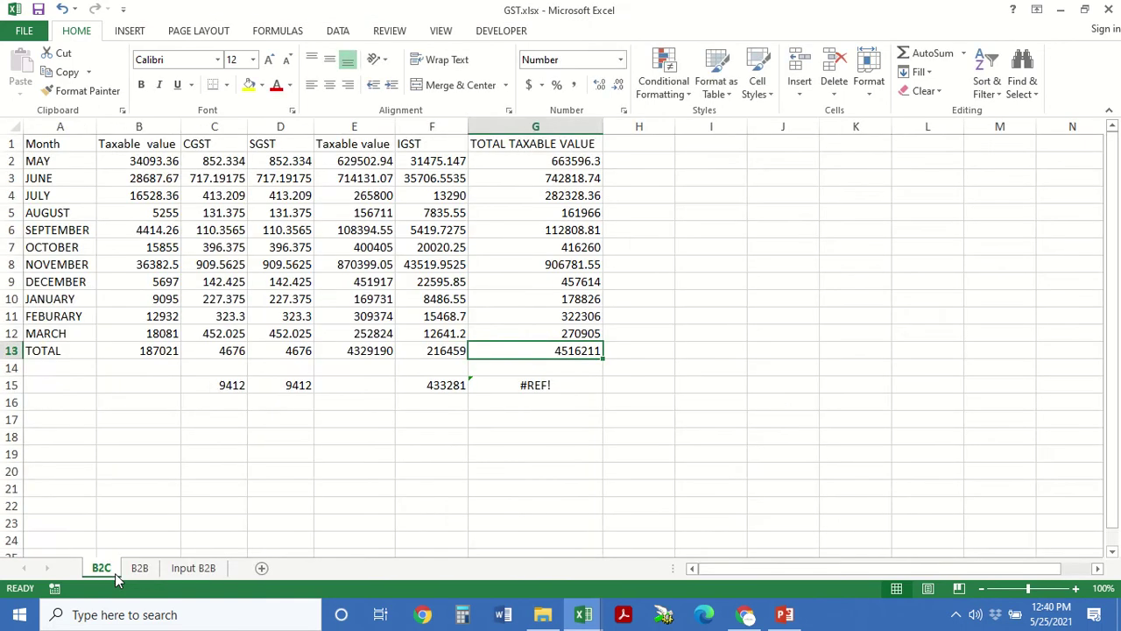
key(Left)
key(ctrl+Tab)
key(Right)
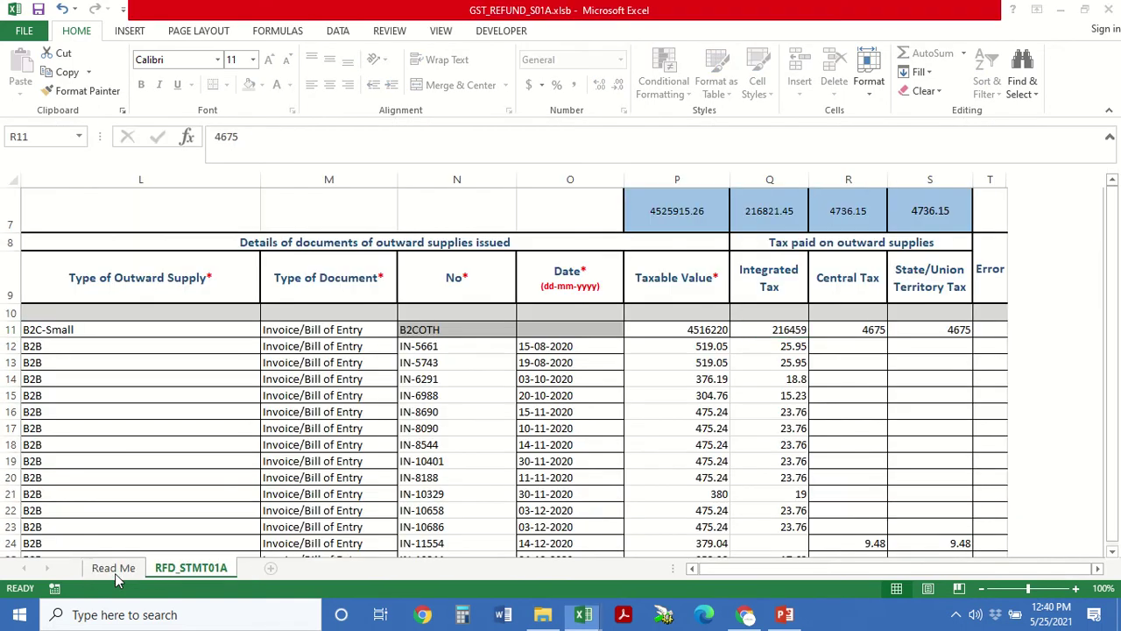
key(ctrl+Tab)
key(Left)
key(Left)
key(Left)
key(Right)
key(Right)
key(Right)
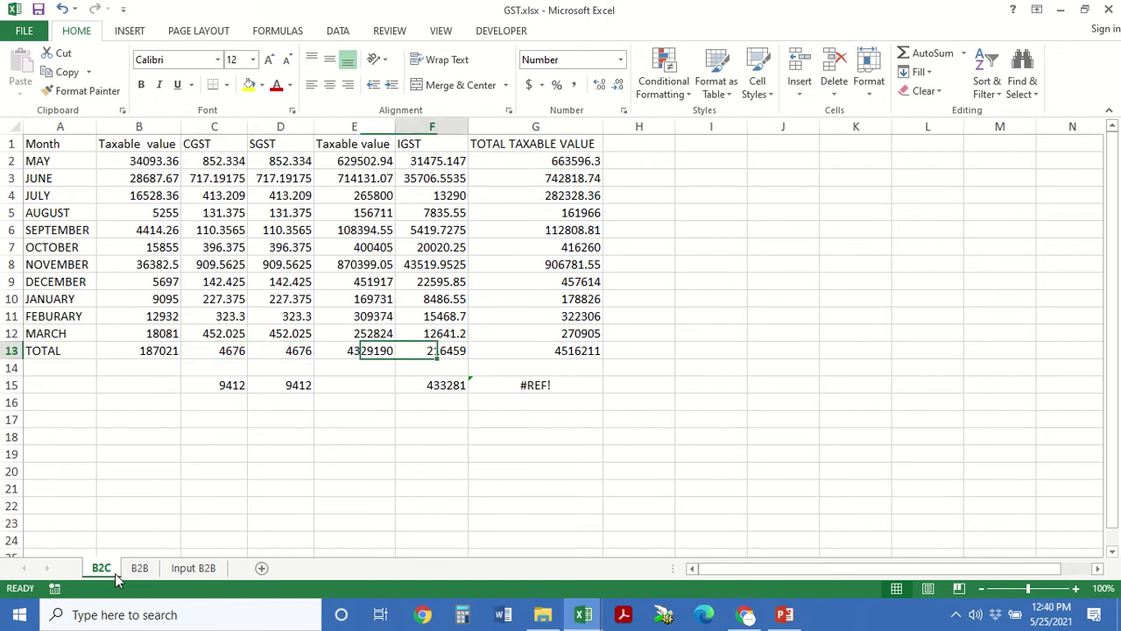
key(ctrl+Tab)
key(Right)
key(Right)
- Examine the Type of Document and Type of Outward Supply entries in the statement's first B2B rows
key(Left)
key(Left)
key(Left)
key(Left)
key(Left)
key(Left)
key(Left)
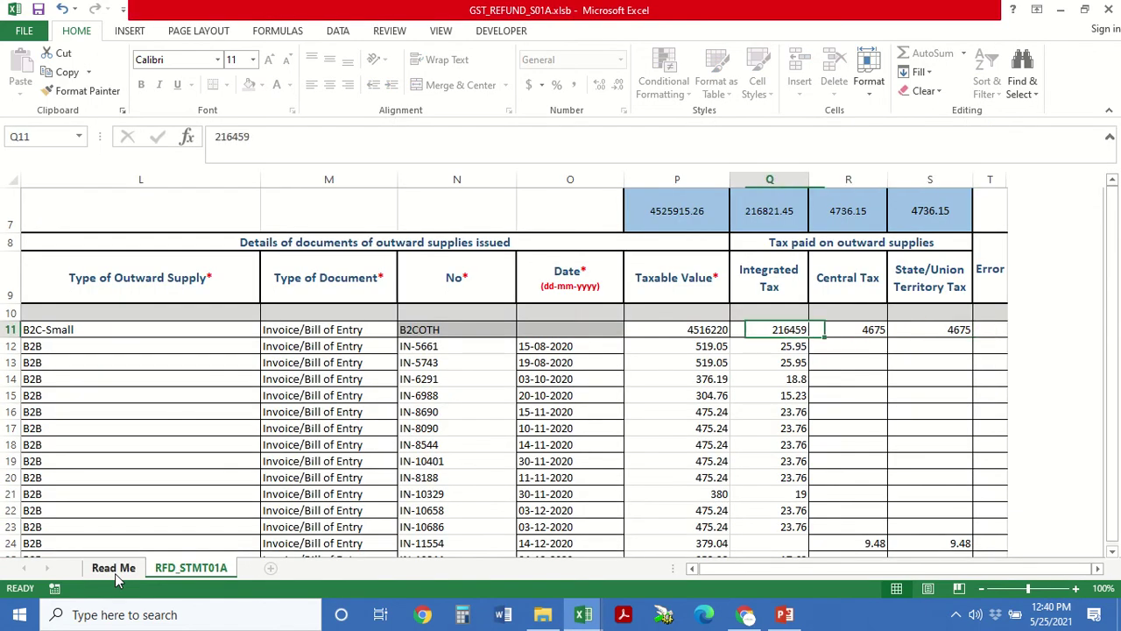
key(Down)
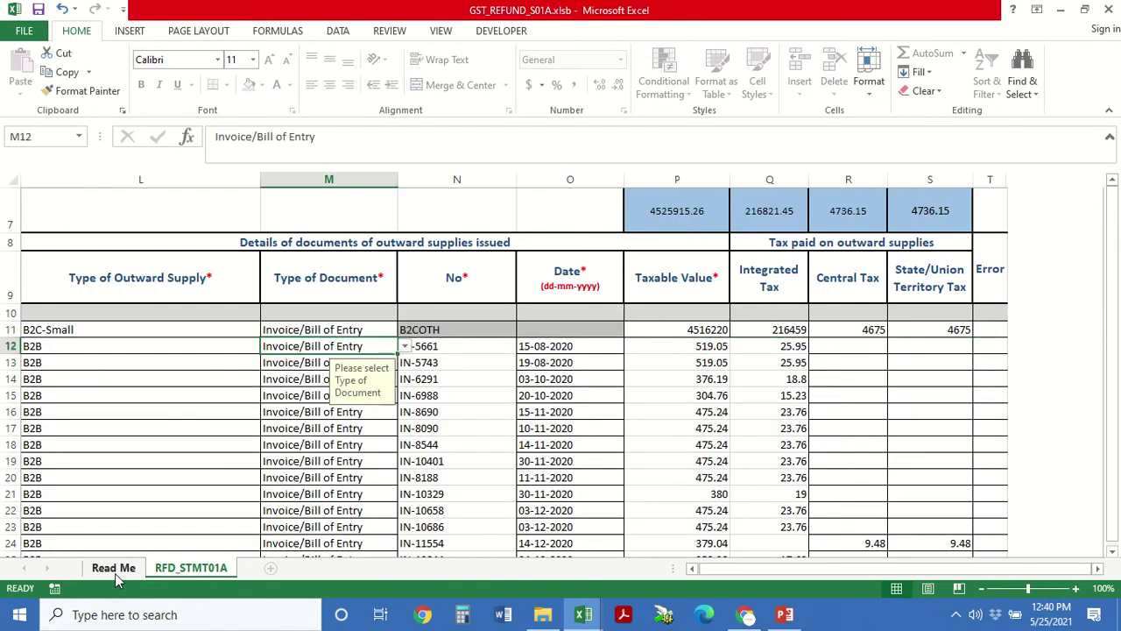
key(Down)
key(Left)
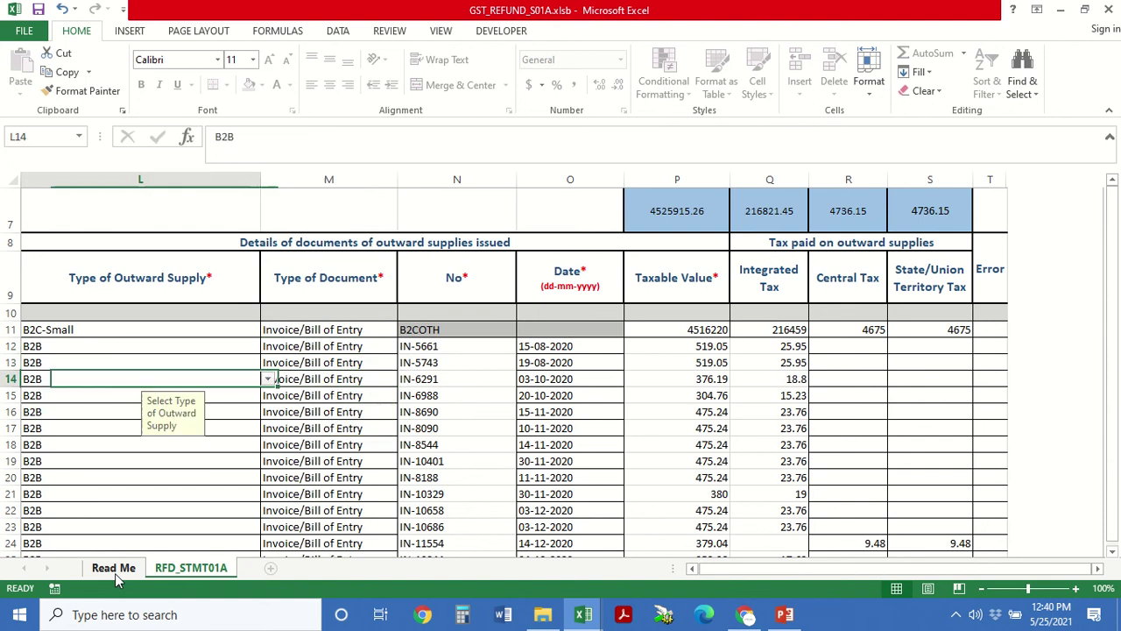
key(Down)
key(Down)
key(Down)
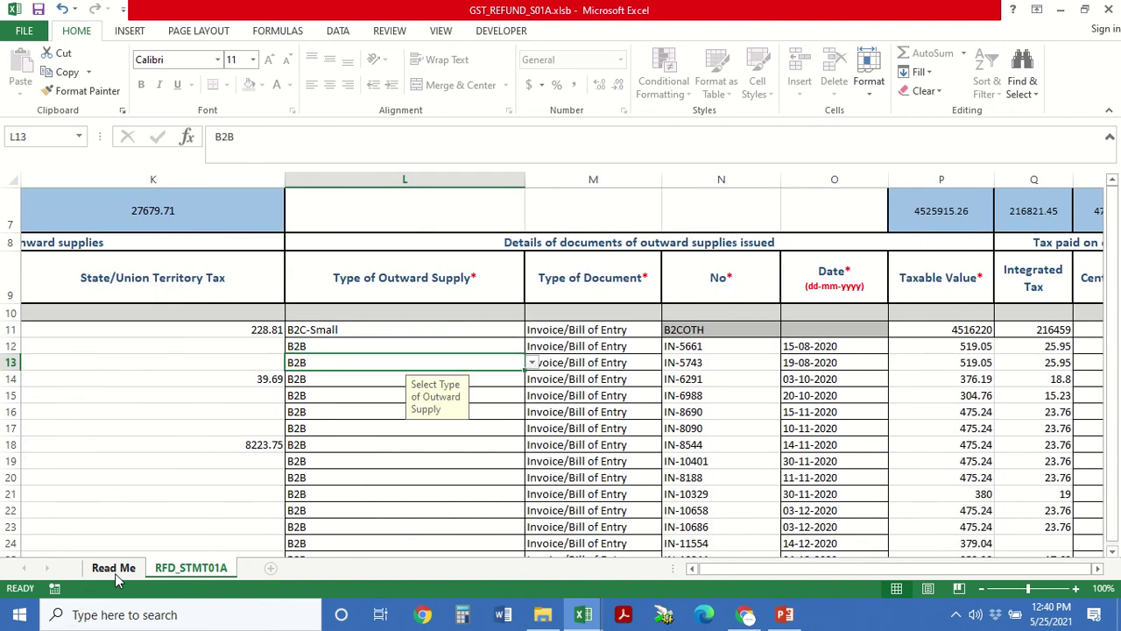
- Review the Type of Outward Supply column through the last B2B entry and return to the first B2B row
key(Down)
key(Down)
key(Down)
key(Down)
key(Down)
key(Down)
key(Down)
key(Down)
key(Down)
key(Down)
key(Down)
key(Down)
key(Down)
key(Down)
key(Down)
key(Down)
key(Down)
key(Down)
key(Down)
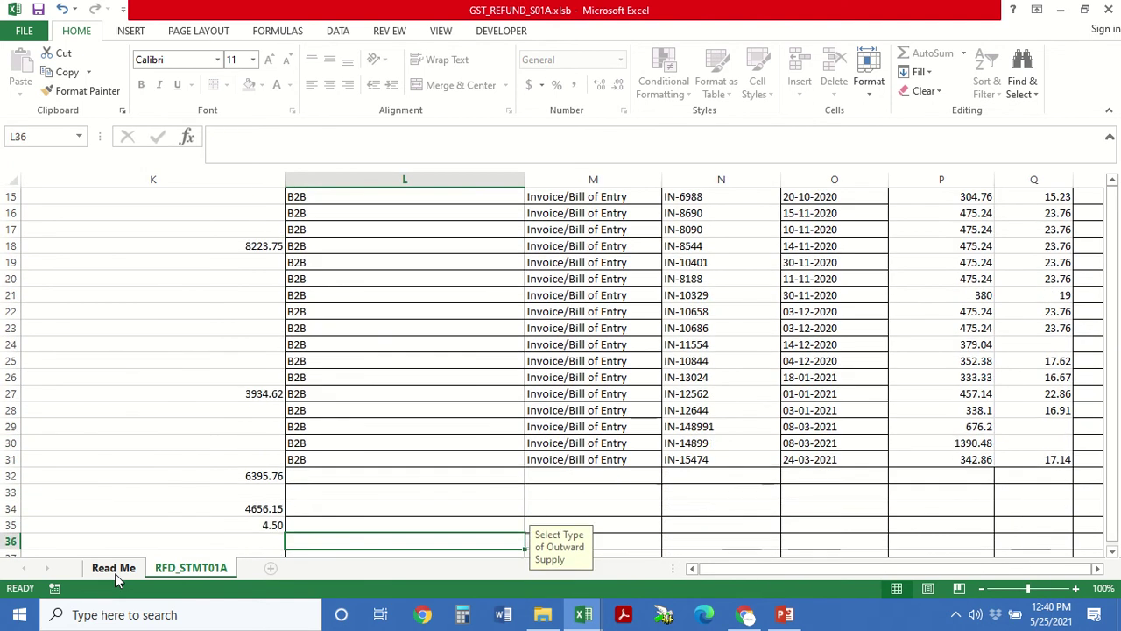
key(Up)
key(Up)
key(Up)
key(Up)
key(Up)
key(Up)
key(Up)
key(Up)
key(Up)
key(Up)
key(Up)
key(Up)
key(Up)
key(Up)
key(Up)
key(Up)
key(Up)
key(Up)
key(Up)
key(Up)
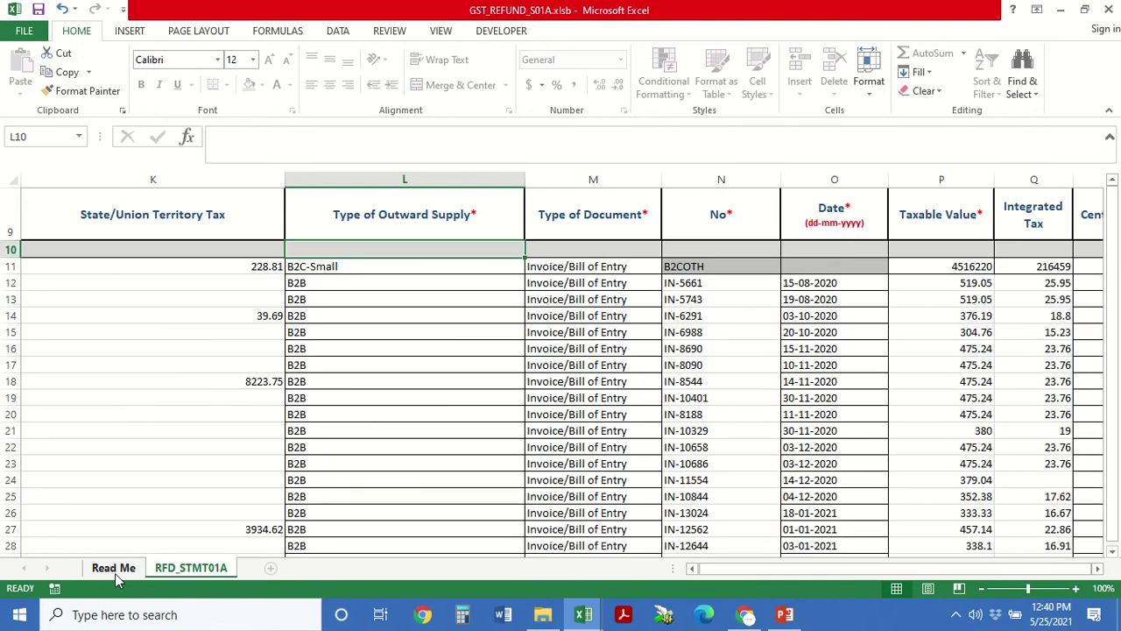
key(Down)
key(Up)
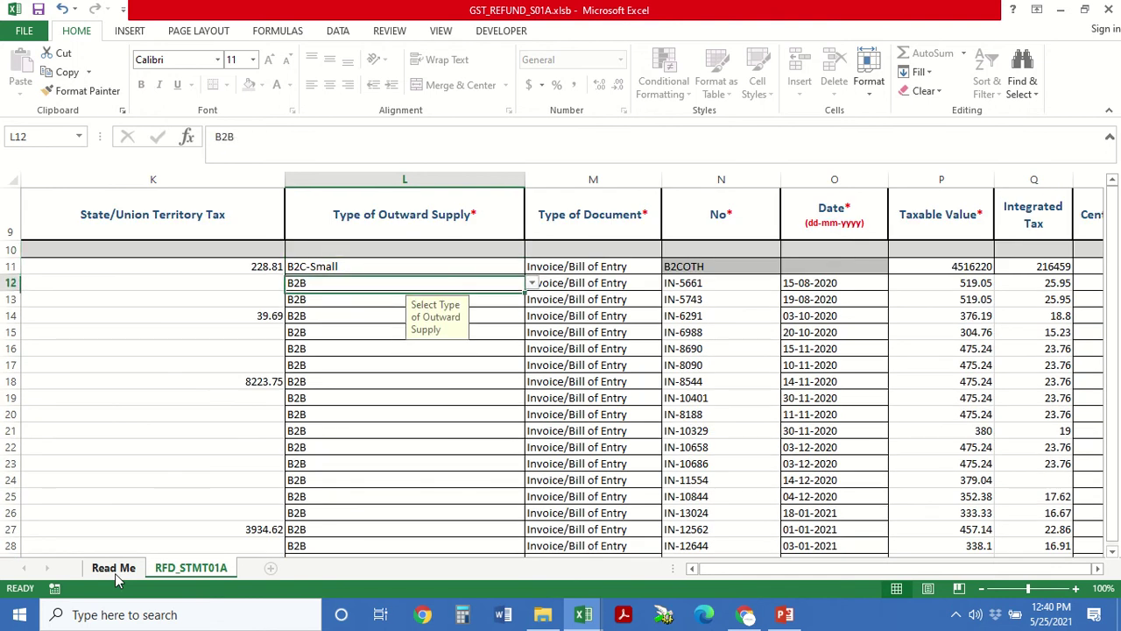
- Check row 12's document type and number, and view the Invoice NO. column on the B2B sheet of GST.xlsx
key(Right)
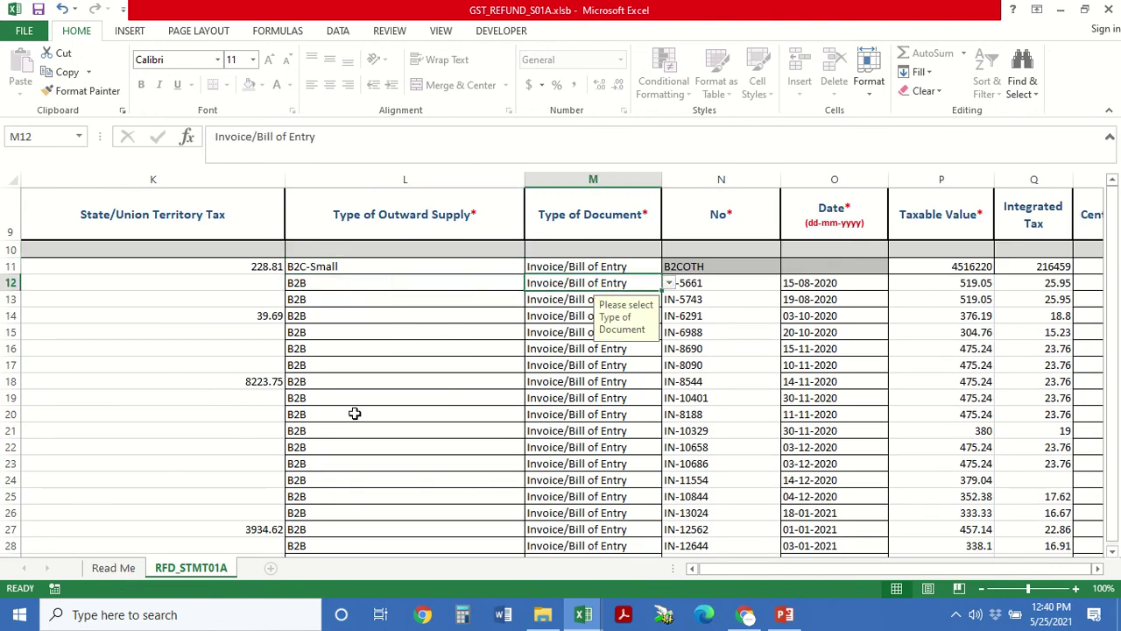
key(Right)
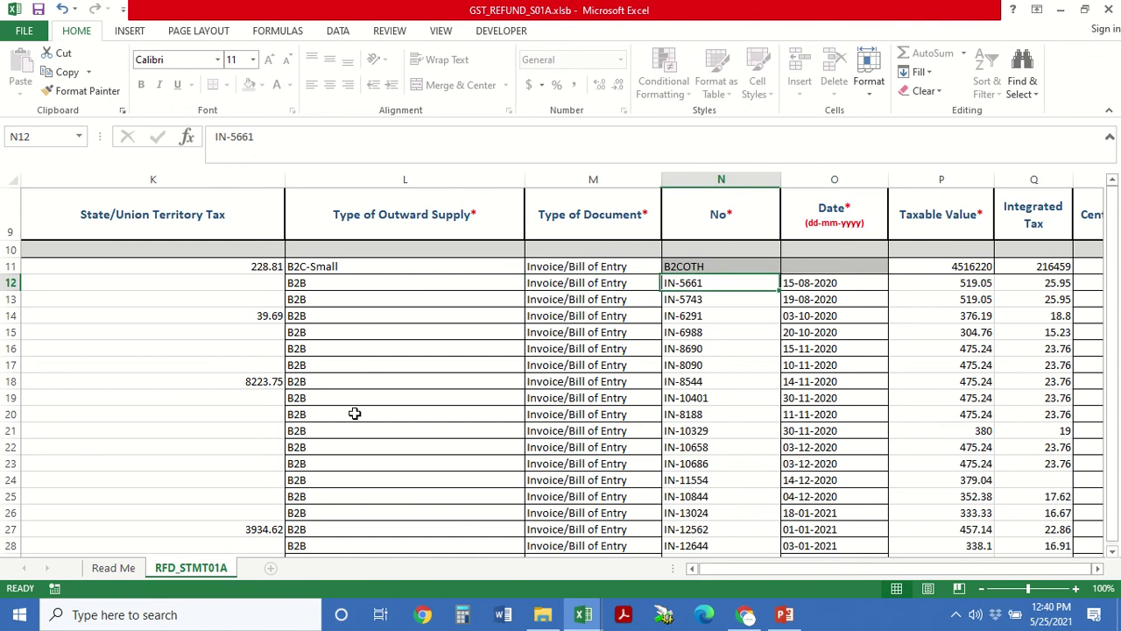
key(alt+Tab)
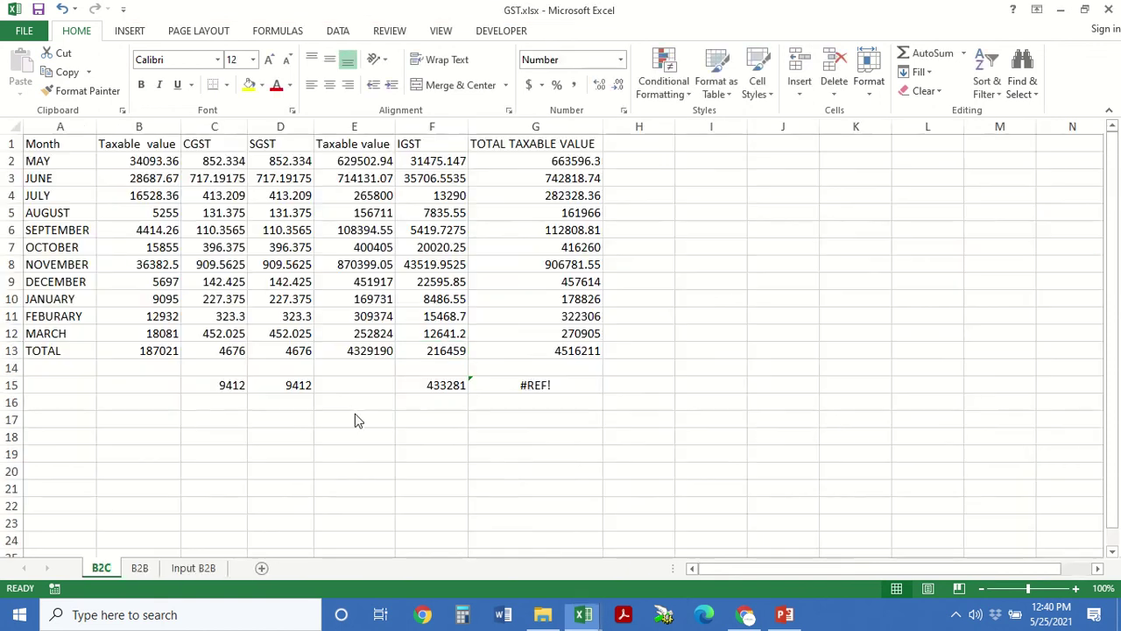
key(ctrl+Page_Down)
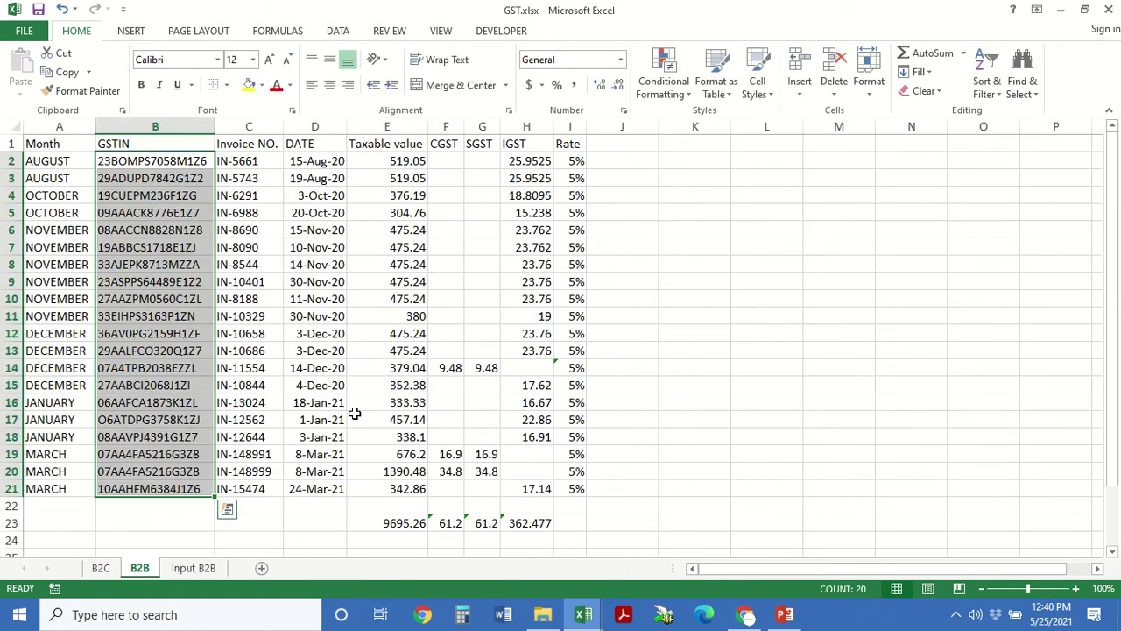
key(Right)
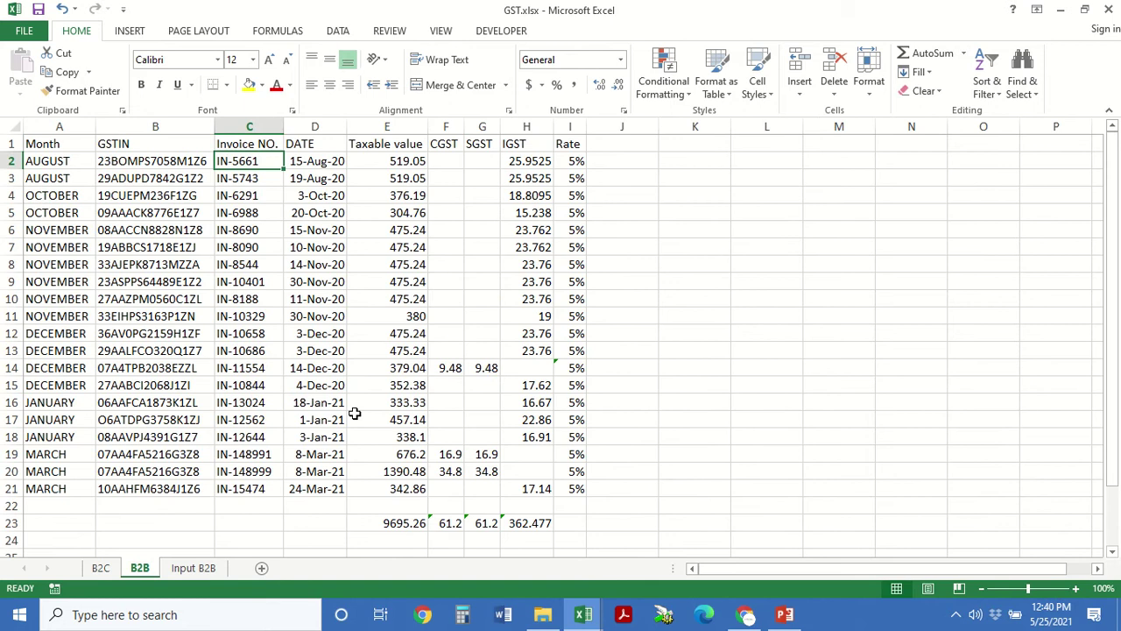
- Switch to GST_REFUND_S01A.xlsb and examine the document numbers listed for the B2B outward supplies through the last entry
key(alt+Tab)
key(Down)
key(Down)
key(Down)
key(Down)
key(Down)
key(Down)
key(Down)
key(Down)
key(Down)
key(Down)
key(Down)
key(Down)
key(Down)
key(Down)
key(Down)
key(Down)
key(Down)
key(Down)
key(Down)
key(Down)
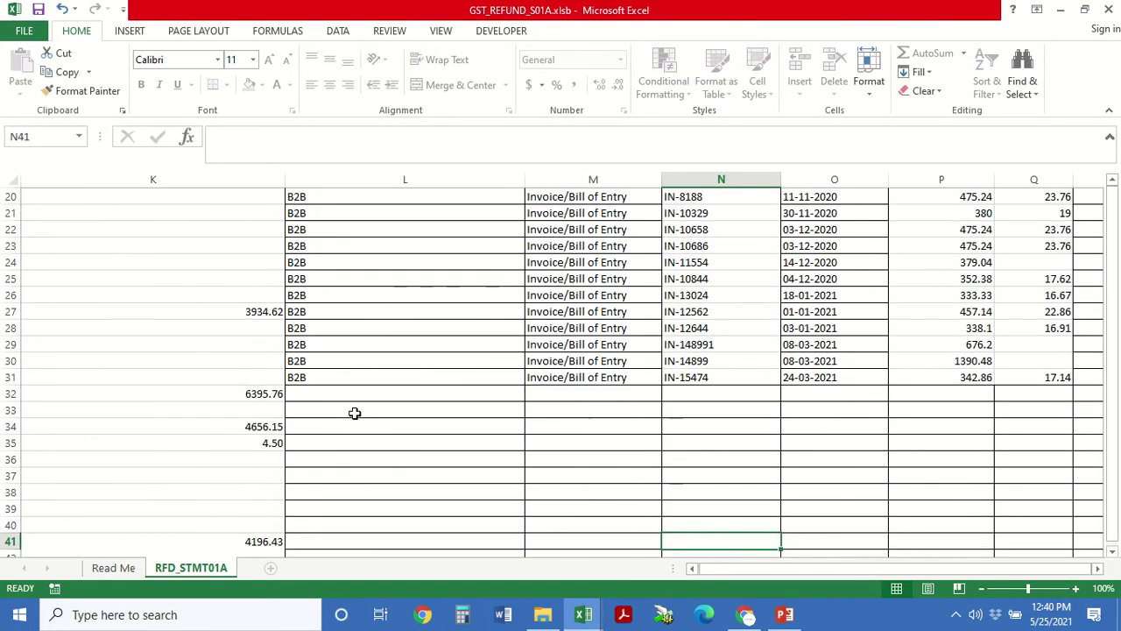
- Return to the first B2B outward supply in row 12 and review its Date, Taxable Value and tax amounts
key(ctrl+Up)
key(ctrl+Up)
key(Up)
key(Up)
key(Right)
key(Down)
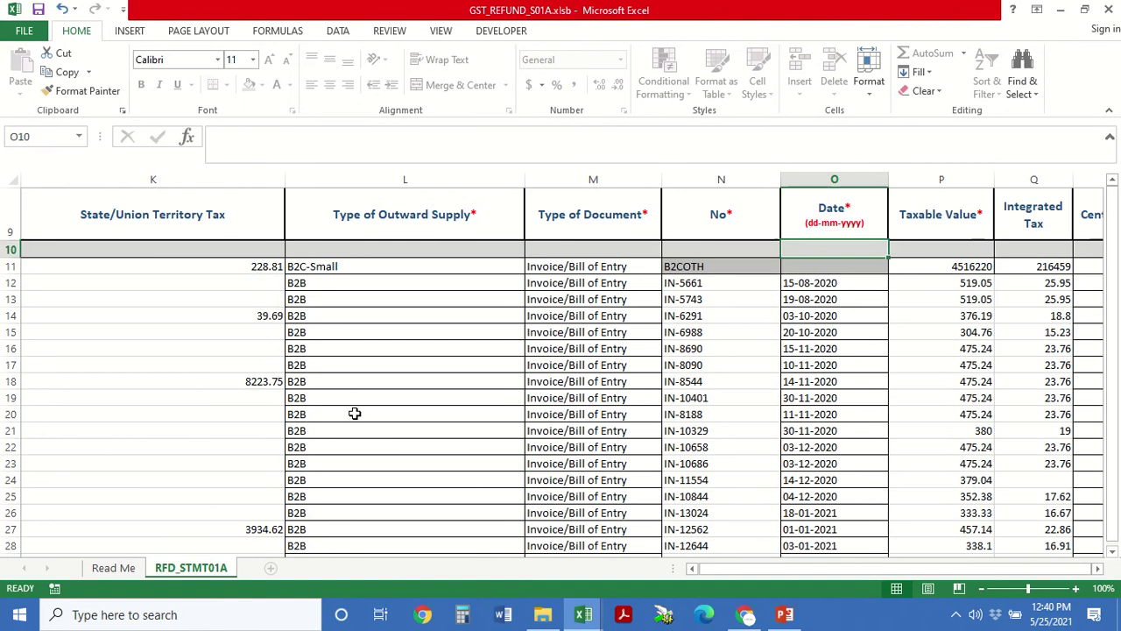
key(Down)
key(Down)
key(Right)
key(Right)
key(Right)
key(Right)
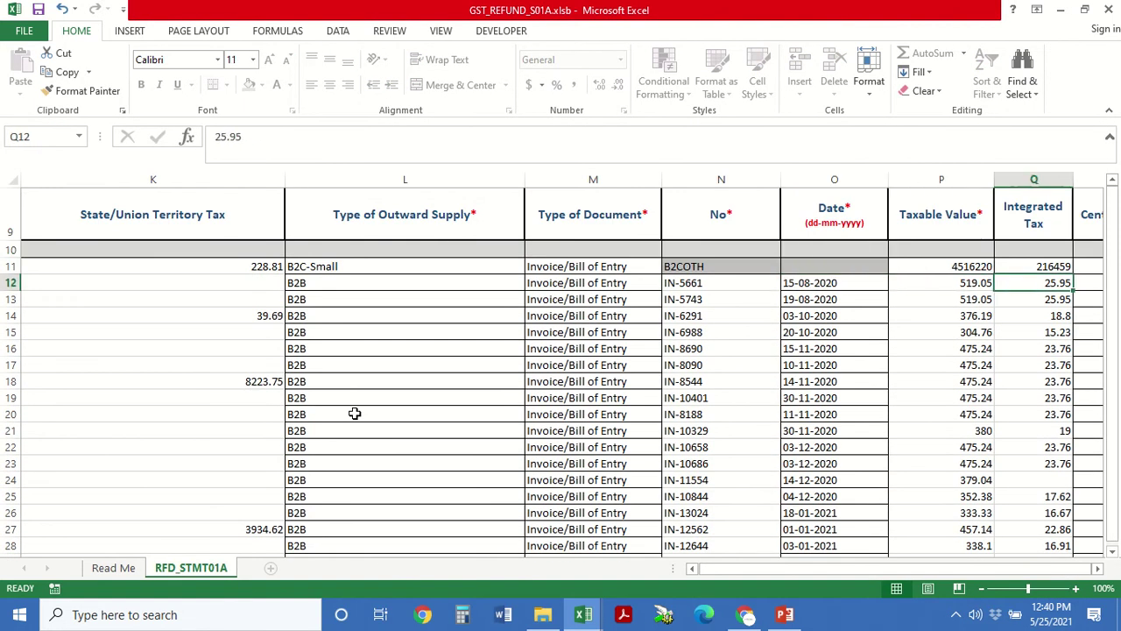
- Review the tax amounts of the B2B outward supplies through the last filled row
key(Down)
key(Down)
key(Down)
key(Down)
key(Down)
key(Down)
key(Down)
key(Down)
key(Down)
key(Down)
key(Down)
key(Down)
key(Down)
key(Down)
key(Down)
key(Down)
key(Down)
key(Down)
key(Down)
key(Down)
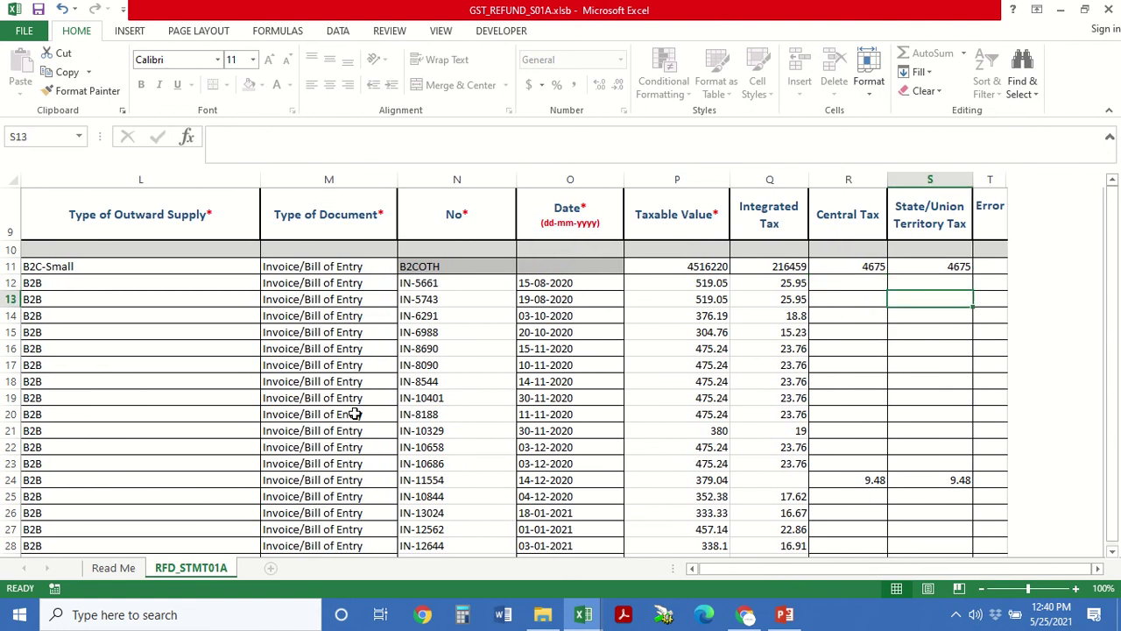
key(Down)
key(Up)
key(Up)
key(Up)
key(Up)
key(Up)
key(Up)
key(Up)
key(Up)
key(Up)
key(Up)
key(Up)
key(Up)
key(Up)
key(Up)
key(Up)
key(Up)
key(Up)
key(Up)
key(Up)
key(Up)
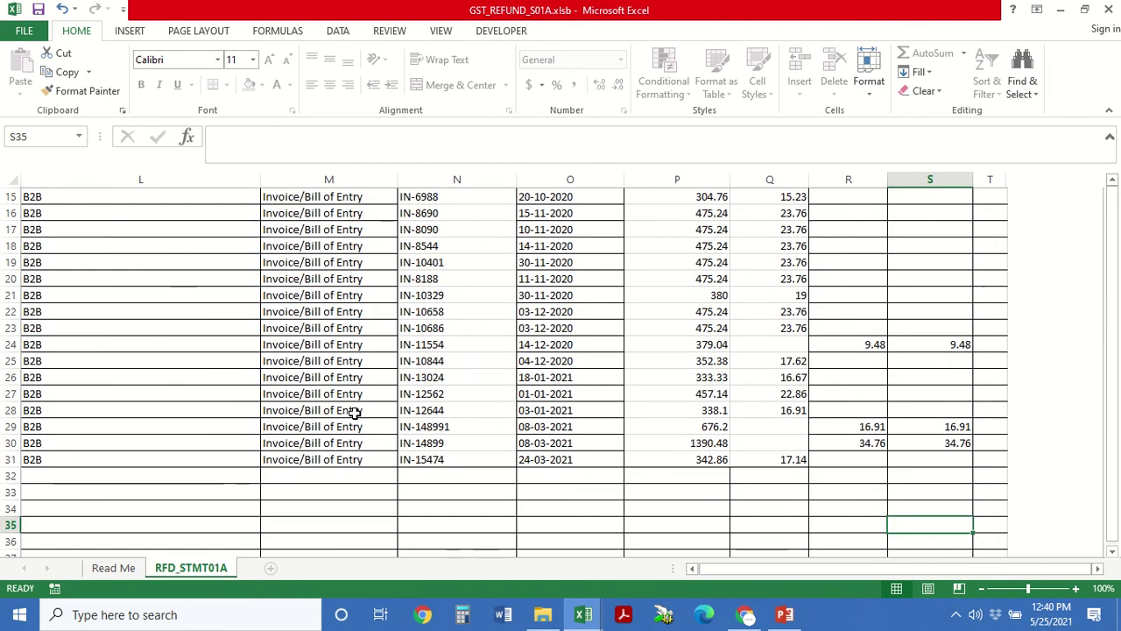
- Return to the top of Statement 1A and examine the outward supply totals for taxable value, IGST, CGST and SGST
key(Up)
key(Up)
key(Up)
key(Up)
key(Up)
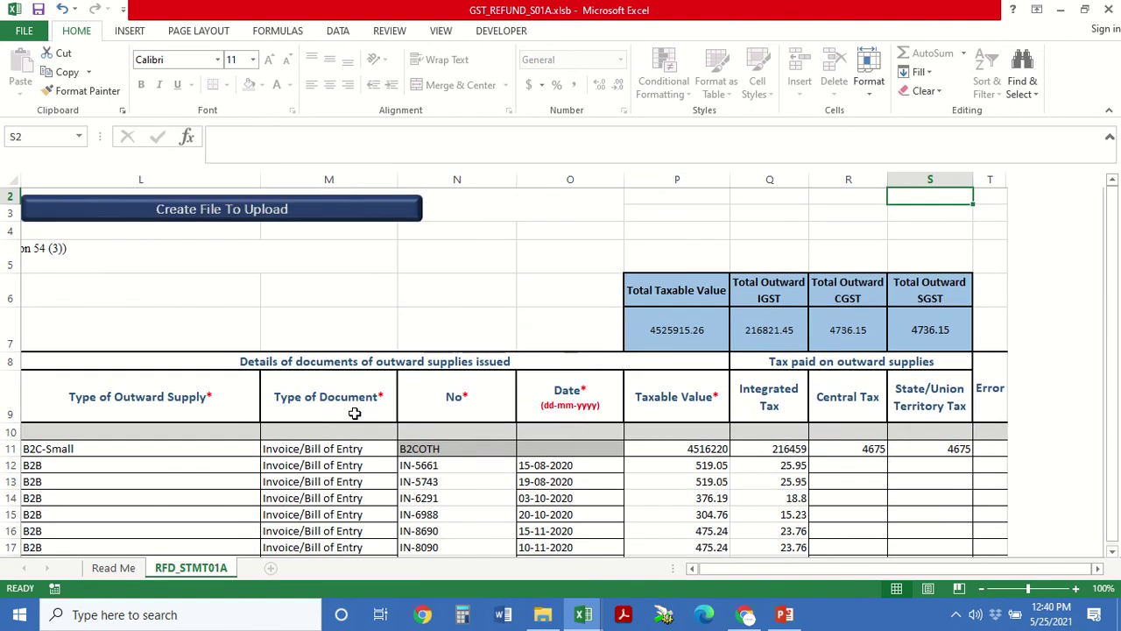
key(Down)
key(Down)
key(Down)
key(Down)
key(Down)
key(Down)
key(Down)
key(Down)
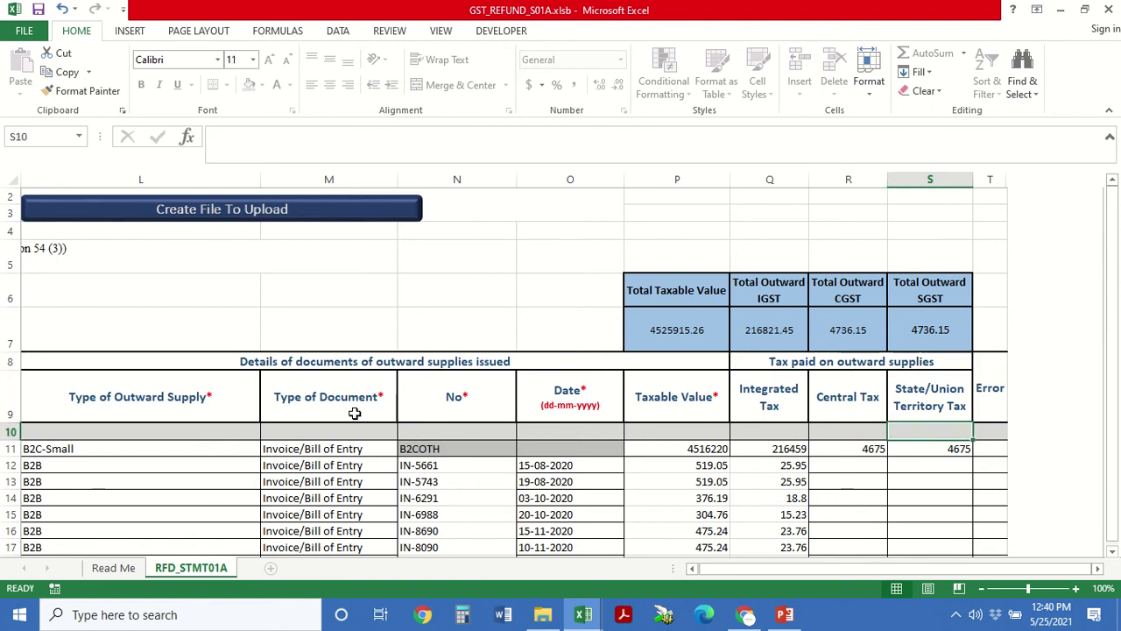
key(Up)
key(Up)
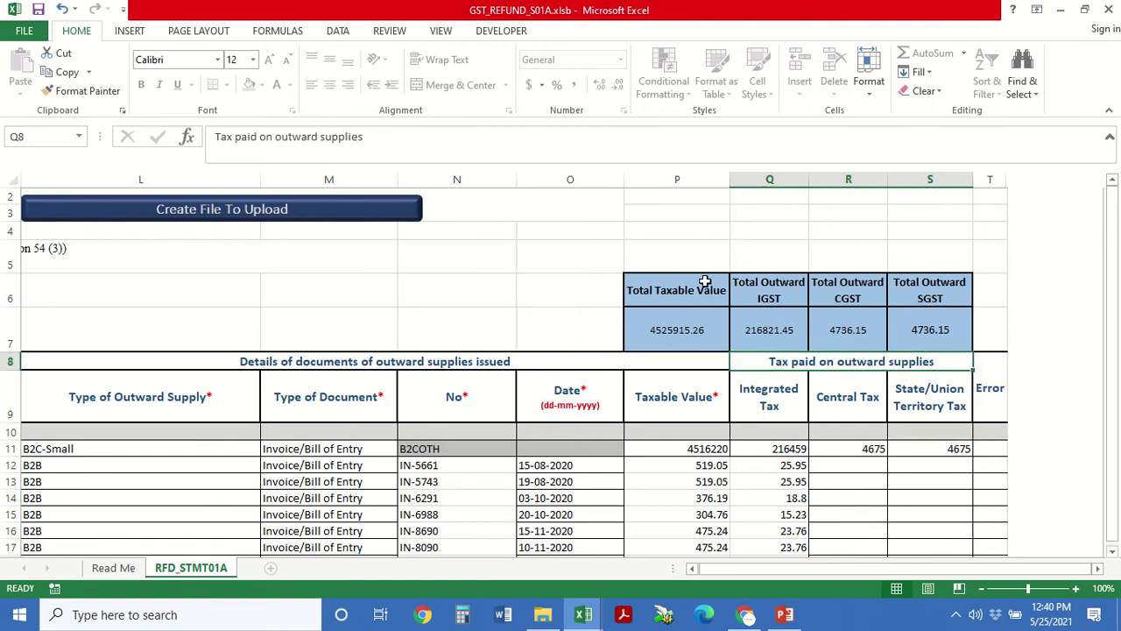
drag(706, 283, 911, 316)
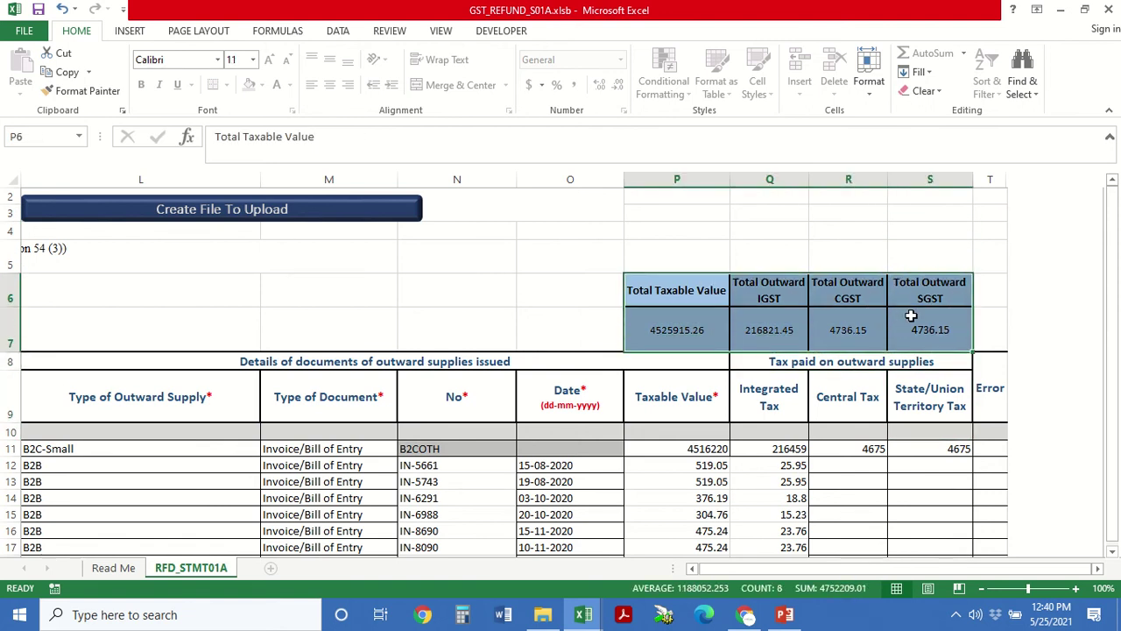
click(609, 318)
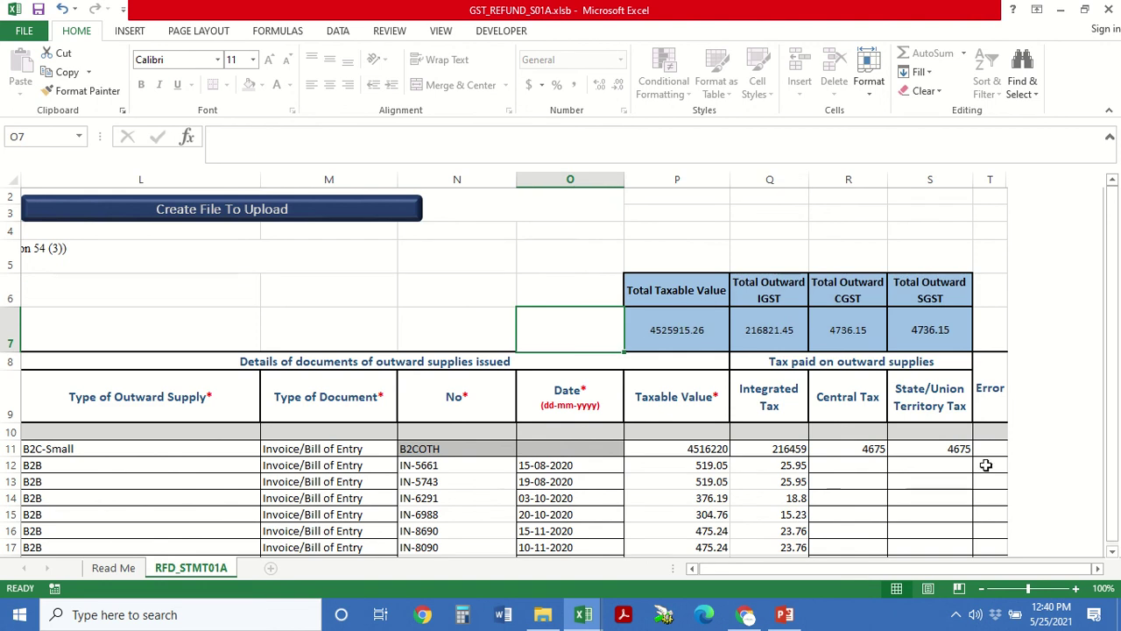
- Validate and calculate Statement 1A, and check the Error column beside the first outward supply rows
drag(992, 448, 997, 477)
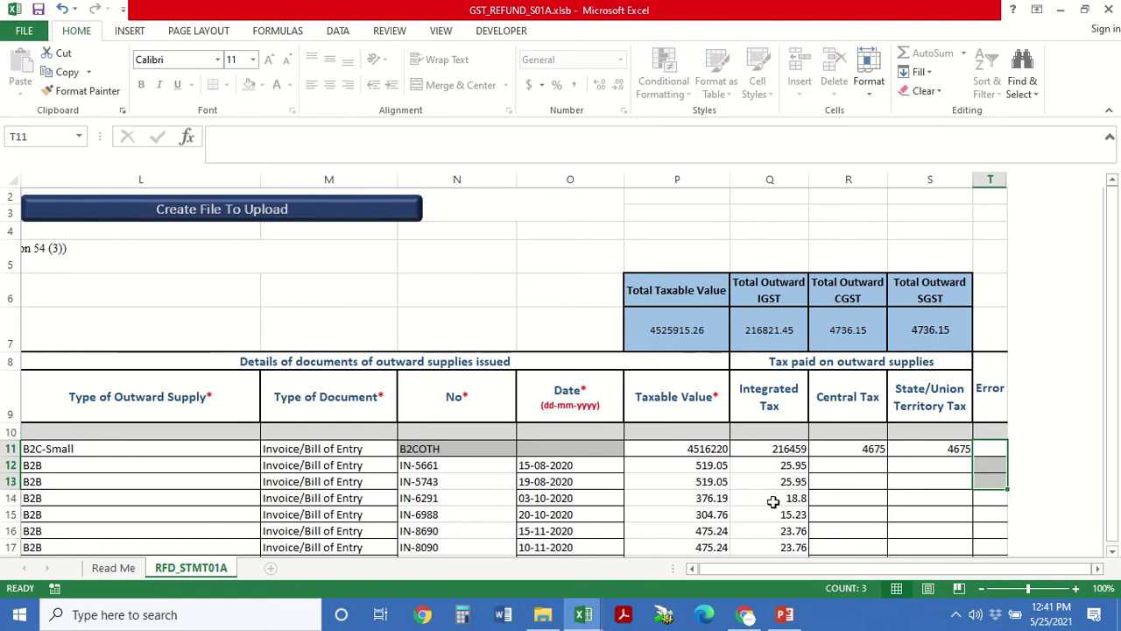
click(692, 568)
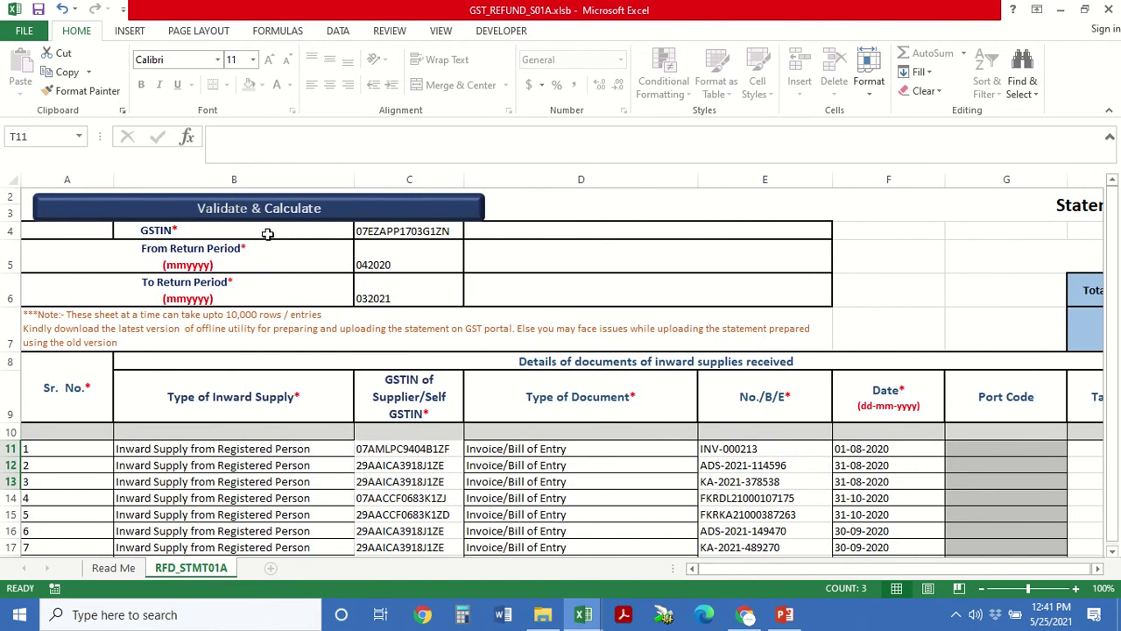
click(265, 208)
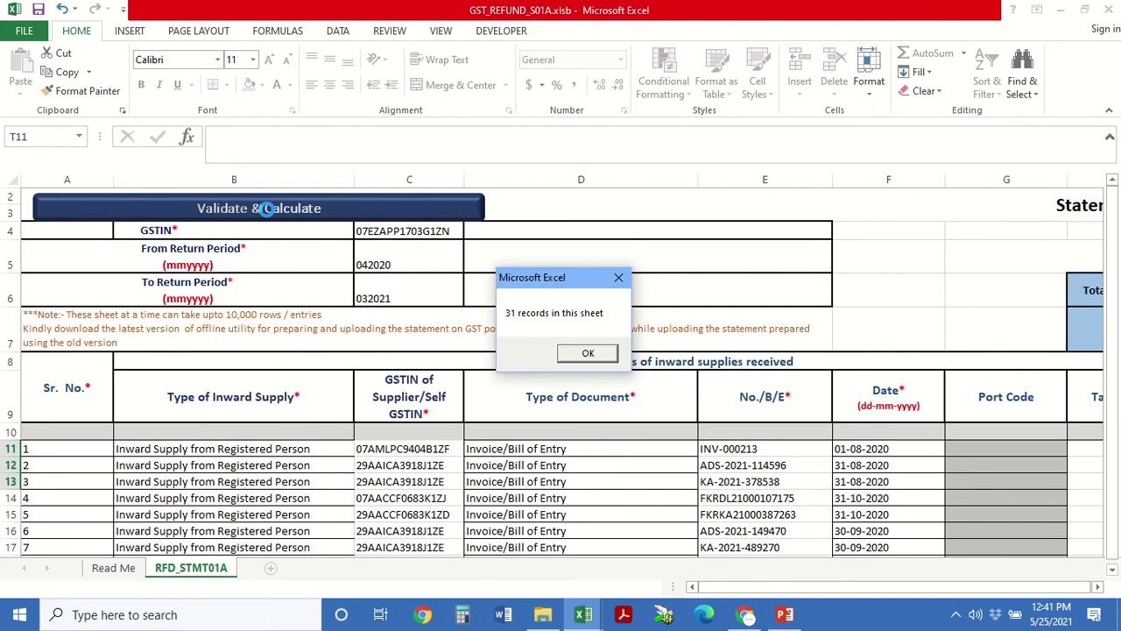
click(588, 353)
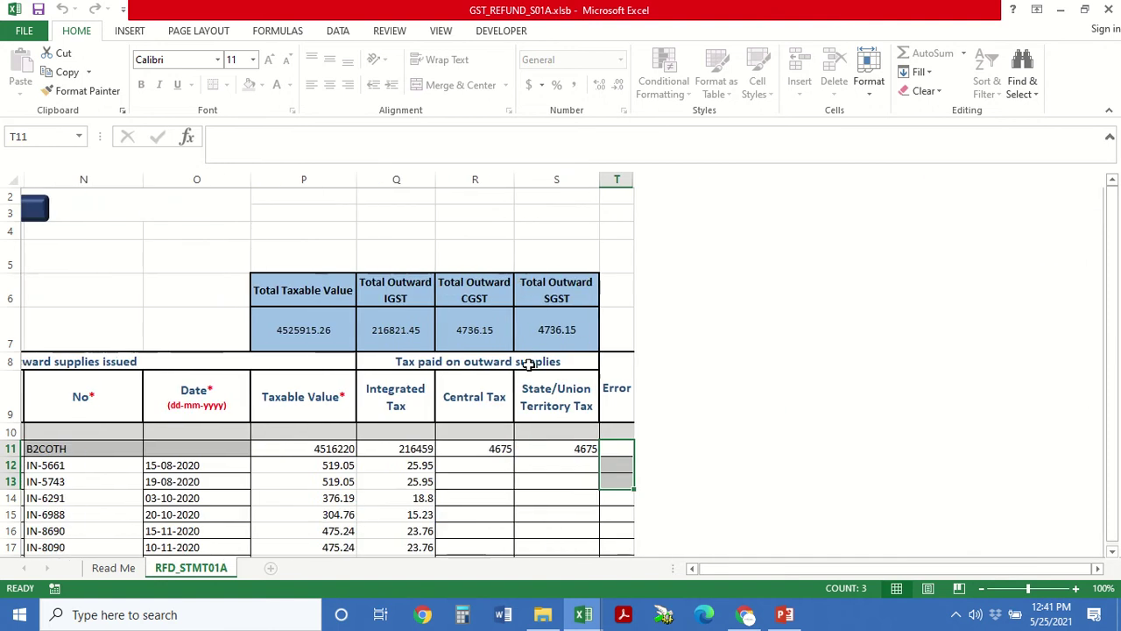
click(616, 451)
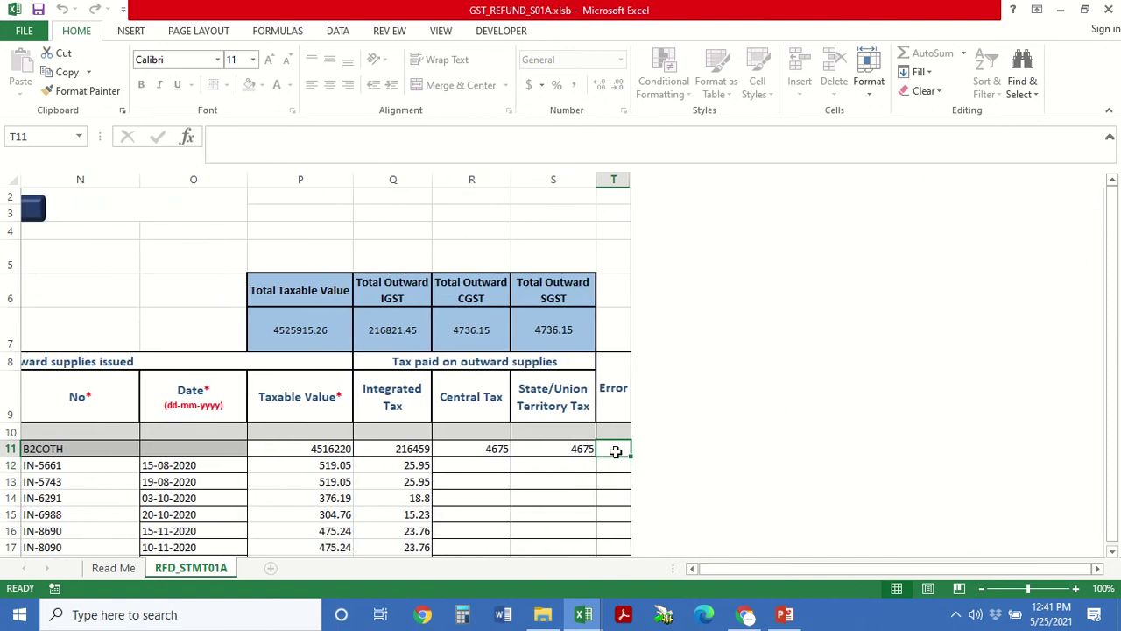
key(Down)
key(Down)
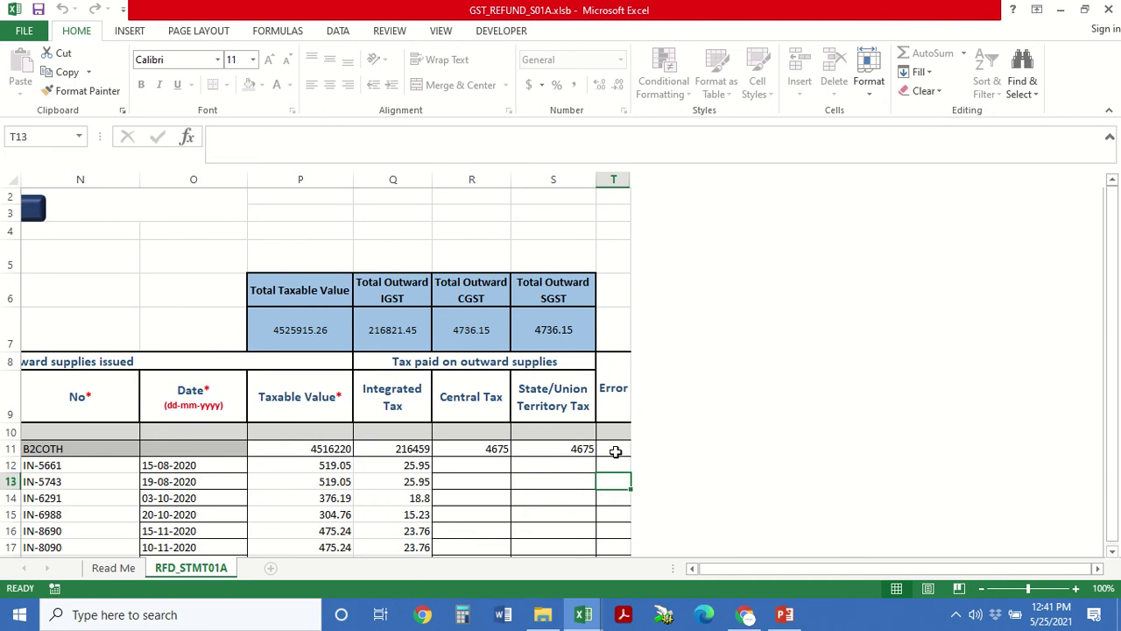
- Switch to Error_Report.csv and read the error details for the B2COTH entry and the outward invoice
key(alt+Tab)
key(alt+Tab)
key(alt+Tab)
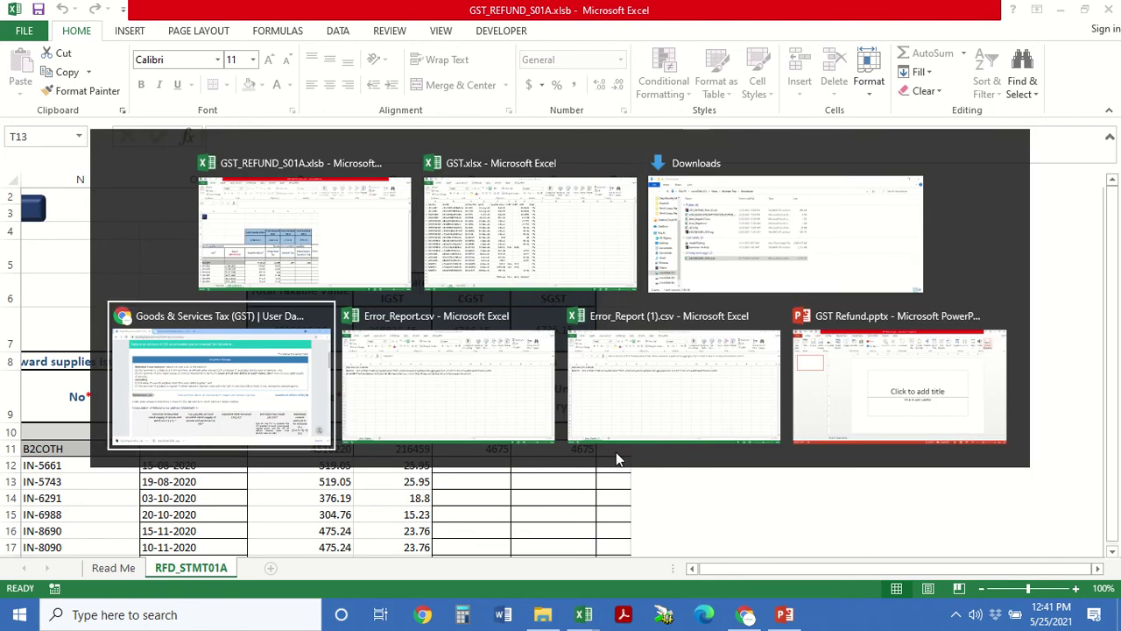
key(alt+Tab)
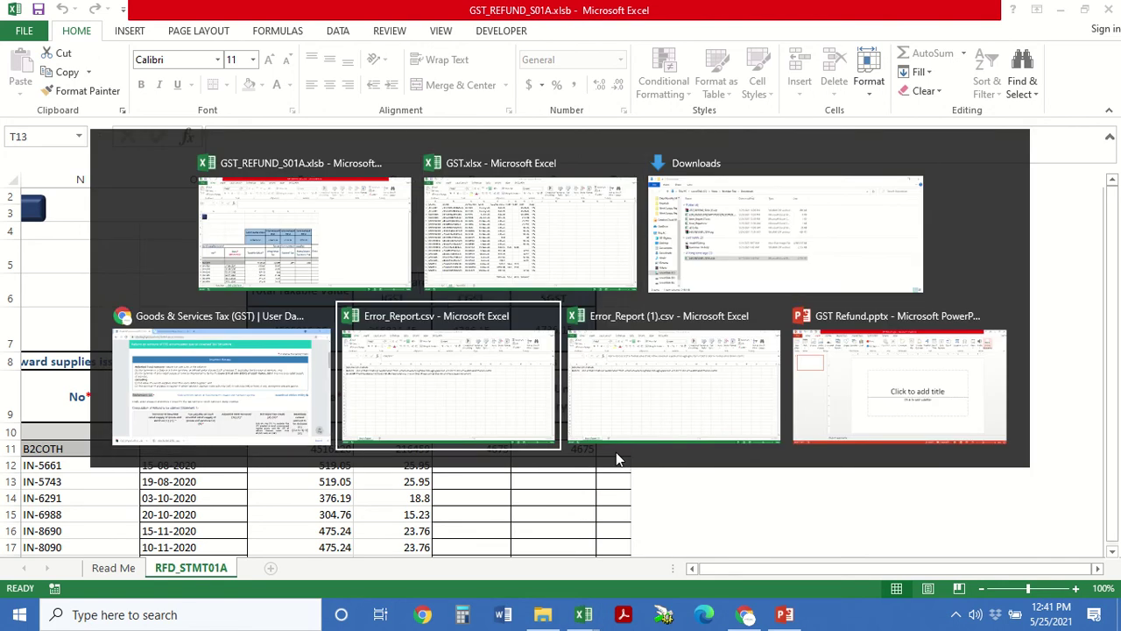
key(Down)
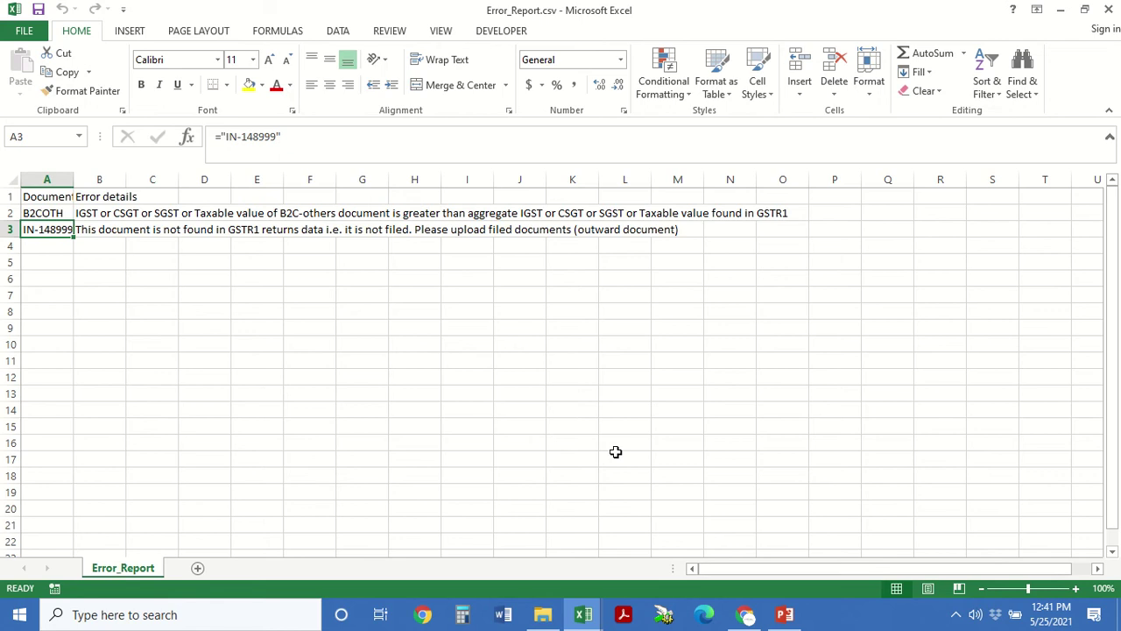
key(Up)
key(Right)
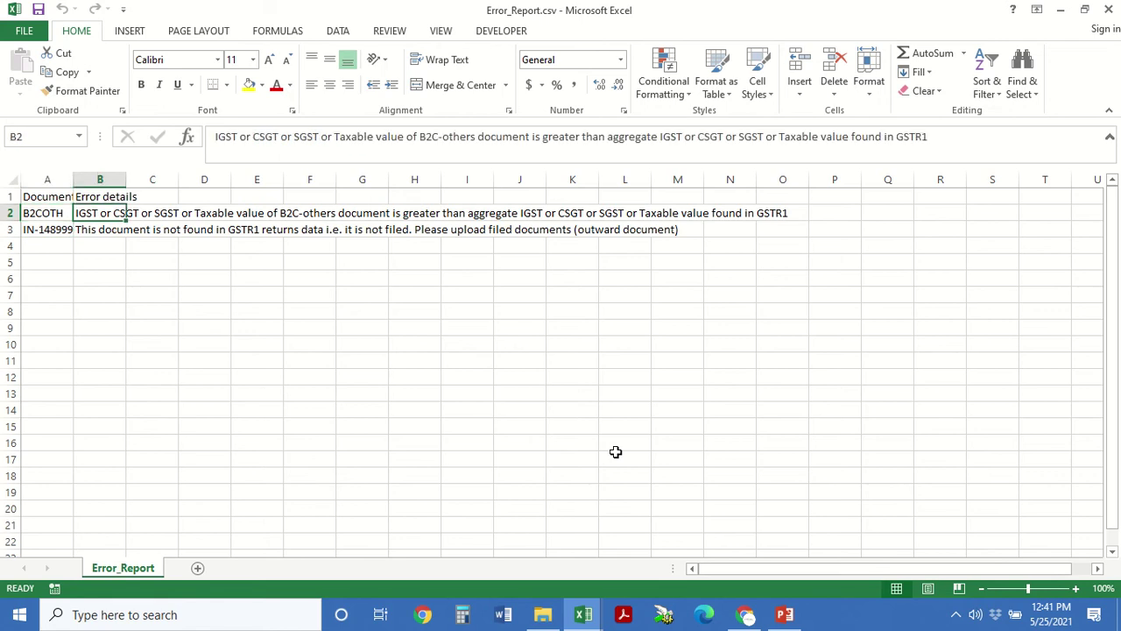
key(Left)
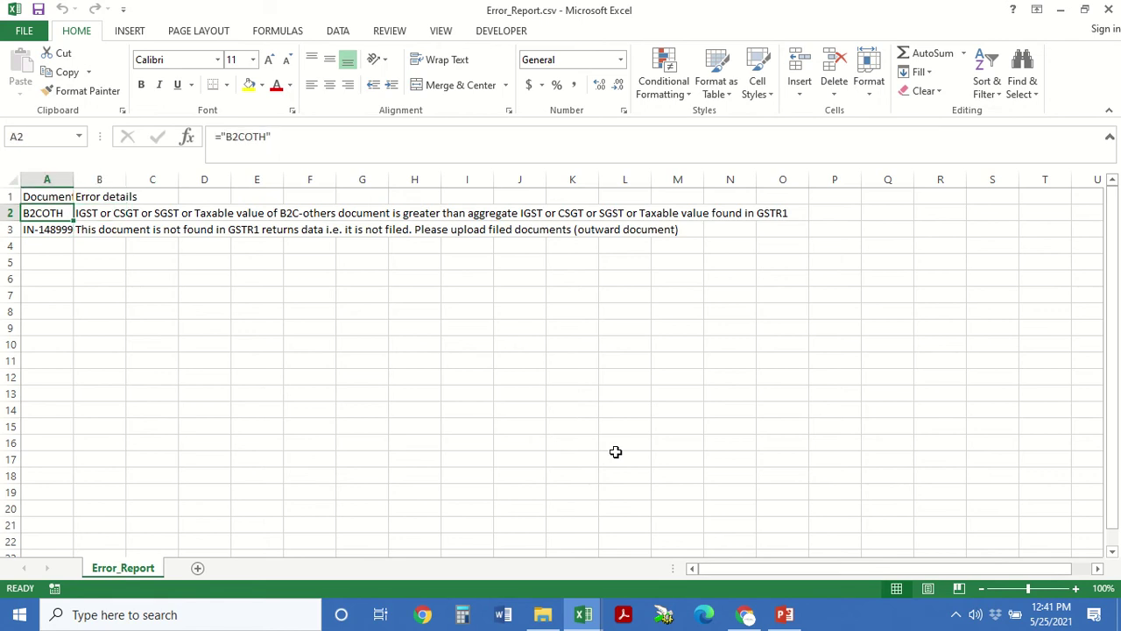
key(Right)
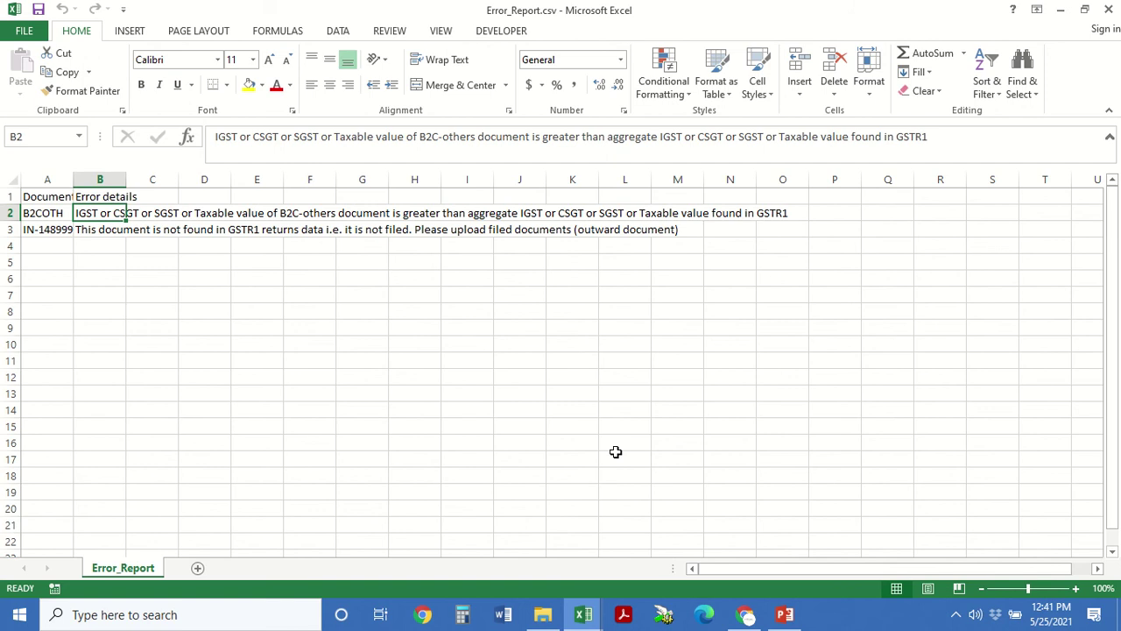
key(Right)
key(Right)
key(Left)
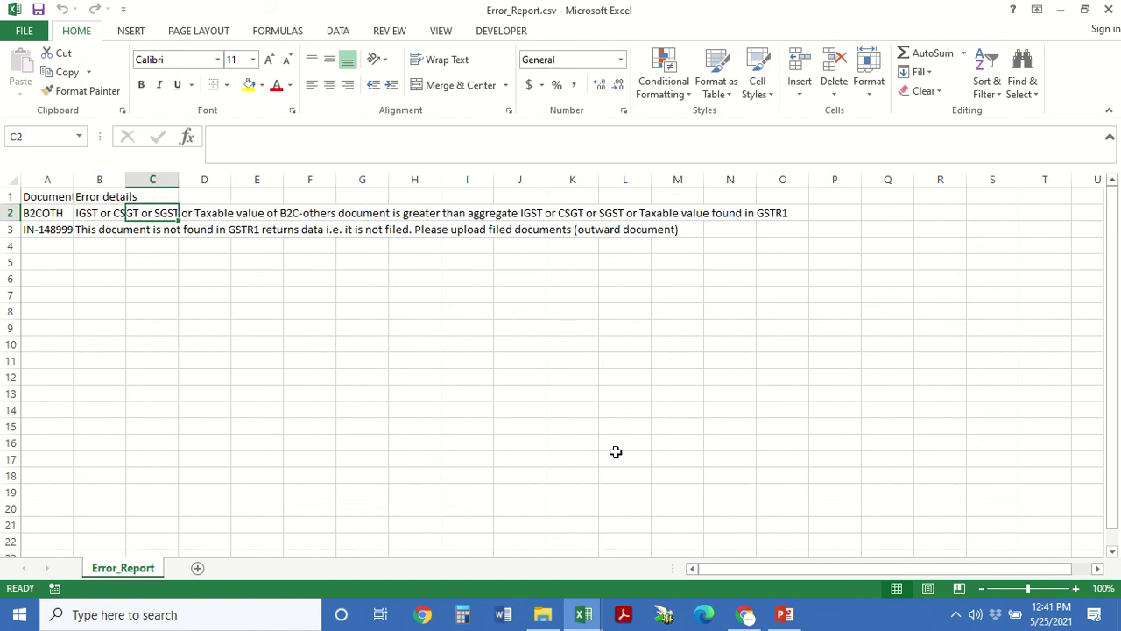
key(Left)
key(Left)
key(Down)
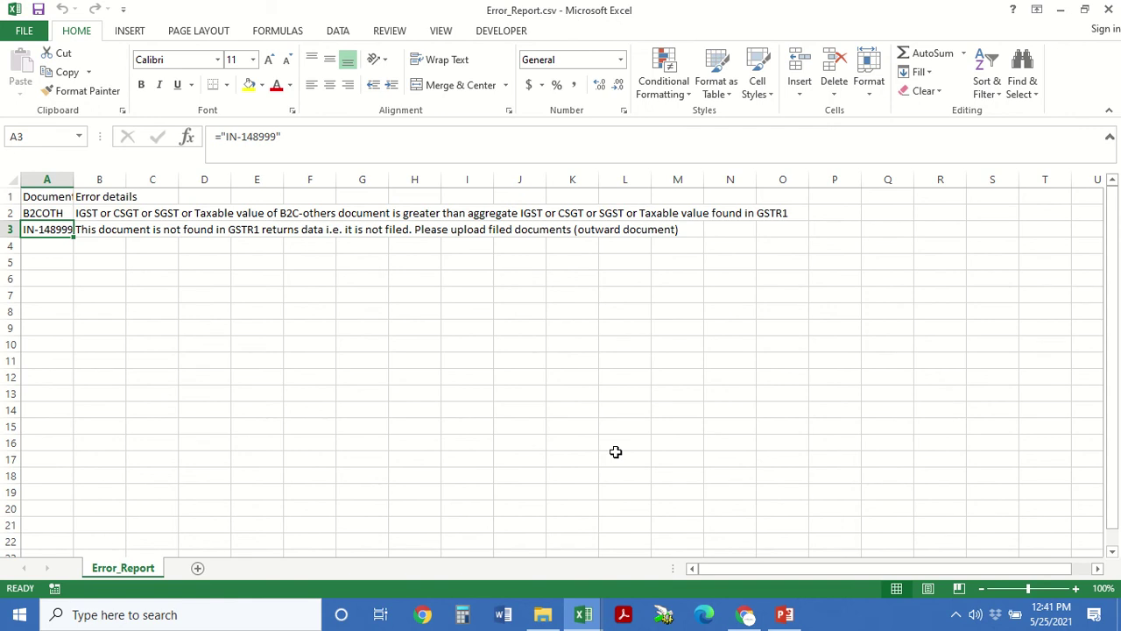
- Switch back to GST_REFUND_S01A.xlsb and look for the reported invoice among the outward supply document numbers
key(alt+Tab)
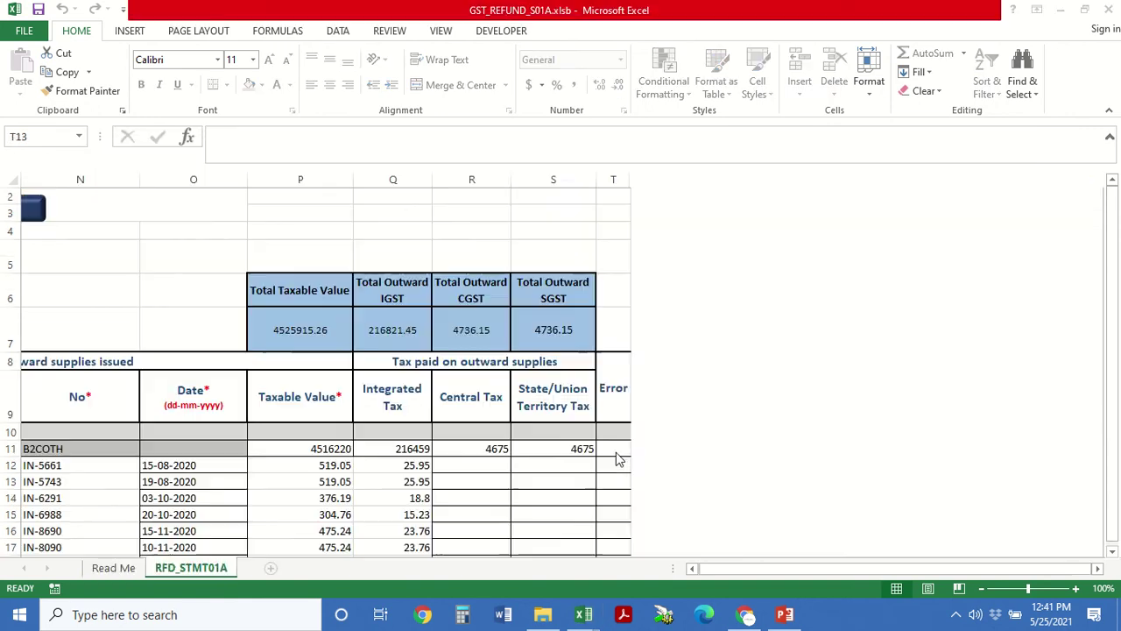
key(Left)
key(Left)
key(Left)
key(Left)
key(Left)
key(Left)
key(Left)
key(Left)
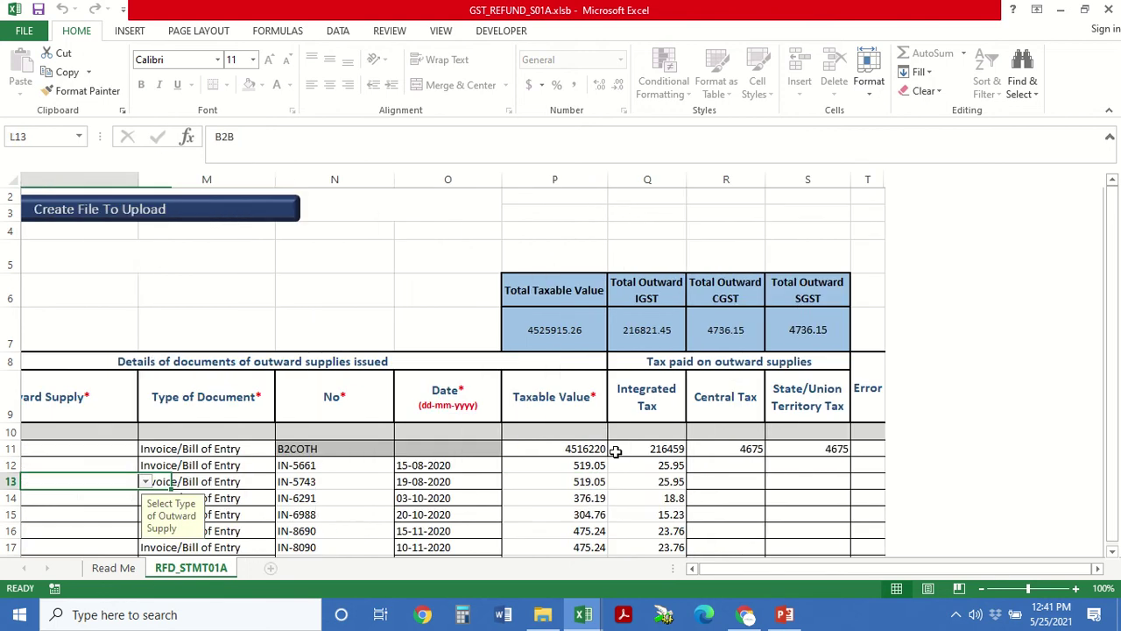
key(Right)
key(Right)
key(Down)
key(Down)
key(Down)
key(Down)
key(Down)
key(Down)
key(Down)
key(Down)
key(Down)
key(Down)
key(Down)
key(Down)
key(Down)
key(Down)
key(Down)
key(Down)
key(Down)
key(Down)
key(Down)
key(Down)
key(Down)
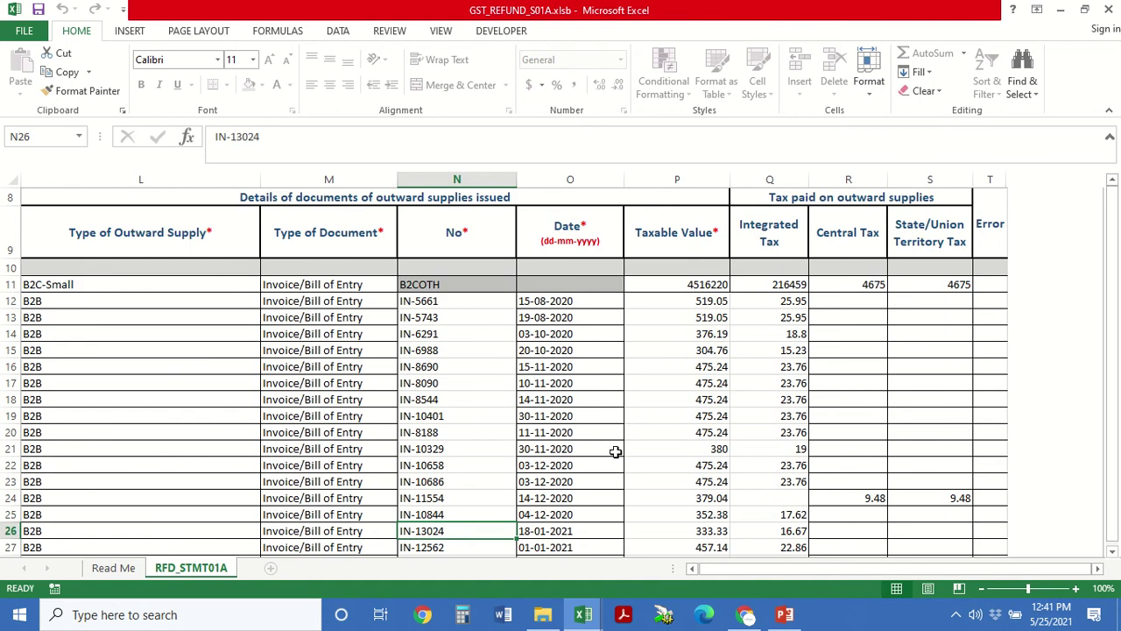
key(Up)
key(Up)
key(Up)
key(Up)
key(Up)
key(Up)
key(Up)
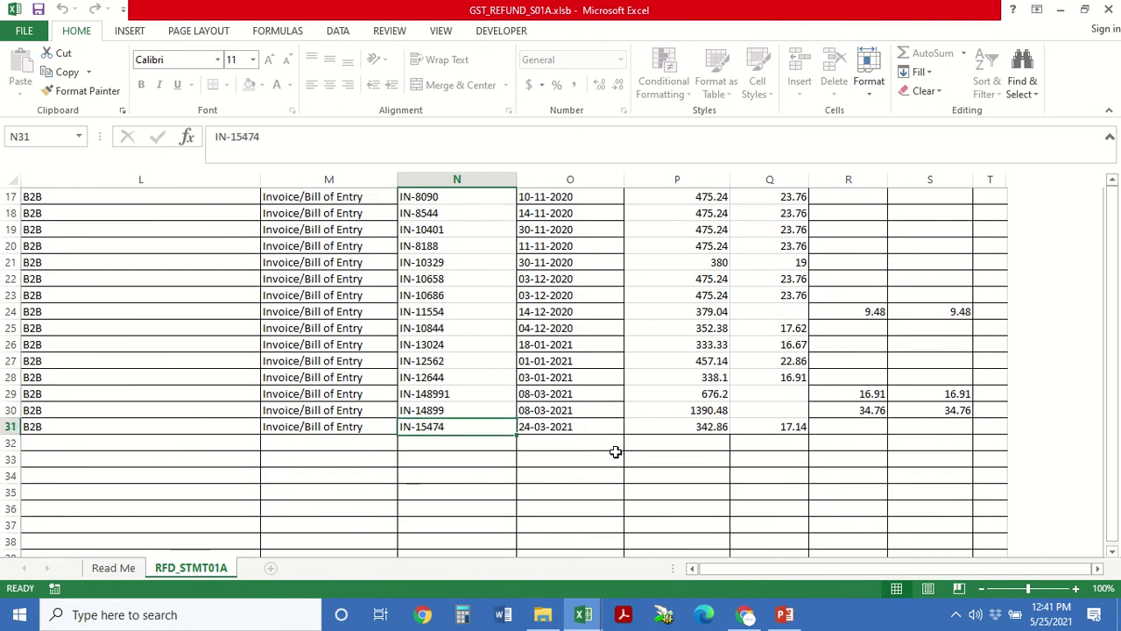
- Compare the document number in row 30 with the invoice listed in Error_Report.csv, and return to GST_REFUND_S01A.xlsb
key(Right)
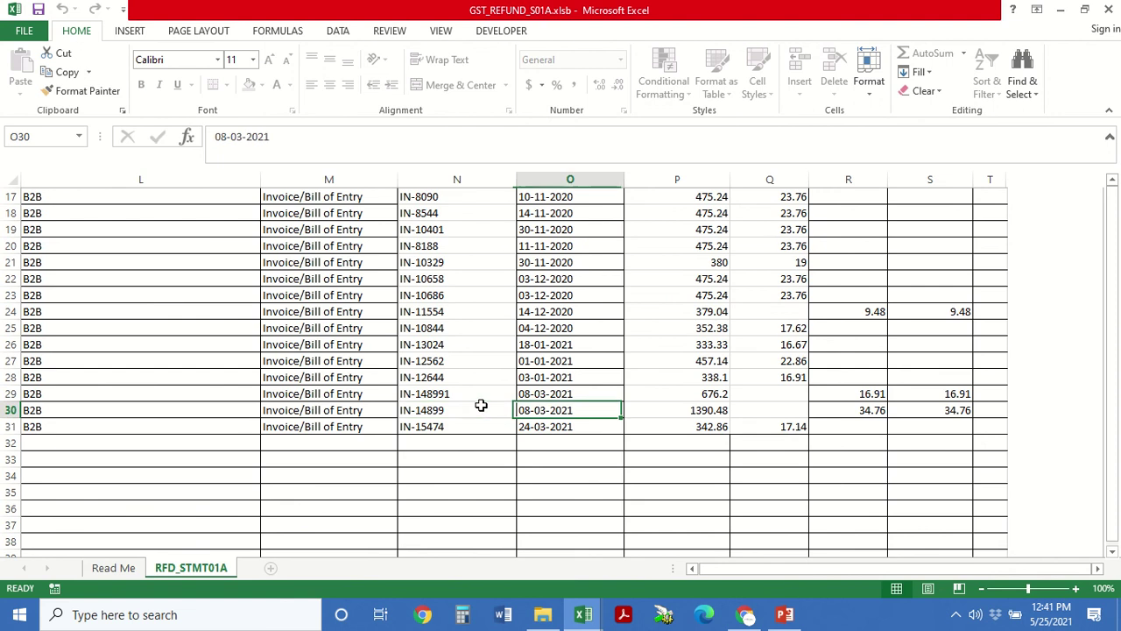
key(Left)
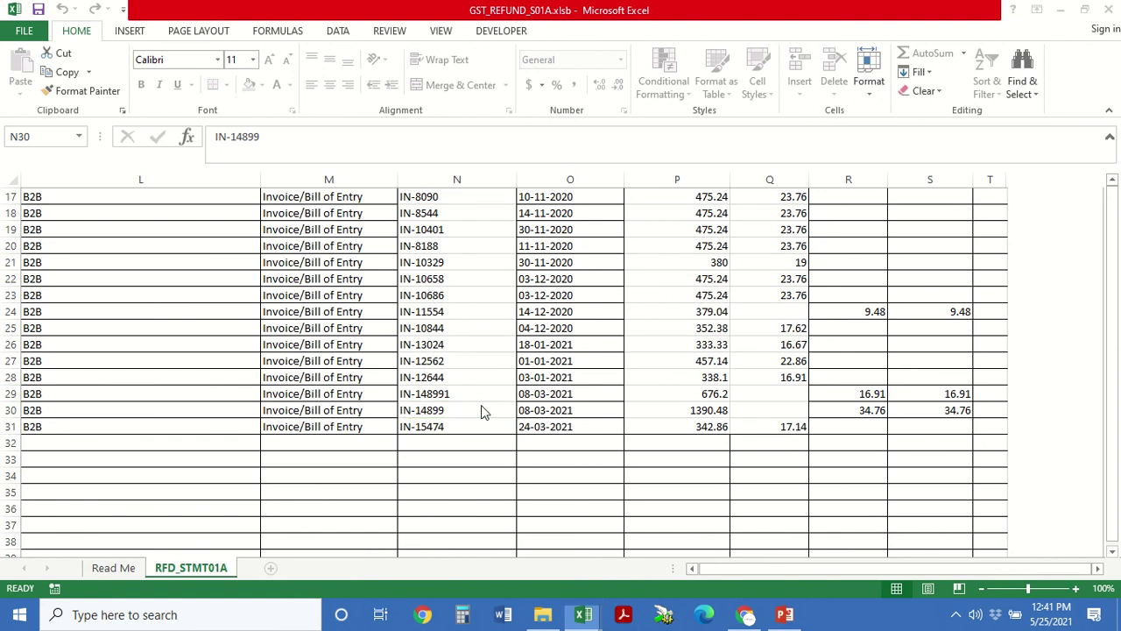
key(ctrl+Tab)
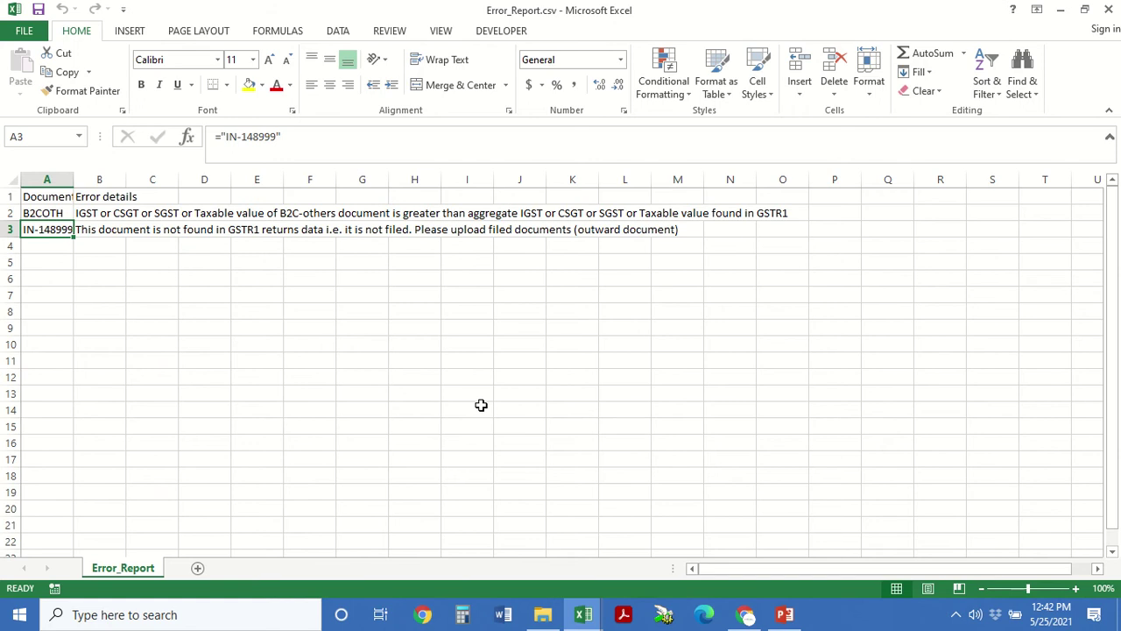
key(ctrl+Tab)
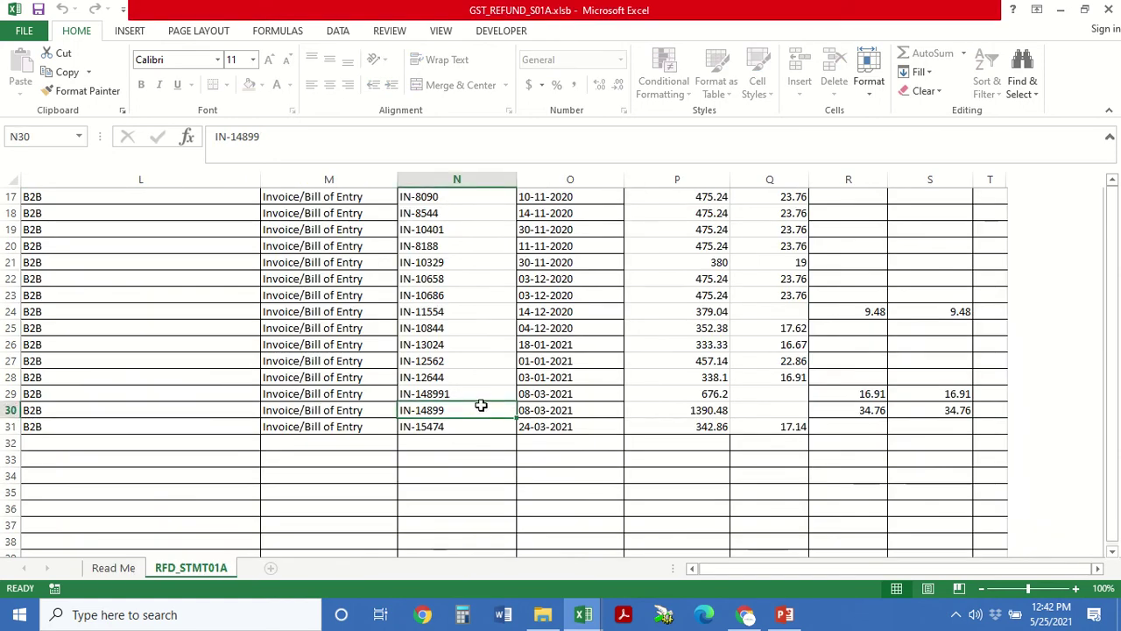
- Return to the top of Statement 1A and look over the return period details and the inward and outward supply totals
key(ctrl+Up)
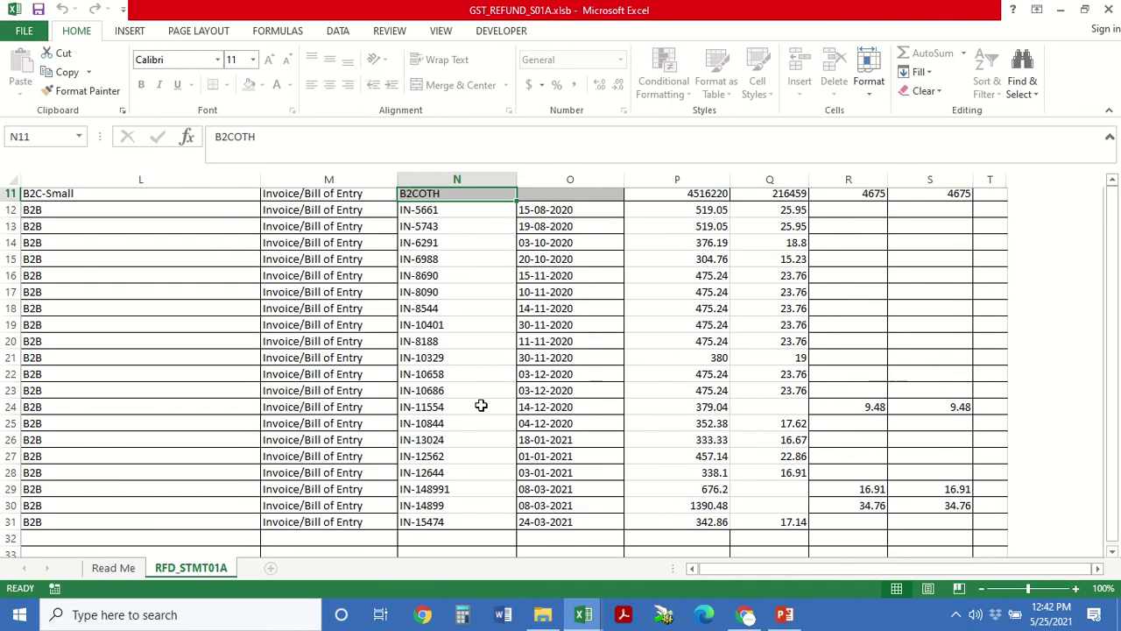
key(ctrl+Up)
key(Left)
key(Left)
key(Left)
key(Left)
key(Left)
key(Left)
key(Left)
key(Left)
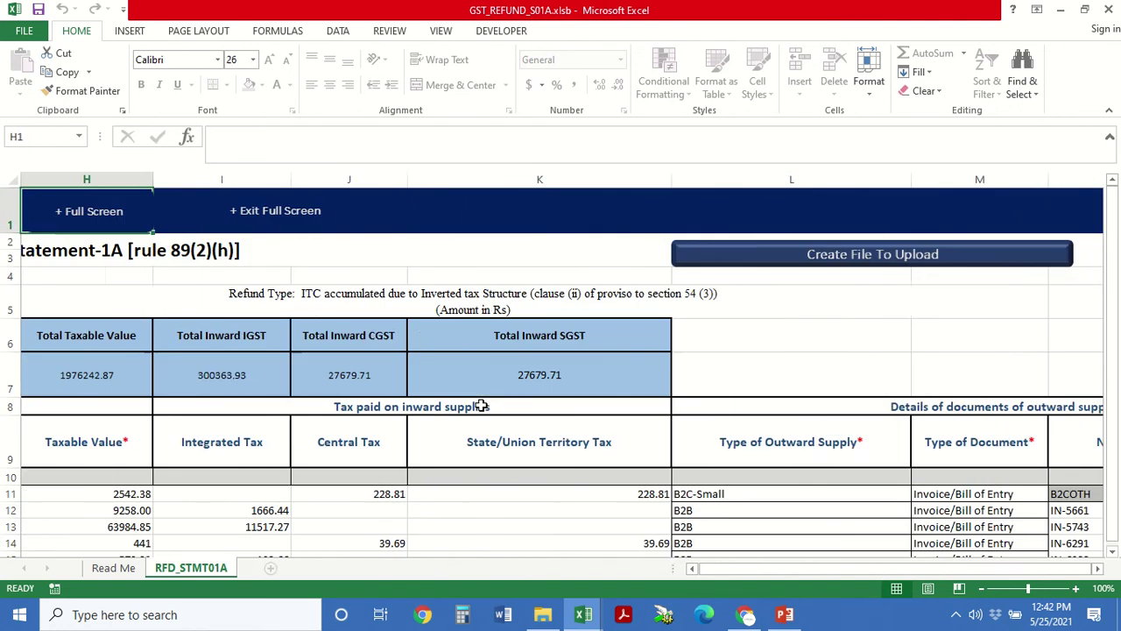
key(Left)
key(Left)
key(Left)
key(Left)
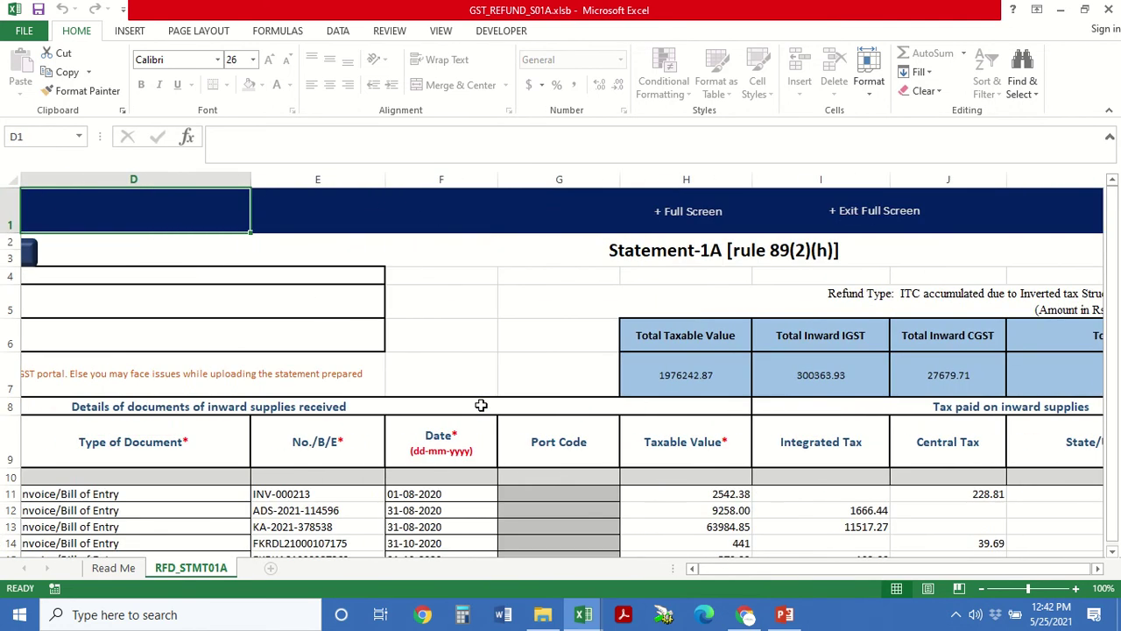
key(Down)
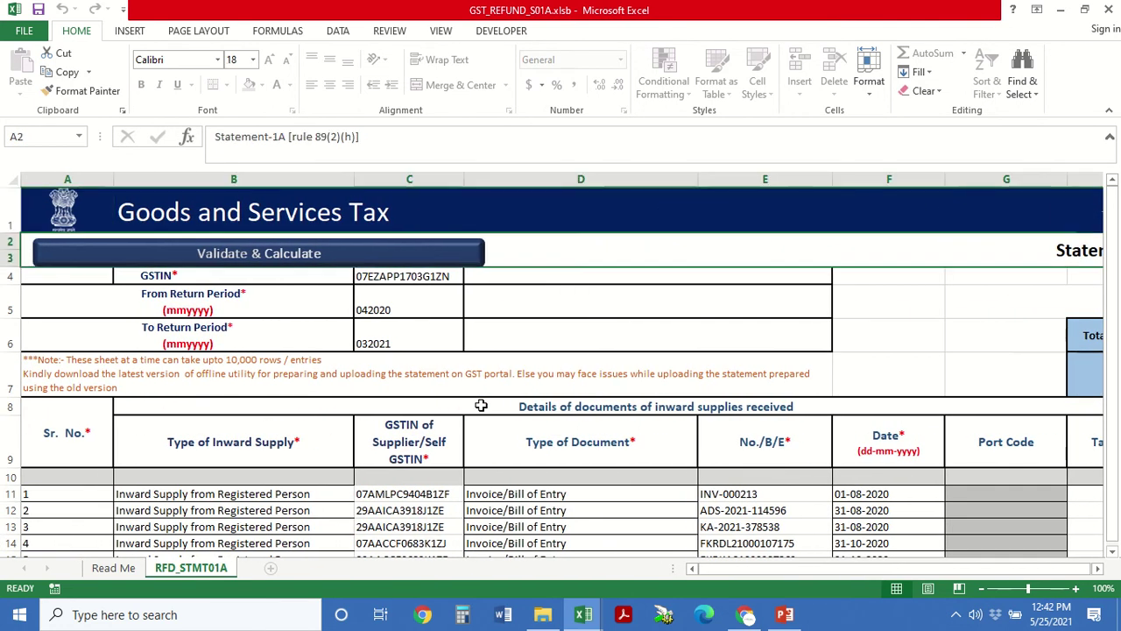
key(Right)
key(Right)
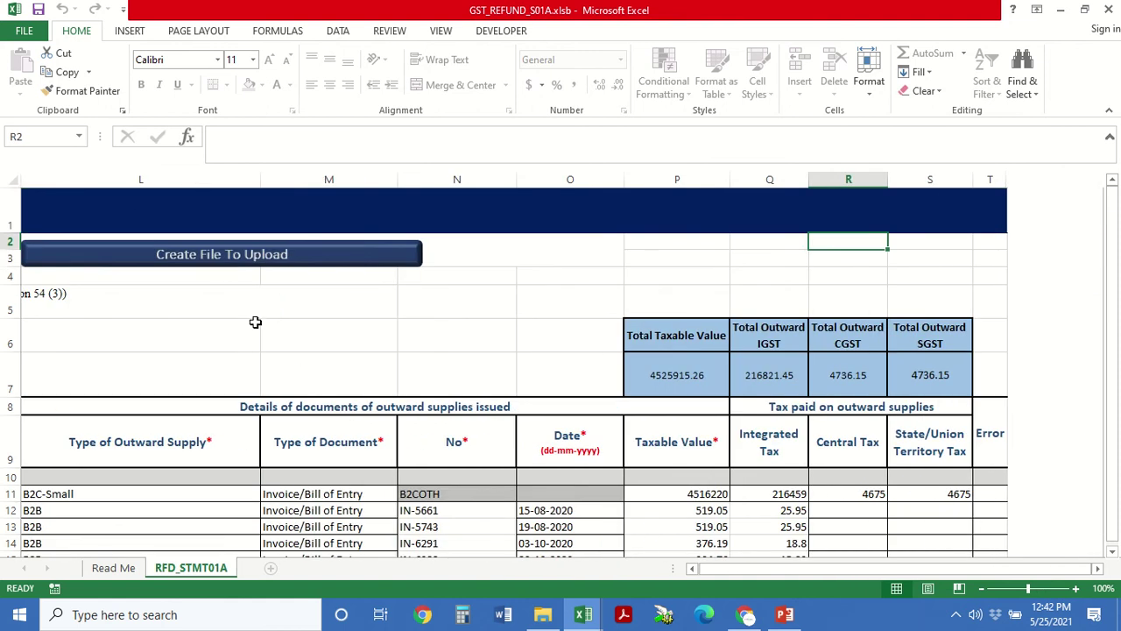
- Create the Statement 1A upload file and save it on the Desktop as GSTREFUND
click(221, 256)
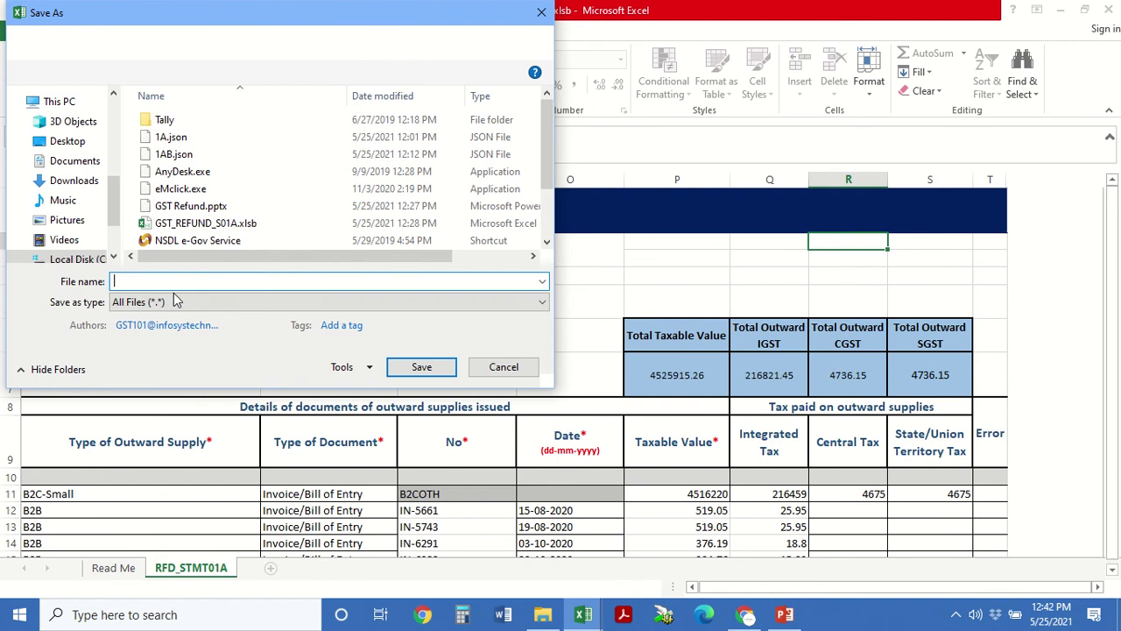
text(G)
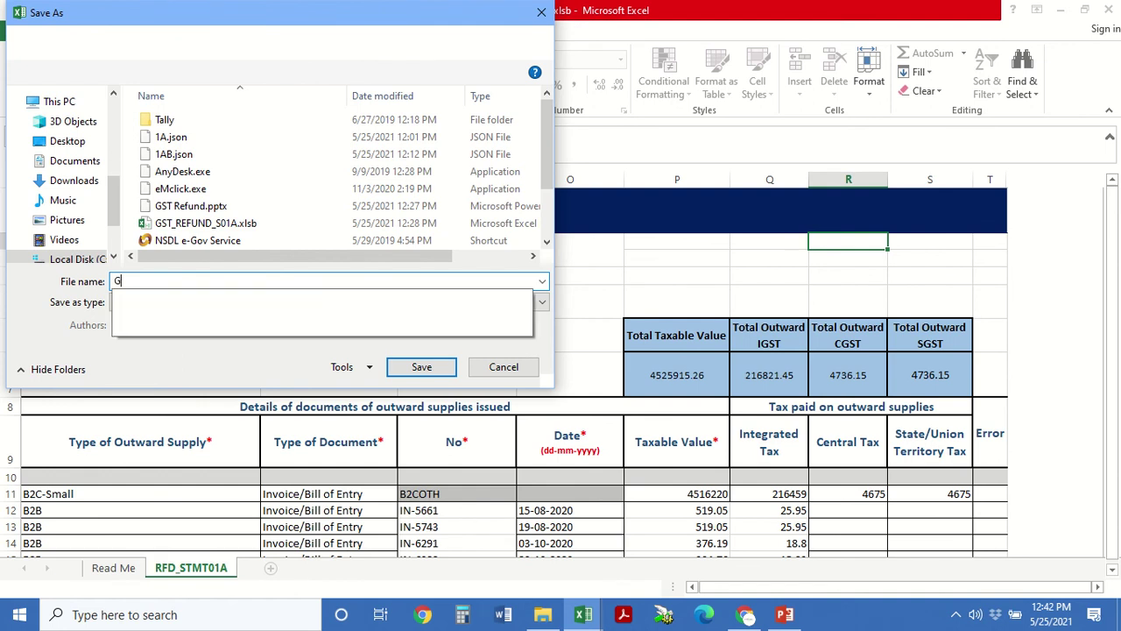
text(STREFUND)
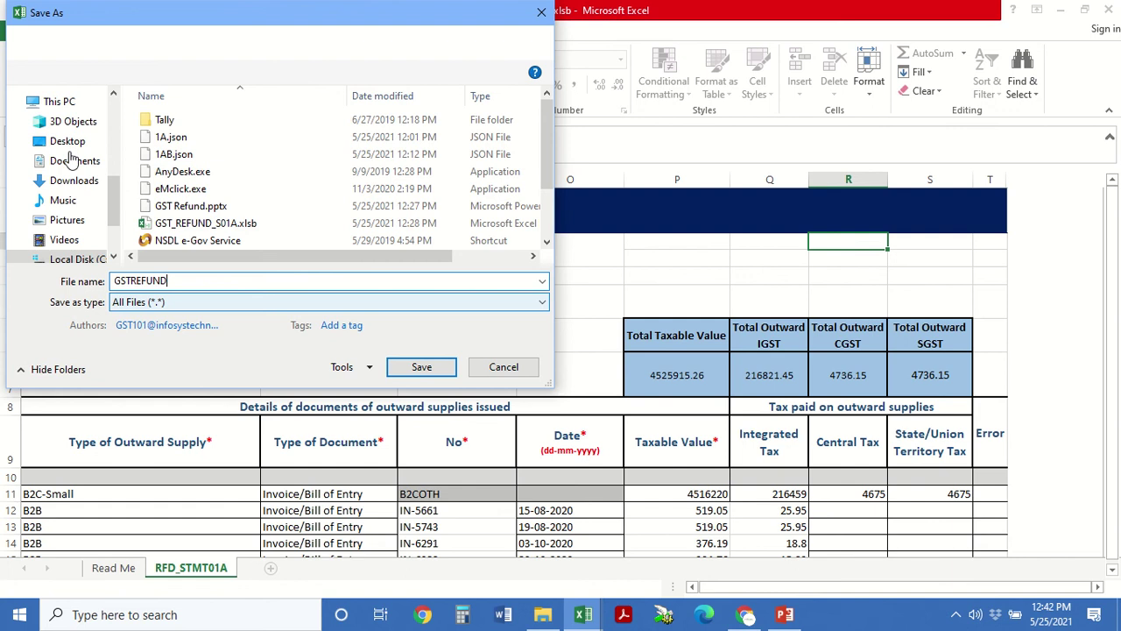
click(67, 146)
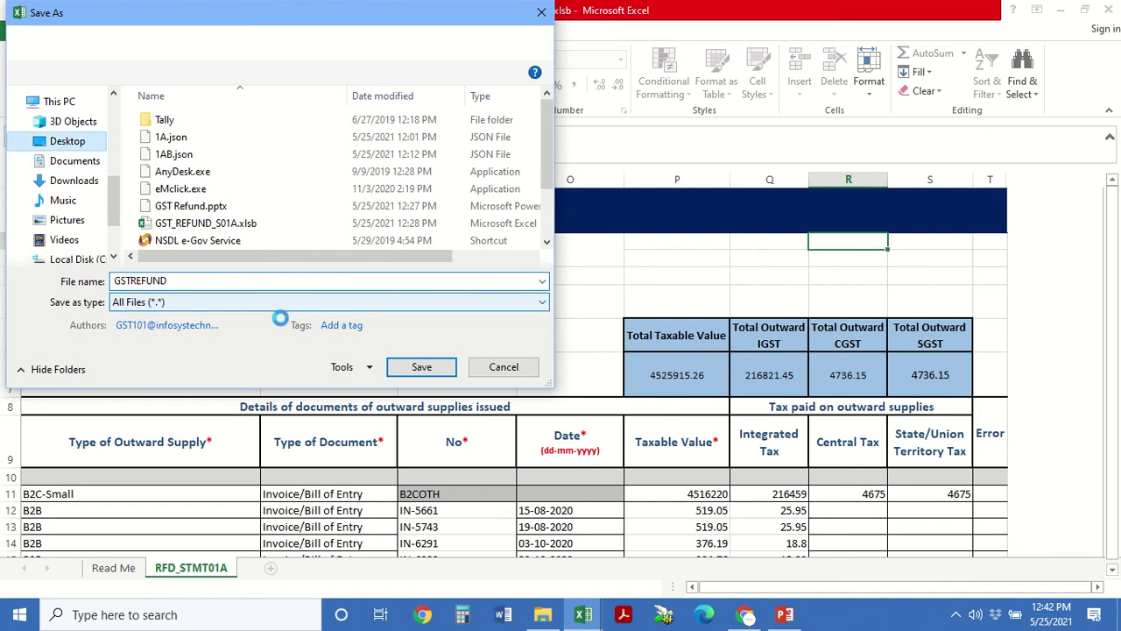
click(422, 367)
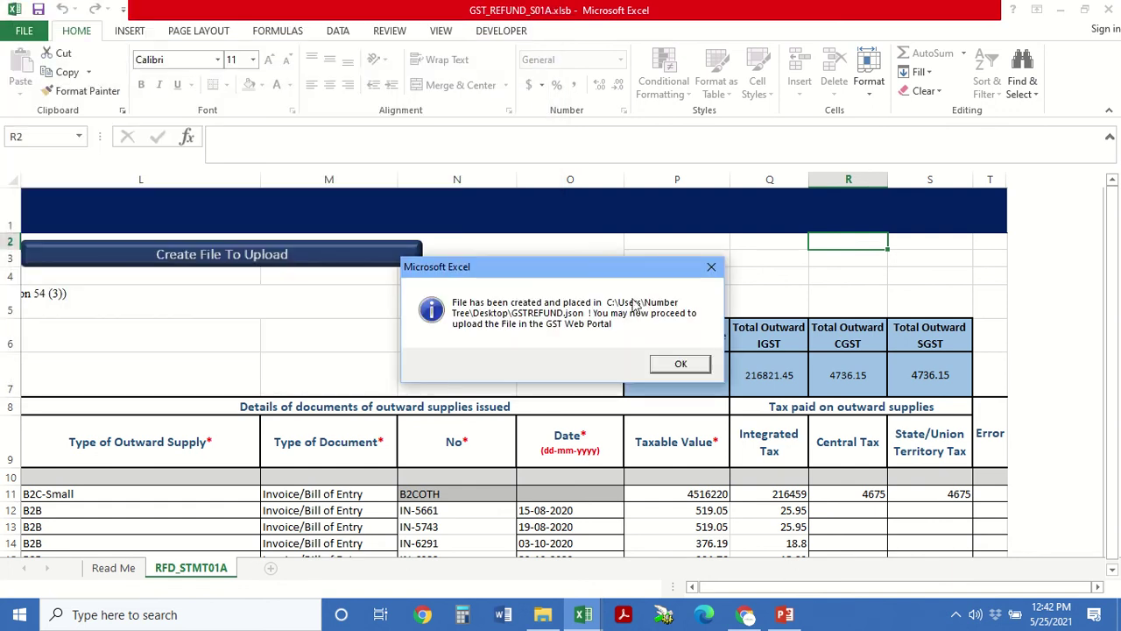
click(667, 365)
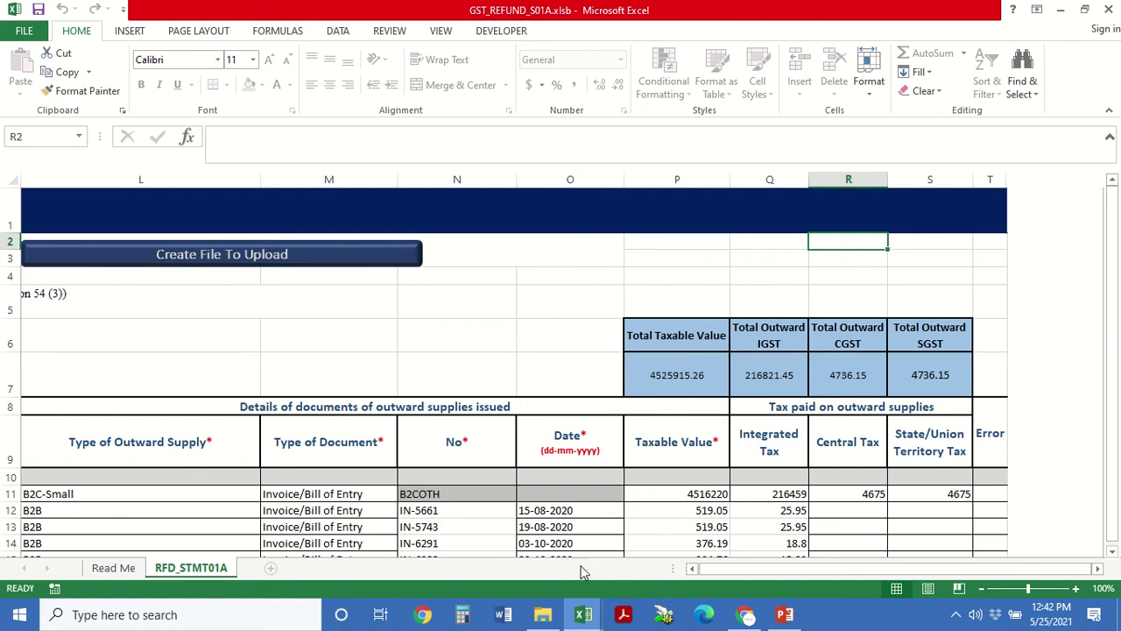
- Switch to the GST portal in Chrome and open the Statement 1A upload page for inward and outward supply documents
click(746, 615)
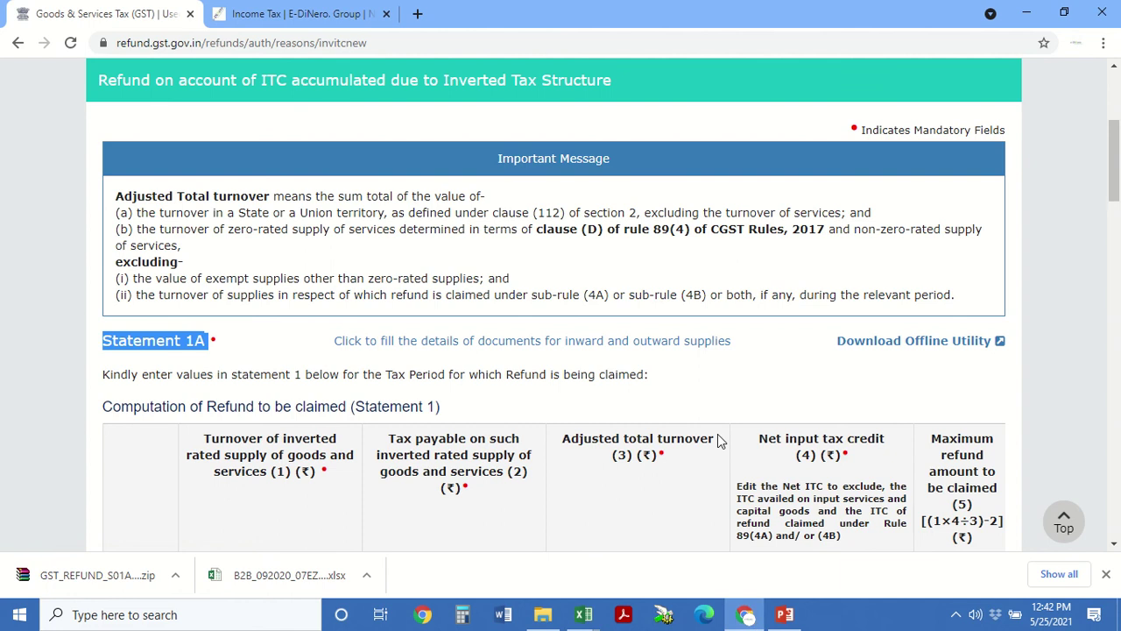
scroll(661, 441, down, 1)
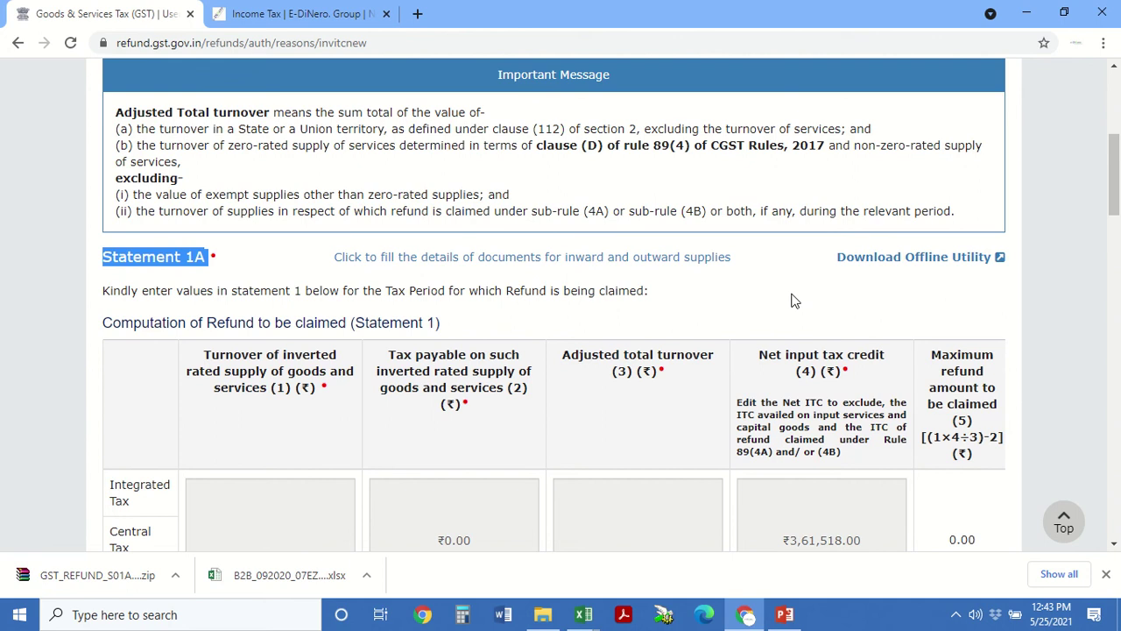
click(513, 261)
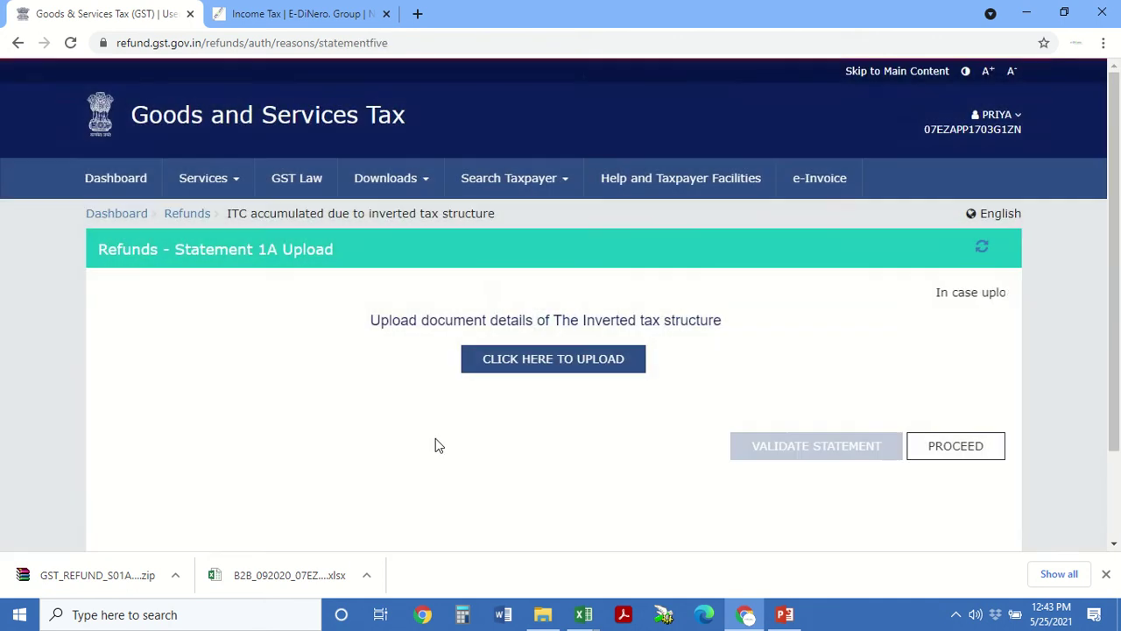
scroll(439, 444, down, 1)
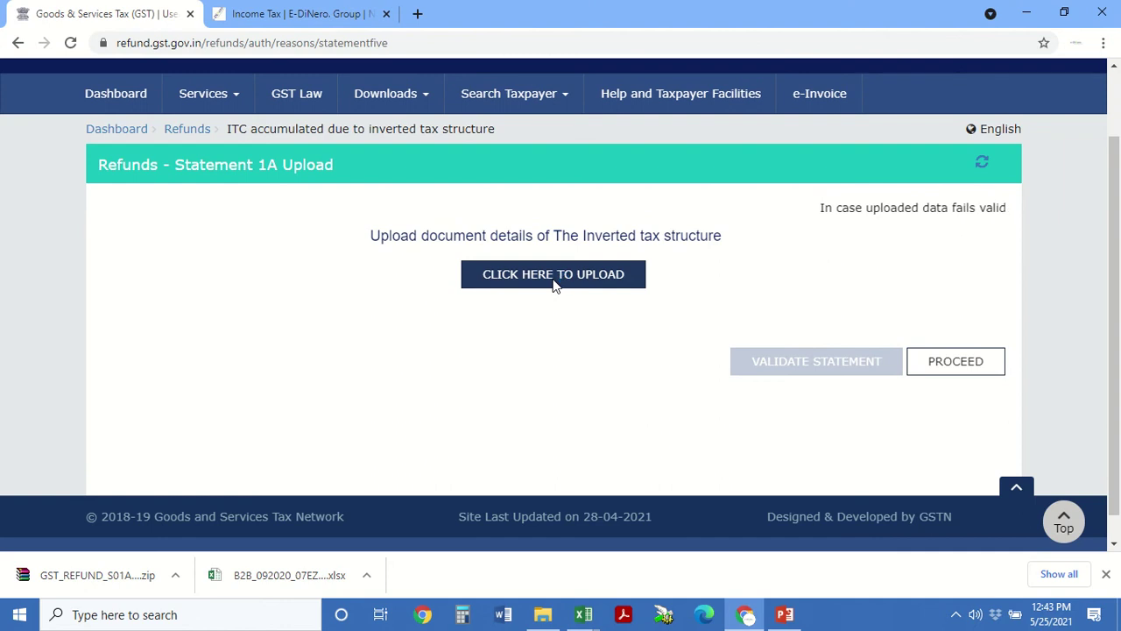
- Upload GSTREFUND.json from the Desktop as the inverted tax structure document details and refresh the upload status
click(554, 279)
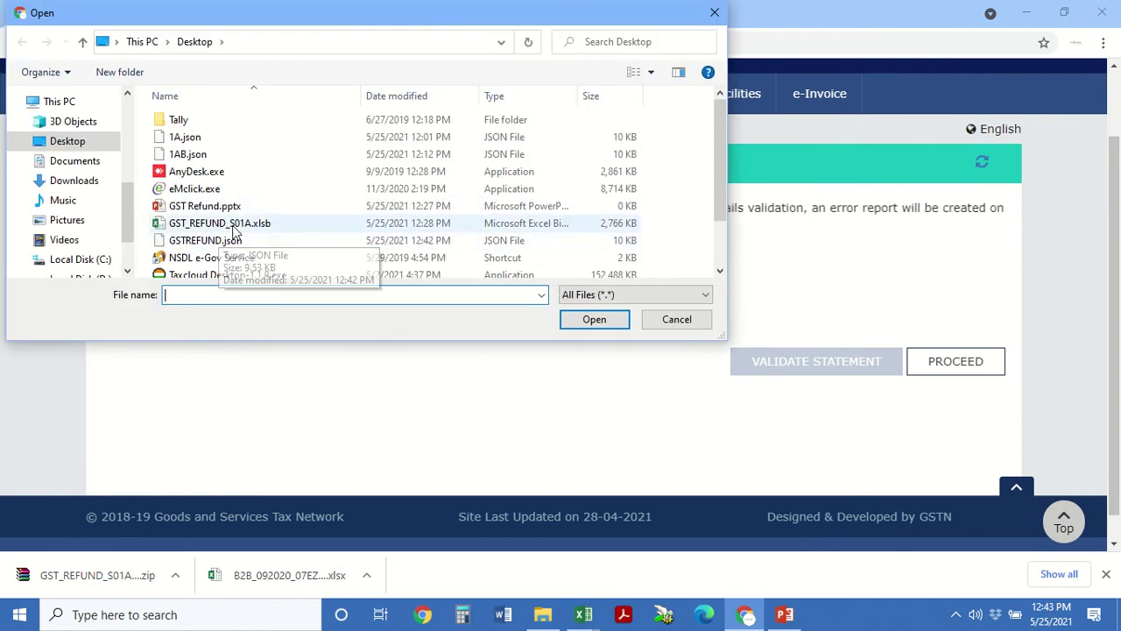
click(226, 240)
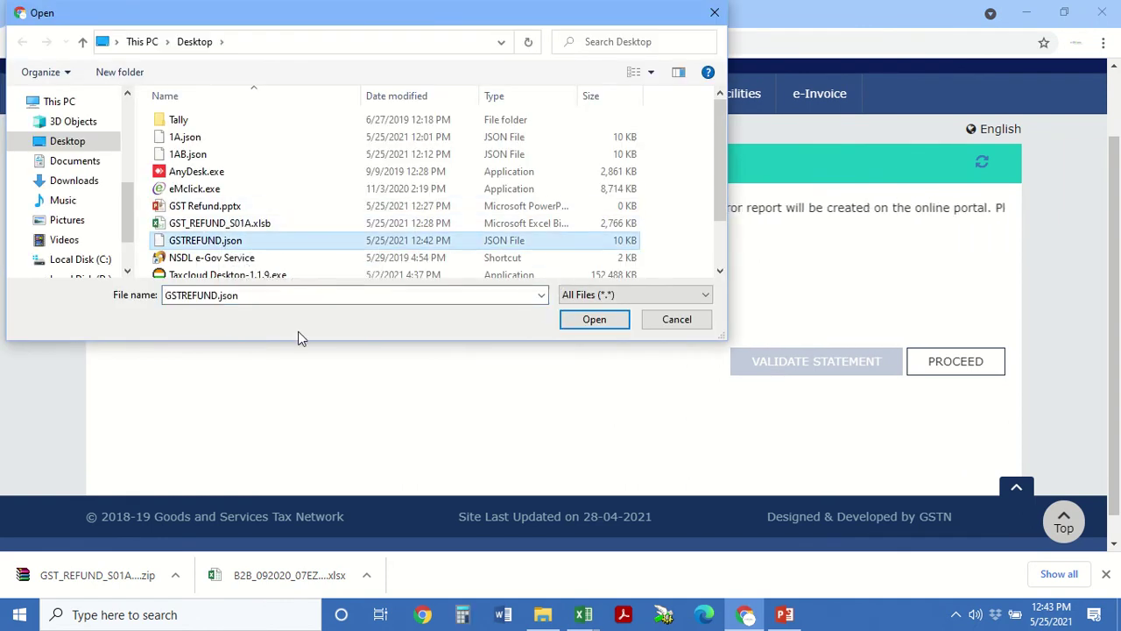
click(595, 321)
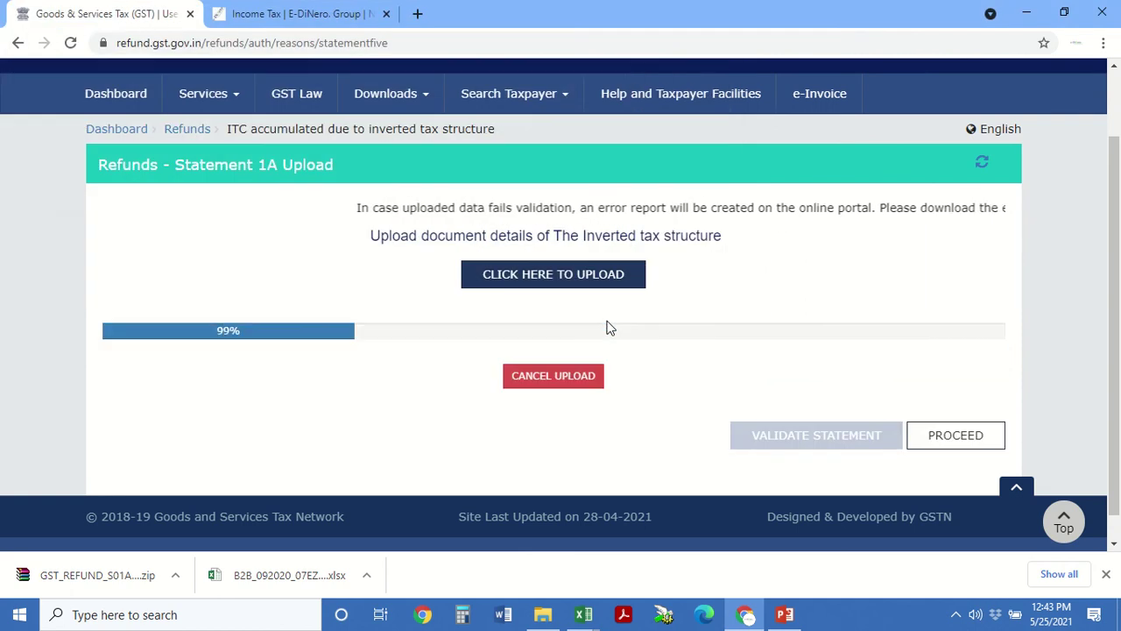
scroll(506, 469, down, 2)
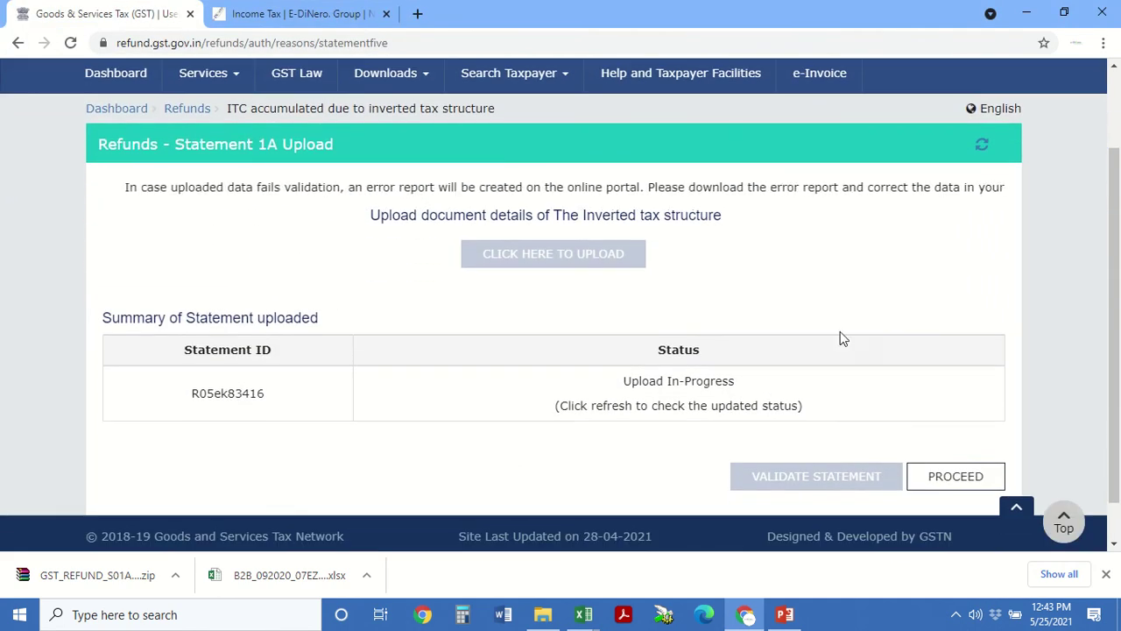
click(982, 147)
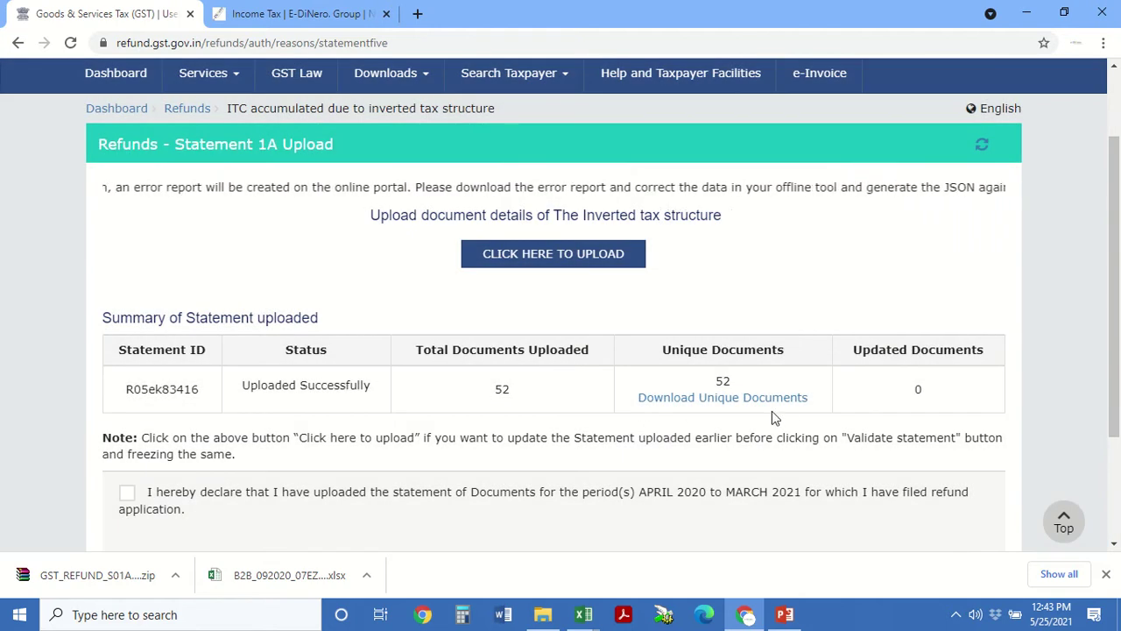
- Accept the declaration for April 2020 to March 2021 and submit the uploaded statement for validation
scroll(455, 437, down, 1)
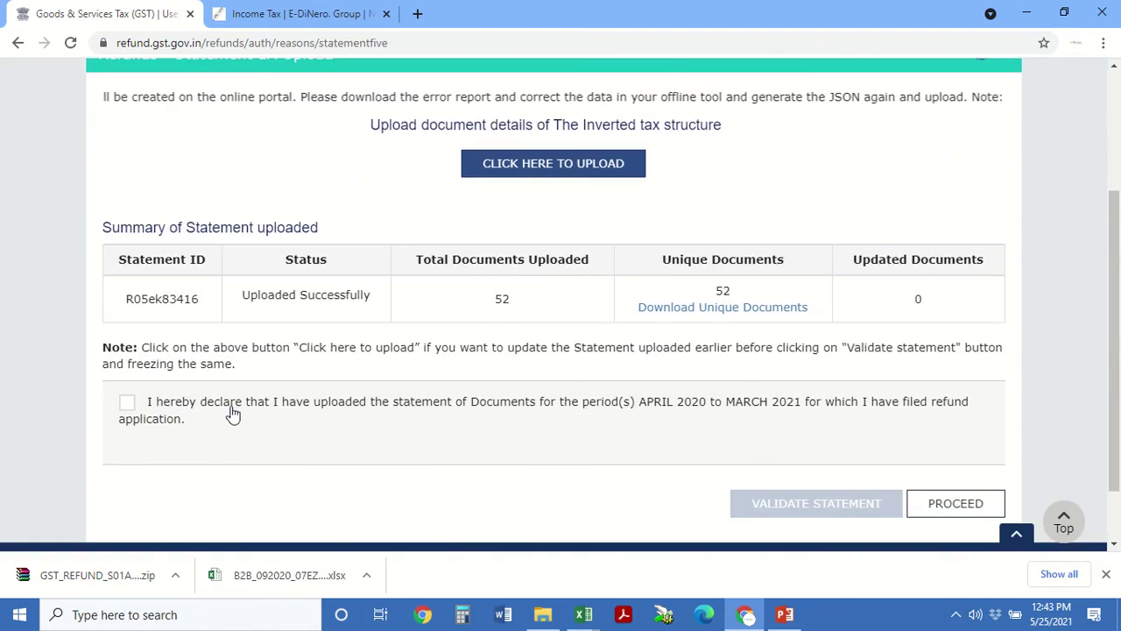
click(129, 403)
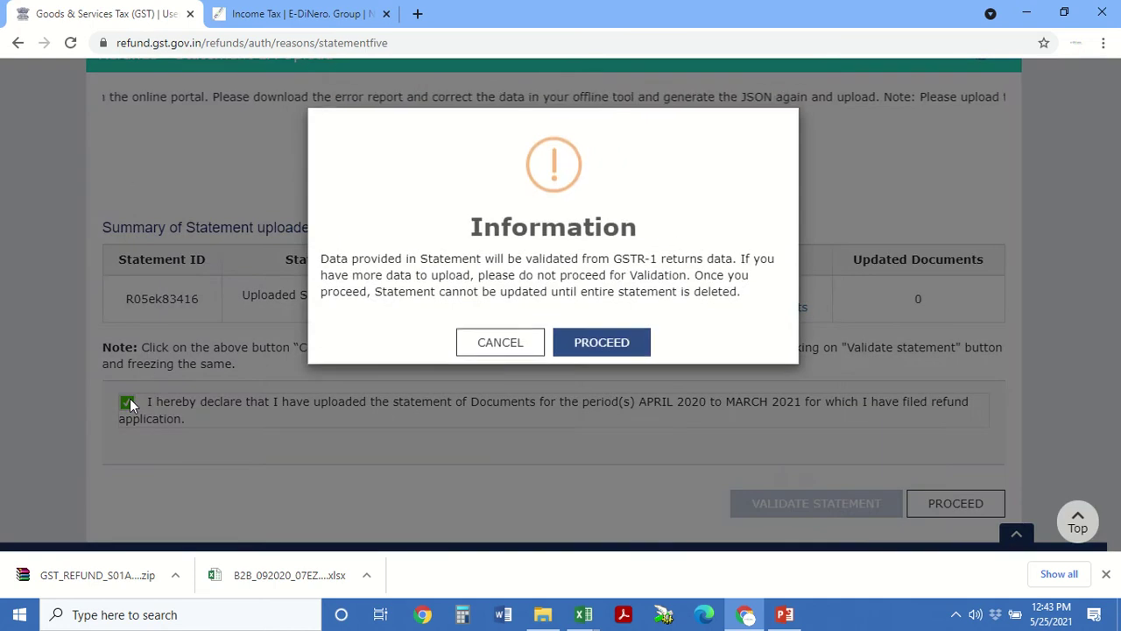
click(641, 335)
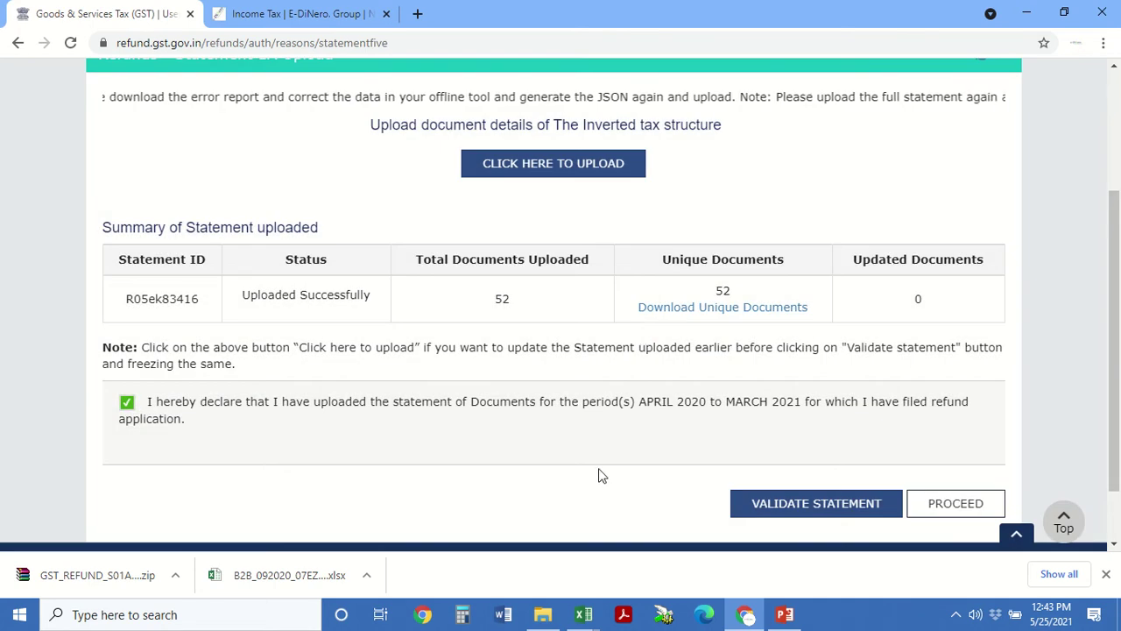
click(824, 501)
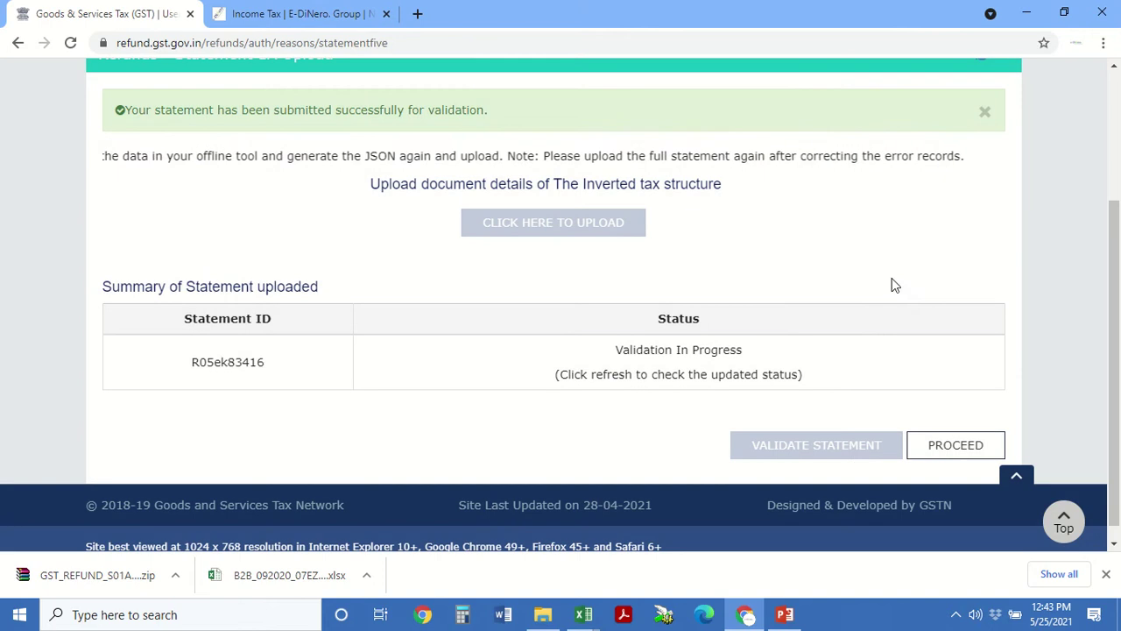
- Proceed to the GST RFD-01 form and examine the Statement 1 refund computation table
scroll(882, 303, up, 1)
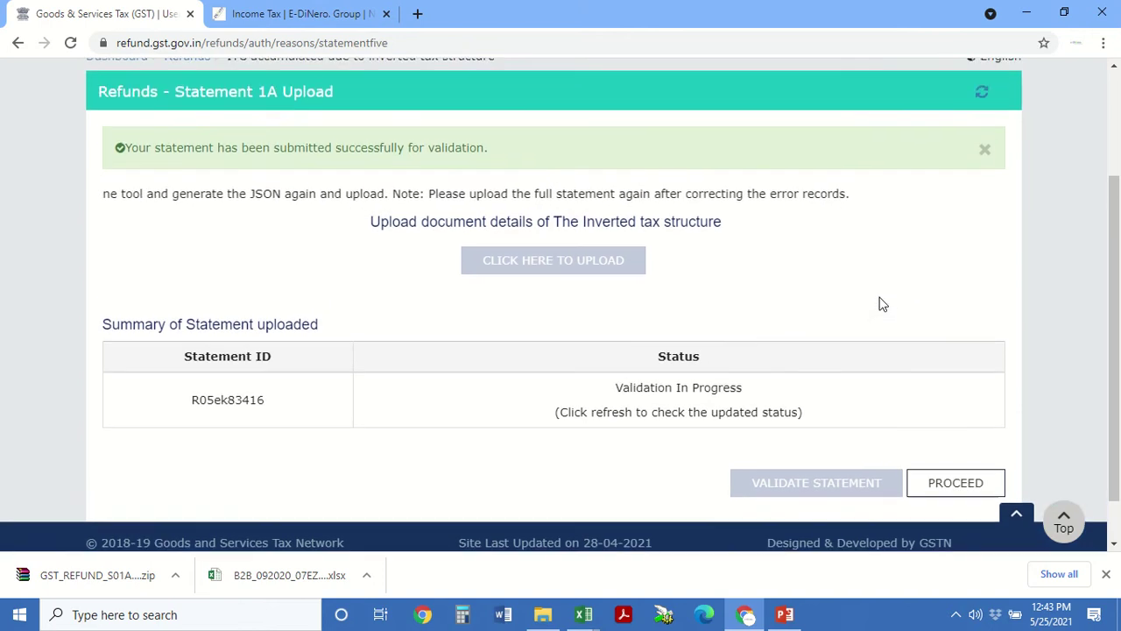
click(944, 482)
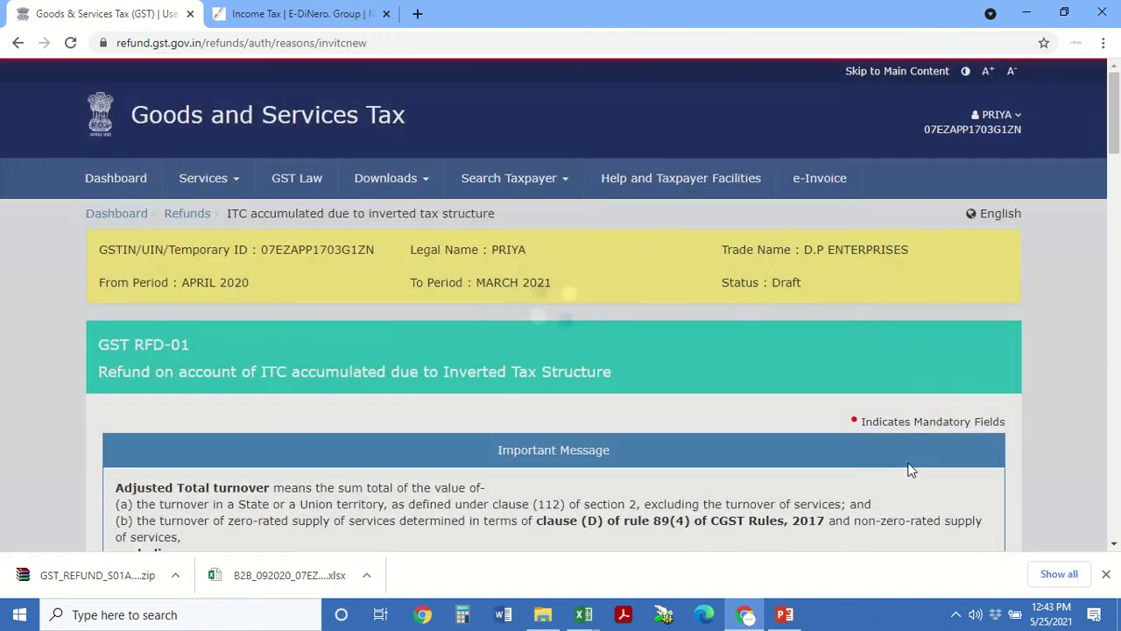
scroll(640, 441, down, 3)
scroll(640, 444, down, 2)
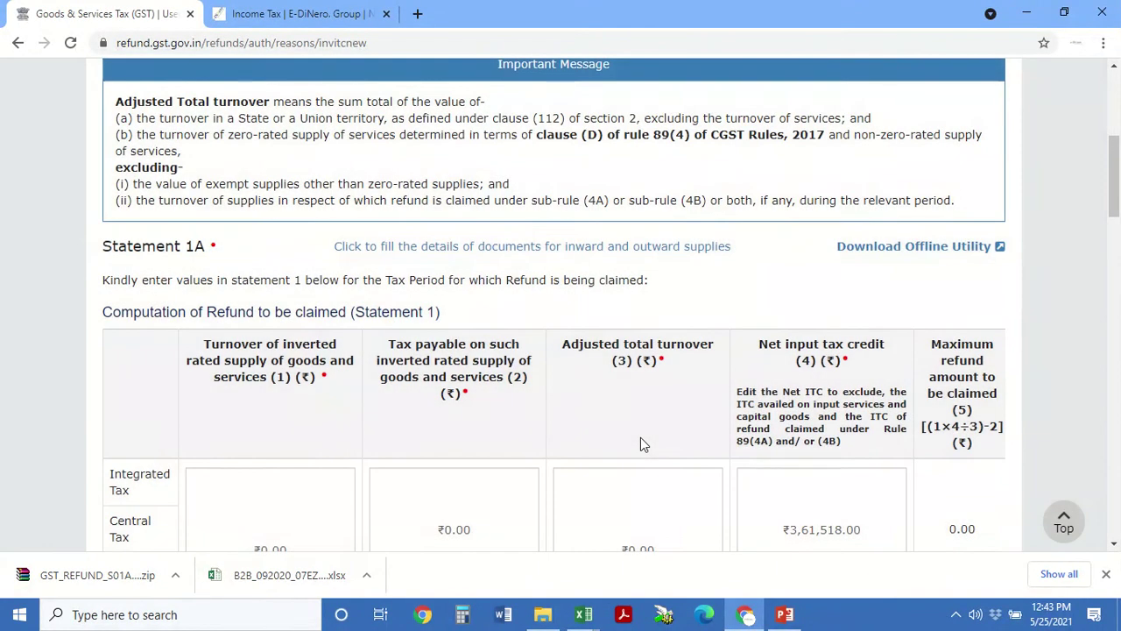
scroll(641, 437, down, 2)
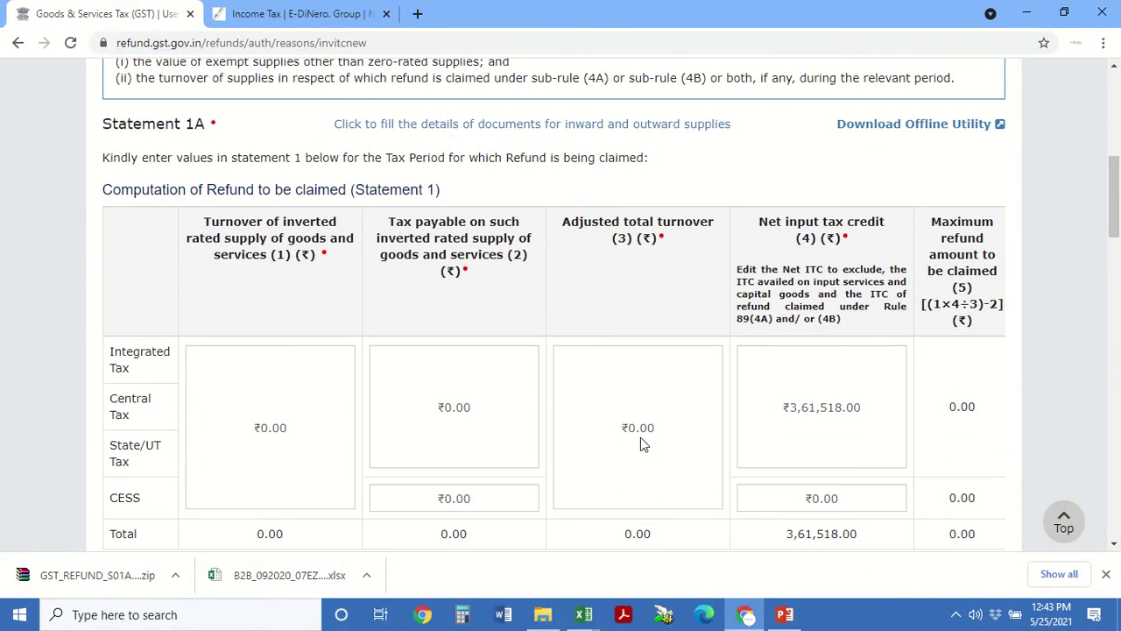
- Reopen the Statement 1A upload page and check the validation status in the summary of the uploaded statement
scroll(640, 437, up, 2)
click(526, 275)
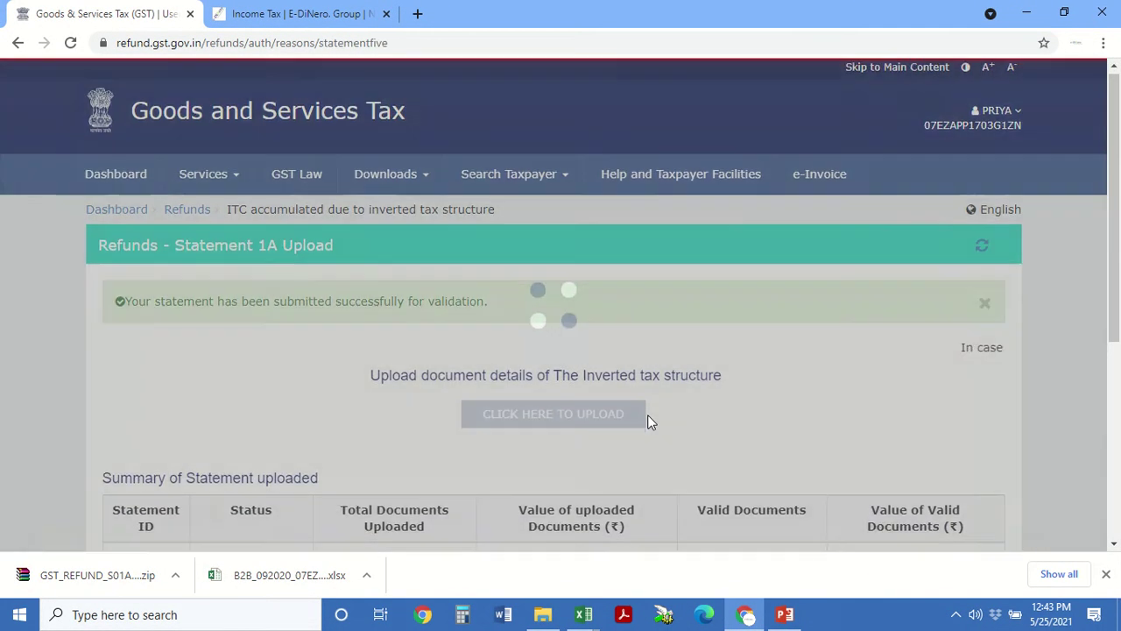
scroll(648, 419, down, 4)
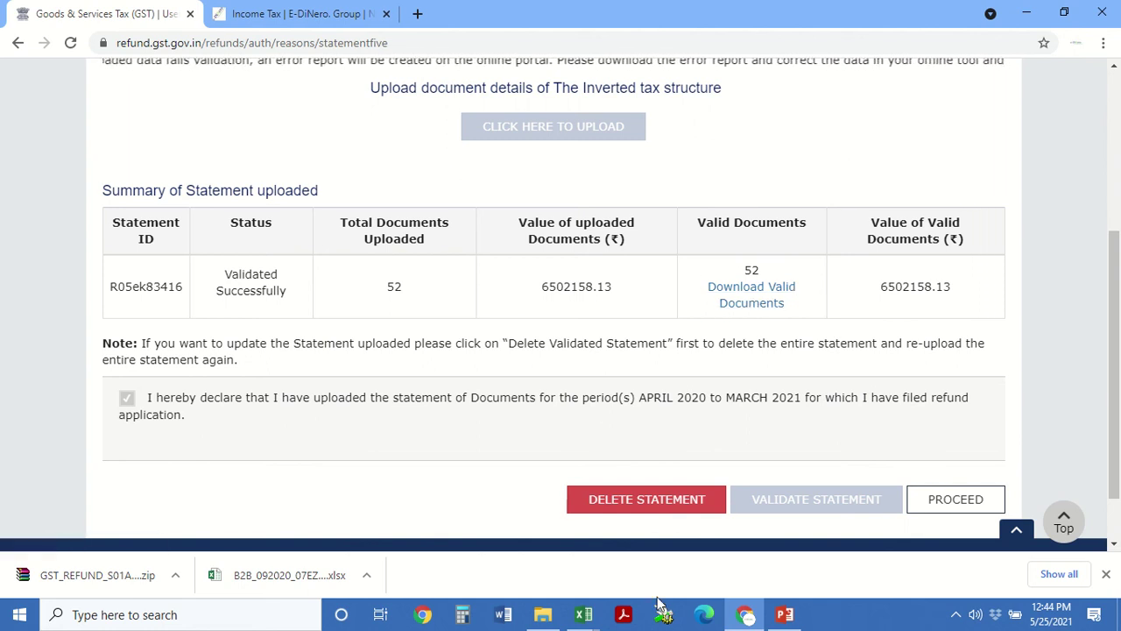
- Switch to Error_Report.csv in Excel and review the error details of both listed documents
mouse_move(579, 613)
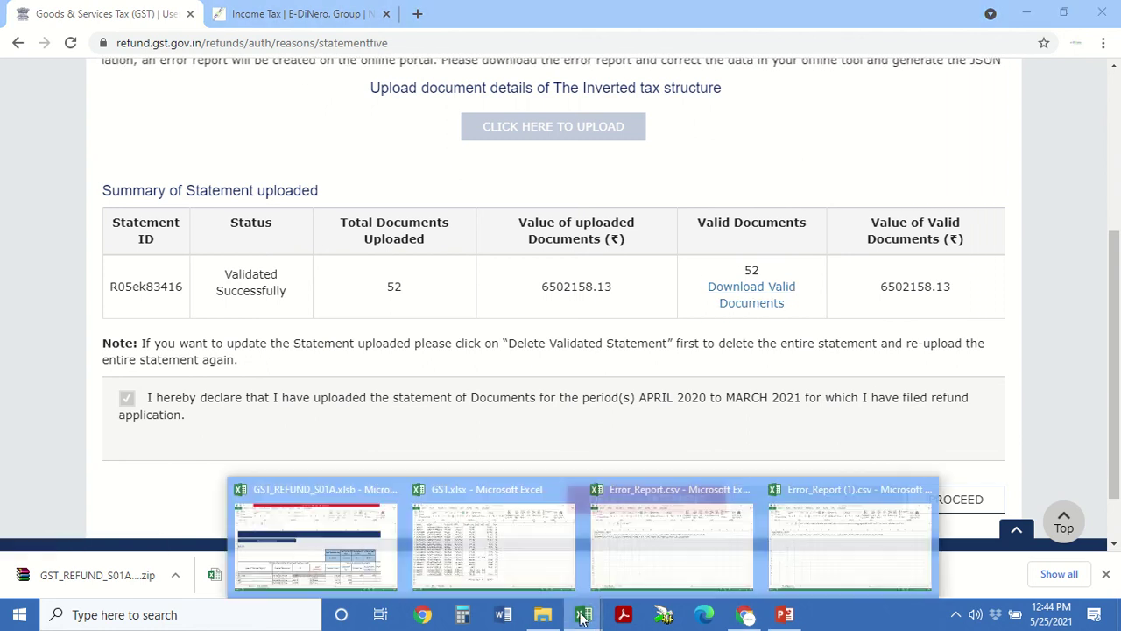
click(658, 537)
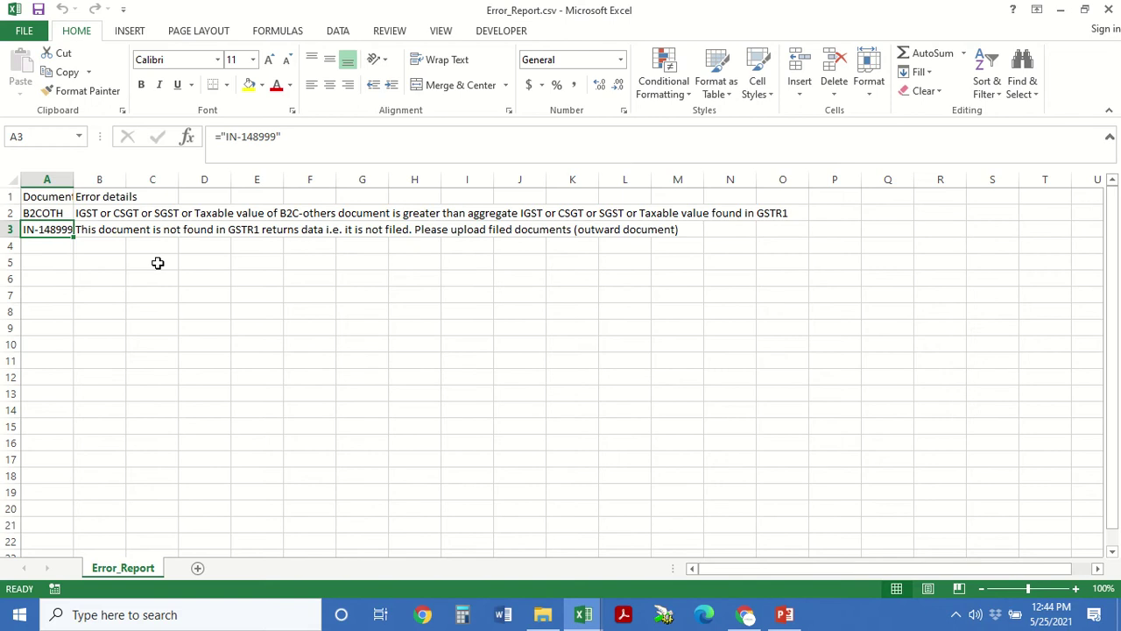
drag(49, 205, 191, 229)
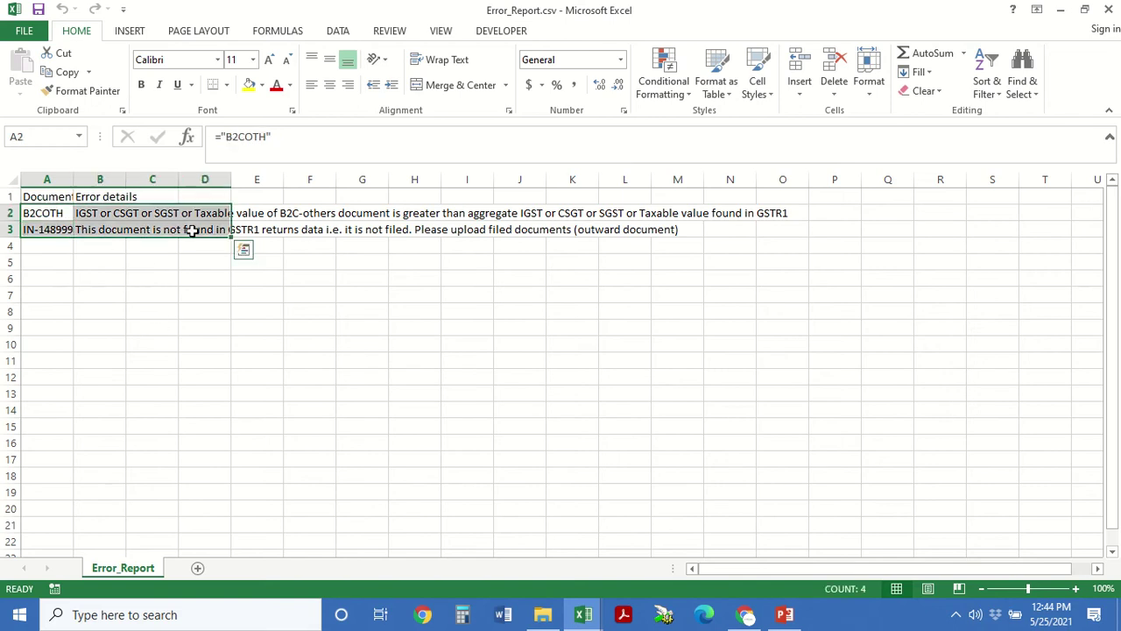
- Switch to GST_REFUND_S01A.xlsb and look at the return period details and inward supply section of Statement 1A
click(583, 614)
click(329, 541)
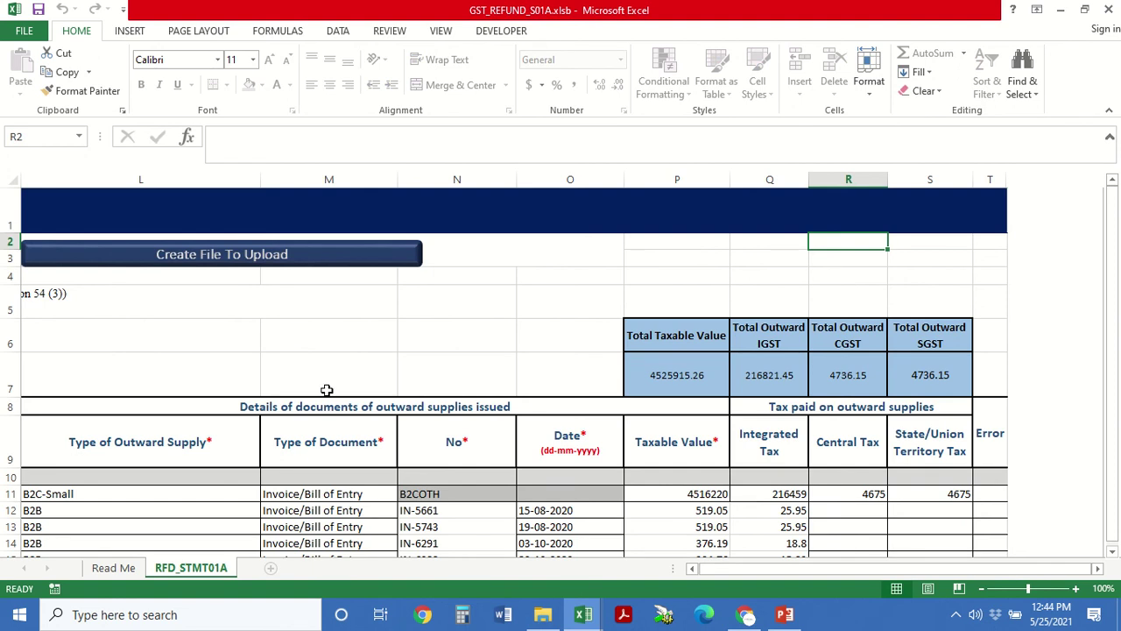
click(693, 568)
click(692, 568)
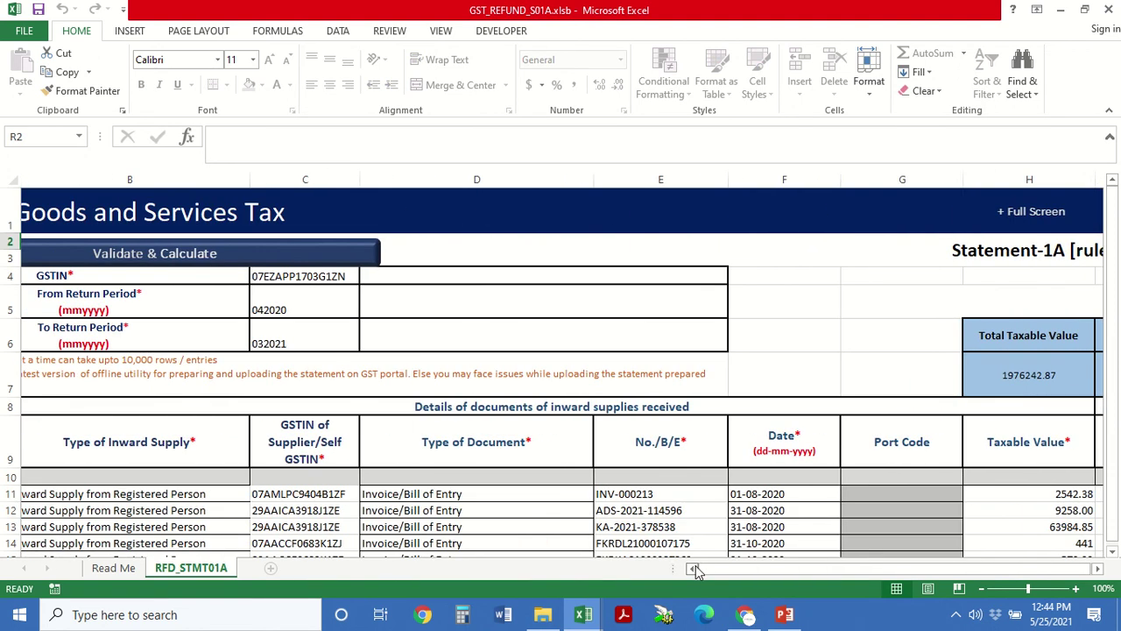
- Switch to the GST portal in Chrome, proceed with the validated statement to the RFD-01 form and examine the Statement 1 refund computation table
click(1053, 571)
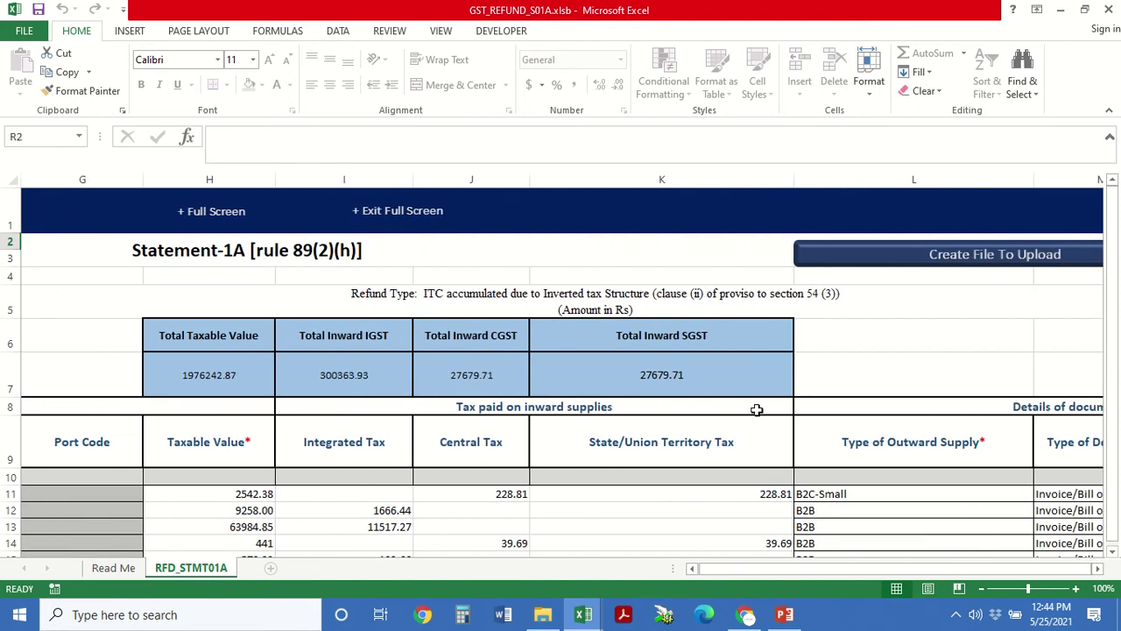
click(745, 614)
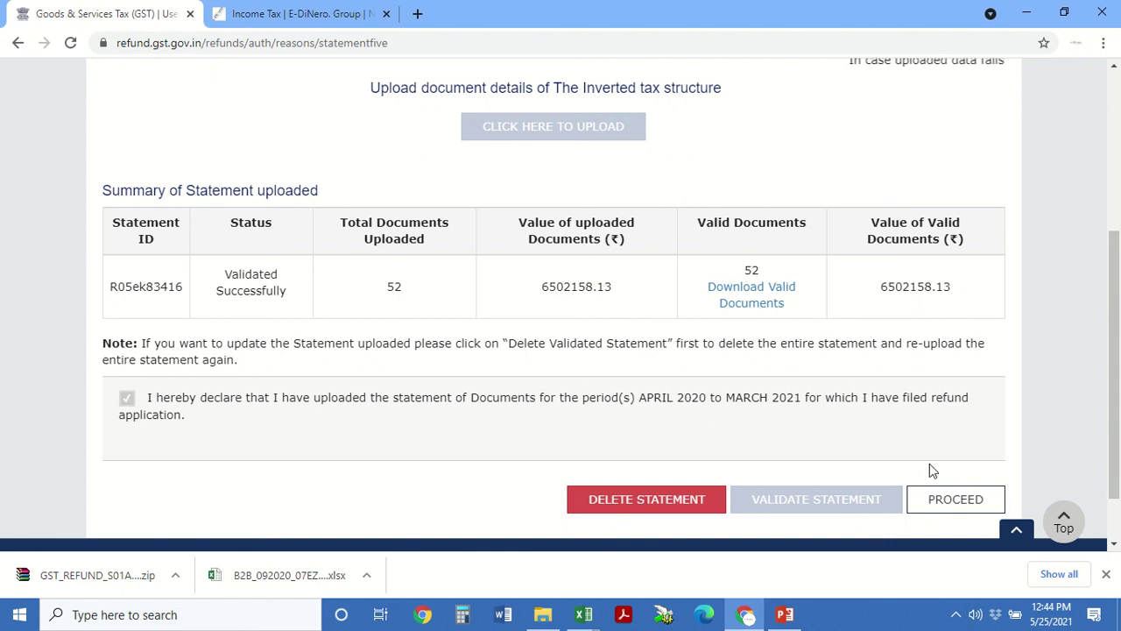
click(934, 499)
scroll(467, 469, down, 5)
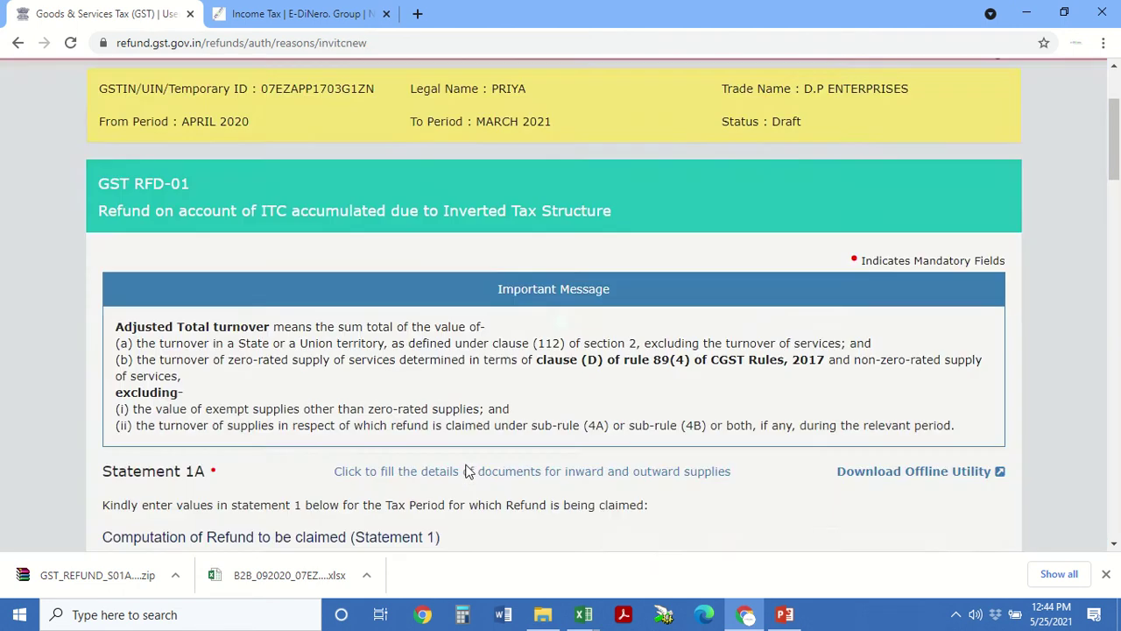
scroll(467, 469, down, 2)
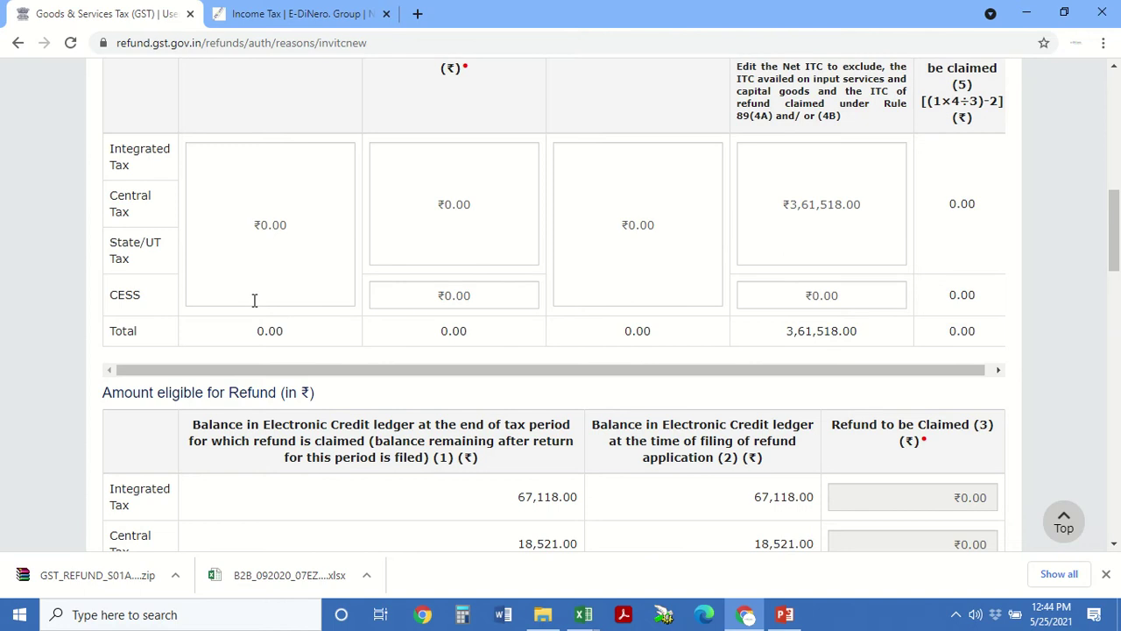
scroll(254, 300, up, 2)
scroll(254, 301, up, 2)
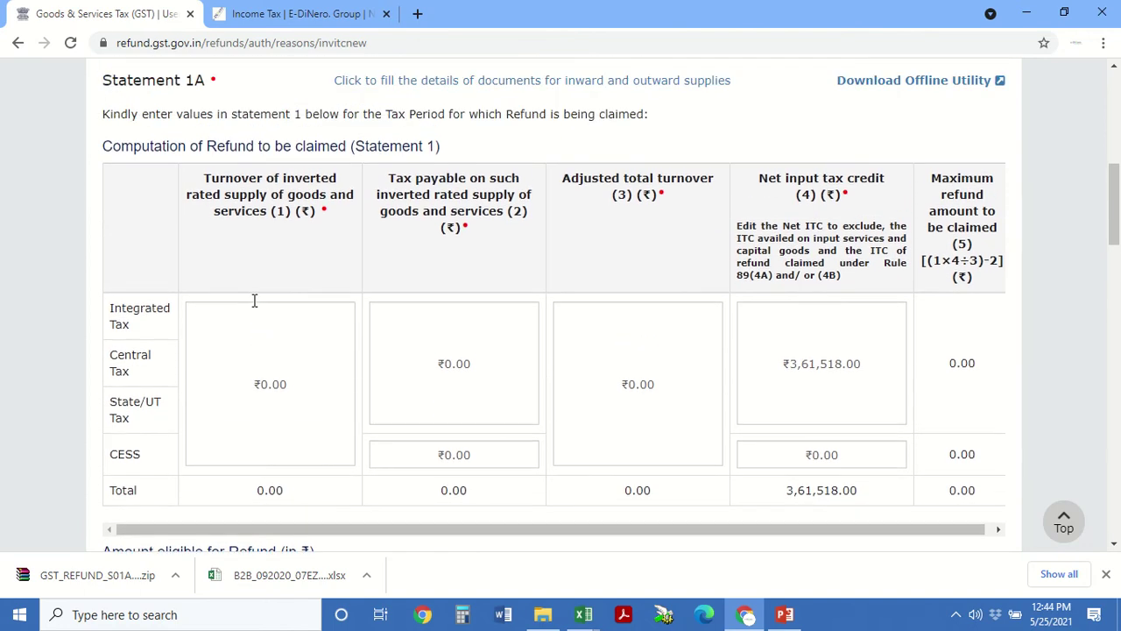
scroll(255, 303, down, 1)
scroll(255, 301, up, 1)
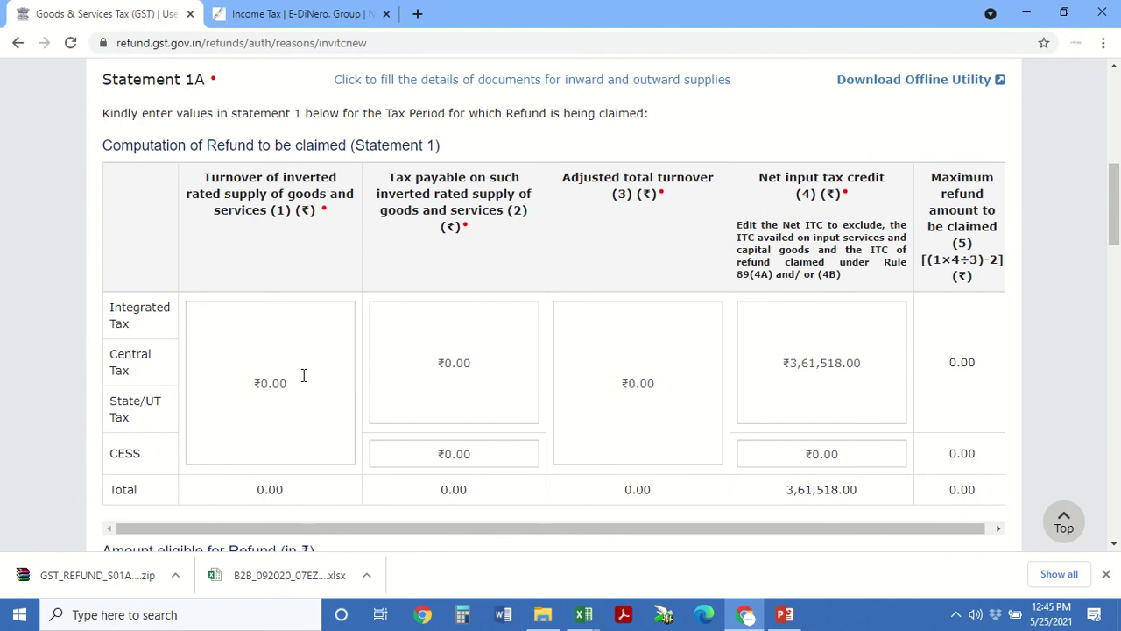
- Switch to GST_REFUND_S01A.xlsb in Excel and look up the total taxable value of the outward supplies
click(303, 375)
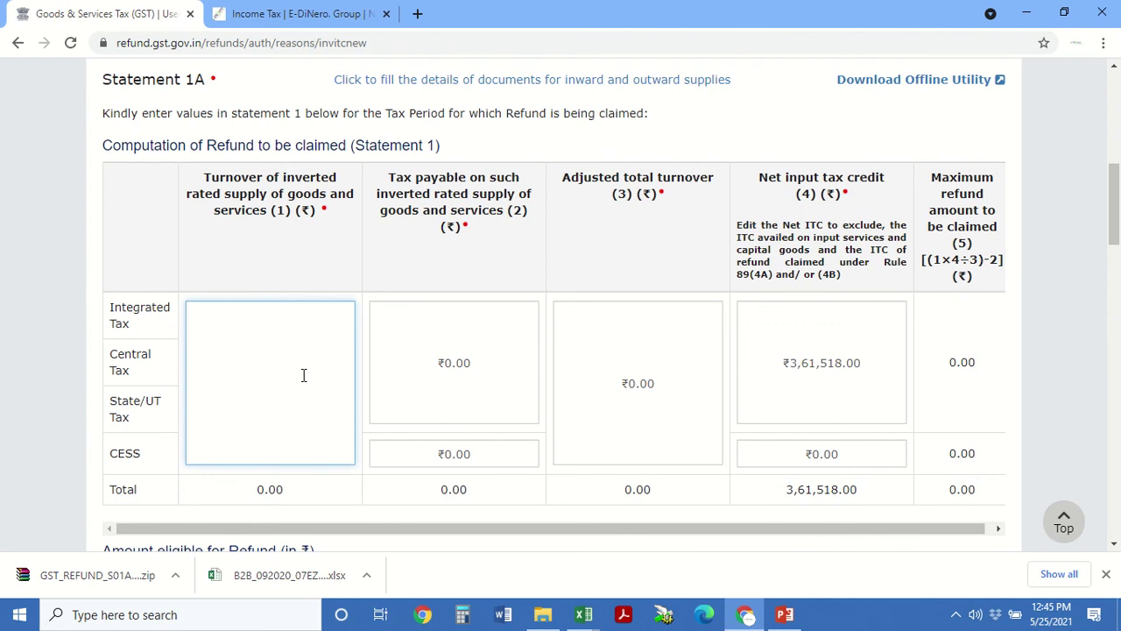
key(alt+Tab)
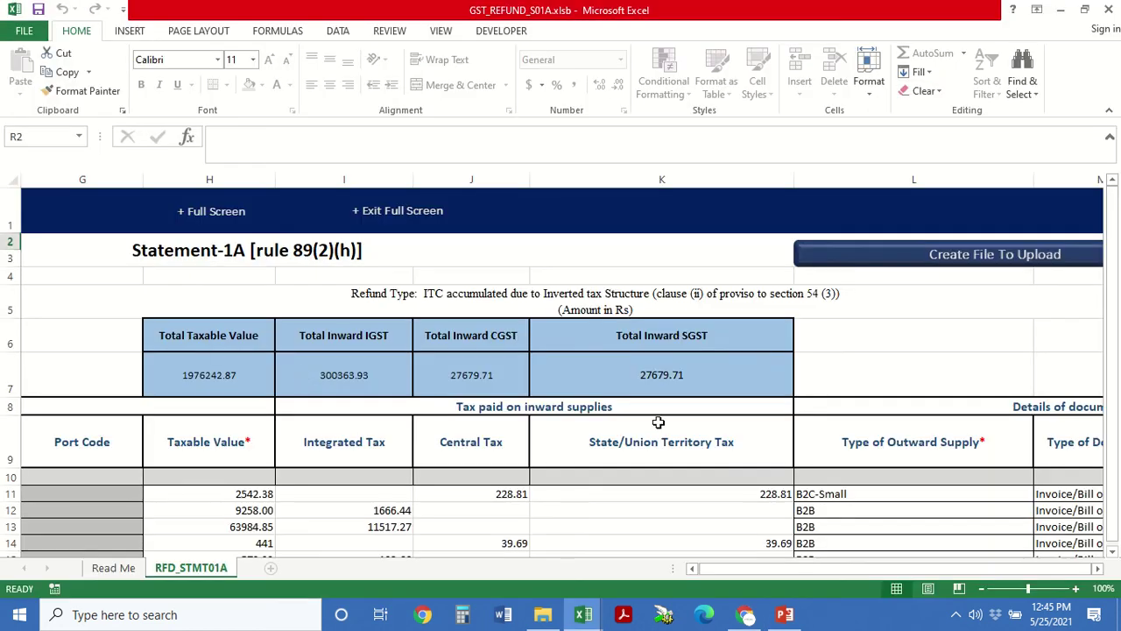
scroll(659, 424, down, 2)
scroll(859, 432, right, 3)
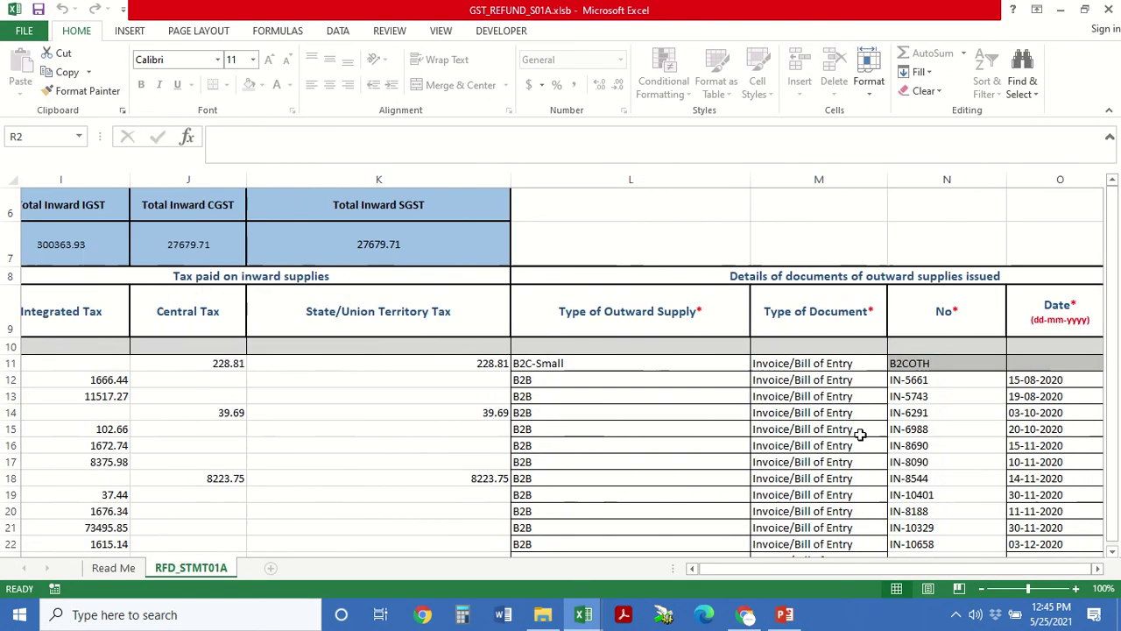
click(591, 416)
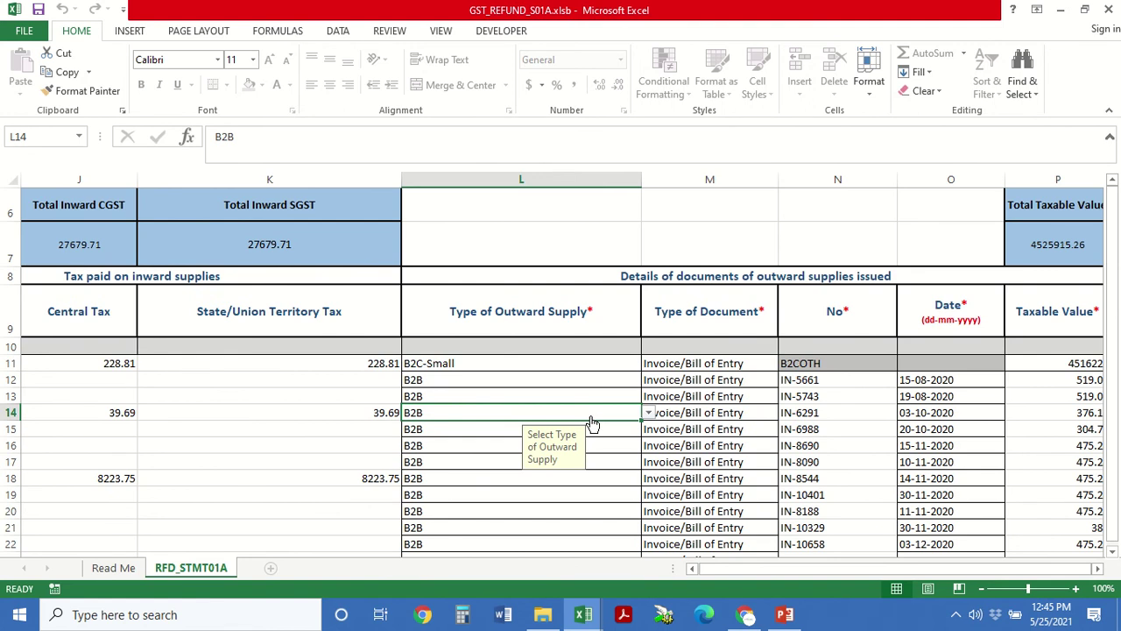
scroll(590, 424, right, 3)
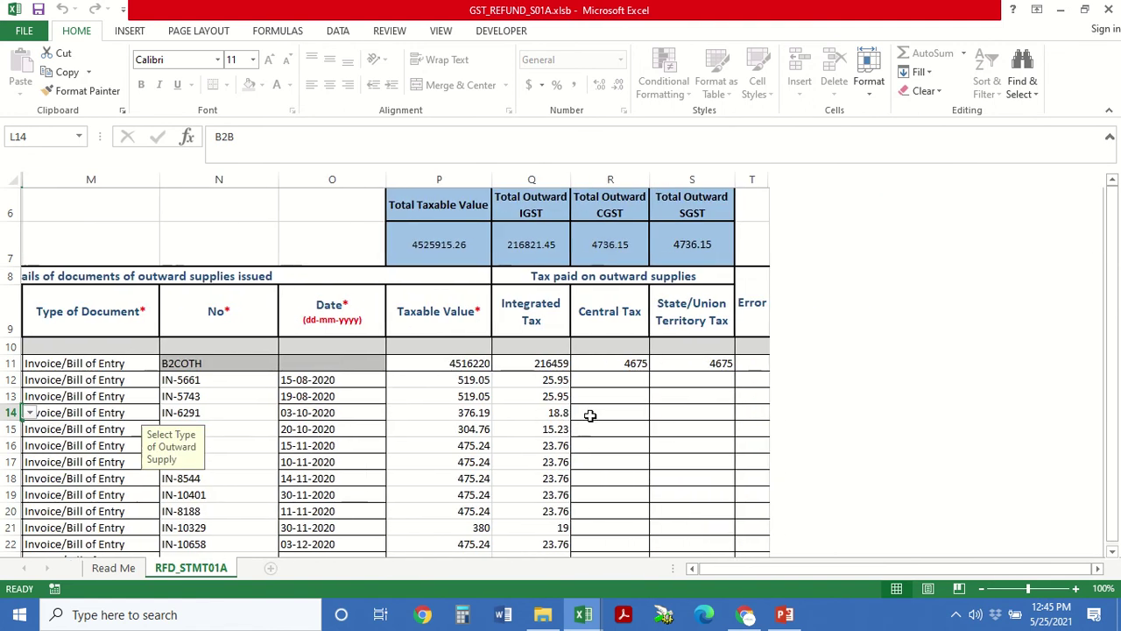
click(444, 236)
scroll(446, 423, up, 1)
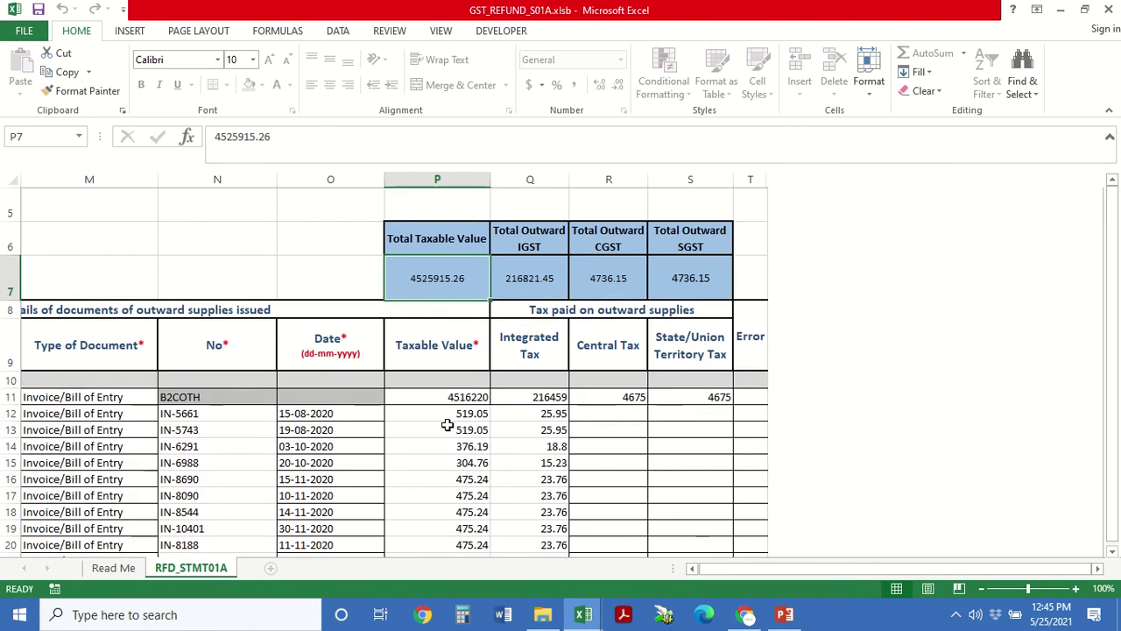
- Switch to the RFD-01 form in Chrome and enter 4525915 as the turnover of inverted rated supply of goods and services
key(alt+Tab)
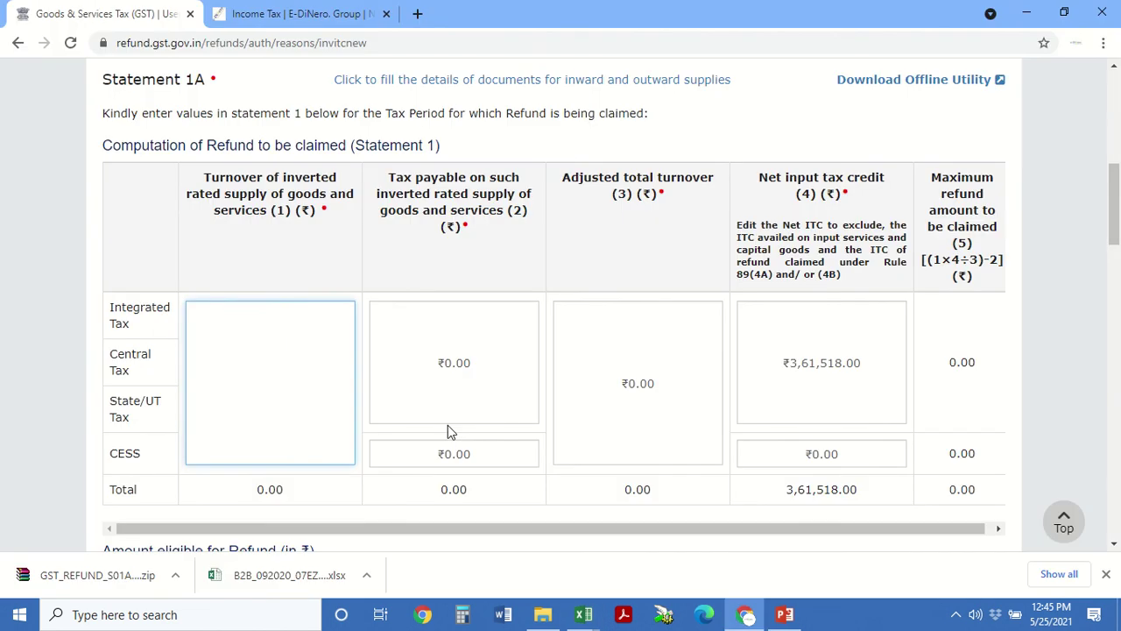
text(45,25,)
text(915)
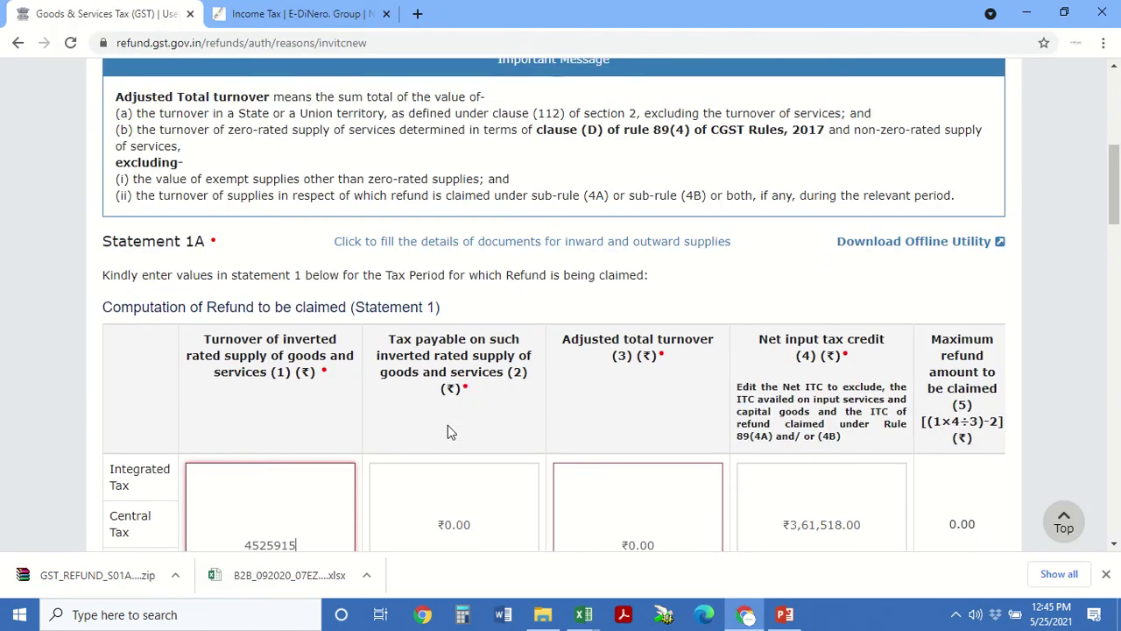
key(Tab)
- Switch to GST_REFUND_S01A.xlsb in Excel and check the sum of total outward IGST, CGST and SGST
key(alt+Tab)
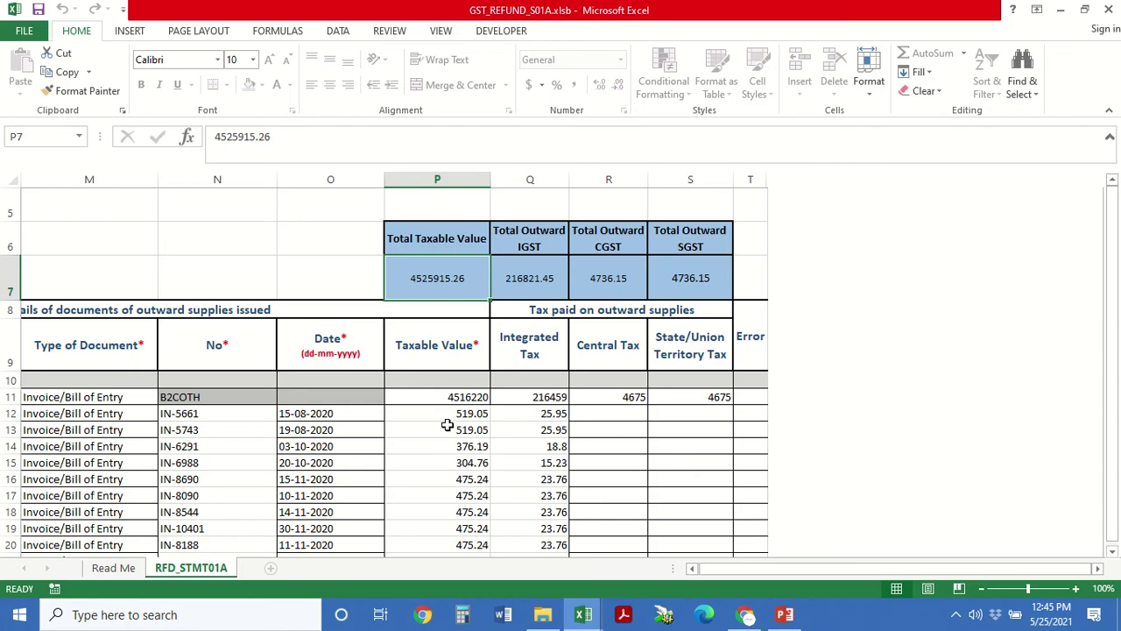
key(alt+Tab)
scroll(447, 427, down, 8)
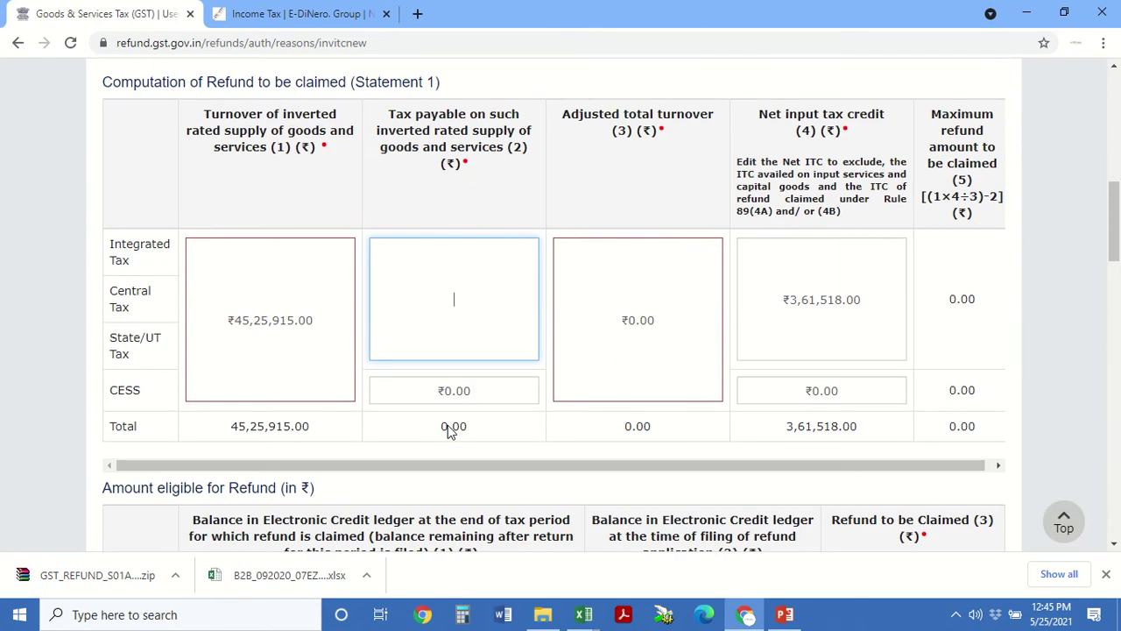
key(alt+Tab)
key(Right)
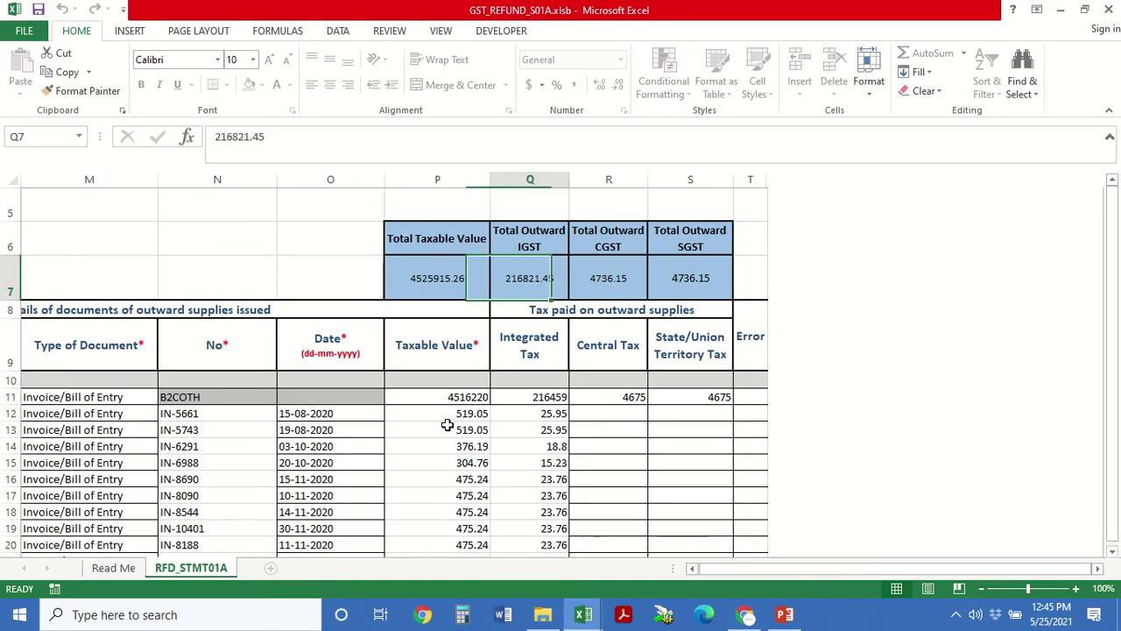
key(shift+Right)
key(shift+Right)
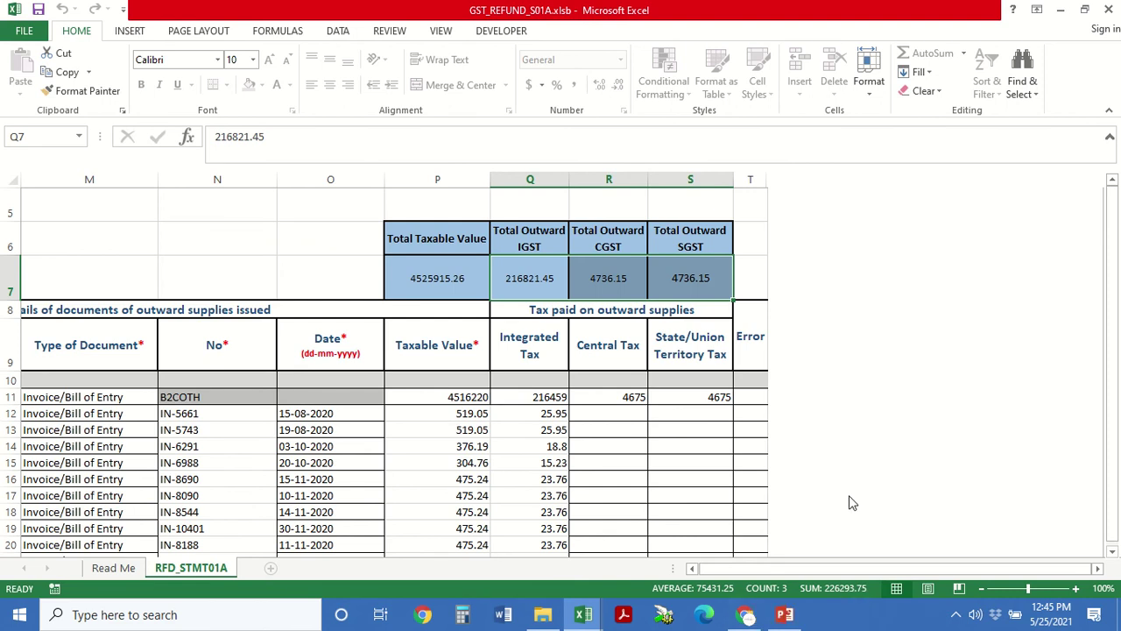
- Switch to the RFD-01 form in Chrome and enter 226294 as the tax payable on the inverted rated supply
key(alt+Tab)
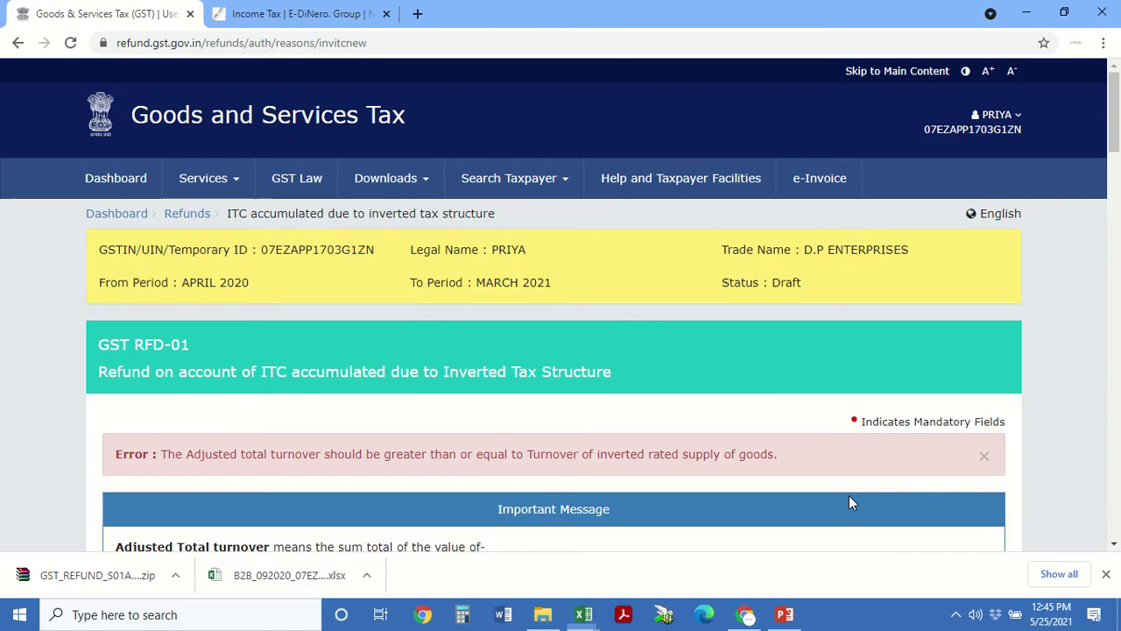
scroll(849, 495, down, 7)
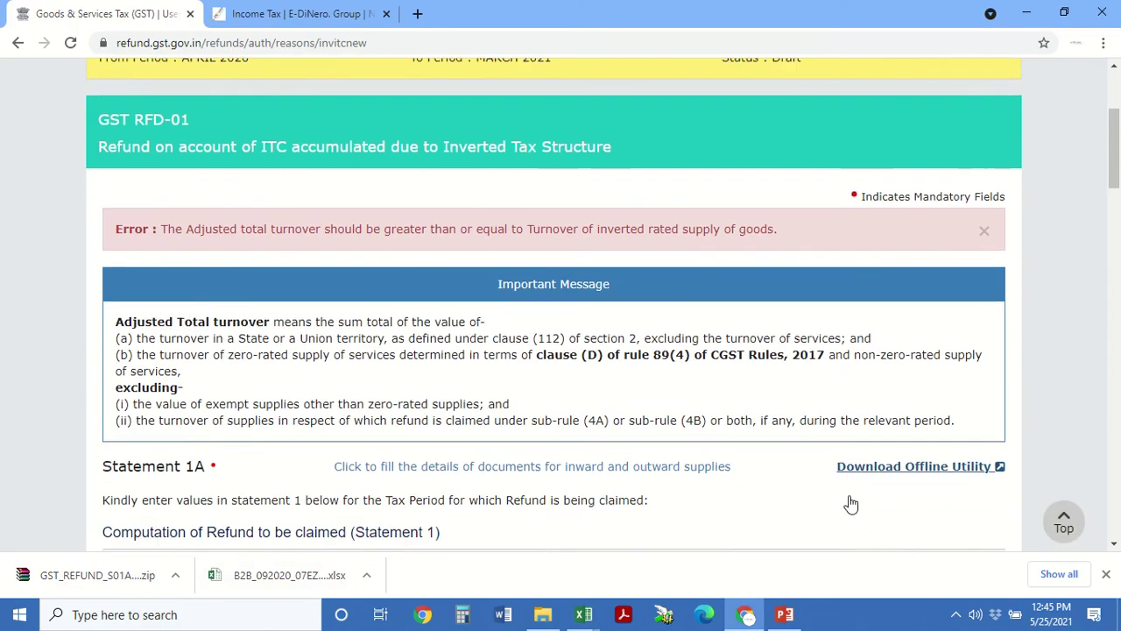
scroll(849, 498, up, 2)
text(22)
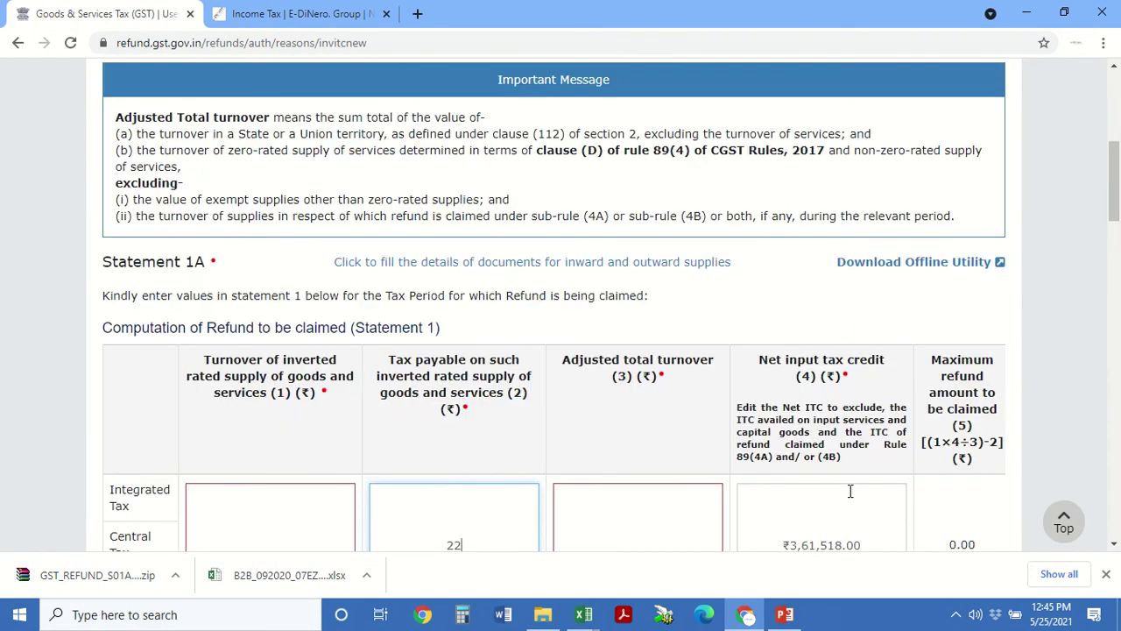
text(6294)
scroll(683, 497, down, 1)
scroll(683, 496, down, 3)
scroll(658, 289, up, 8)
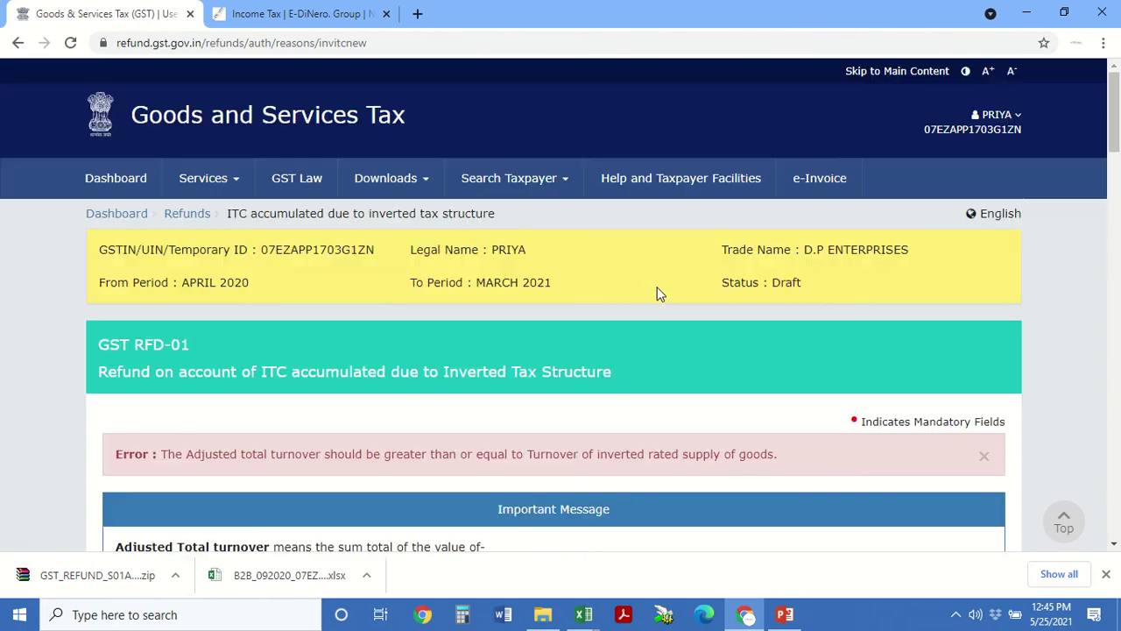
- Enter 4525915 as the adjusted total turnover in the Statement 1 table
scroll(658, 291, down, 8)
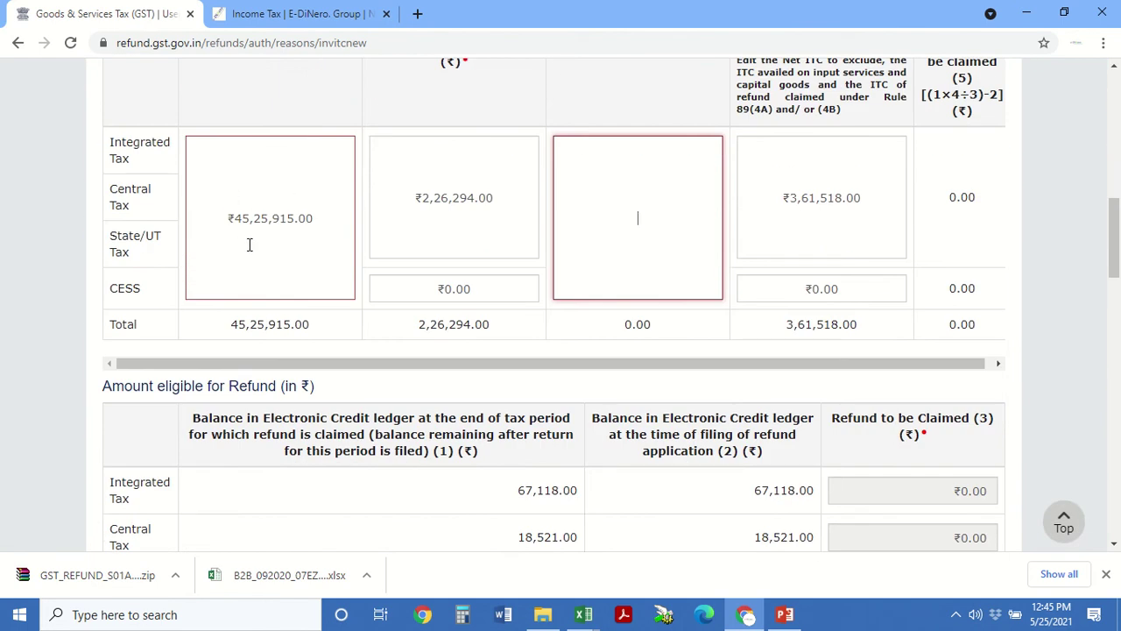
text(45)
scroll(283, 258, up, 4)
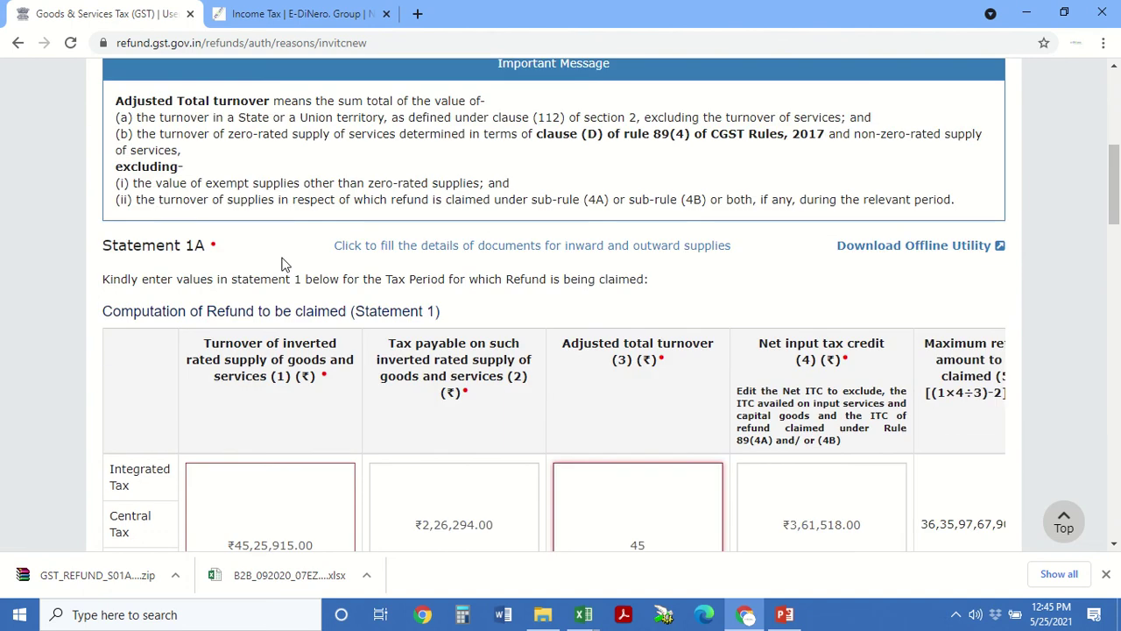
text(25915)
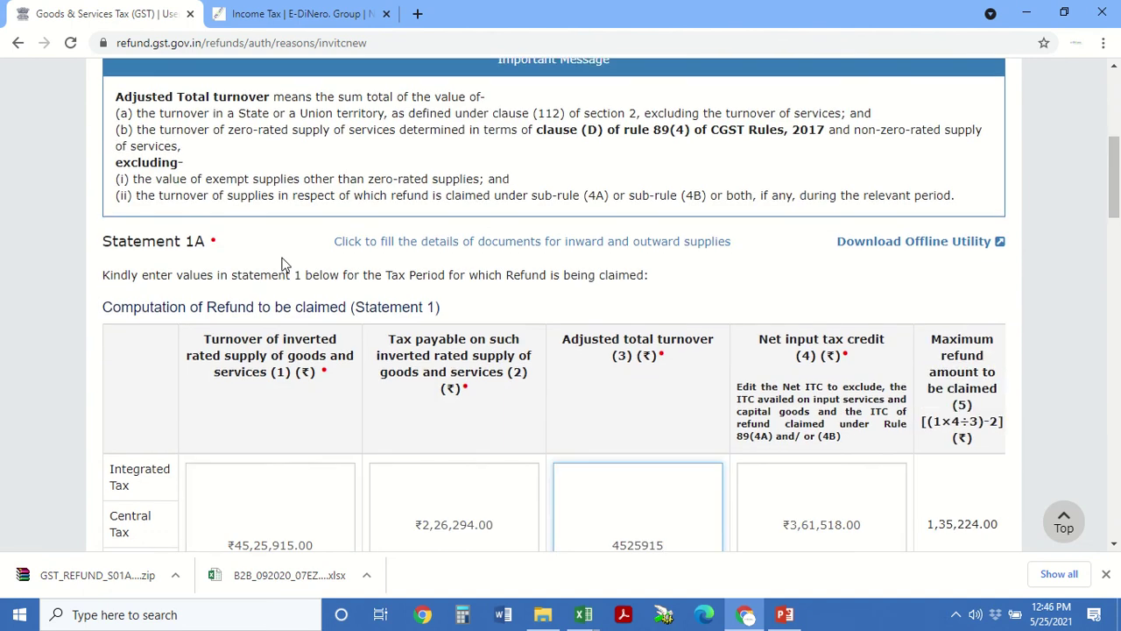
click(598, 418)
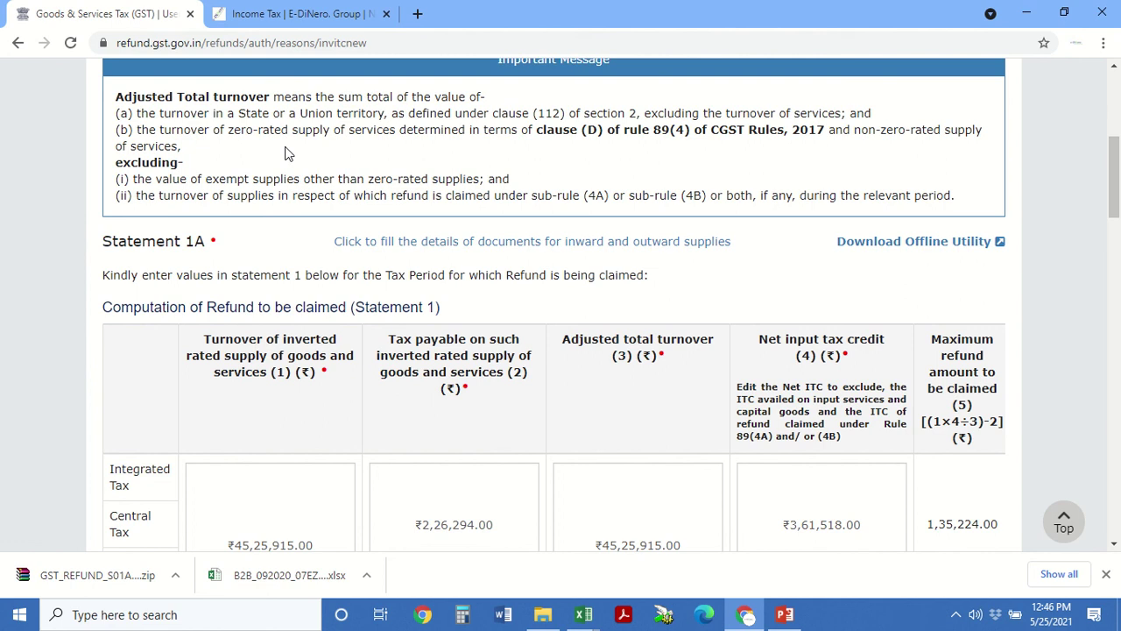
- Review the net input tax credit and the maximum refund amount in the Statement 1 table
scroll(637, 389, down, 3)
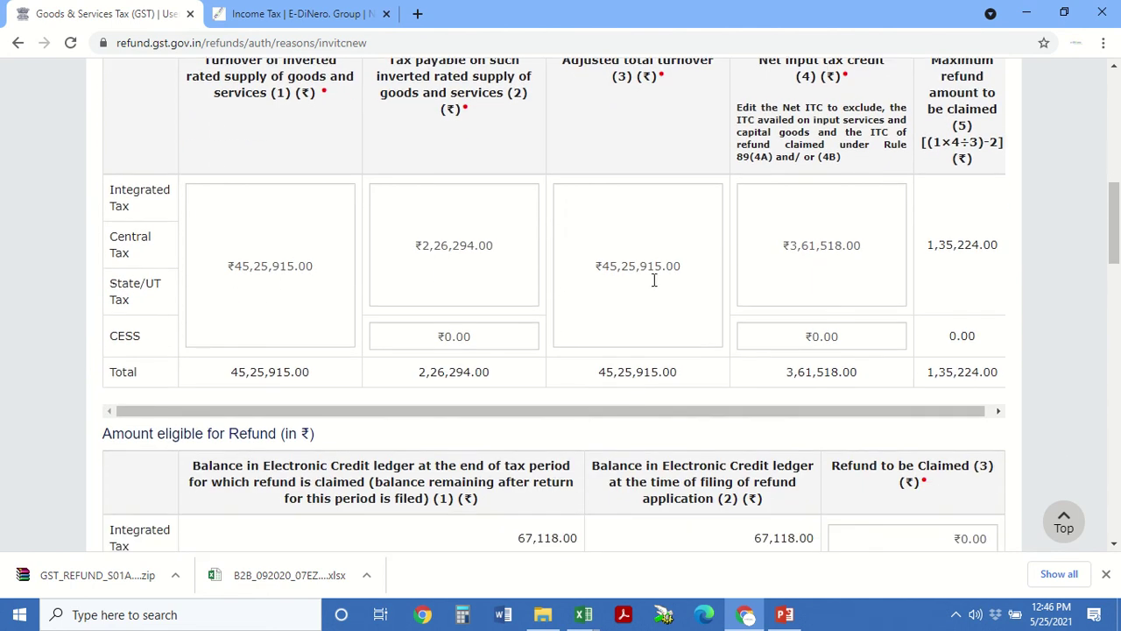
click(889, 238)
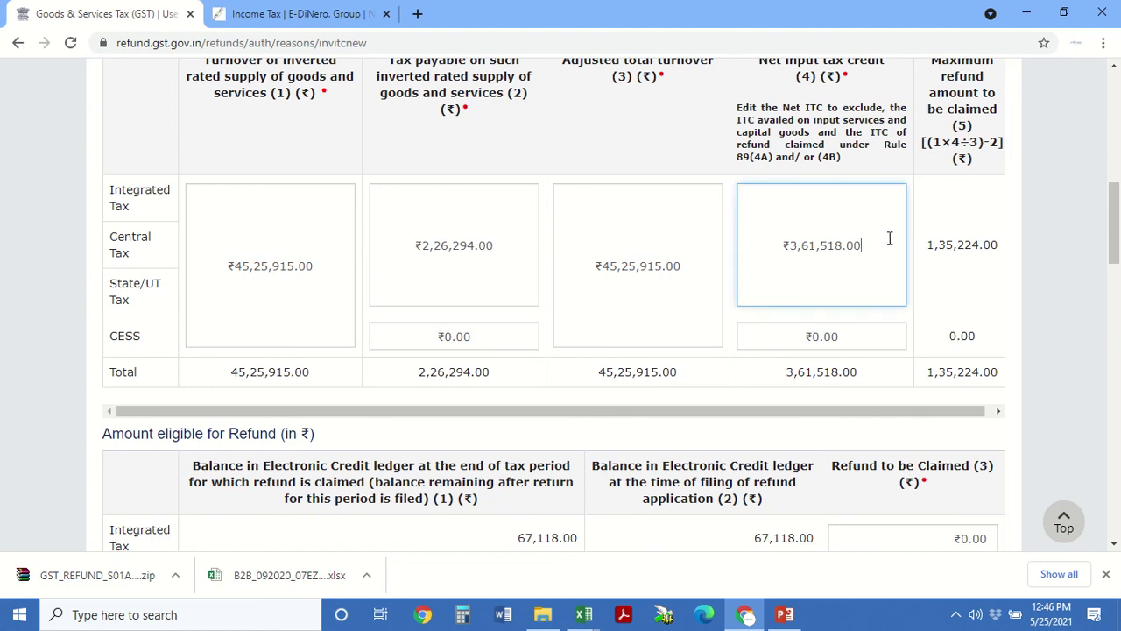
scroll(852, 246, up, 1)
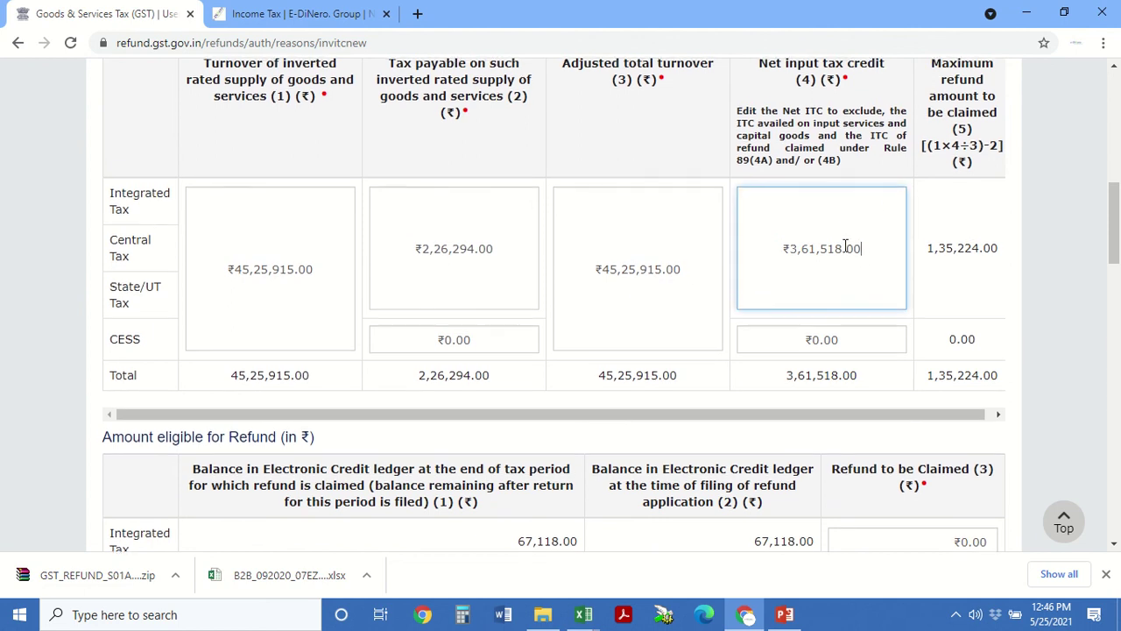
click(982, 265)
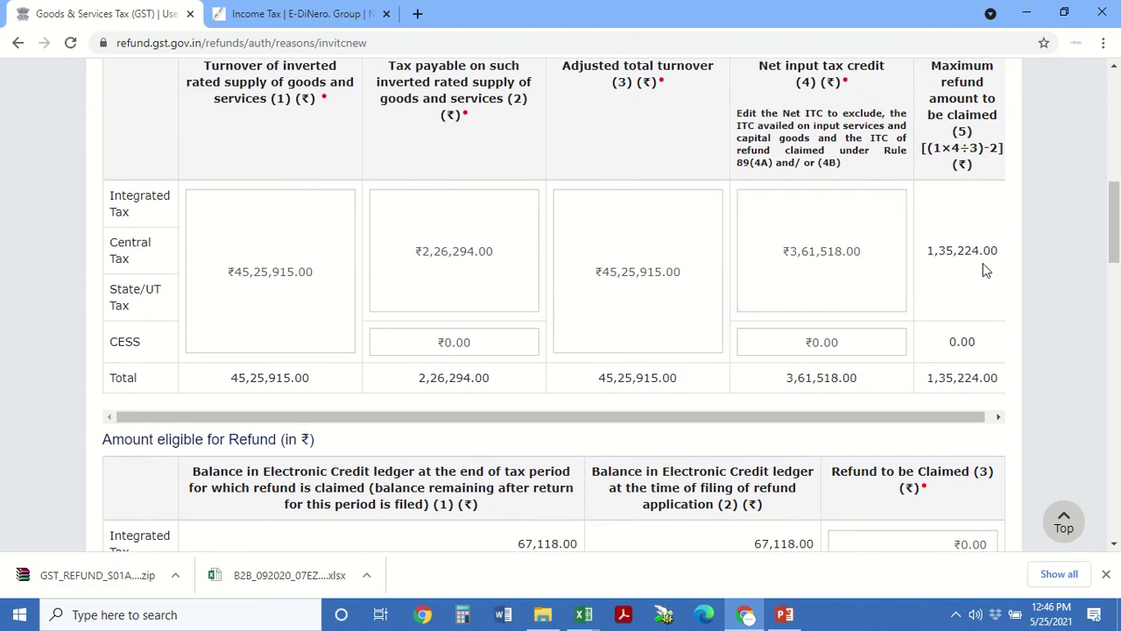
- Try an adjusted total turnover of 250000, and set it back to 4525915
drag(686, 278, 598, 273)
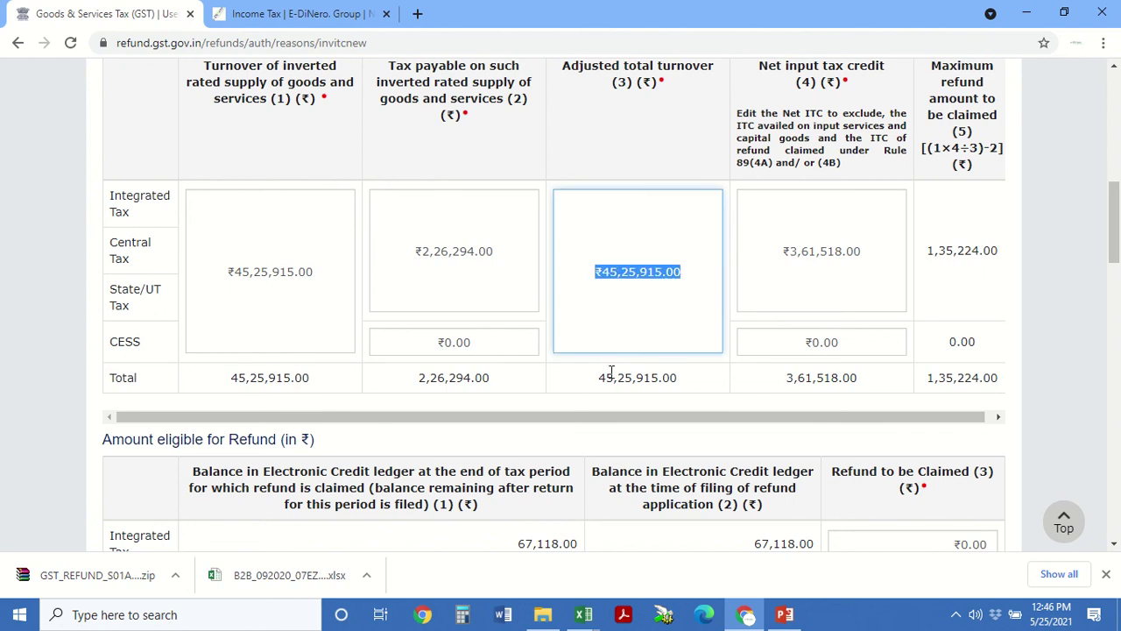
text(250000)
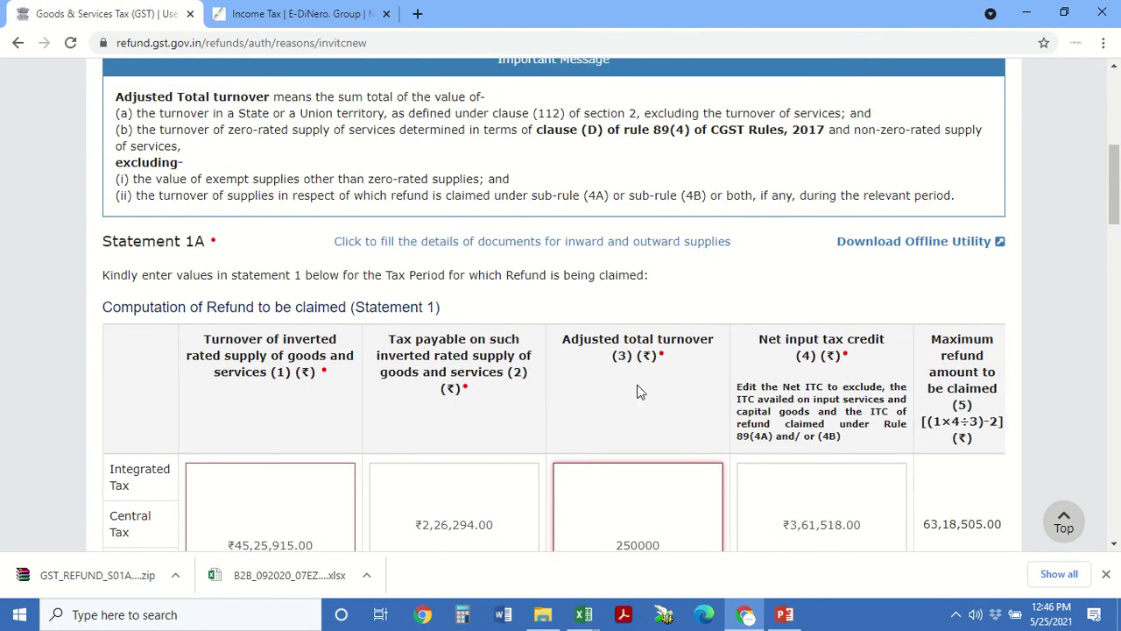
key(BackSpace)
key(BackSpace)
key(BackSpace)
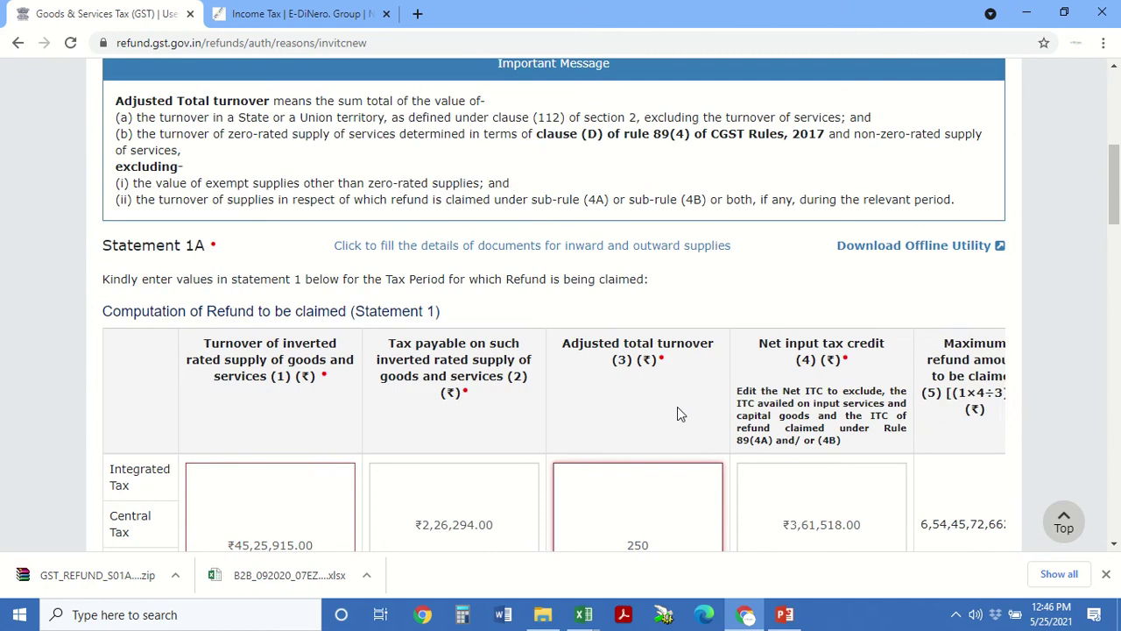
key(BackSpace)
key(BackSpace)
key(BackSpace)
text(45,25,)
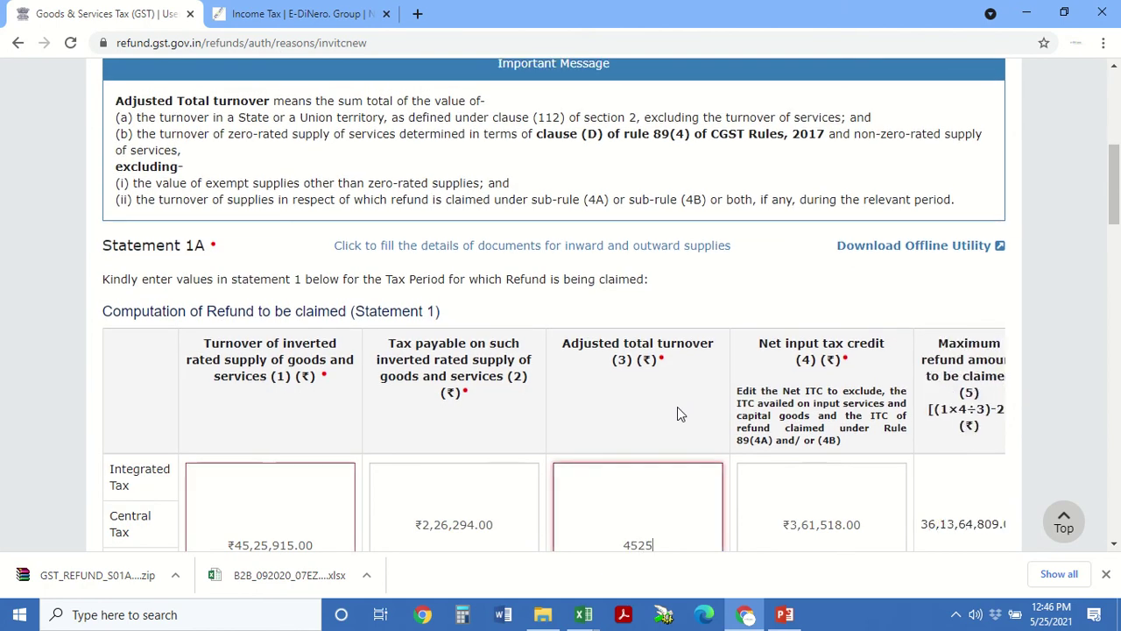
text(915)
click(780, 456)
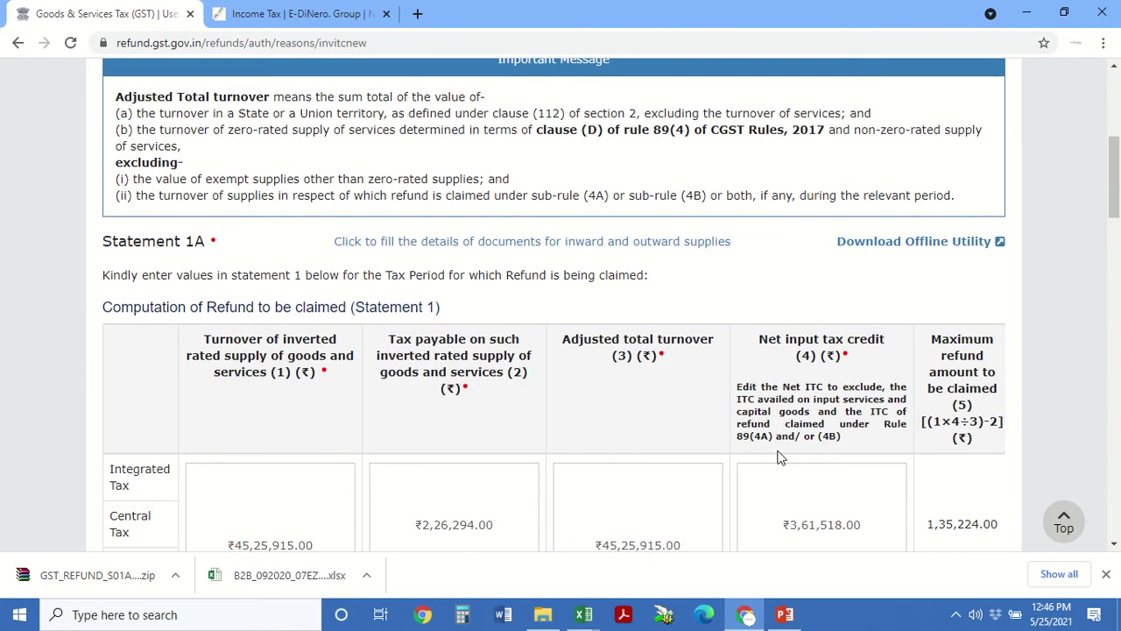
- Enter the refund to be claimed as 67118 for Integrated Tax and 18521 each for Central Tax and State/UT Tax
scroll(946, 371, down, 2)
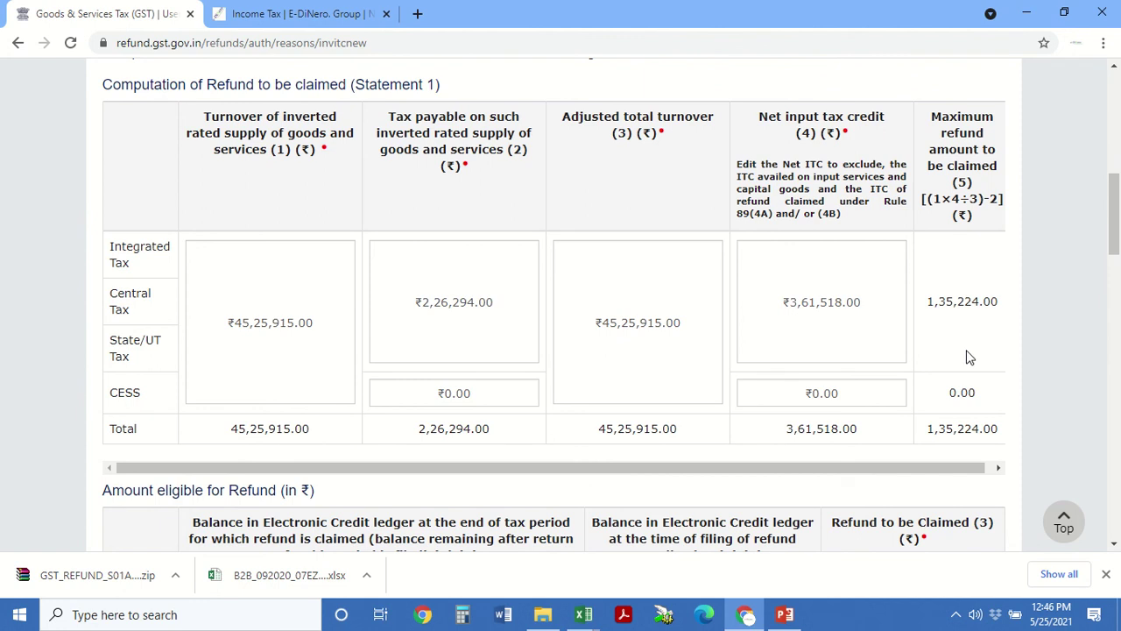
scroll(969, 356, down, 2)
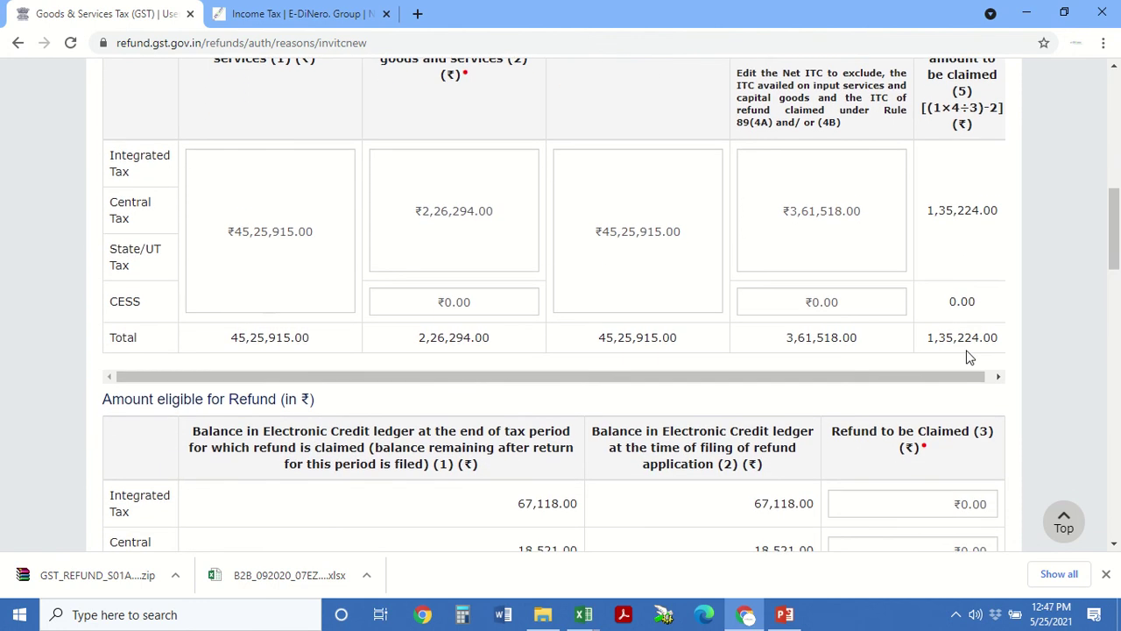
scroll(968, 356, down, 3)
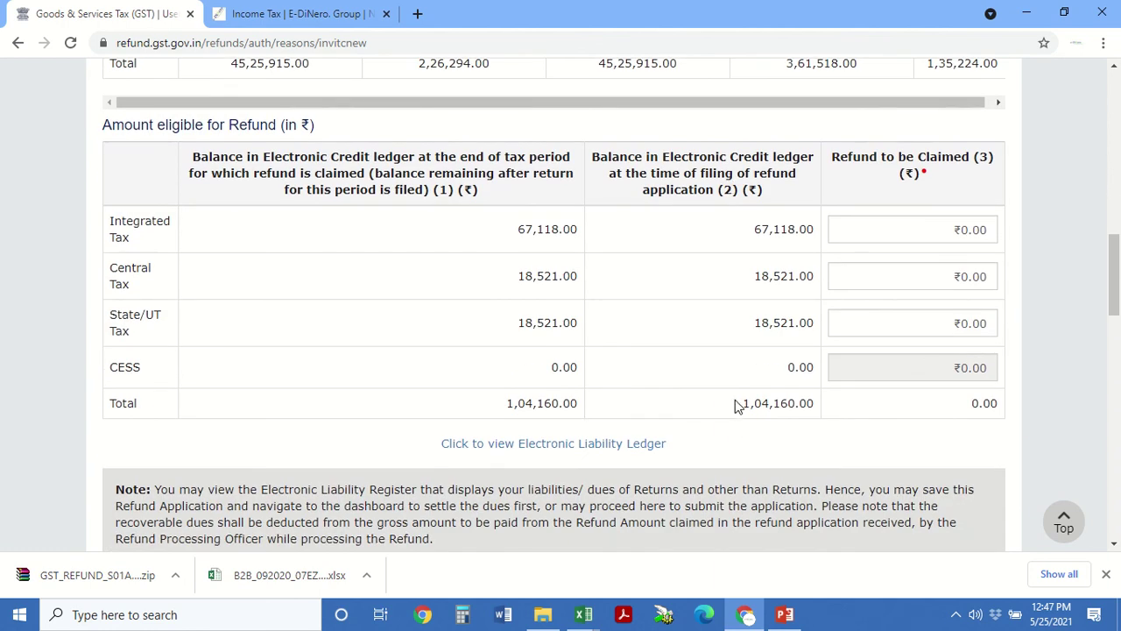
drag(741, 405, 811, 403)
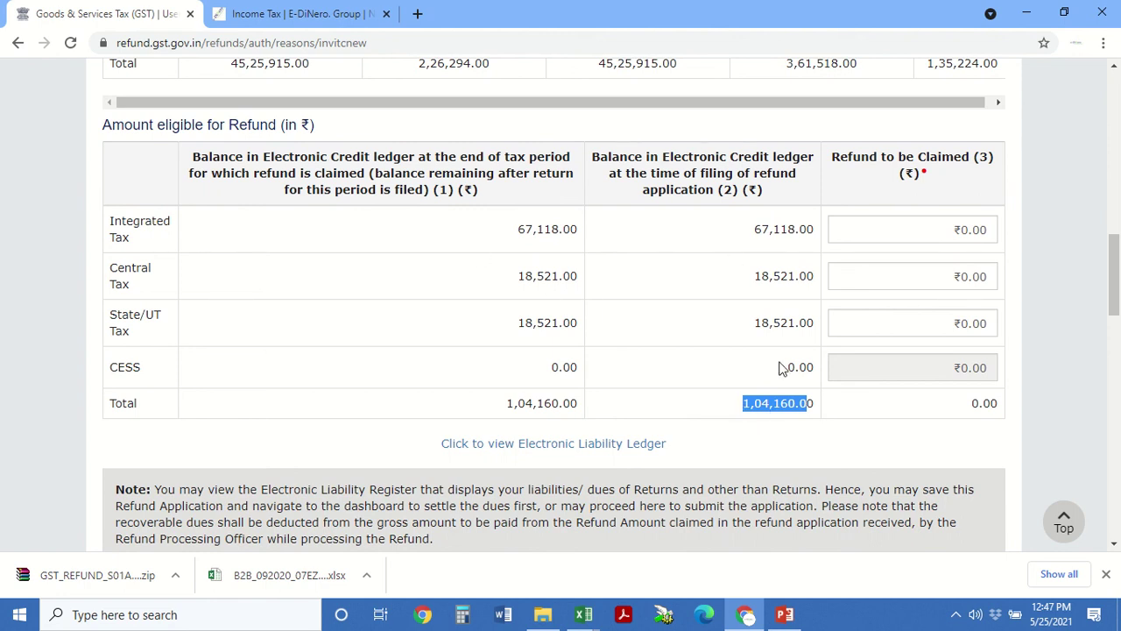
click(939, 233)
scroll(718, 394, up, 1)
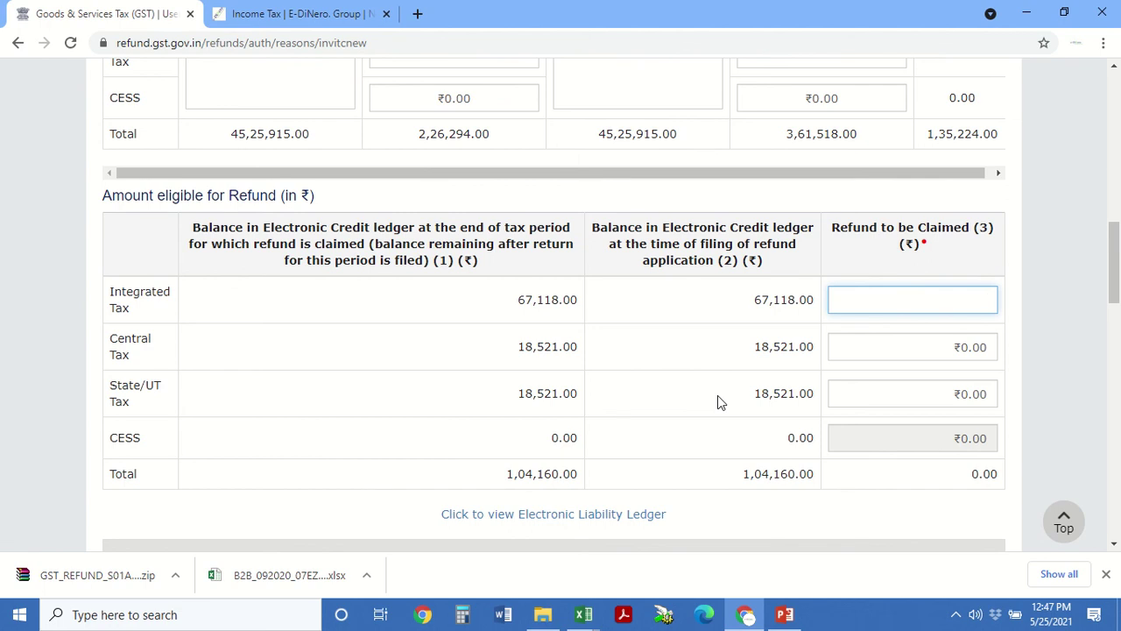
text(67118)
key(Tab)
text(18521)
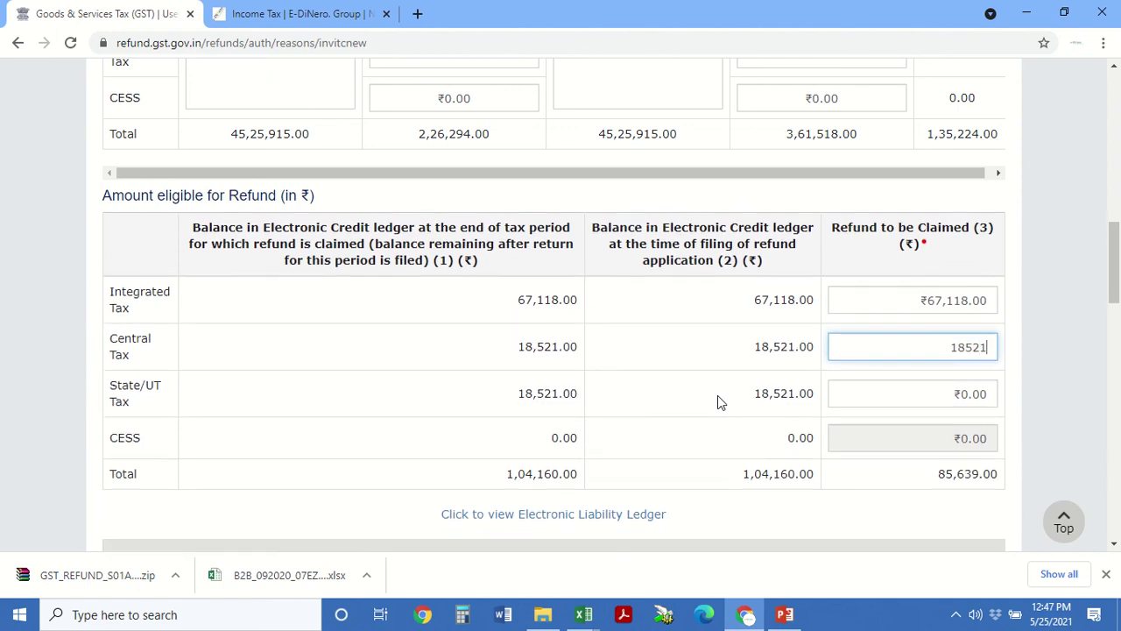
key(Tab)
text(18,521)
key(Tab)
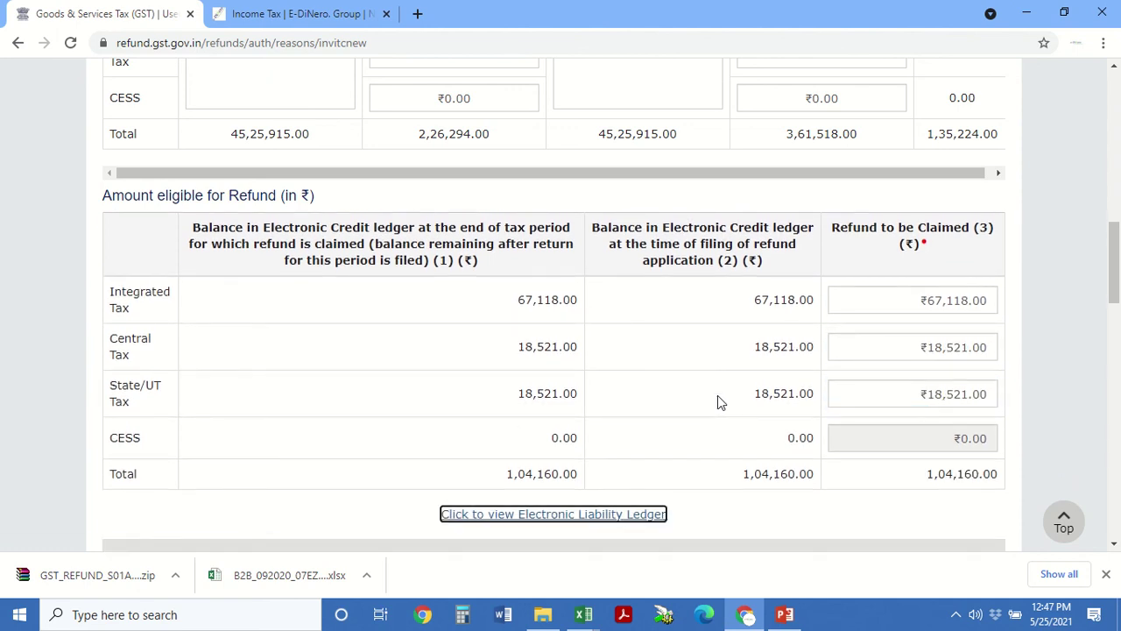
click(805, 508)
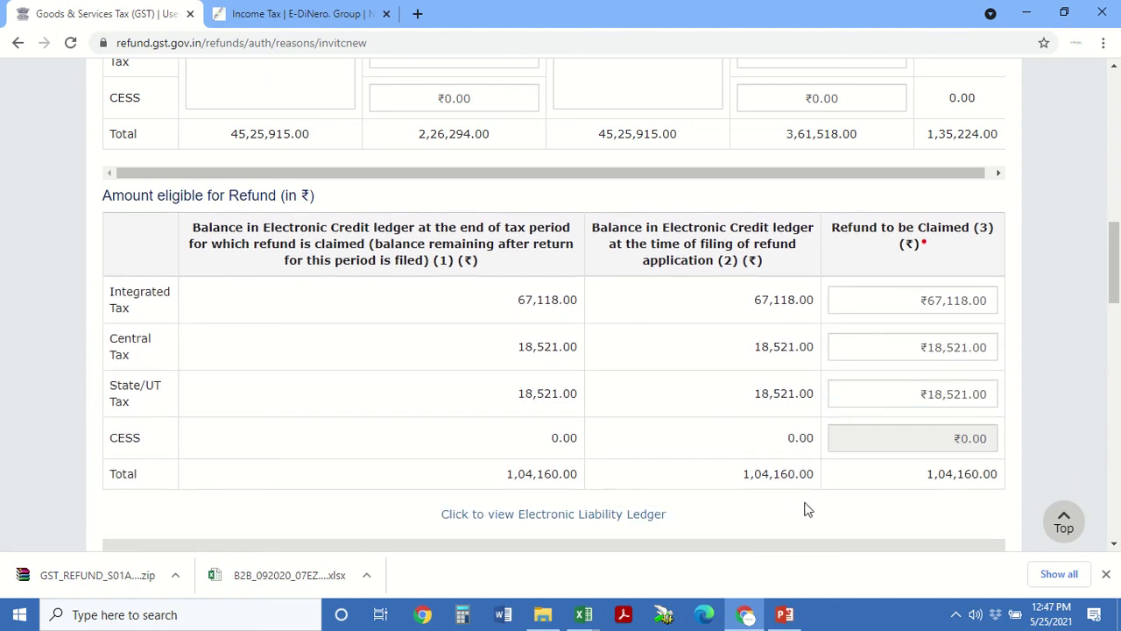
- Select the Axis Bank account as the bank account for receiving the refund
scroll(841, 513, down, 4)
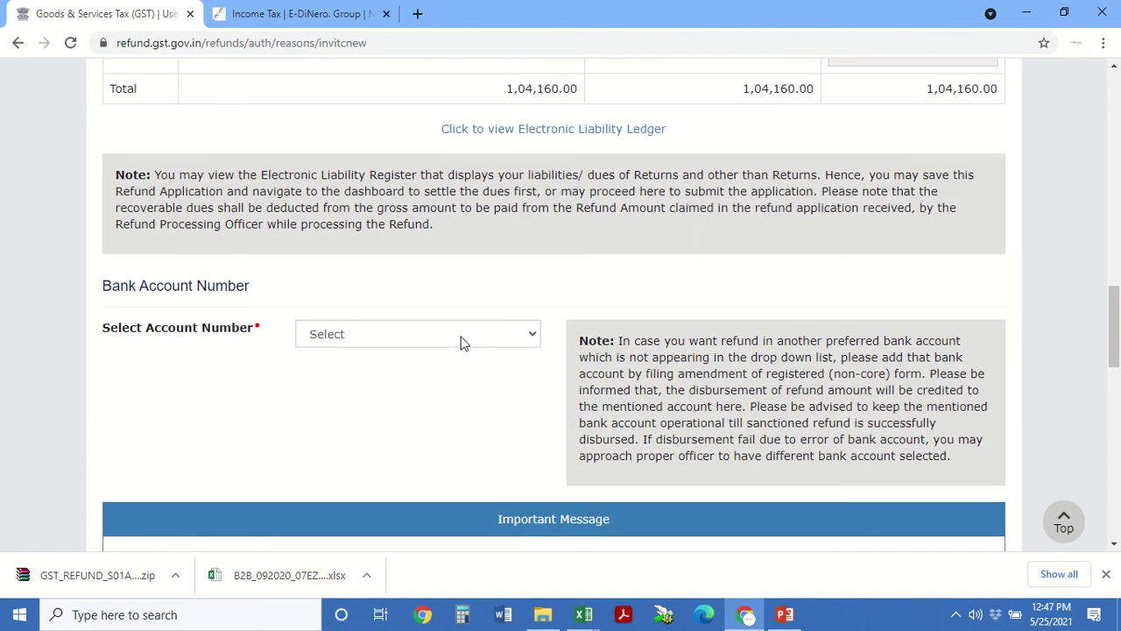
click(448, 338)
click(428, 370)
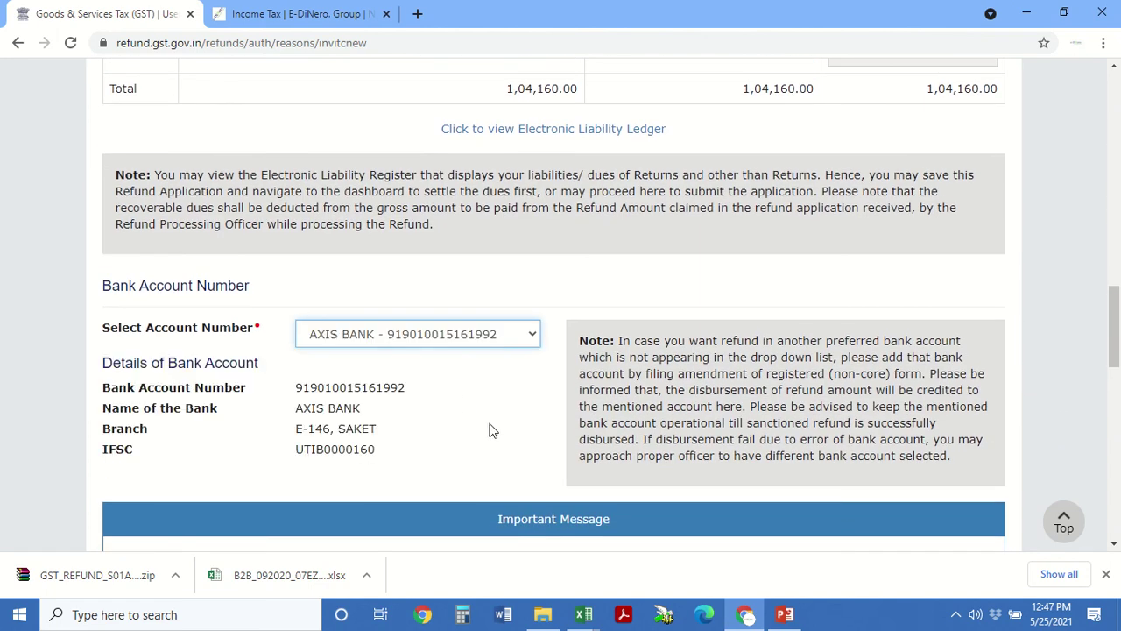
- Examine the supporting documents upload requirements and recheck the filled Statement 1 and eligible refund tables
scroll(491, 429, down, 4)
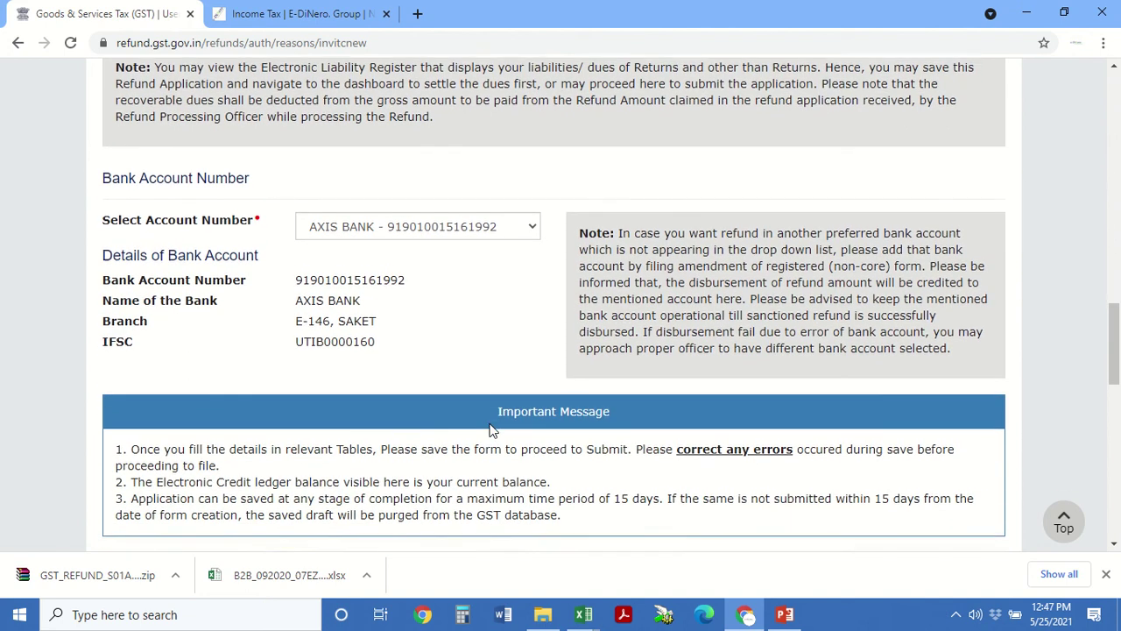
scroll(491, 429, down, 4)
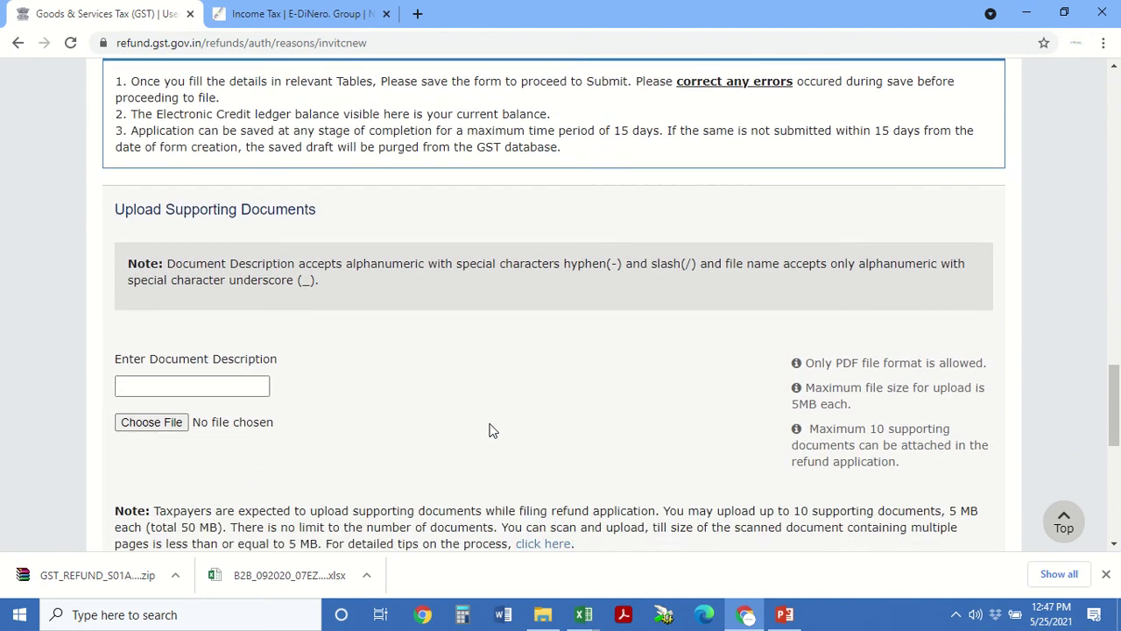
scroll(397, 259, up, 2)
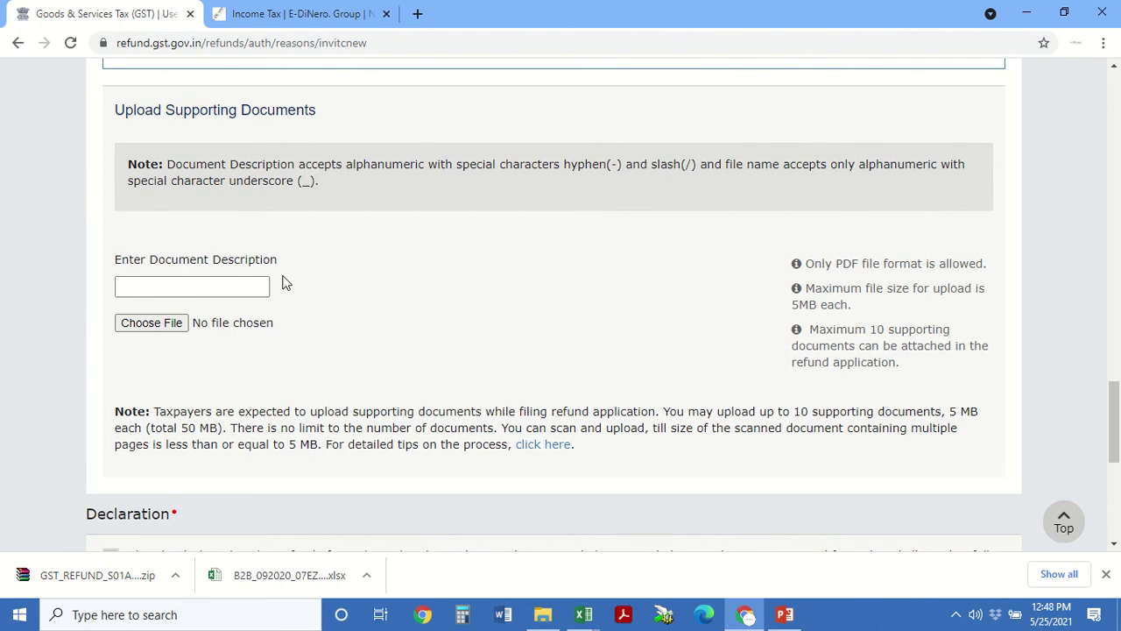
scroll(282, 282, up, 10)
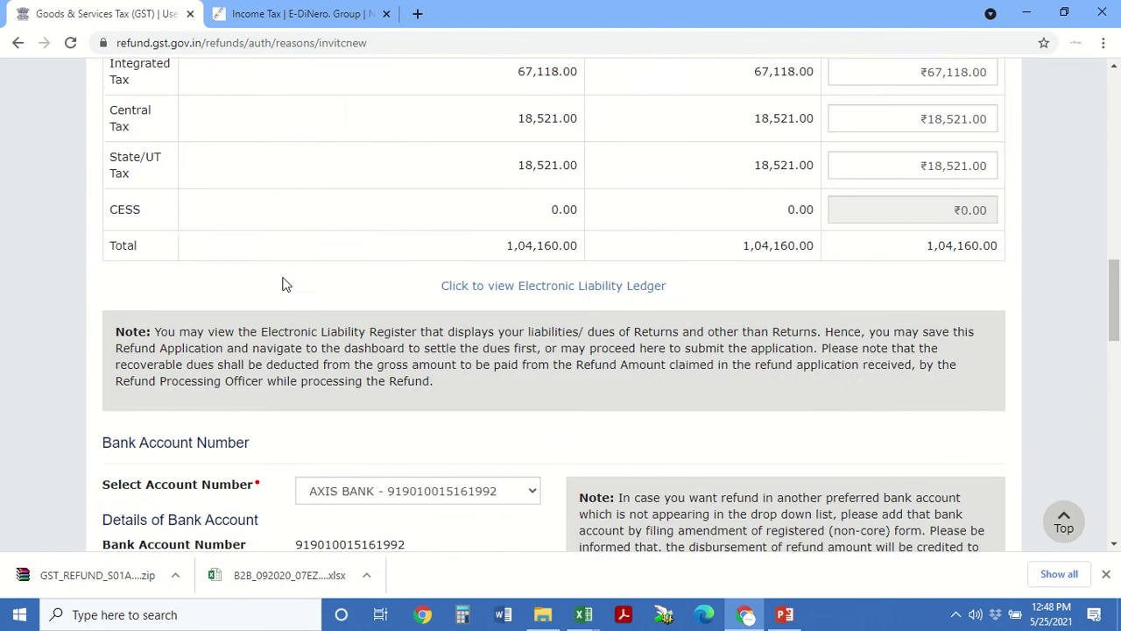
scroll(282, 284, up, 7)
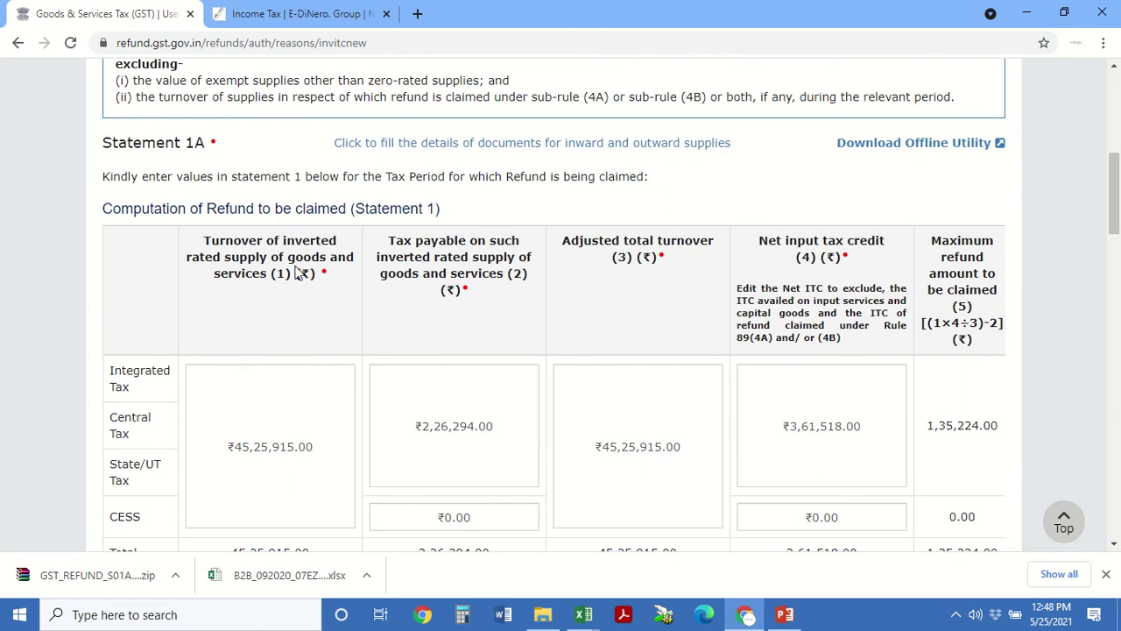
scroll(465, 445, down, 1)
scroll(465, 445, down, 15)
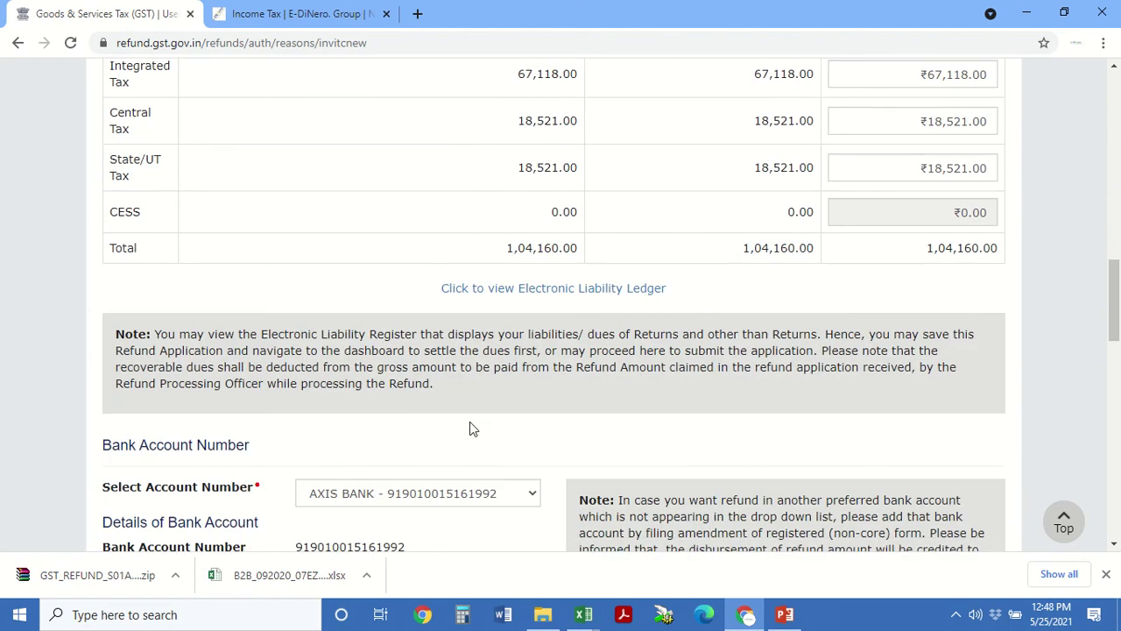
scroll(470, 427, down, 2)
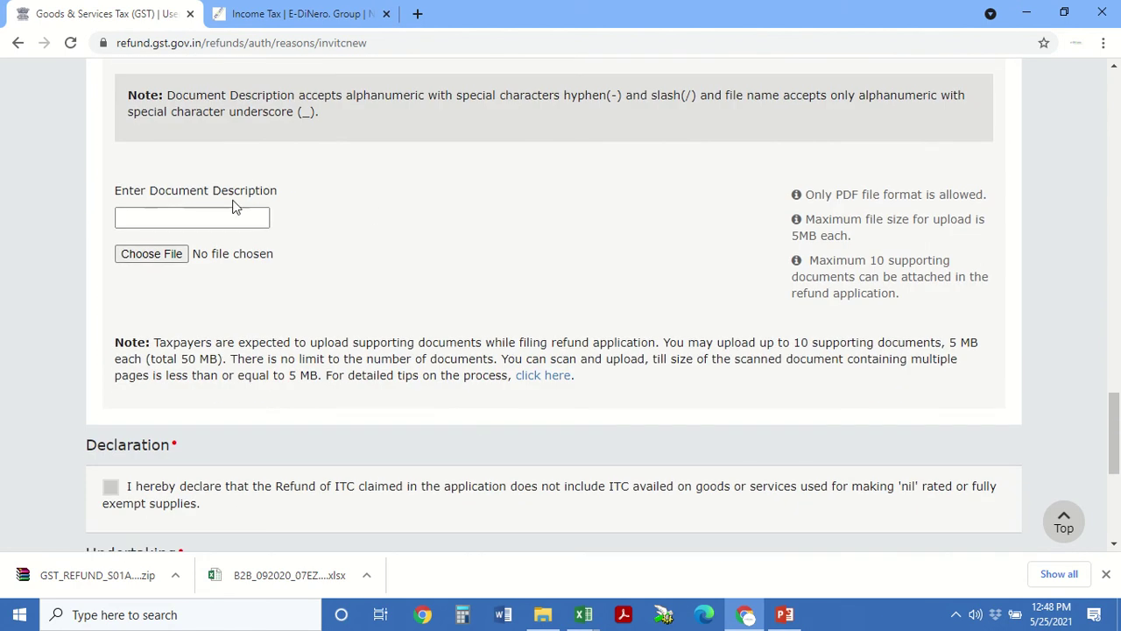
- Save the completed RFD-01 refund application
scroll(567, 361, down, 3)
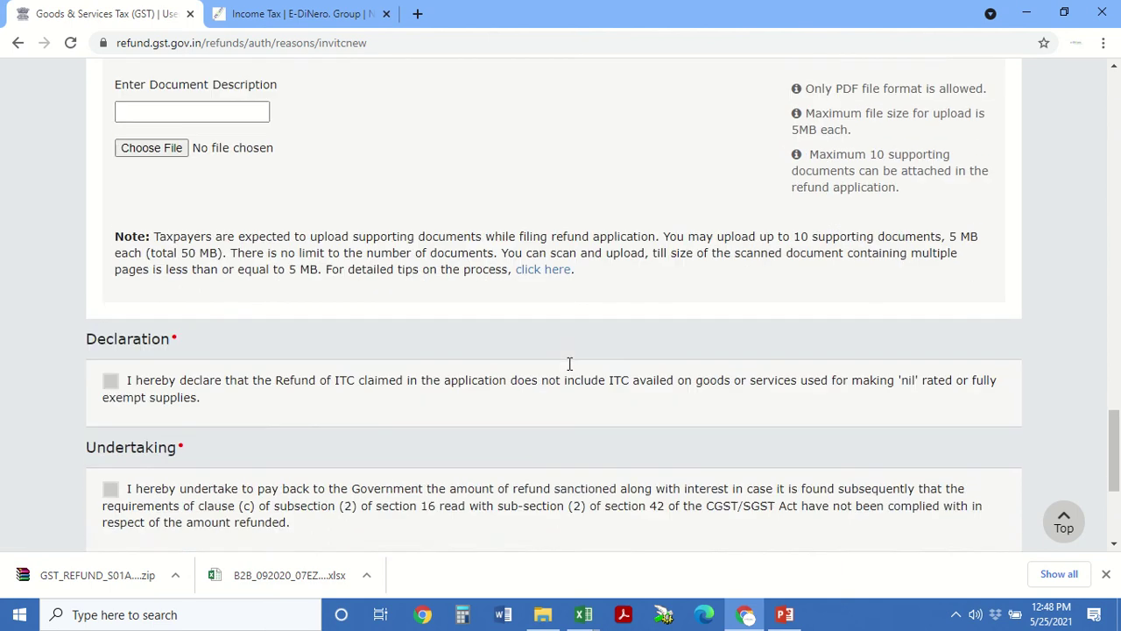
scroll(569, 362, down, 3)
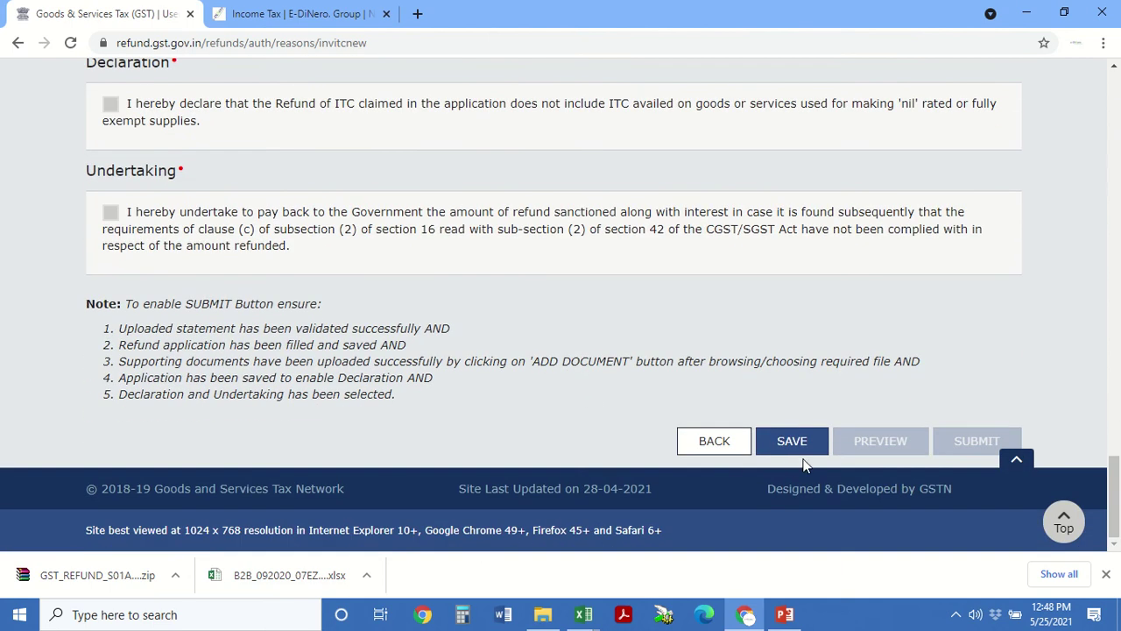
click(792, 441)
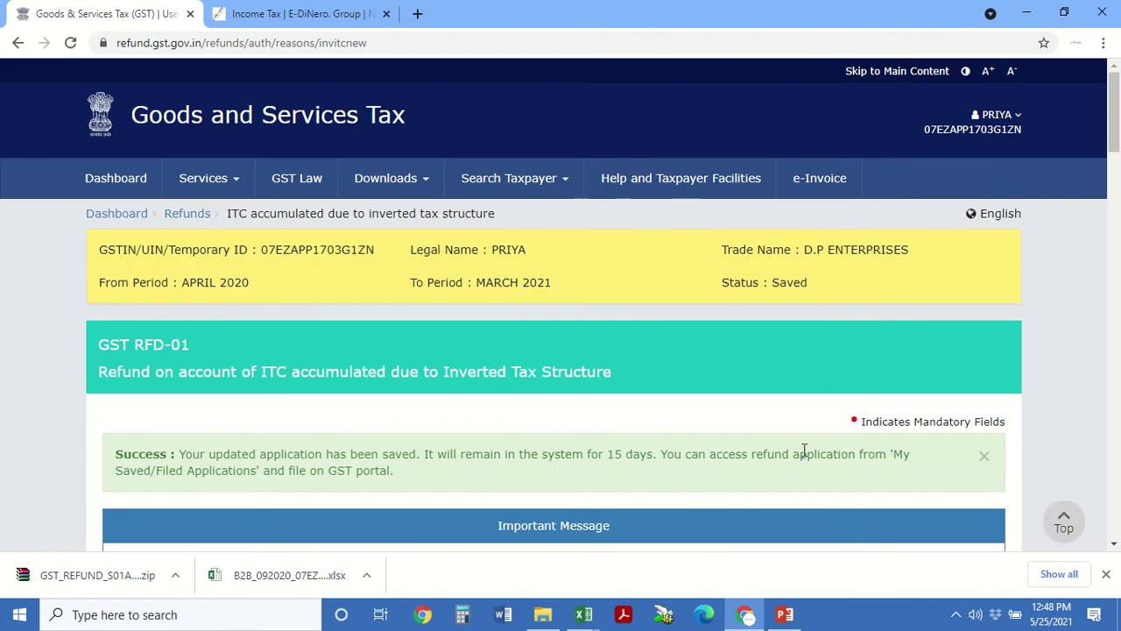
- Accept both the Declaration and the Undertaking in the saved refund application
scroll(557, 456, down, 20)
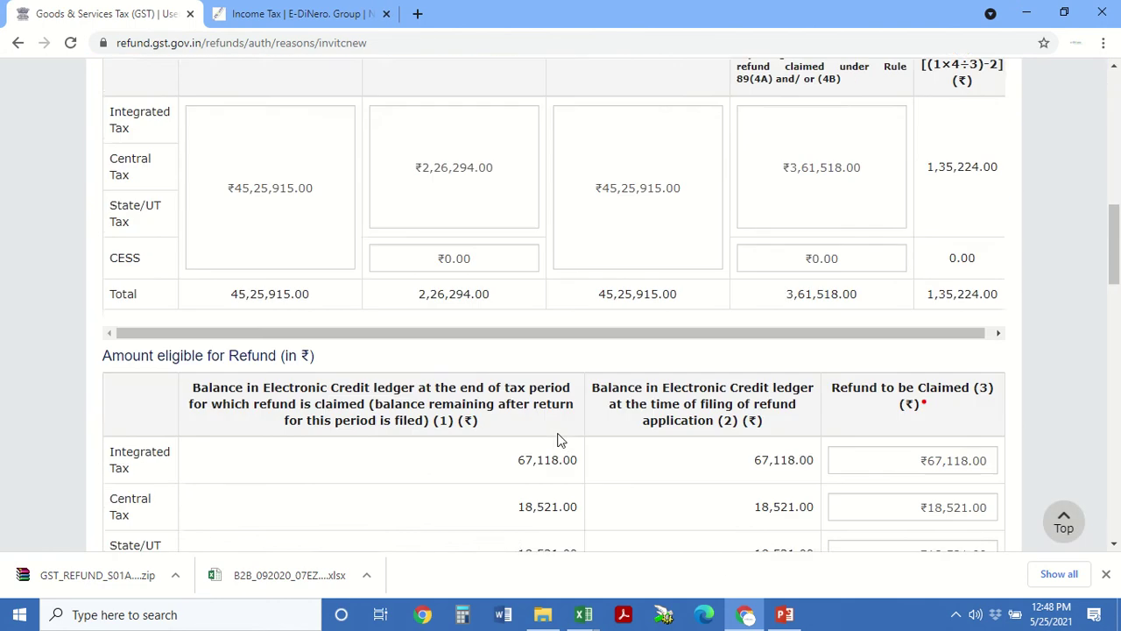
scroll(558, 434, down, 6)
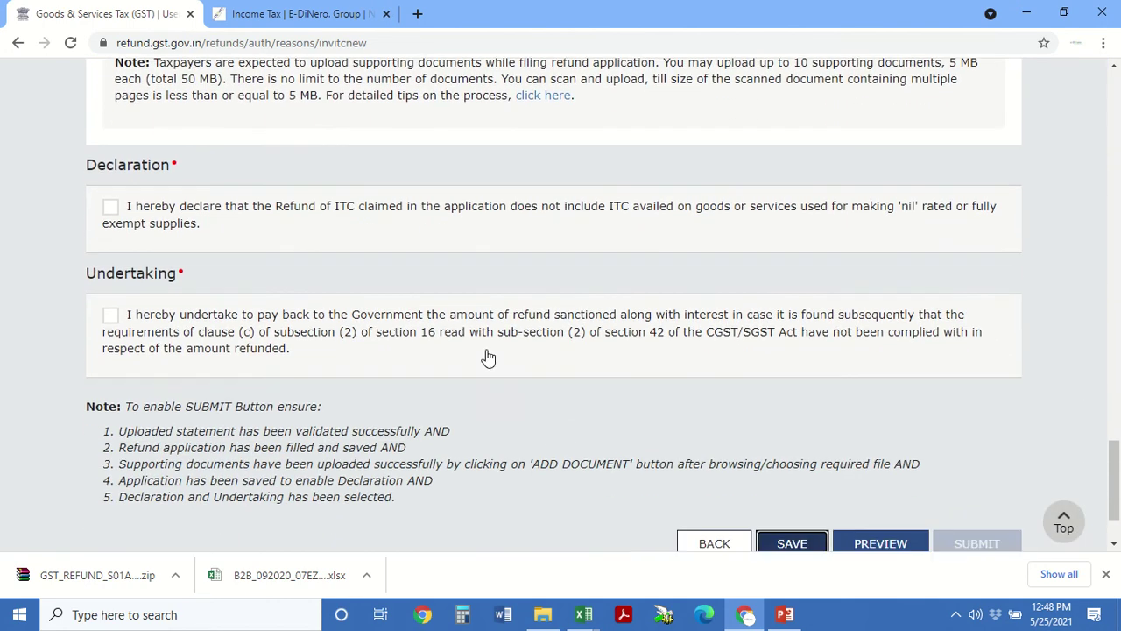
click(110, 301)
scroll(552, 445, down, 2)
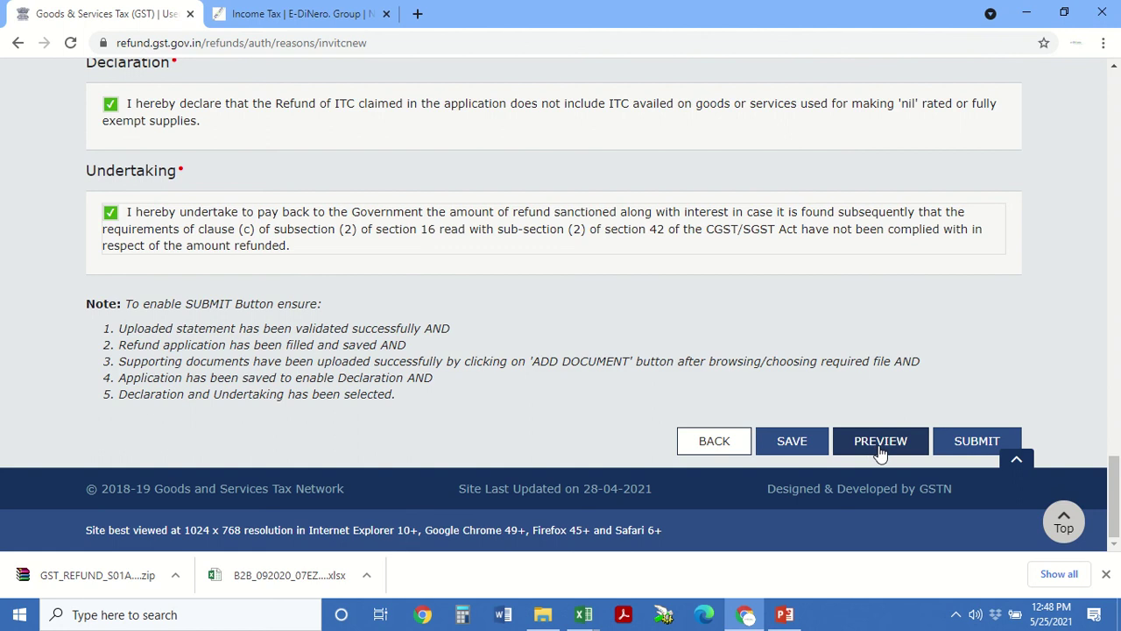
- Generate the RFD-01 preview PDF, open it and review the draft's refund tables, declaration and undertaking
click(914, 444)
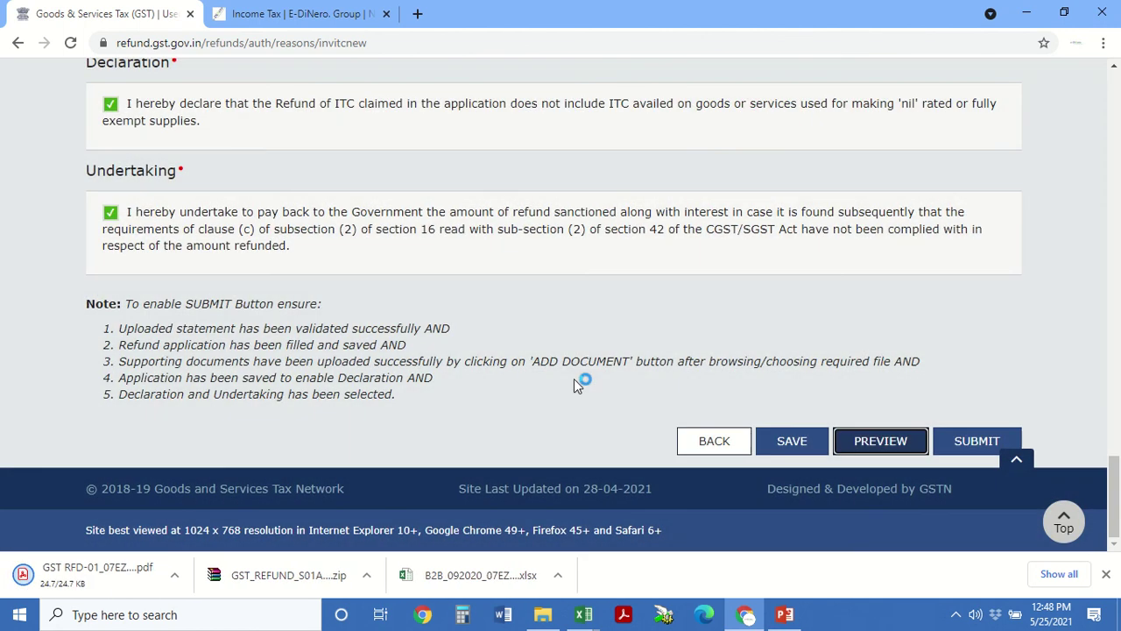
click(78, 580)
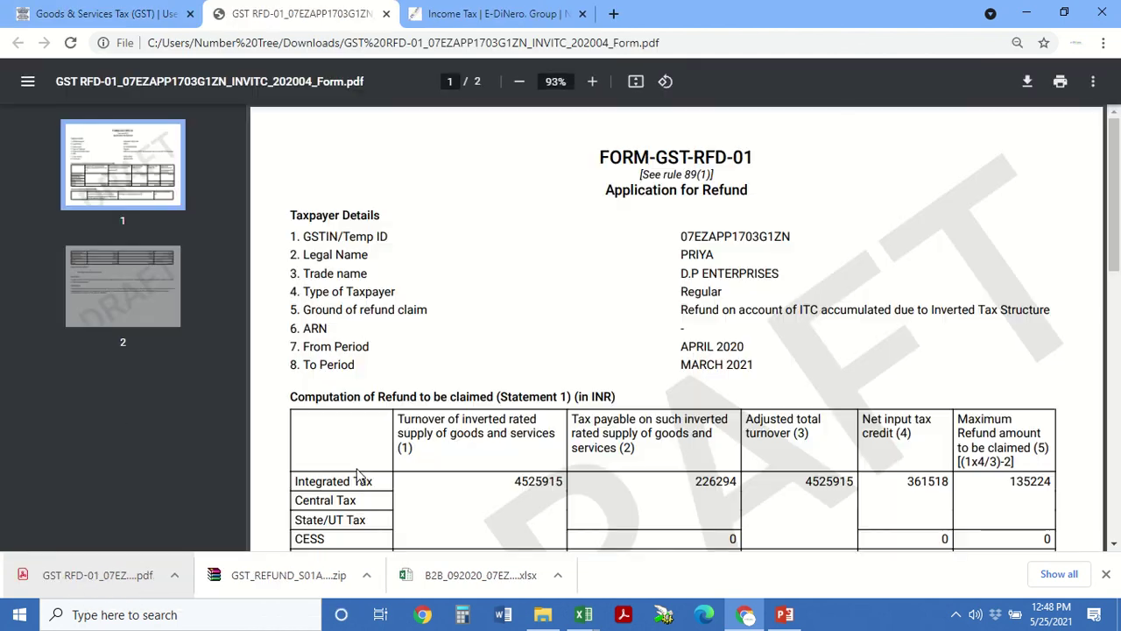
scroll(830, 385, down, 4)
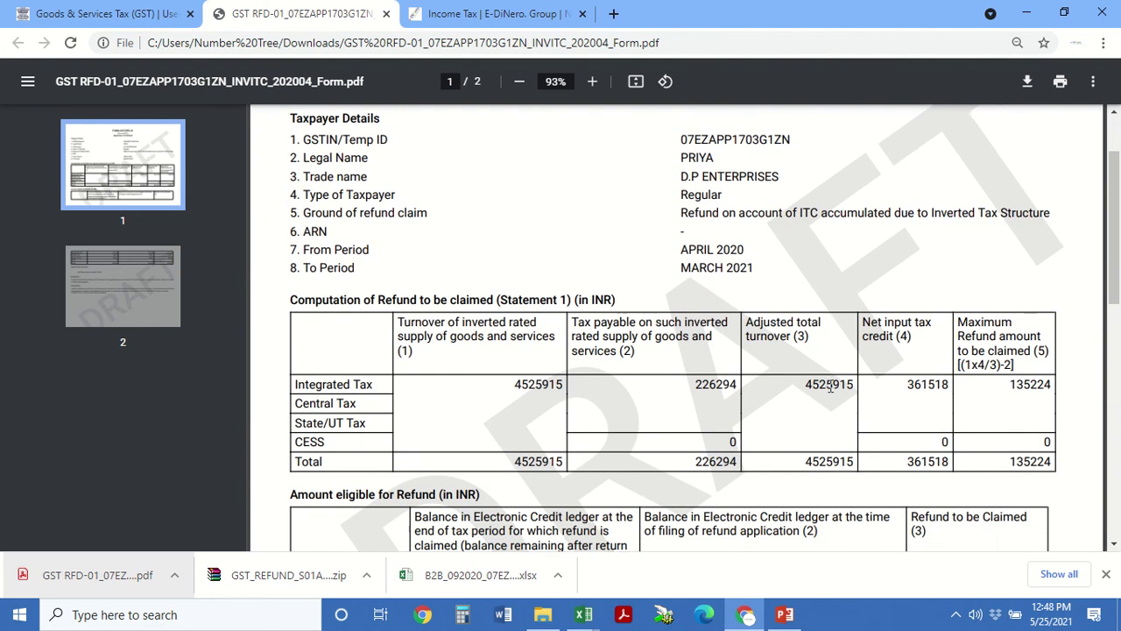
scroll(831, 386, down, 8)
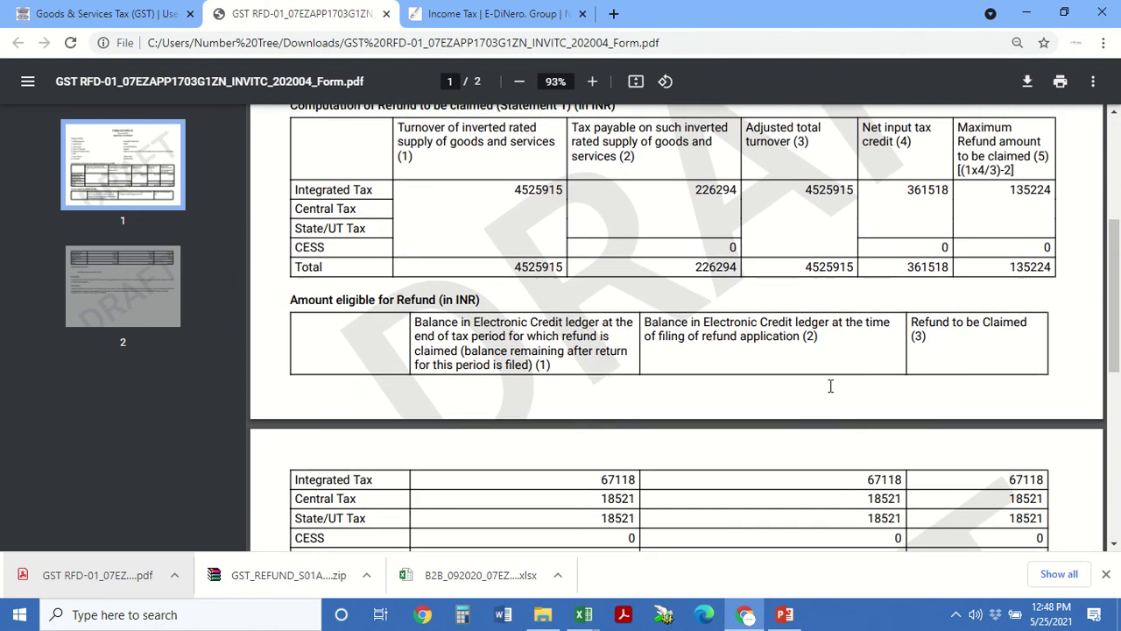
scroll(830, 385, down, 4)
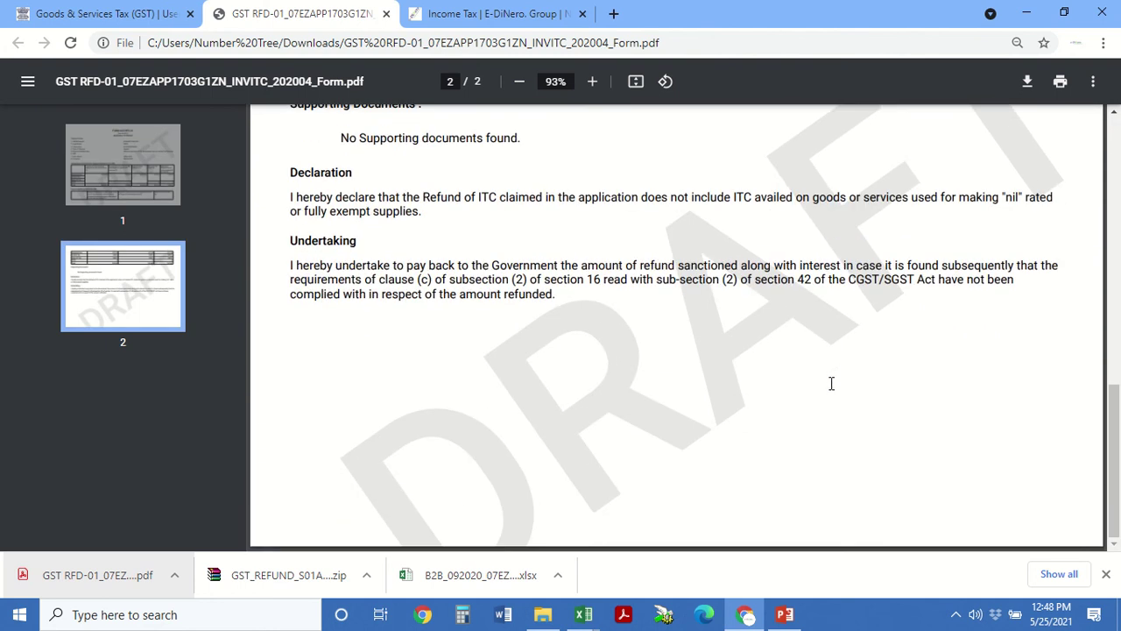
scroll(832, 382, up, 20)
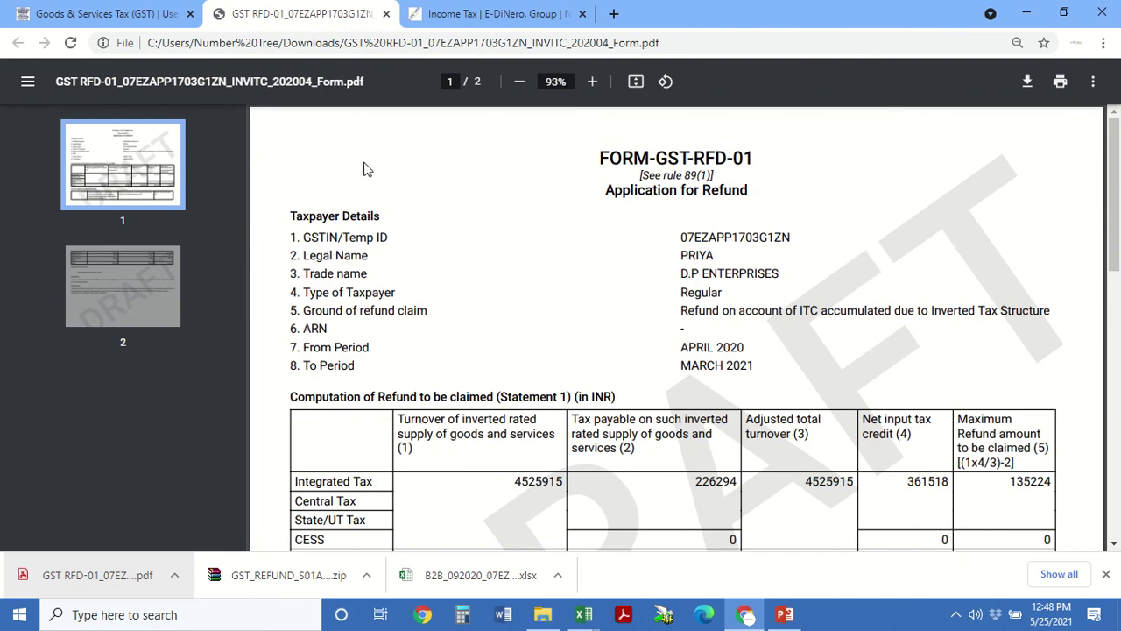
- Submit the application from the RFD-01 form and try to proceed with its filing
click(129, 9)
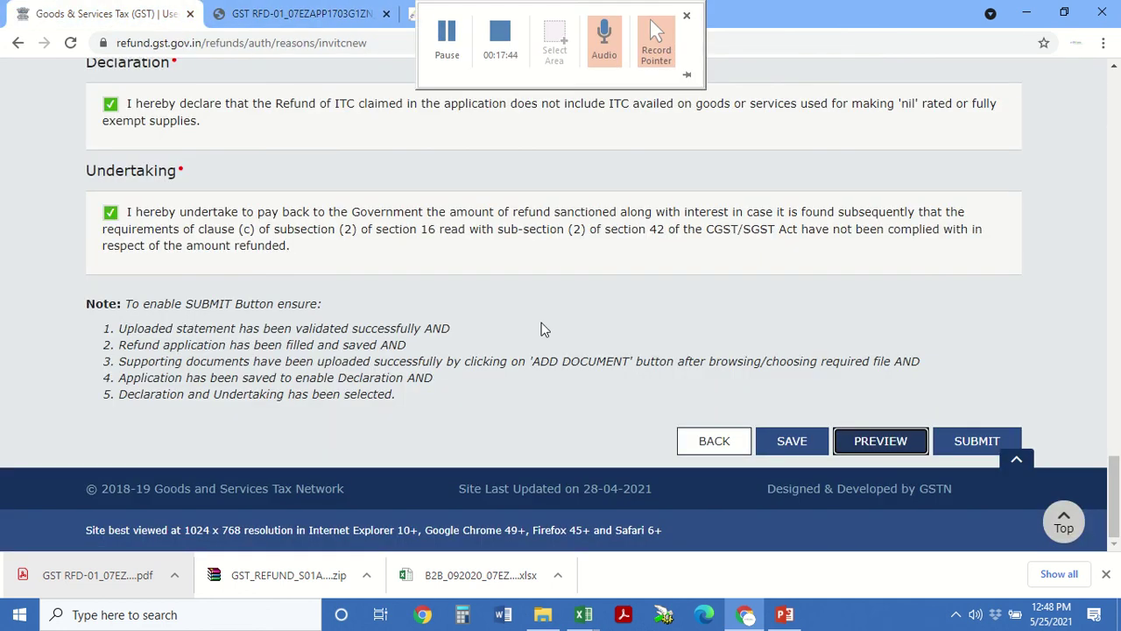
click(1008, 454)
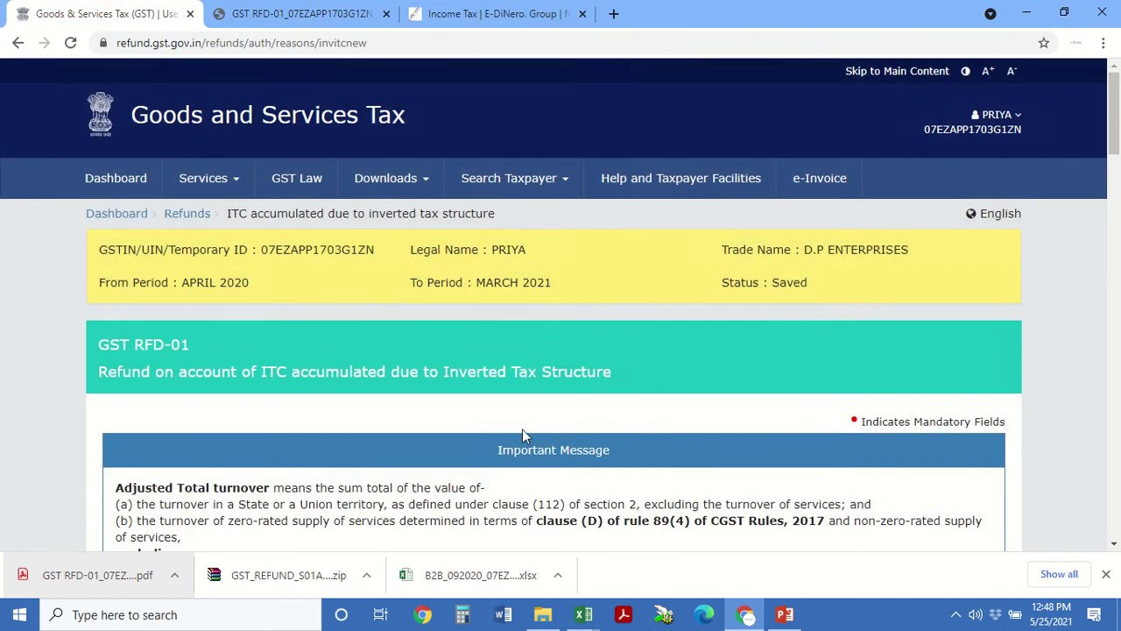
scroll(520, 430, down, 20)
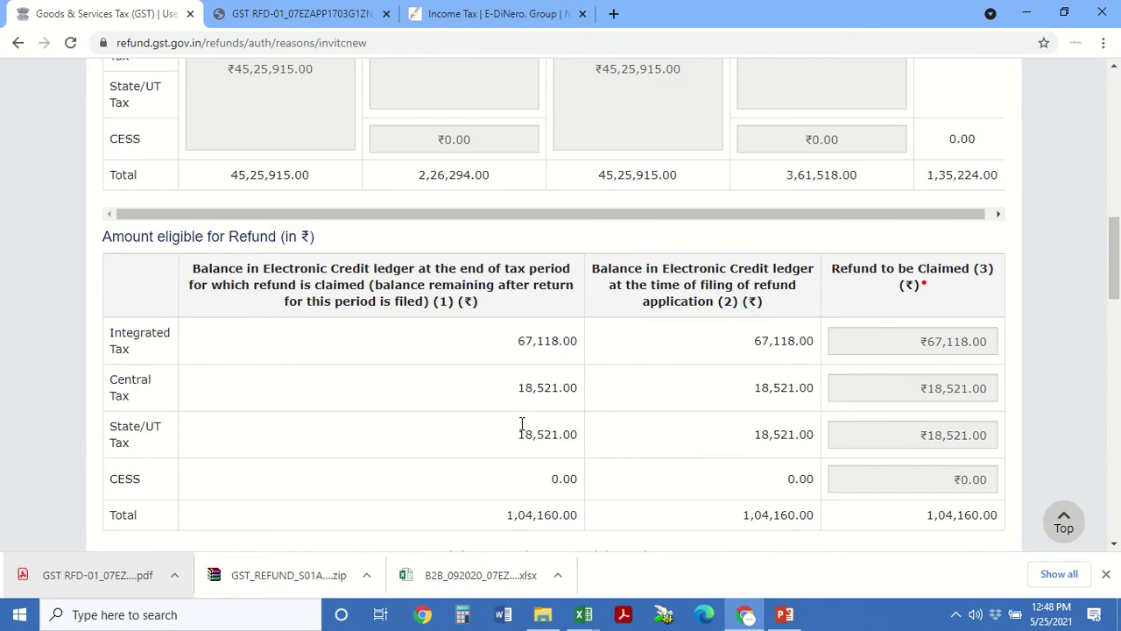
scroll(523, 394, down, 10)
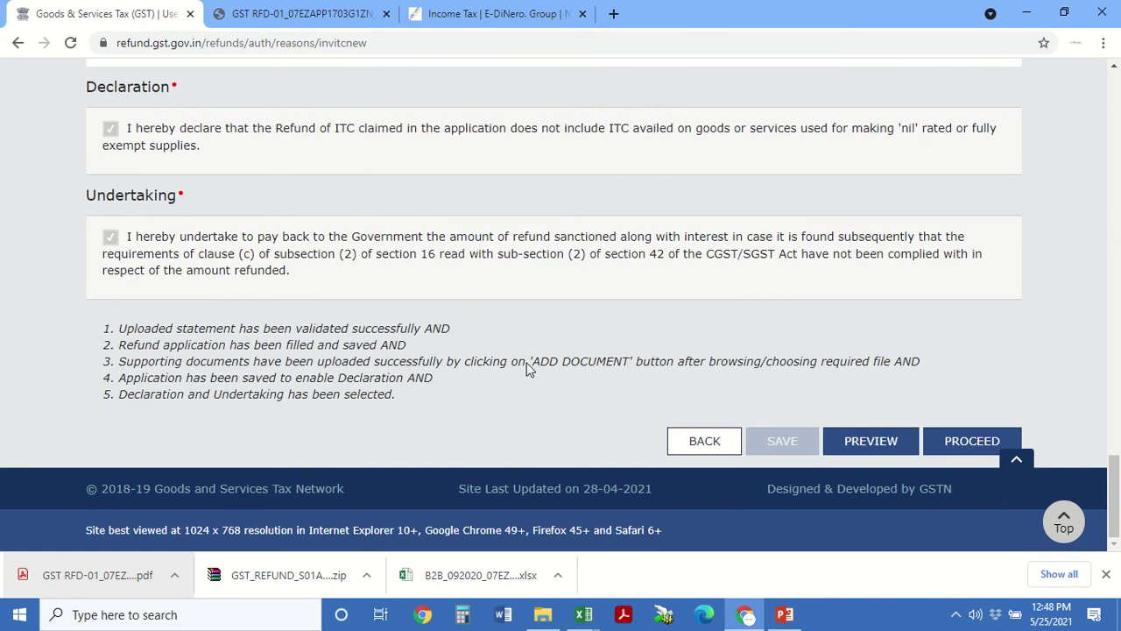
click(951, 436)
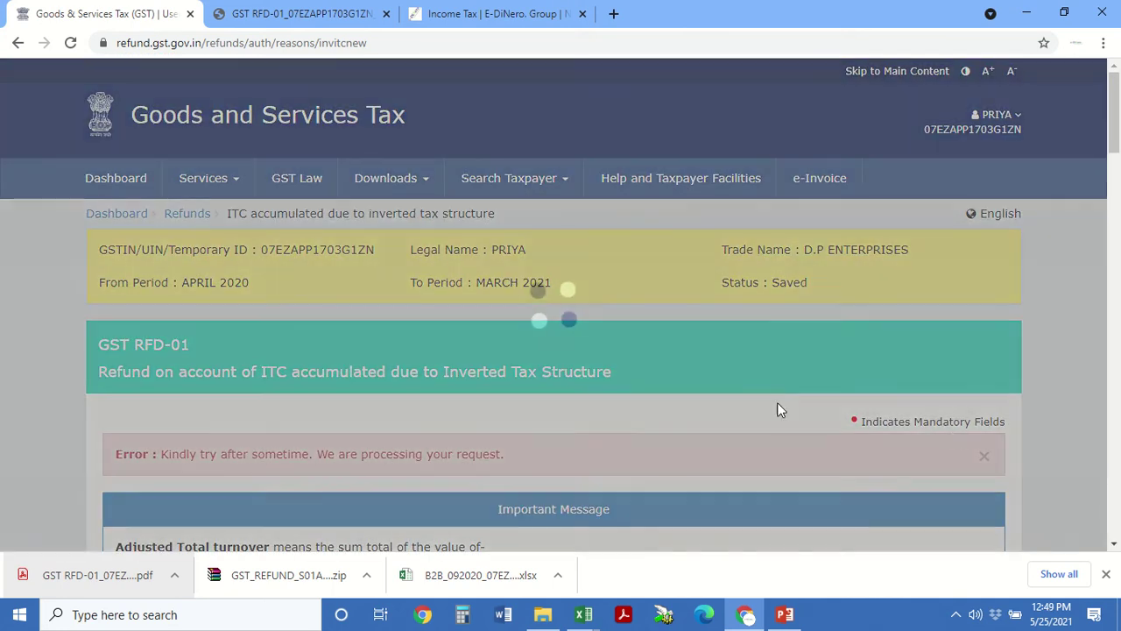
scroll(529, 446, down, 3)
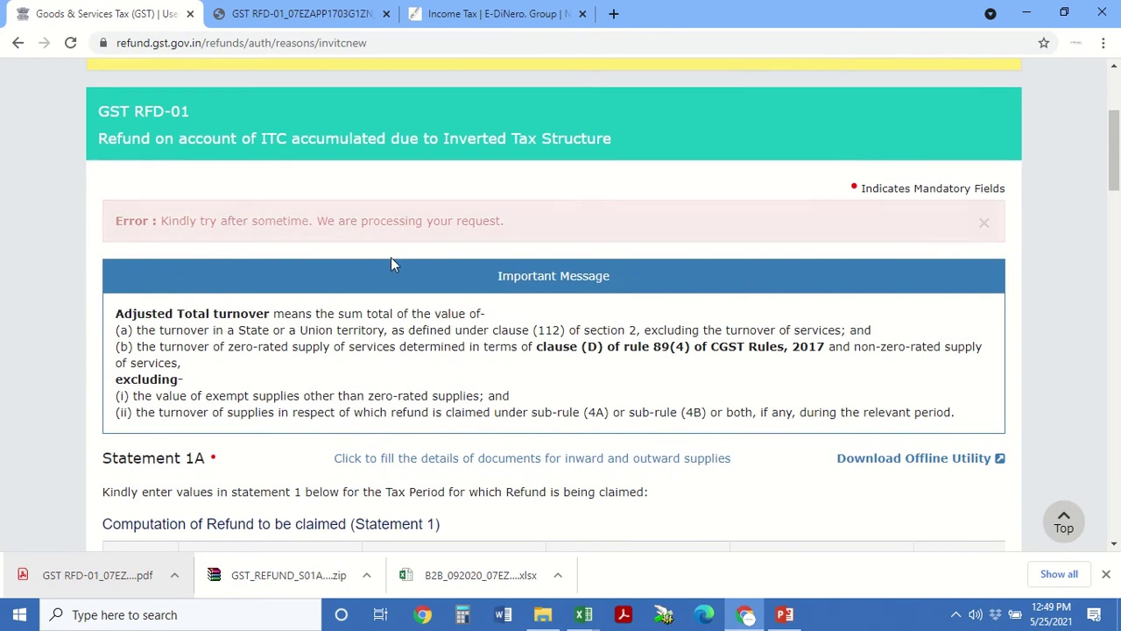
- Check the saved RFD-01 form through to its declaration and undertaking, and proceed again to the filing page
scroll(391, 257, down, 20)
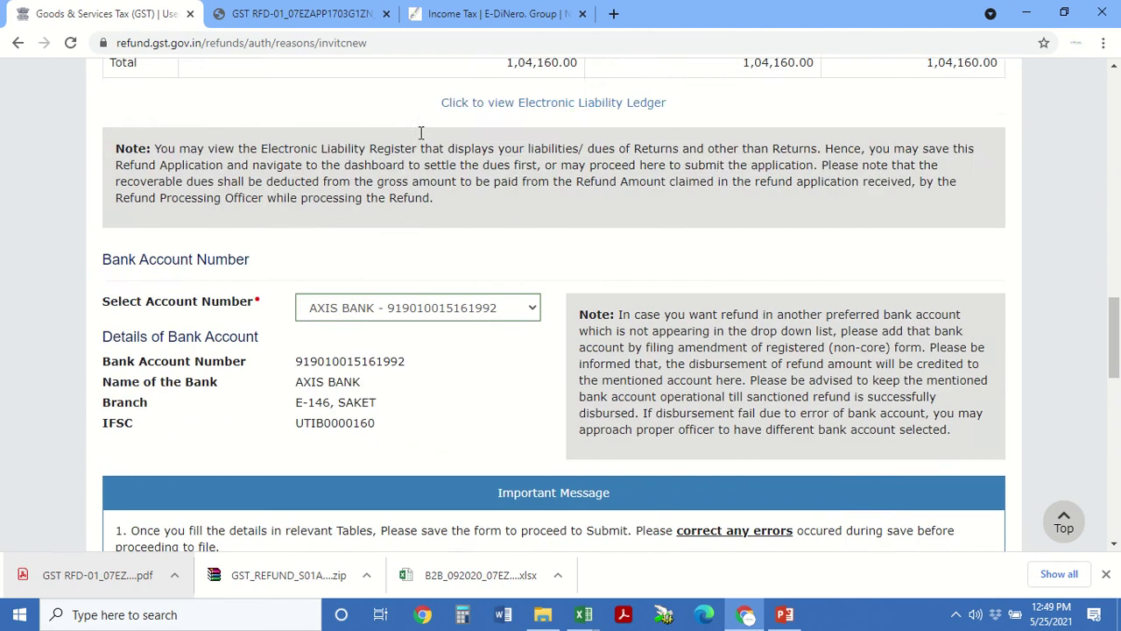
scroll(420, 129, down, 1)
scroll(654, 193, up, 15)
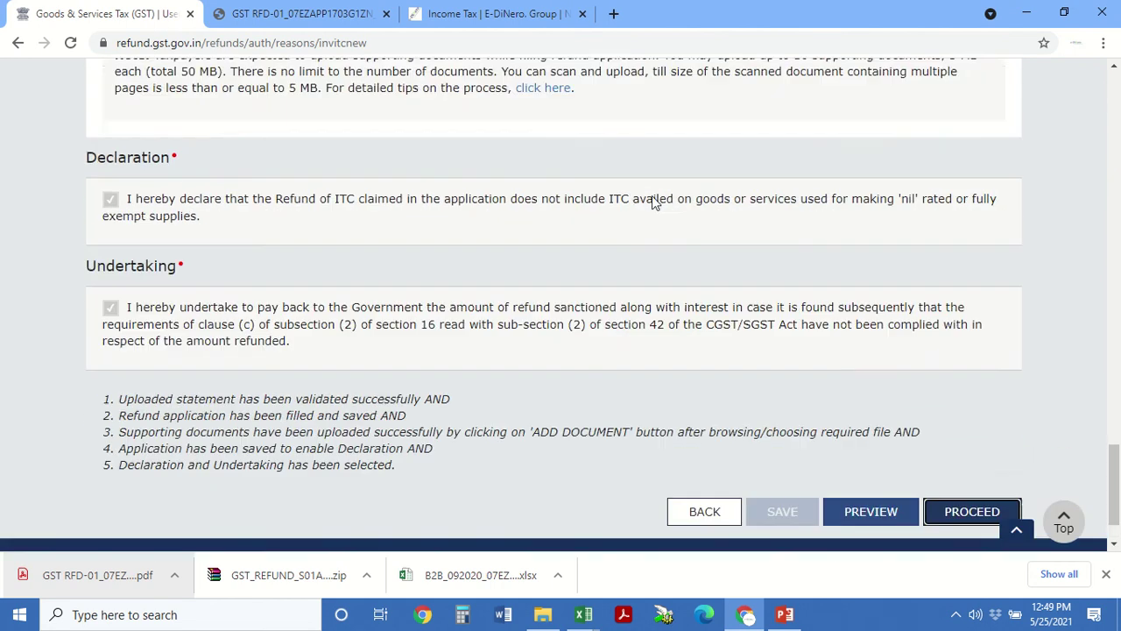
scroll(653, 196, up, 10)
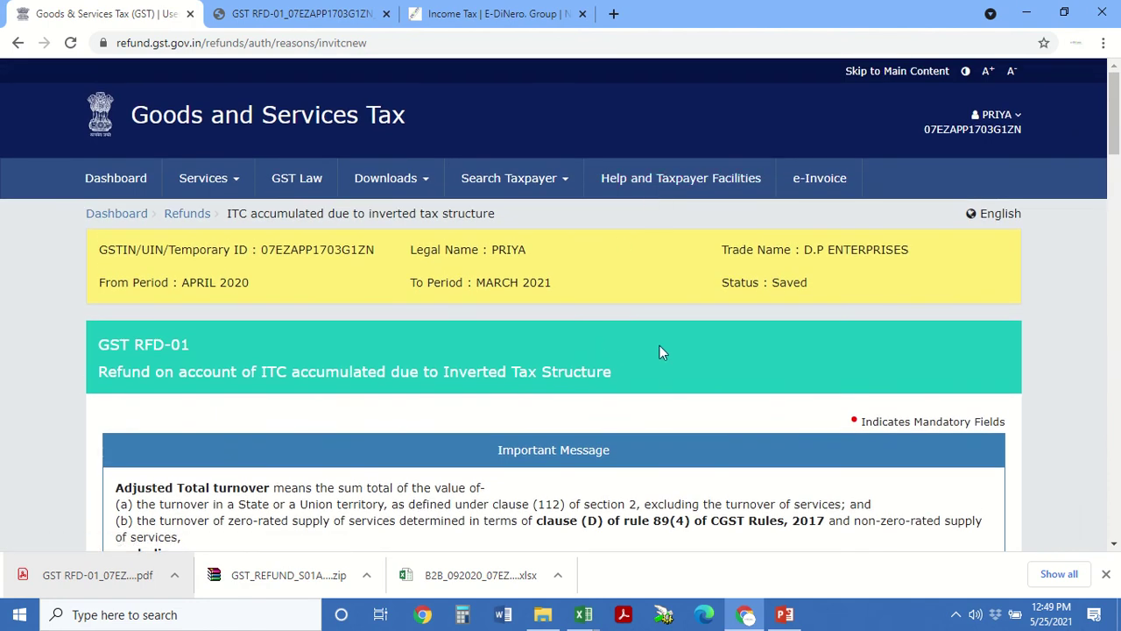
scroll(651, 455, down, 3)
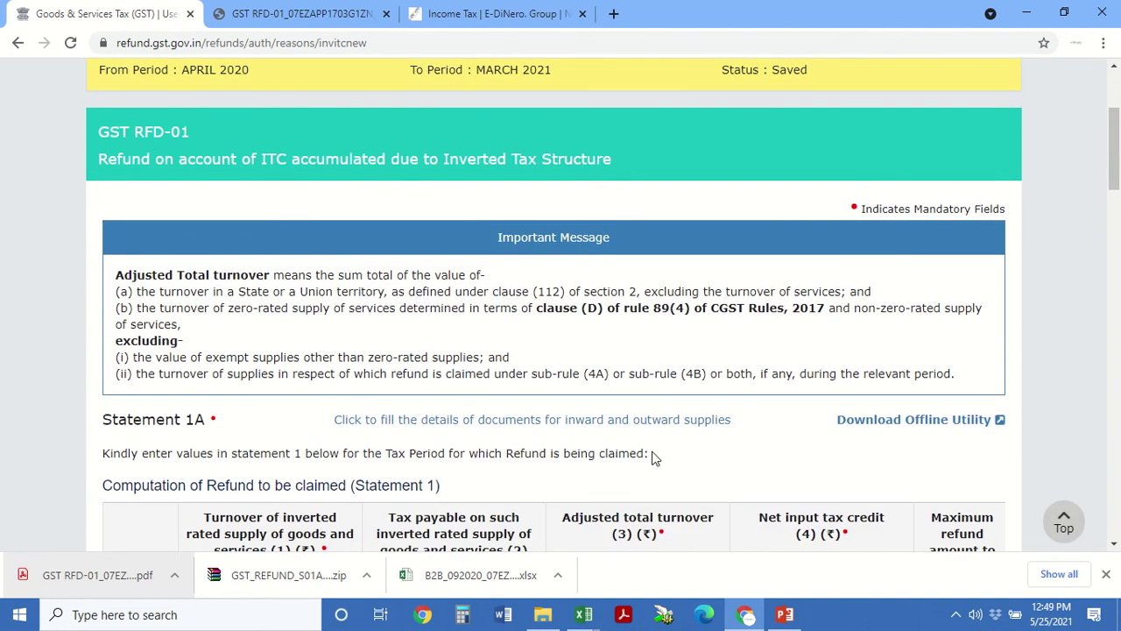
scroll(653, 456, down, 15)
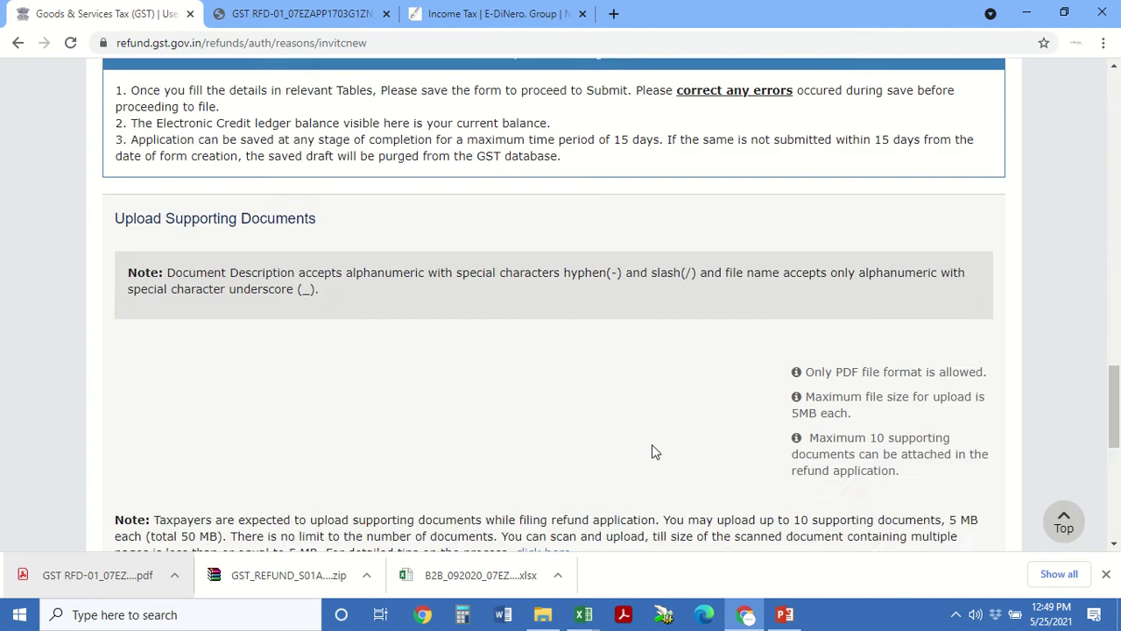
scroll(652, 449, down, 10)
click(964, 442)
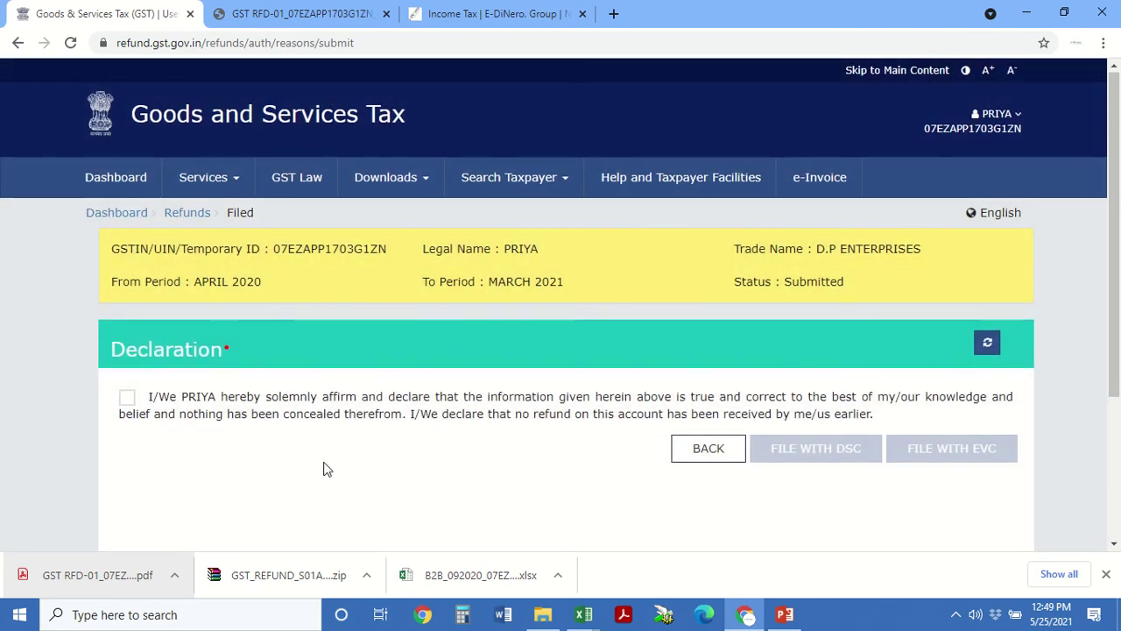
- Accept the final declaration for the submitted refund application and select its authorised signatory
scroll(323, 470, down, 1)
click(127, 326)
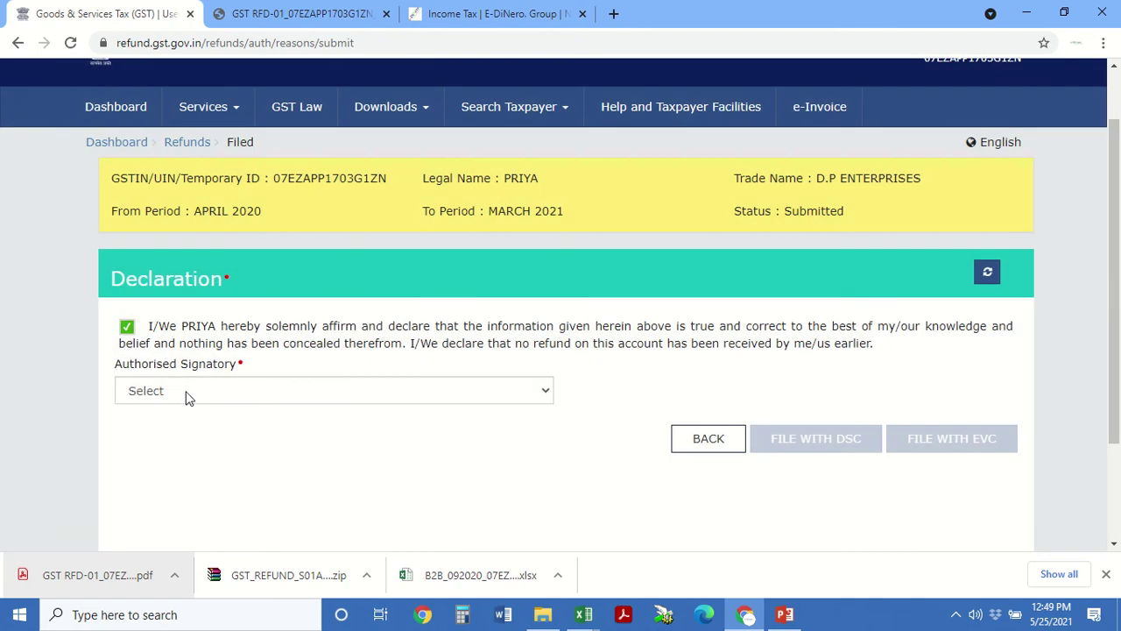
click(194, 393)
click(172, 424)
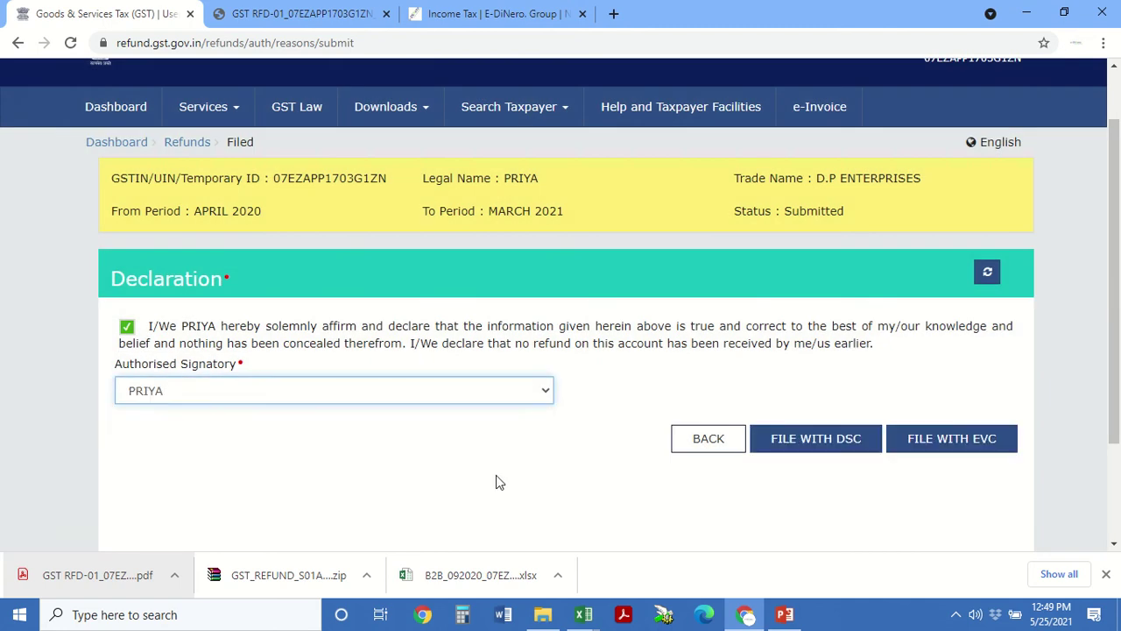
- Start filing the refund application with EVC so that the OTP verification opens
scroll(495, 480, down, 2)
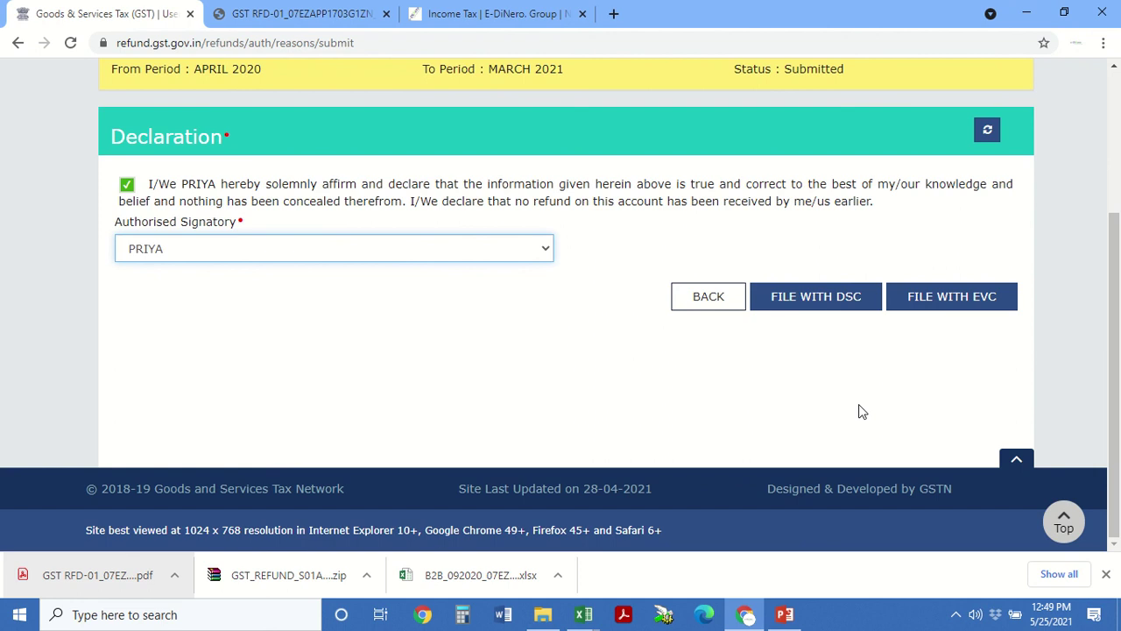
click(944, 298)
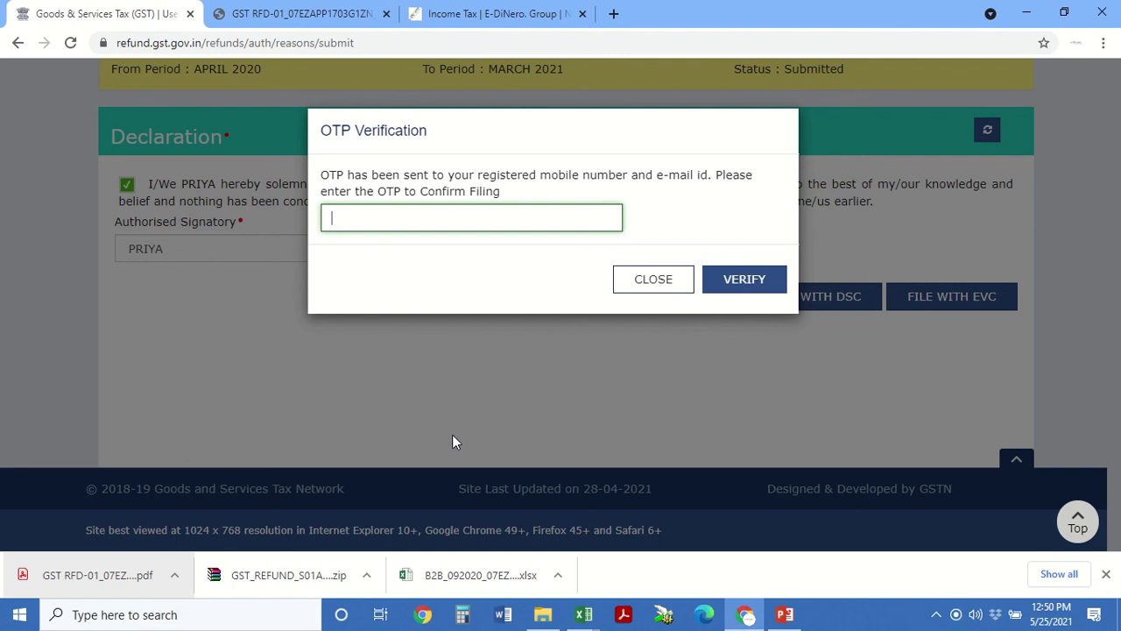
mouse_move(685, 4)
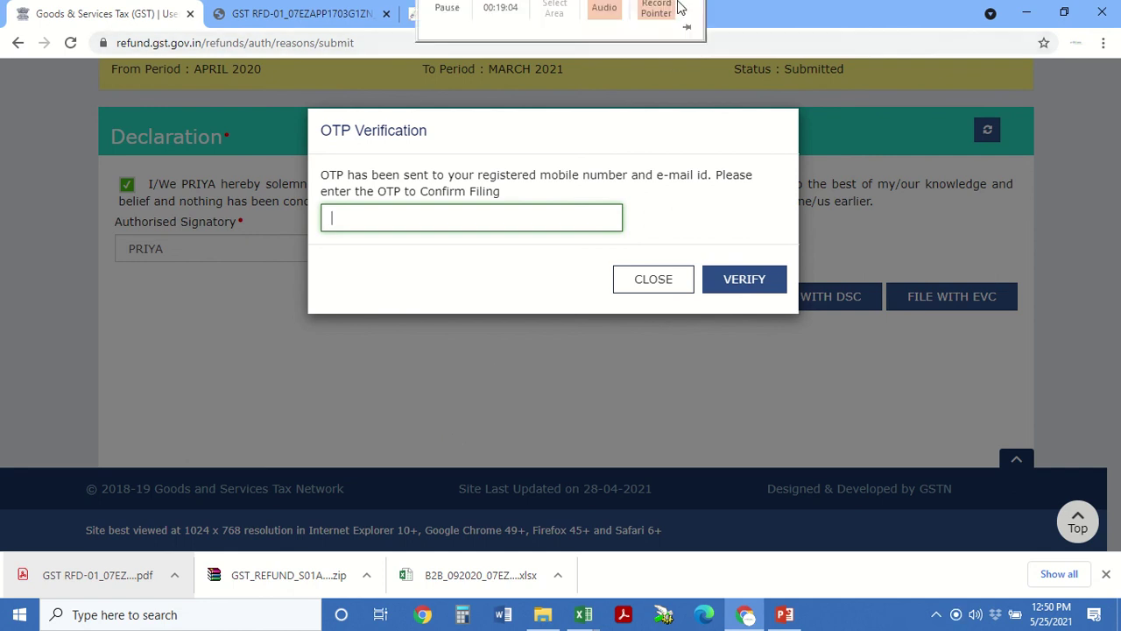